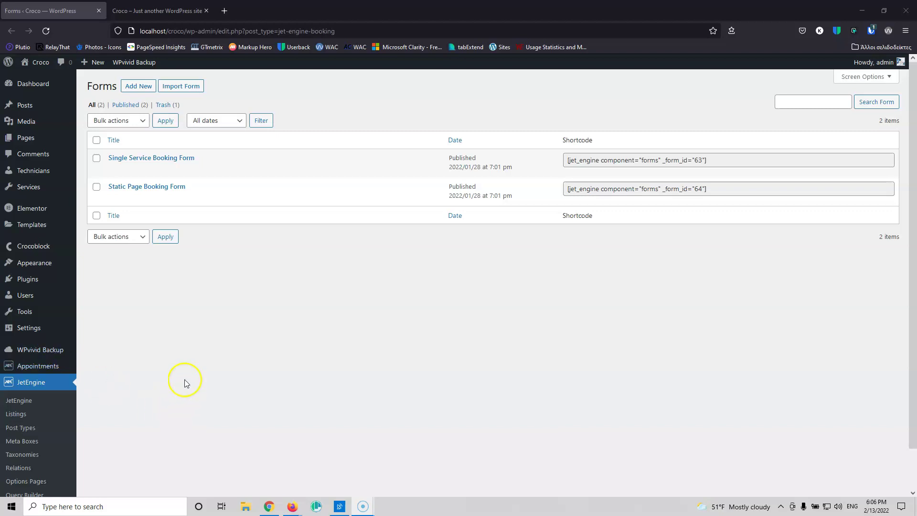
- View the booking form on the site's front page and return to the Forms list
scroll(143, 329, down, 2)
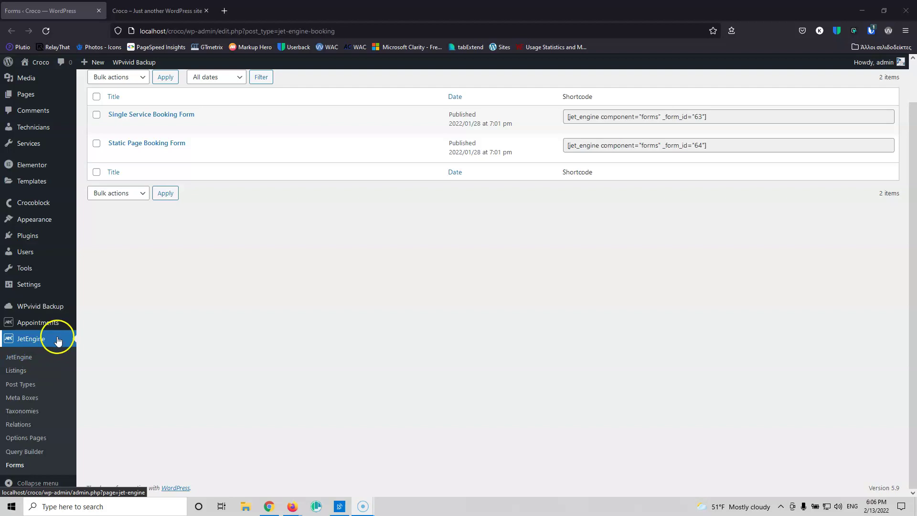
scroll(153, 375, up, 2)
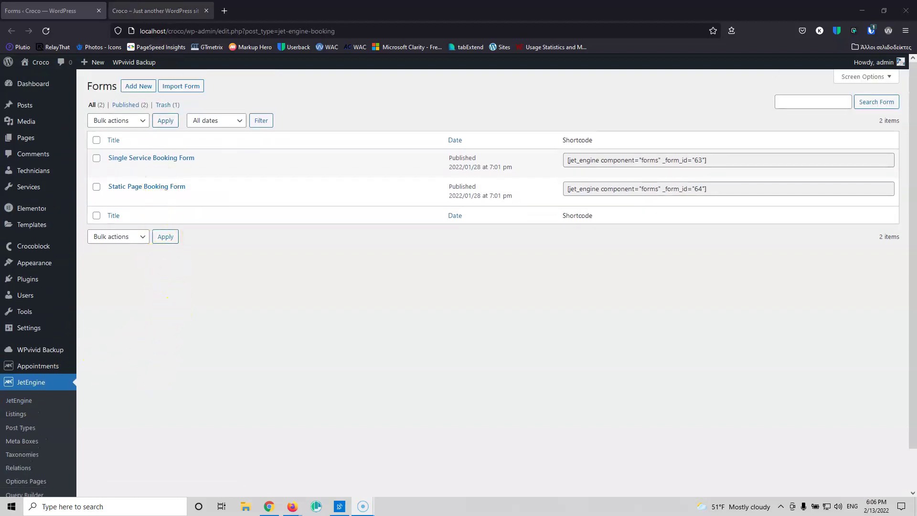
click(157, 10)
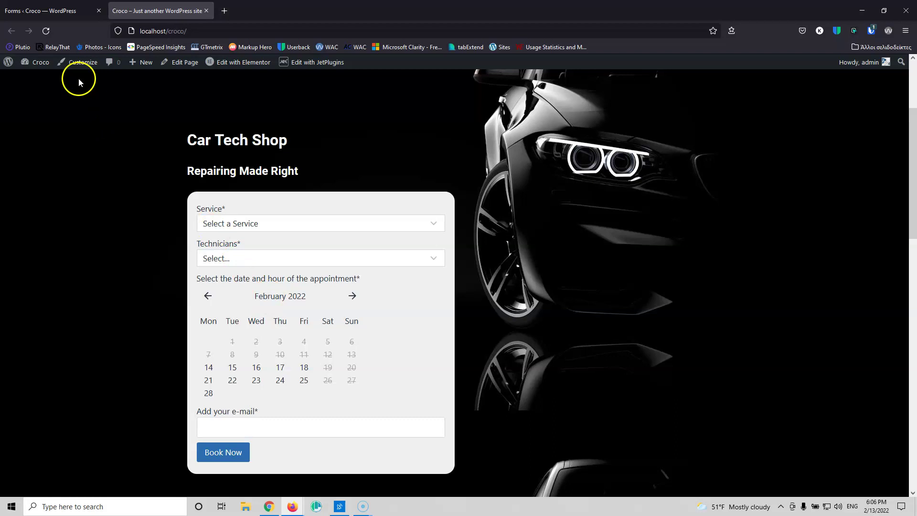
click(38, 11)
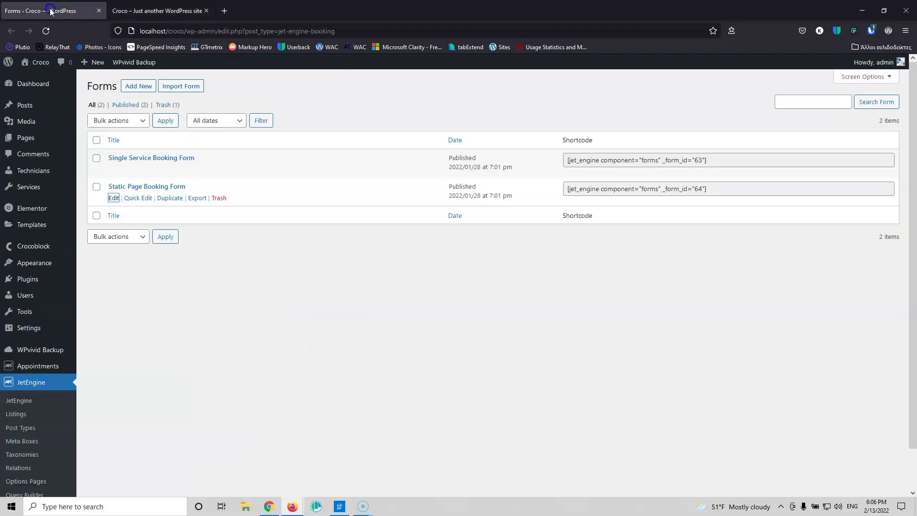
- Open the Static Page Booking Form for editing in a new tab and expand its Insert appointment notification settings
middle_click(115, 198)
click(118, 10)
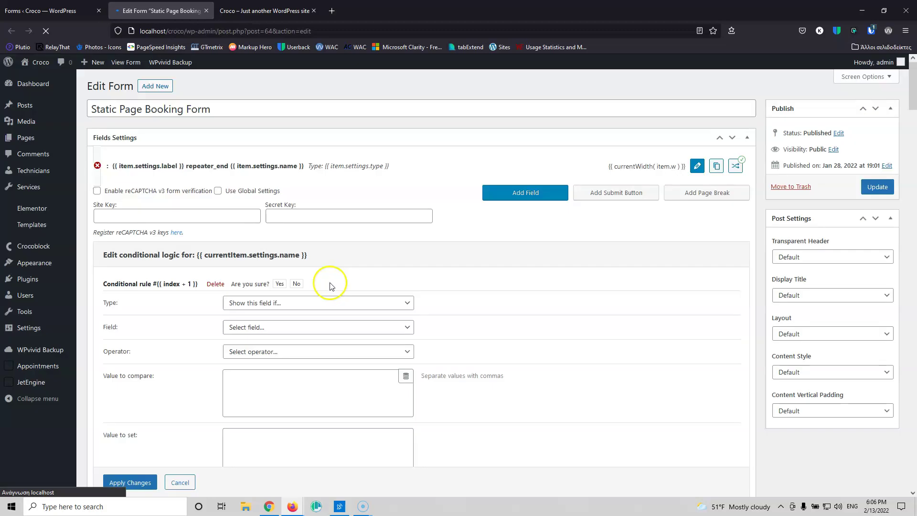
scroll(287, 330, down, 1)
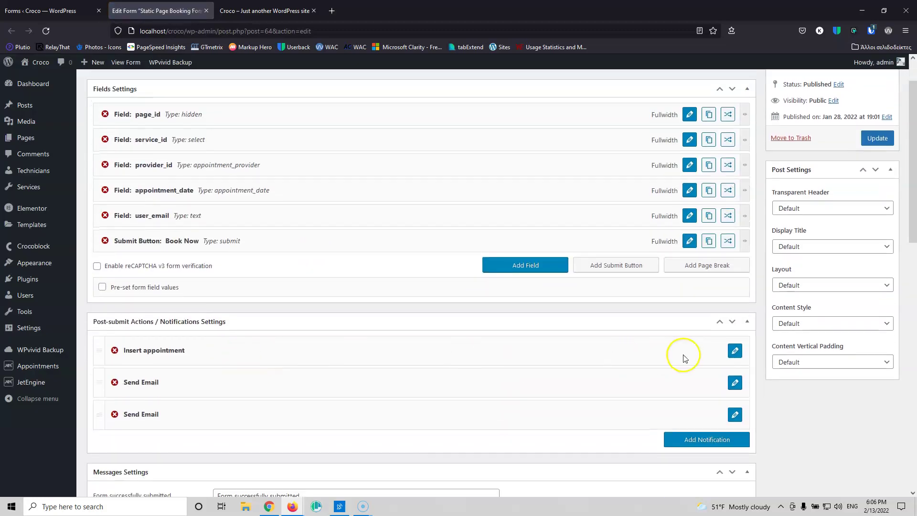
click(730, 352)
scroll(343, 235, down, 4)
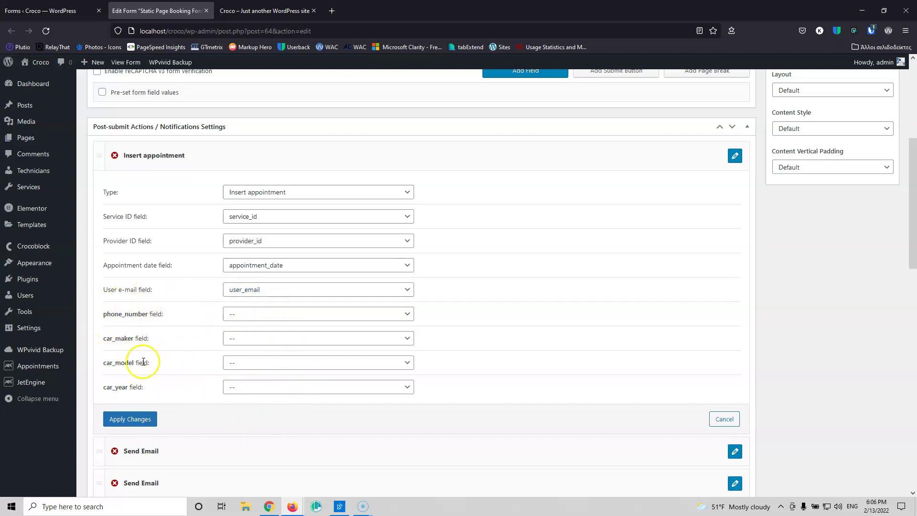
- Review the additional table columns in the JetAppointments Tools settings in a separate tab, and close that tab
mouse_move(38, 367)
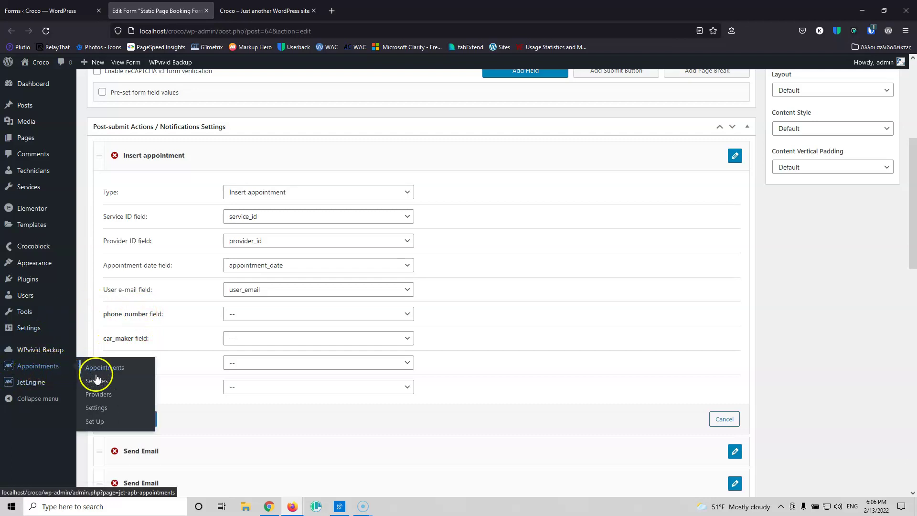
middle_click(100, 407)
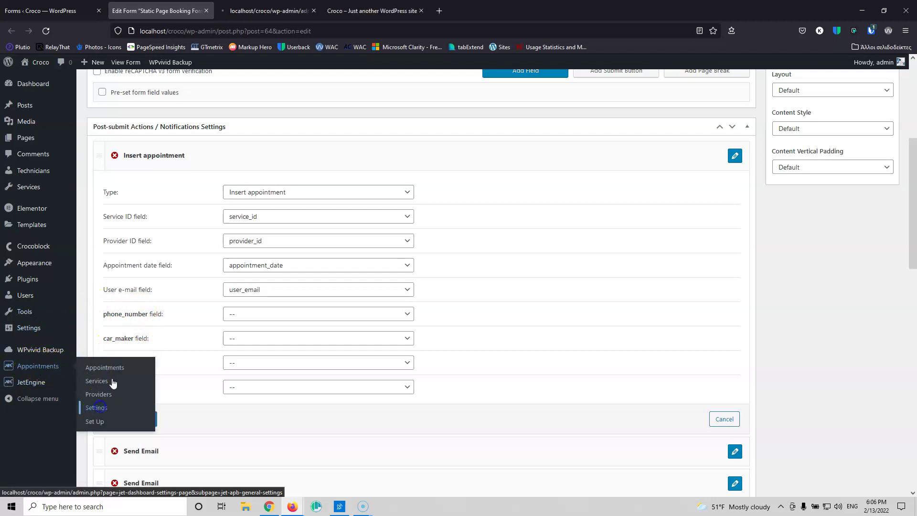
click(265, 13)
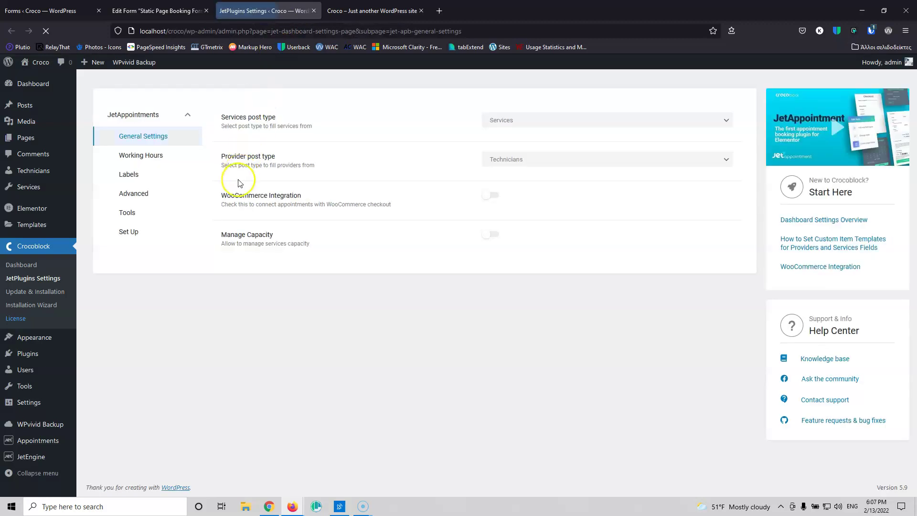
click(131, 215)
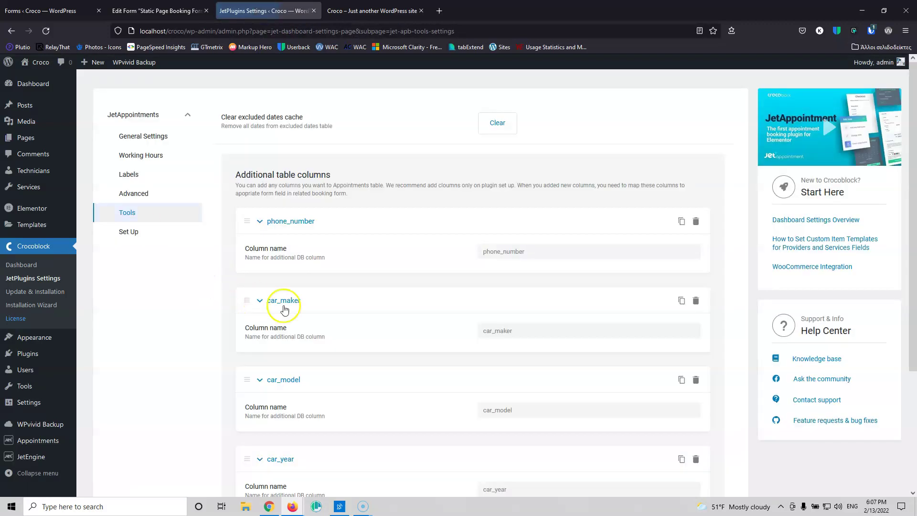
scroll(342, 274, down, 2)
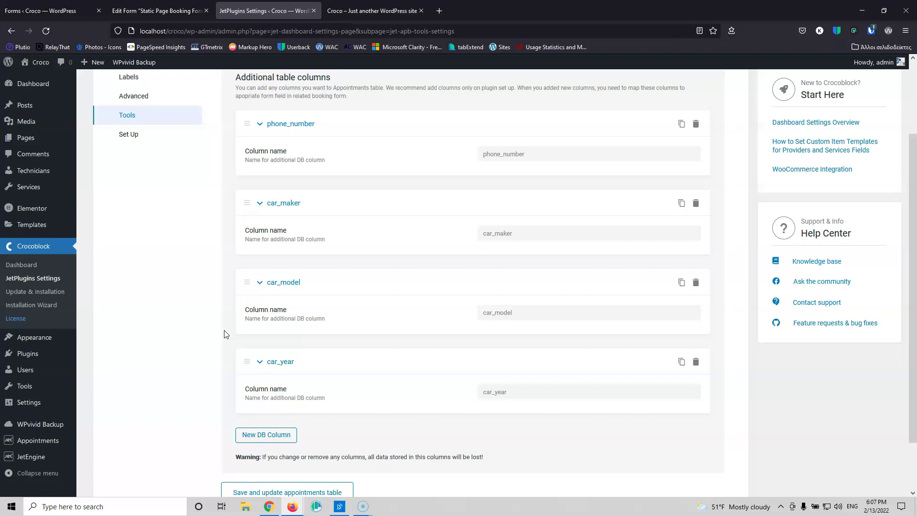
click(314, 10)
- Add four new fields to the Static Page Booking Form
scroll(234, 176, up, 4)
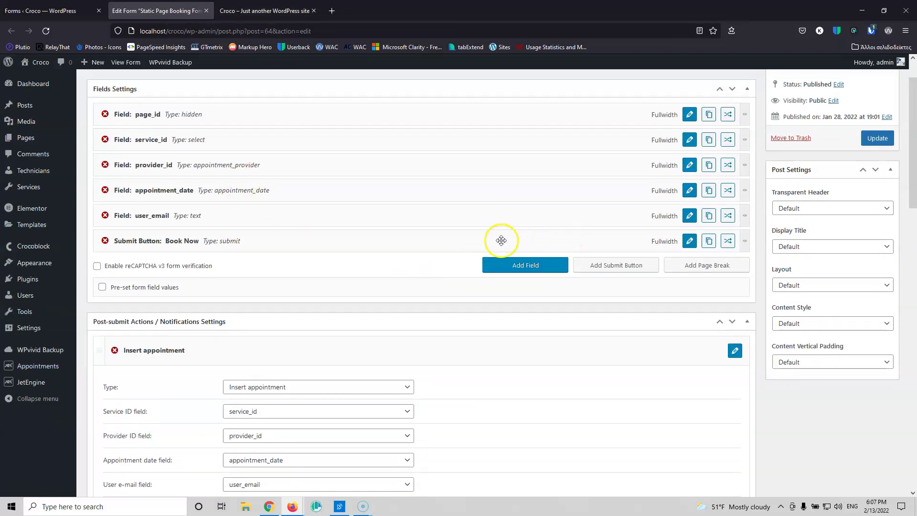
click(528, 265)
click(522, 289)
click(518, 319)
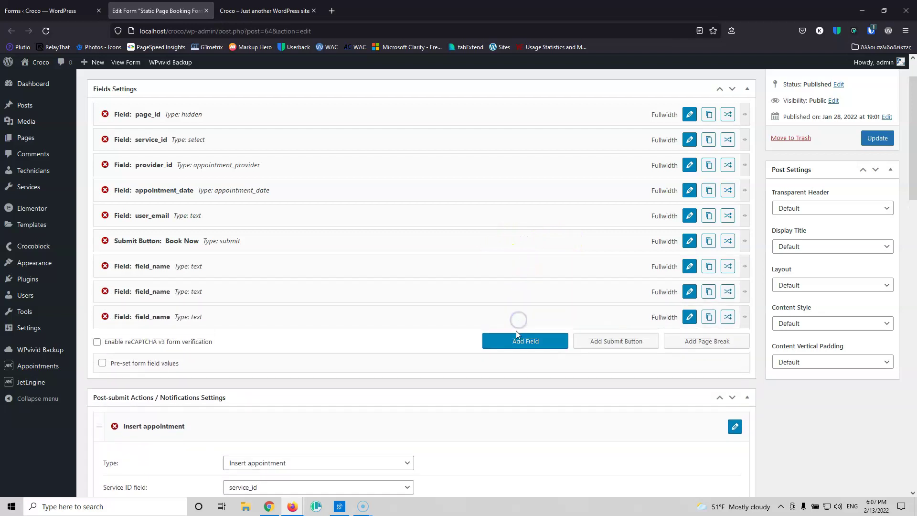
click(516, 345)
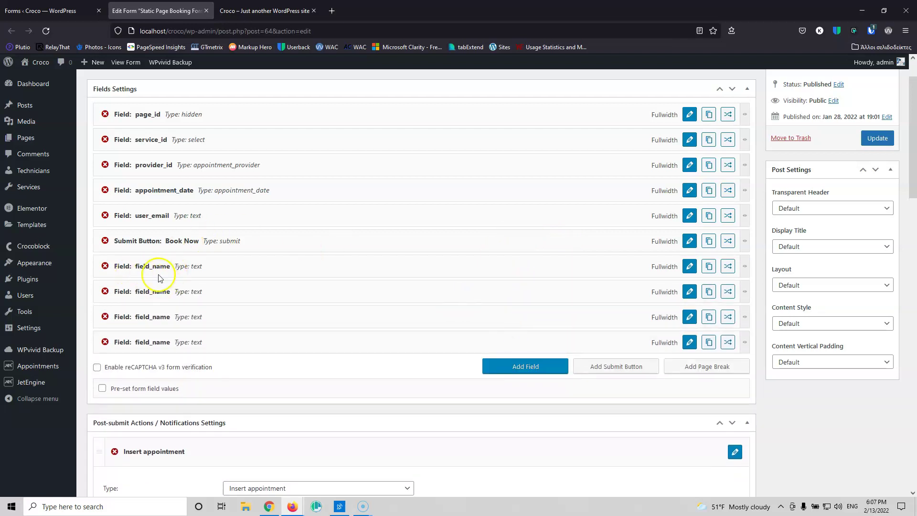
- Copy the phone_number column name from the Insert appointment notification settings
scroll(158, 265, down, 3)
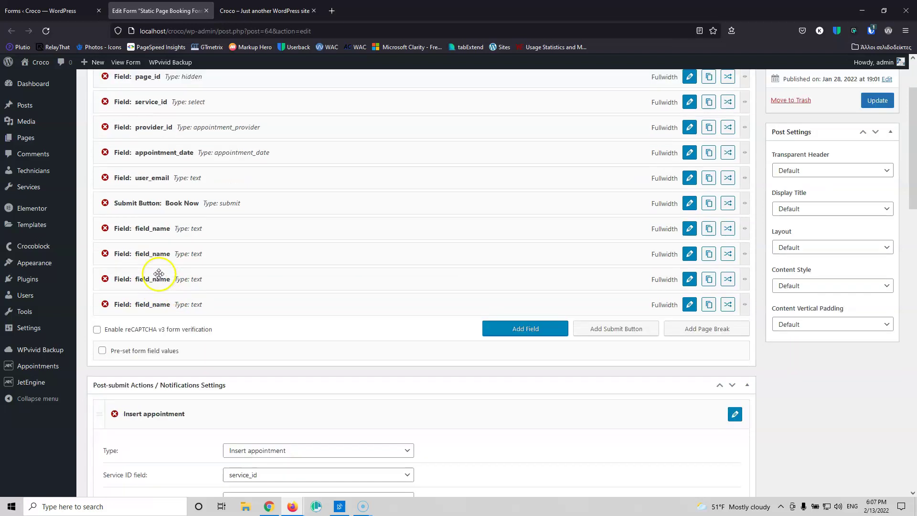
scroll(172, 301, down, 4)
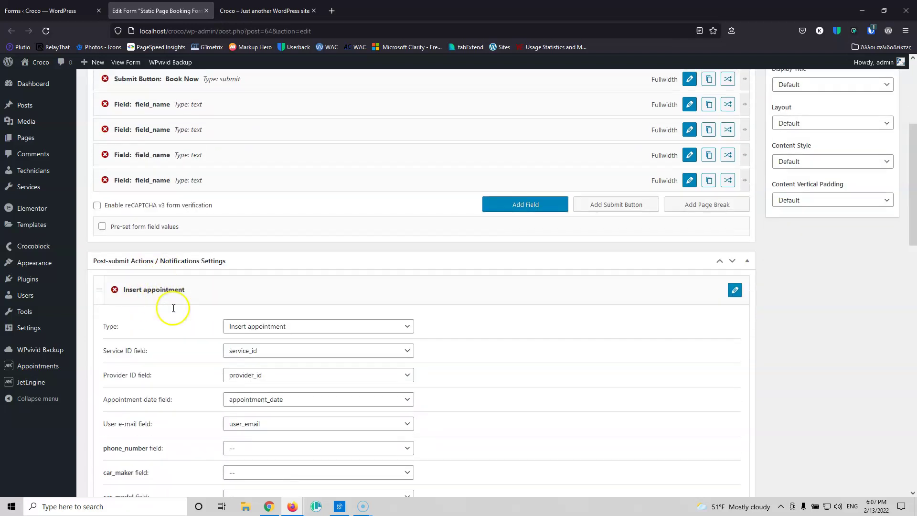
drag(103, 269, 156, 260)
key(ctrl+c)
scroll(160, 266, up, 4)
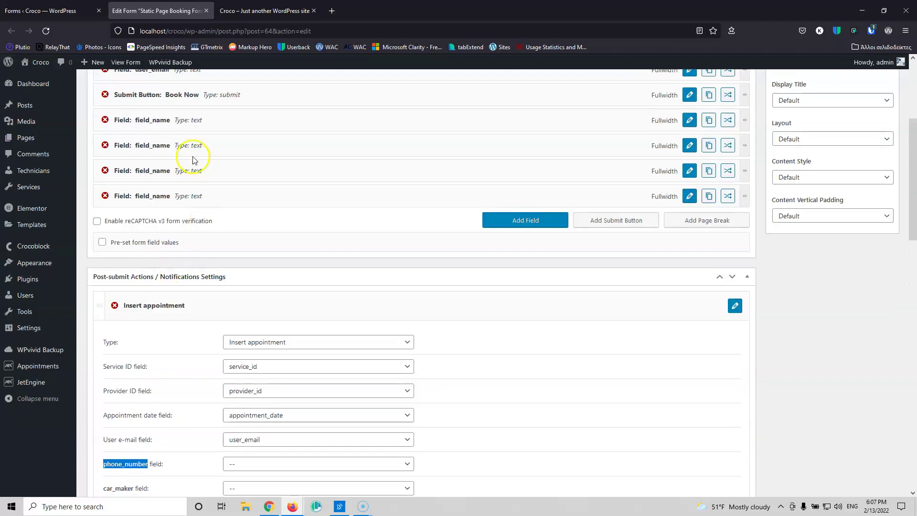
scroll(195, 182, up, 2)
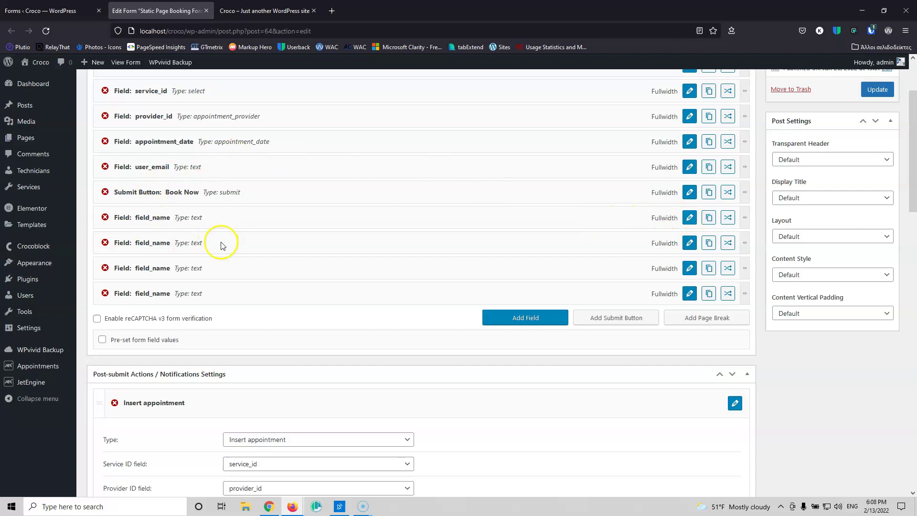
scroll(215, 244, down, 3)
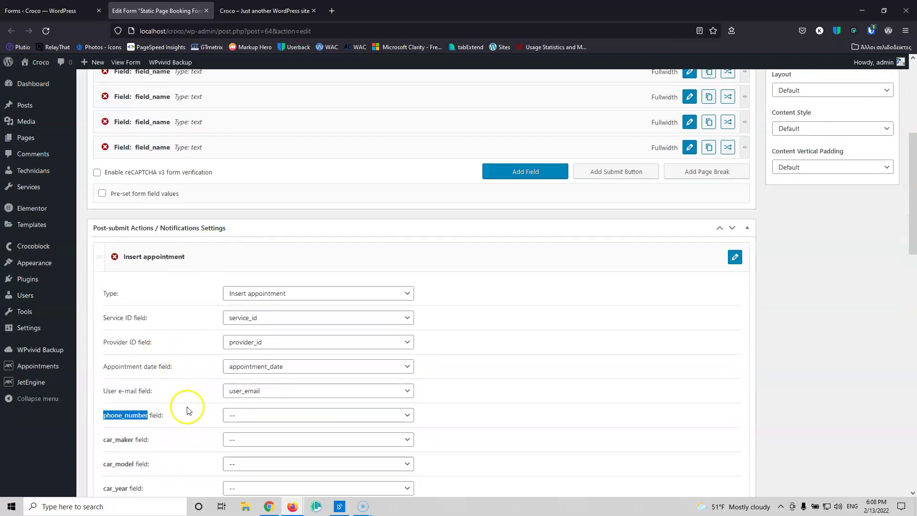
click(184, 411)
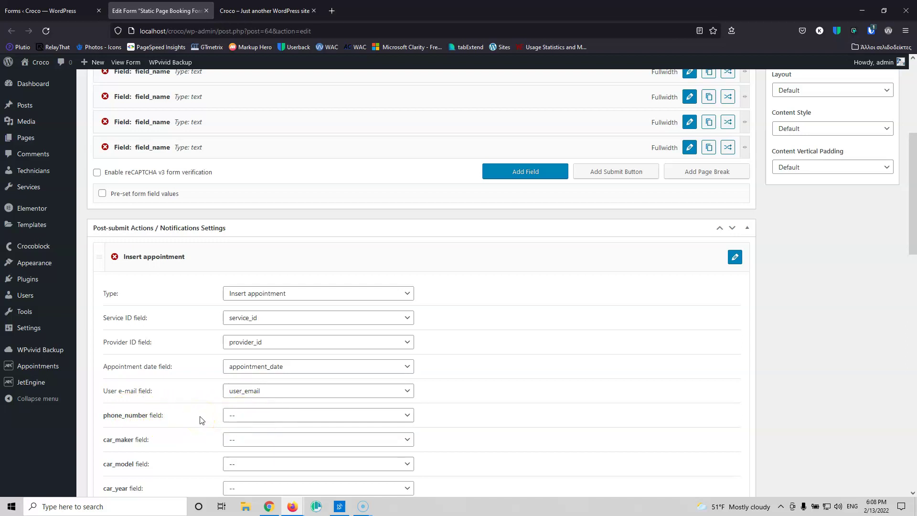
scroll(201, 419, up, 3)
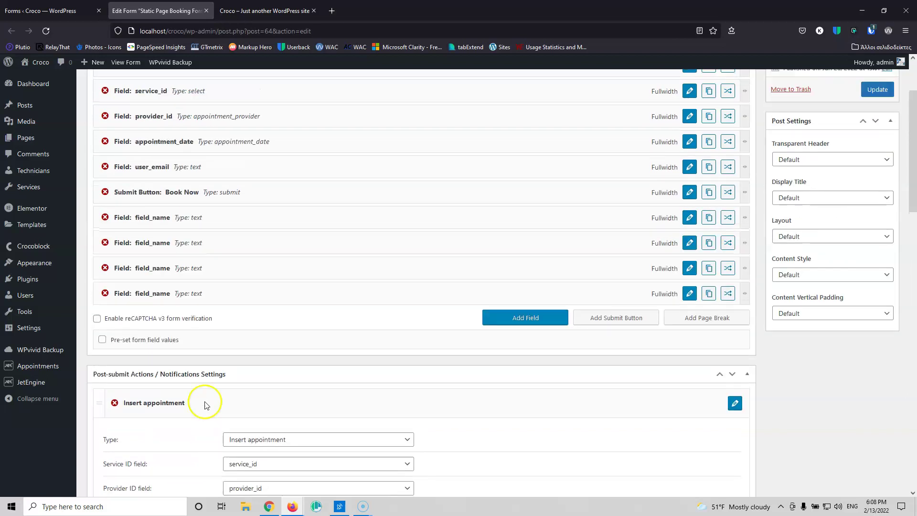
- Name the first new form field phone_number and set its field type to Tel
click(684, 216)
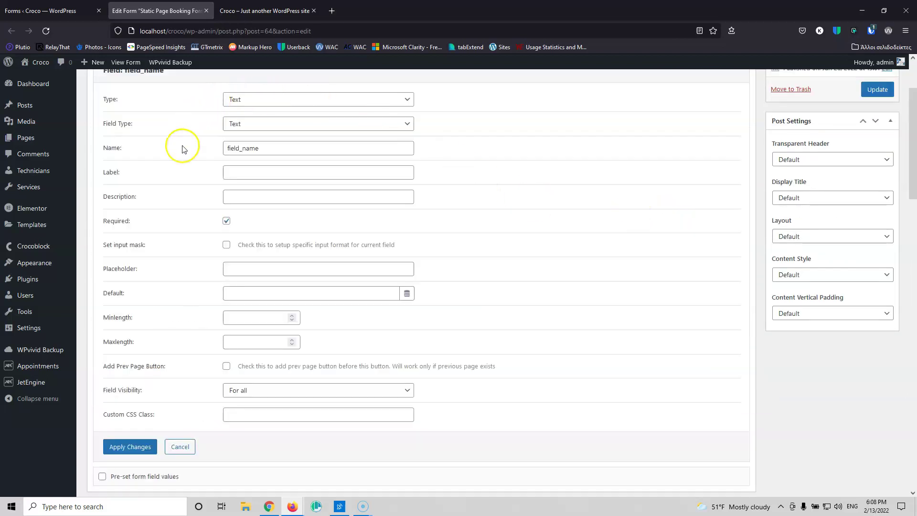
scroll(174, 136, up, 1)
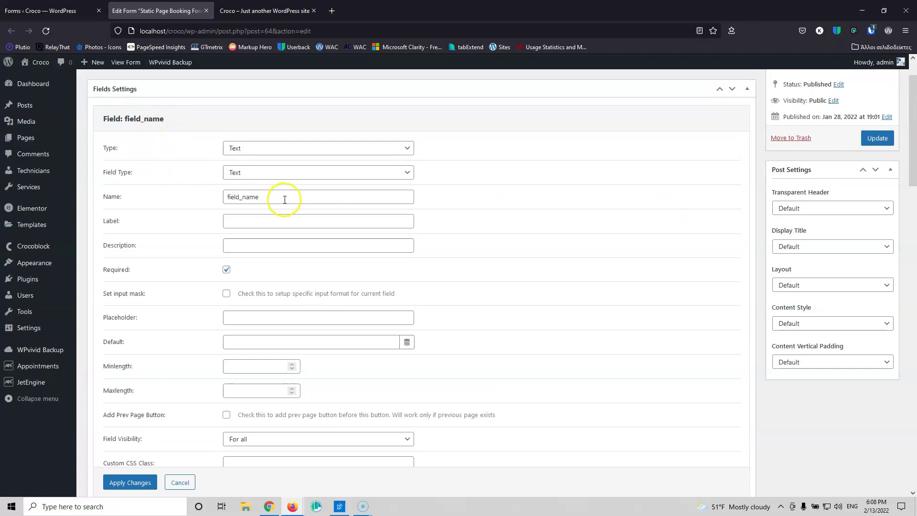
drag(270, 197, 179, 198)
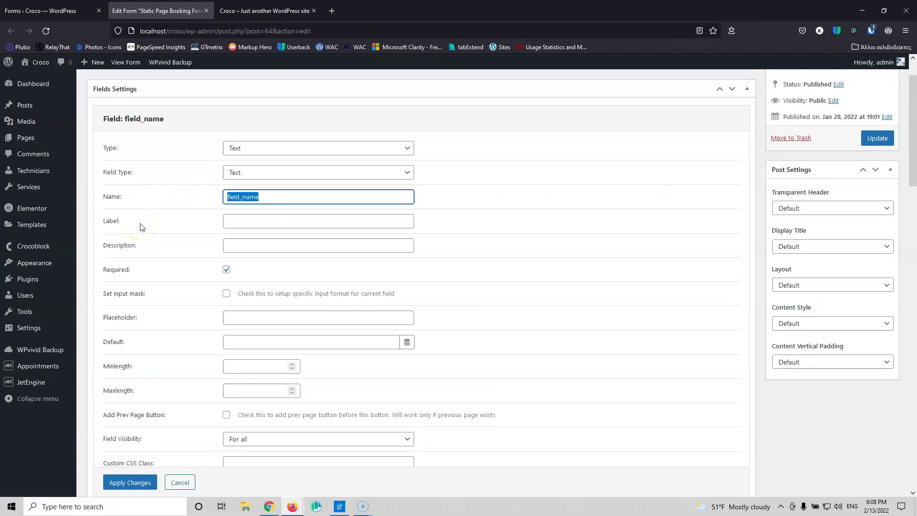
key(ctrl+v)
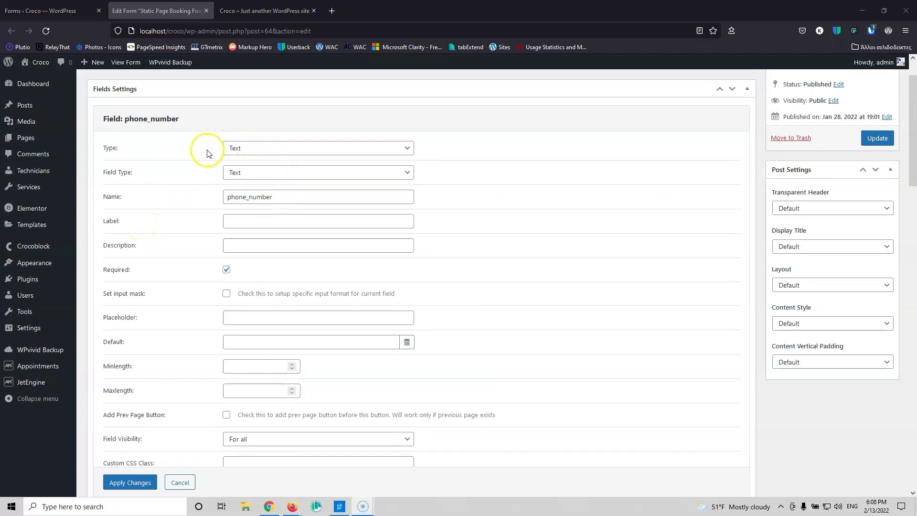
click(267, 173)
click(250, 230)
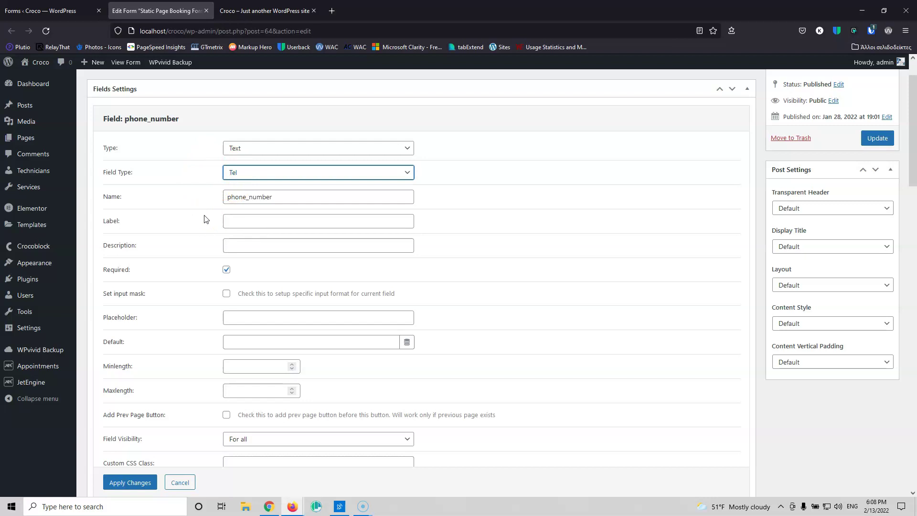
click(158, 245)
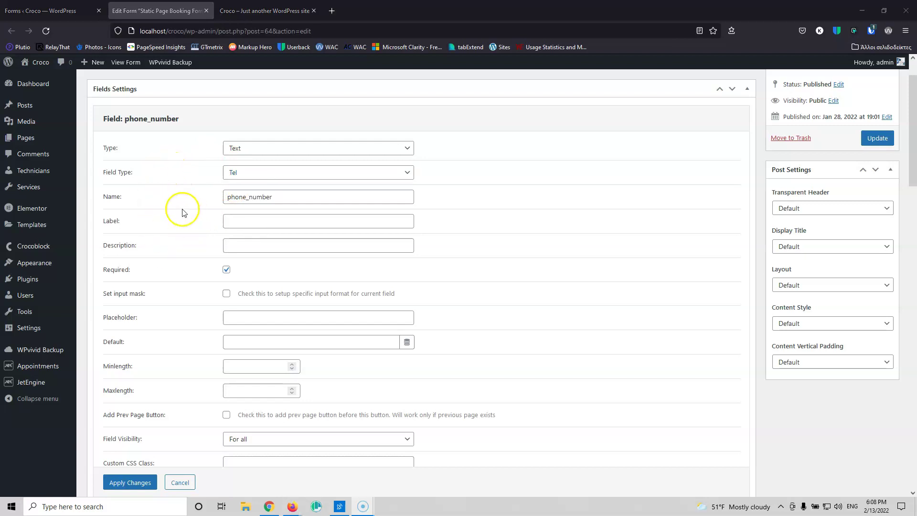
- Label the phone_number field "Type your phone number" and apply the field changes
click(250, 220)
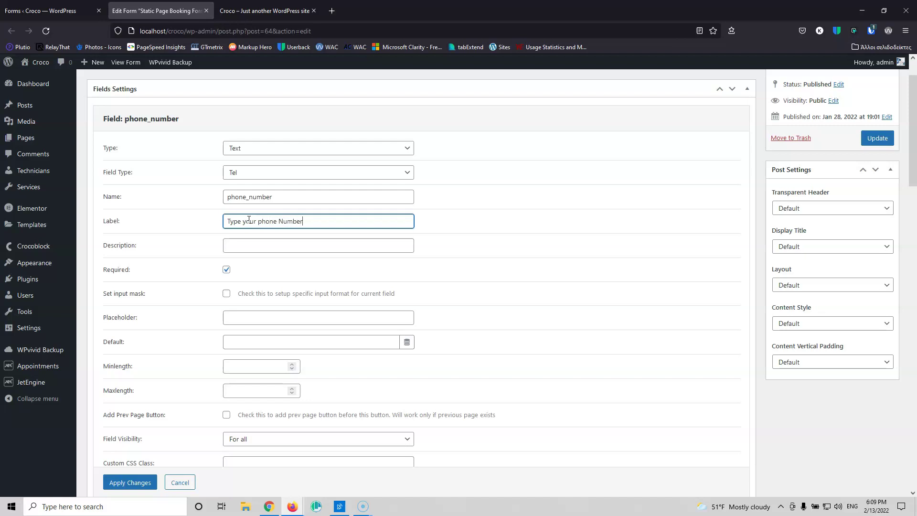
click(282, 220)
scroll(222, 274, down, 2)
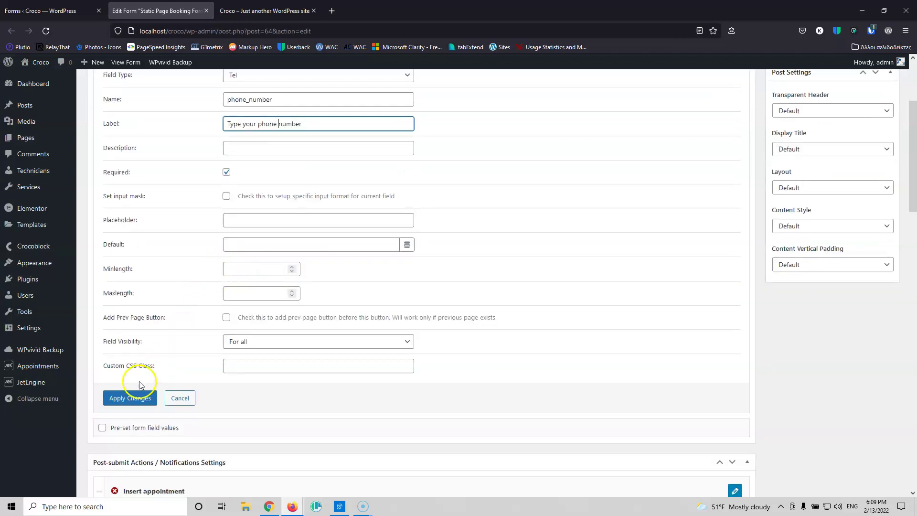
click(129, 400)
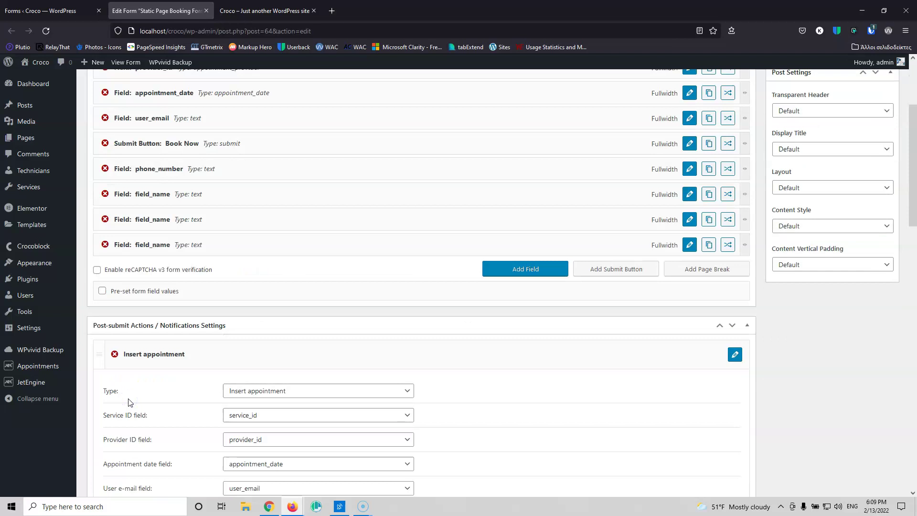
- Name the second new form field car_maker, taking the column name from the Insert appointment settings
scroll(129, 403, down, 4)
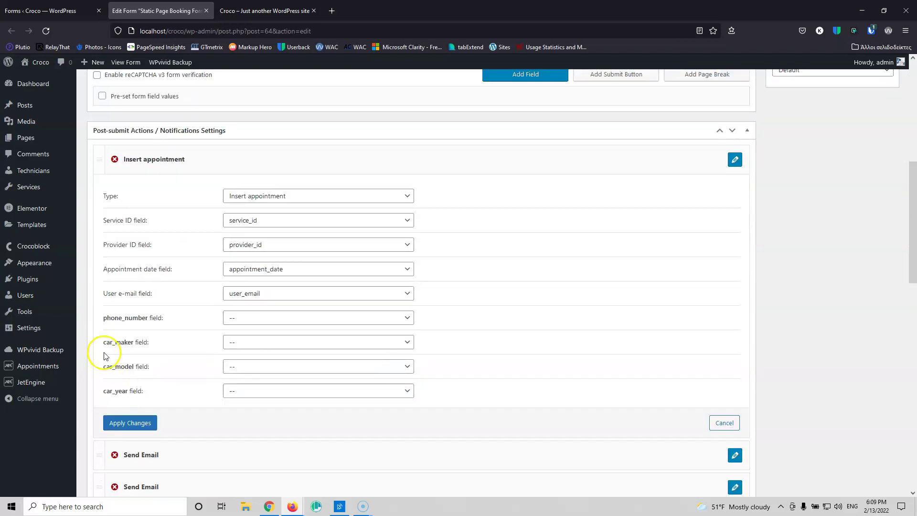
drag(103, 342, 128, 340)
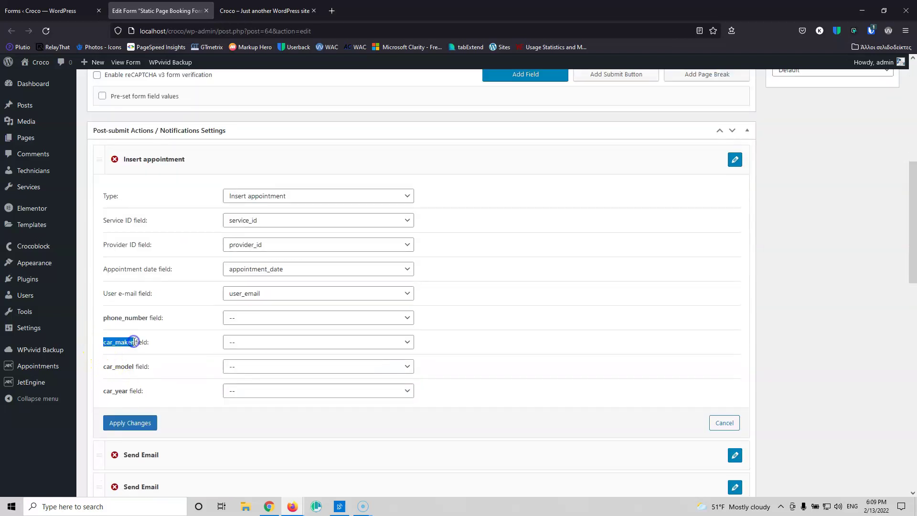
scroll(204, 289, up, 5)
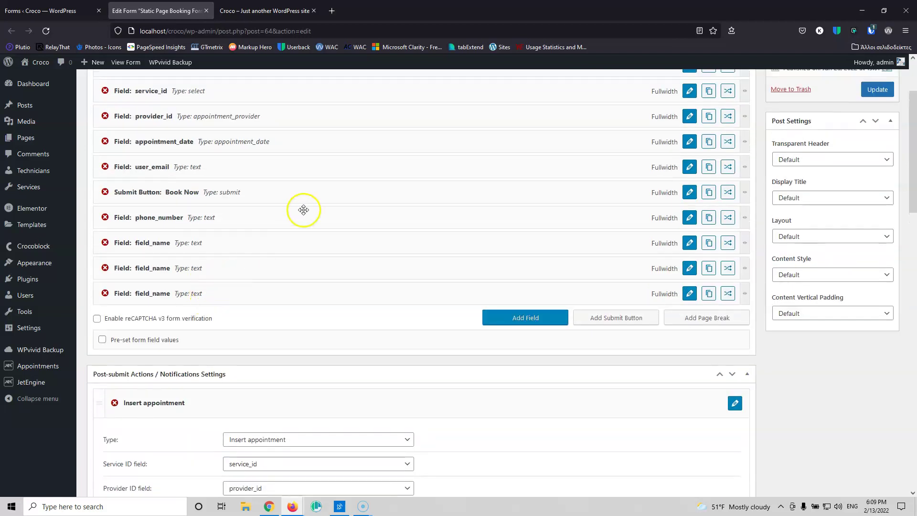
click(689, 243)
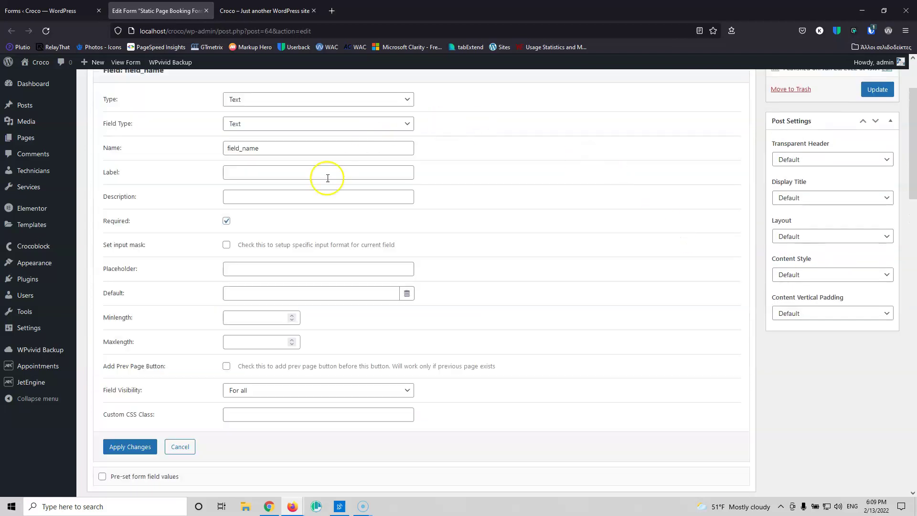
scroll(292, 204, up, 2)
drag(266, 245, 180, 245)
text(car_maker)
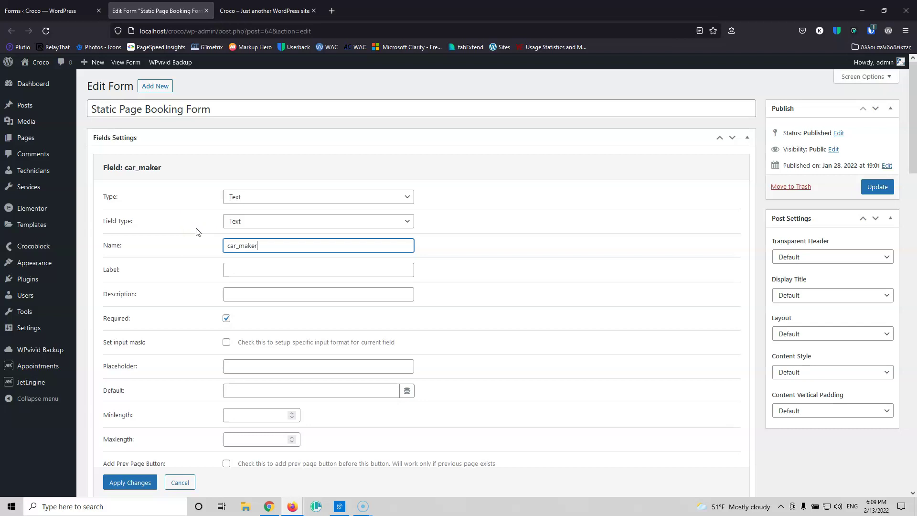
- Keep the car_maker field as Text, label it "Type your car maker" and apply the field changes
click(266, 197)
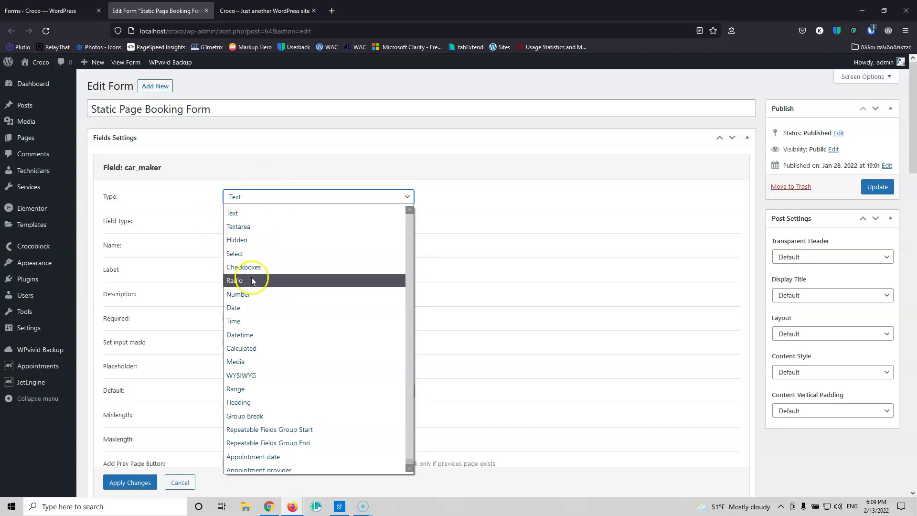
click(174, 260)
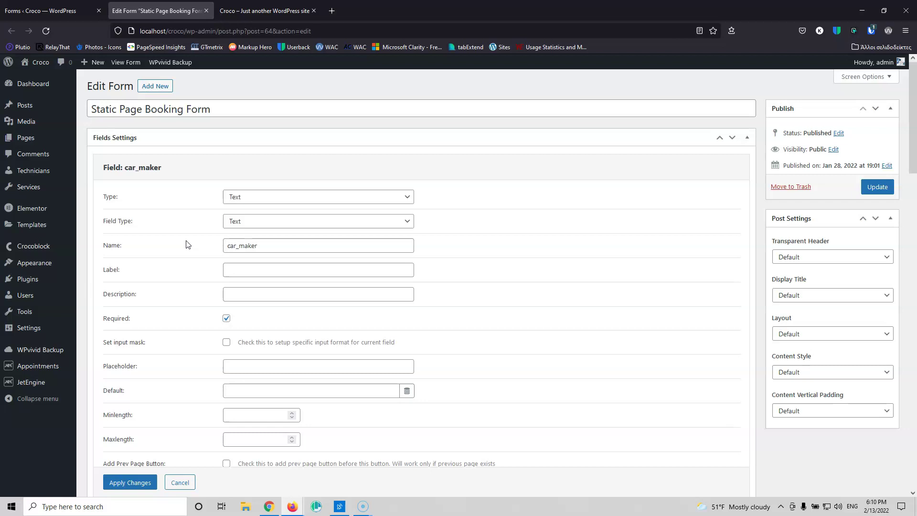
click(247, 271)
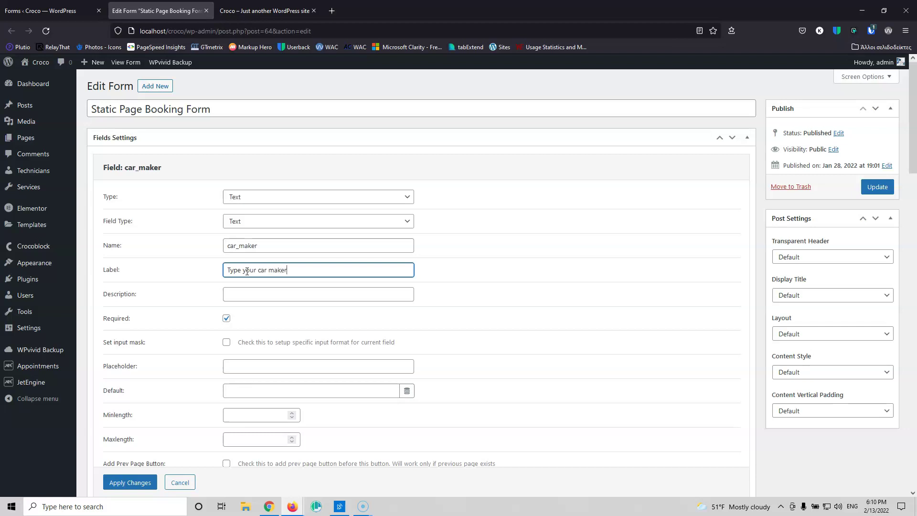
scroll(157, 386, down, 2)
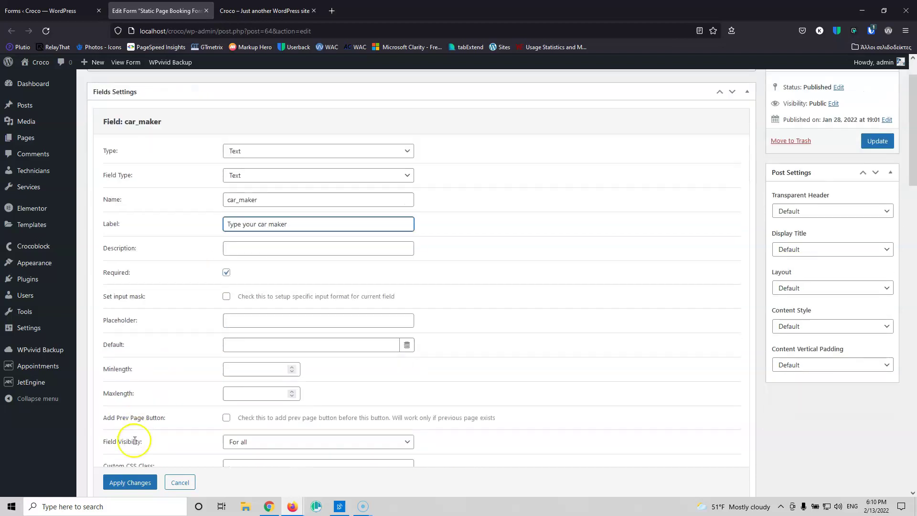
click(130, 482)
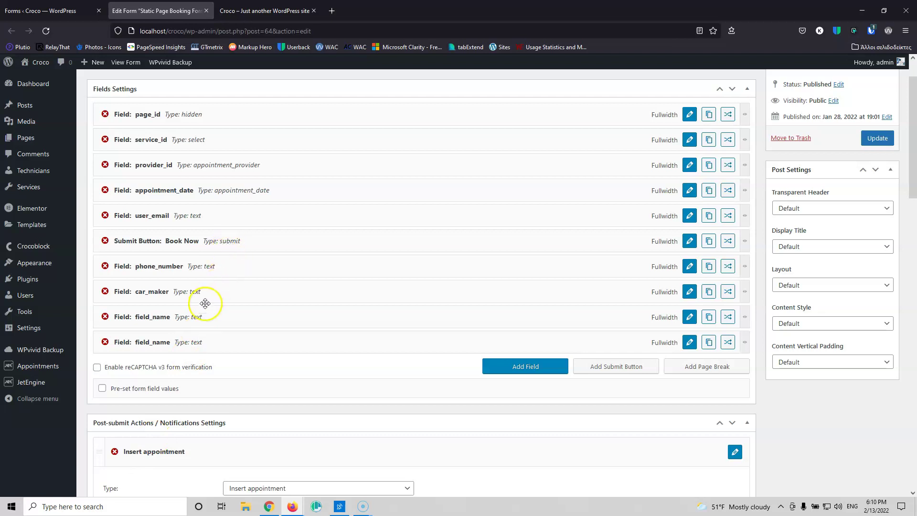
- Copy the car_model column name from the Insert appointment notification settings
scroll(206, 306, down, 1)
scroll(143, 344, down, 3)
scroll(143, 392, down, 3)
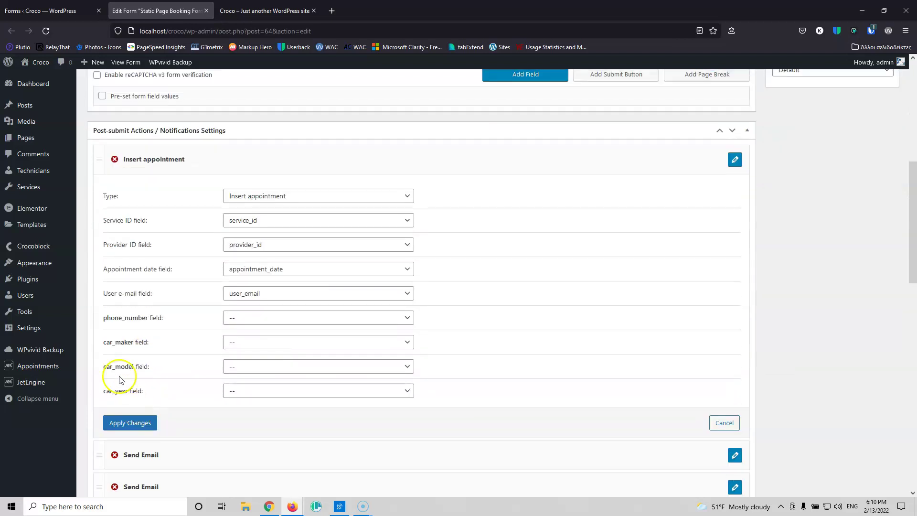
drag(97, 368, 134, 367)
key(ctrl+c)
scroll(138, 358, up, 6)
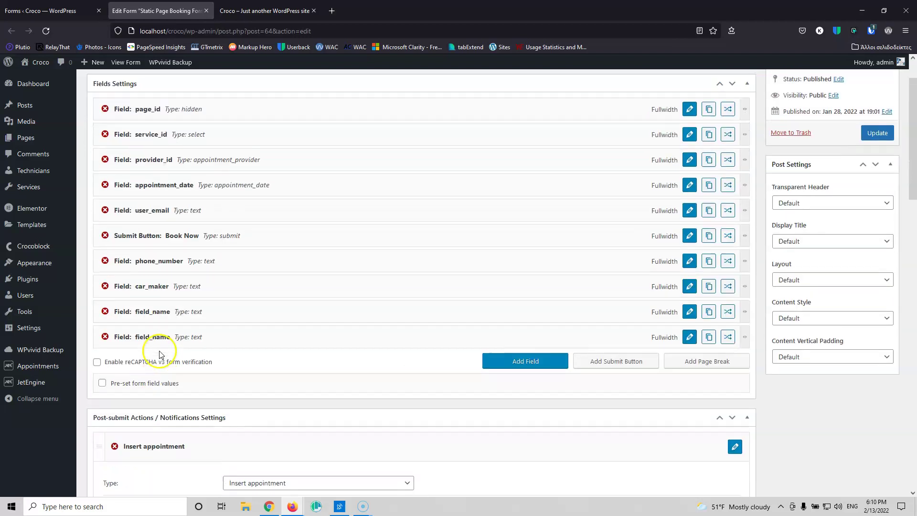
- Name the third new form field car_model, label it "Type your car model" and apply the field changes
click(688, 318)
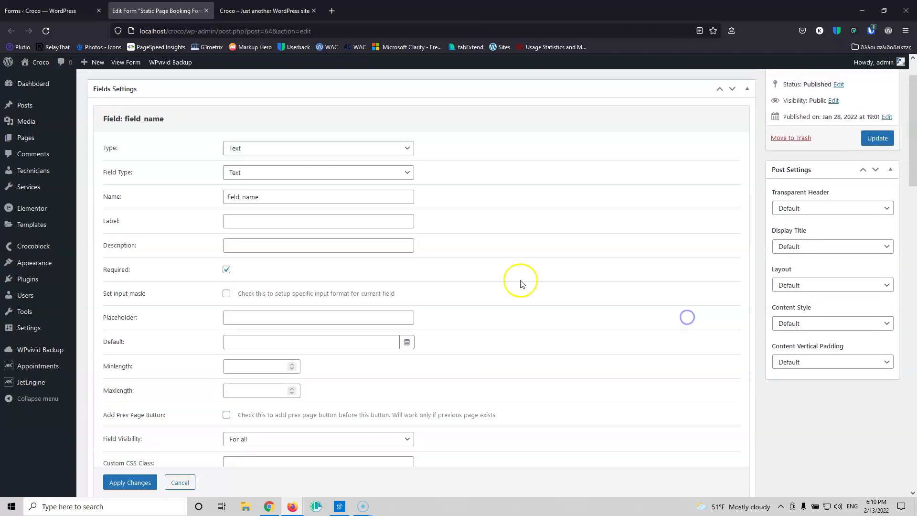
drag(258, 196, 187, 198)
key(ctrl+v)
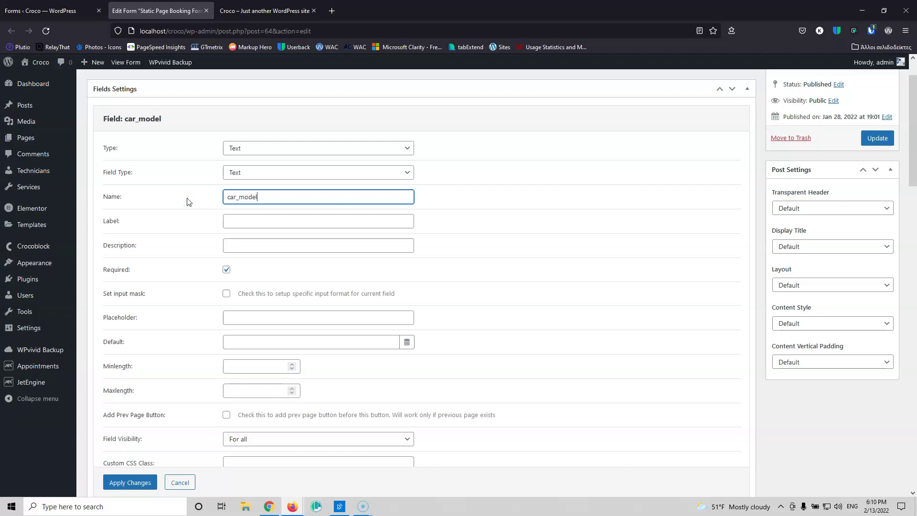
click(255, 221)
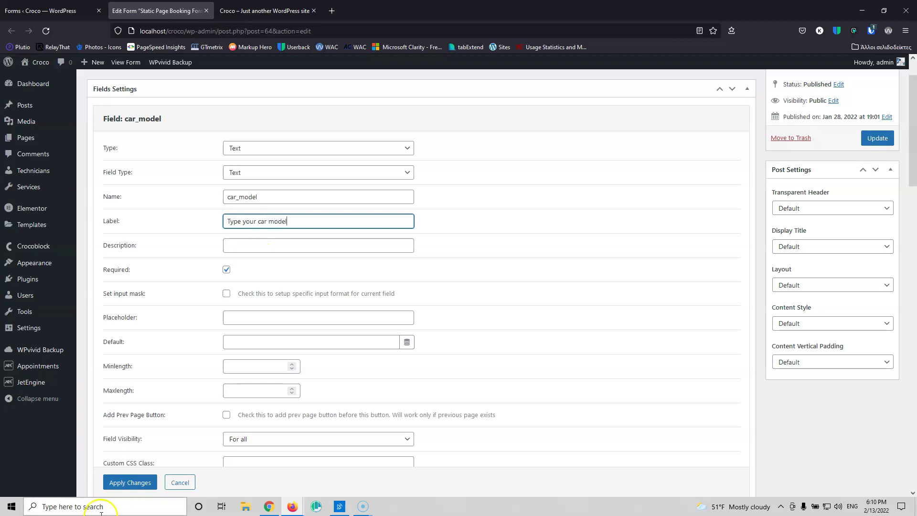
click(129, 482)
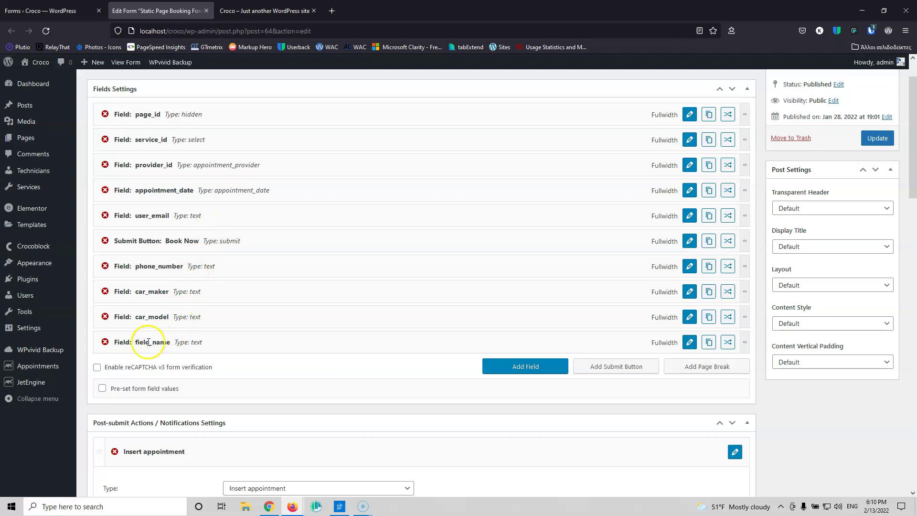
- Copy the car_year column name from the Insert appointment notification settings
scroll(162, 358, down, 5)
click(105, 439)
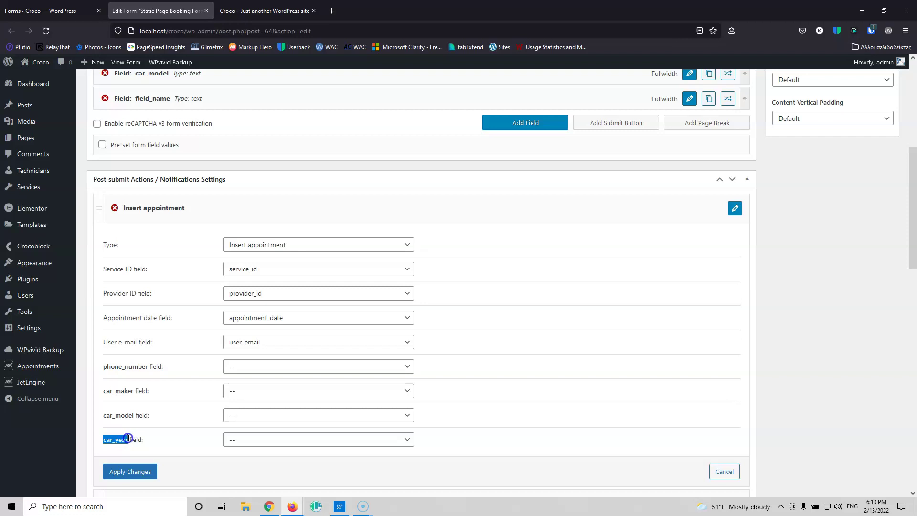
scroll(148, 420, up, 6)
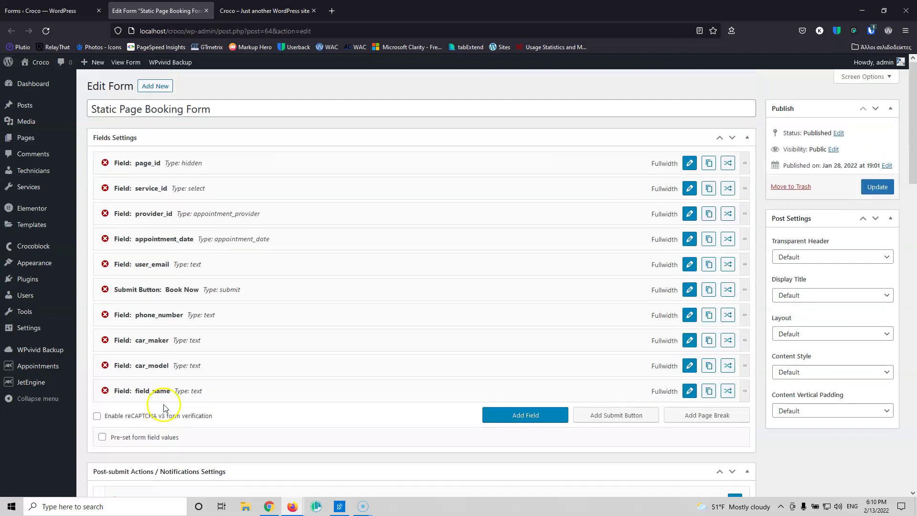
- Name the last new form field car_year, label it "Type the year that your car was made" and apply the field changes
click(694, 391)
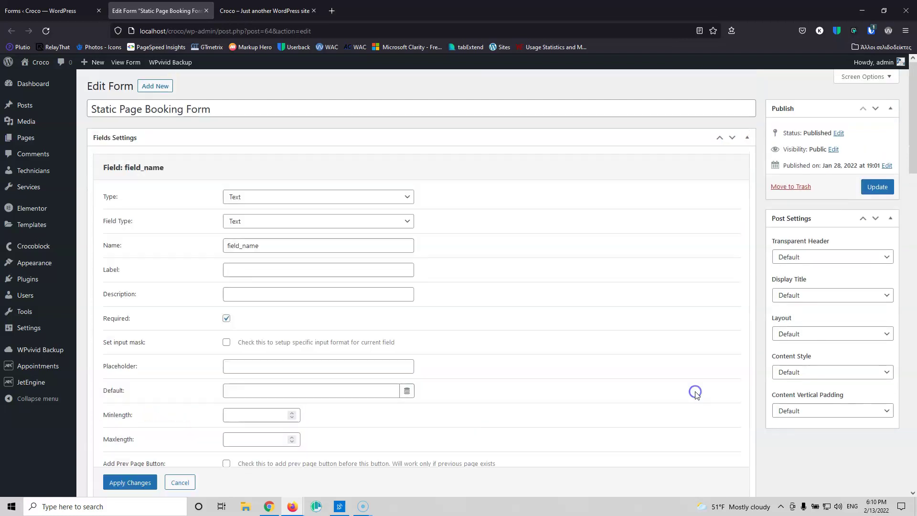
drag(263, 245, 184, 244)
text(car_year)
click(241, 266)
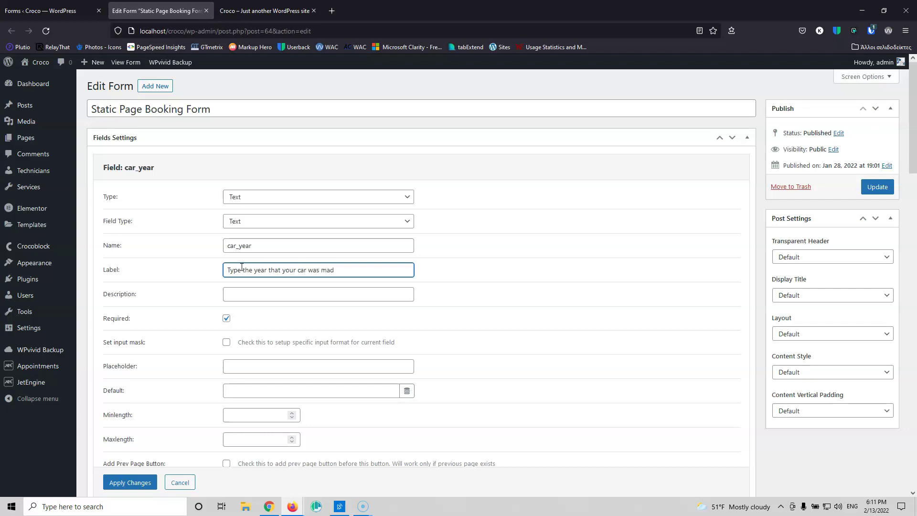
click(129, 483)
- Map phone_number, car_maker, car_model and car_year to the form fields of the same names in the Insert appointment notification and apply the changes
scroll(257, 255, down, 4)
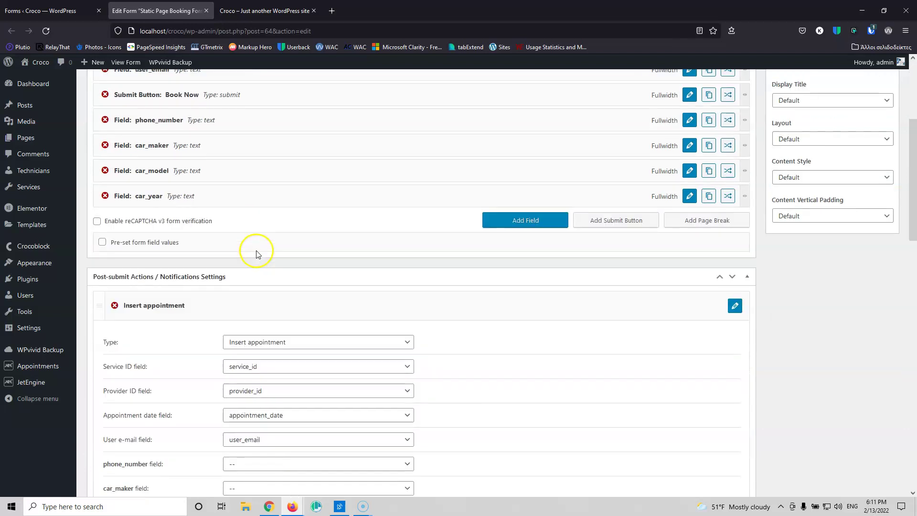
scroll(257, 254, down, 3)
click(279, 318)
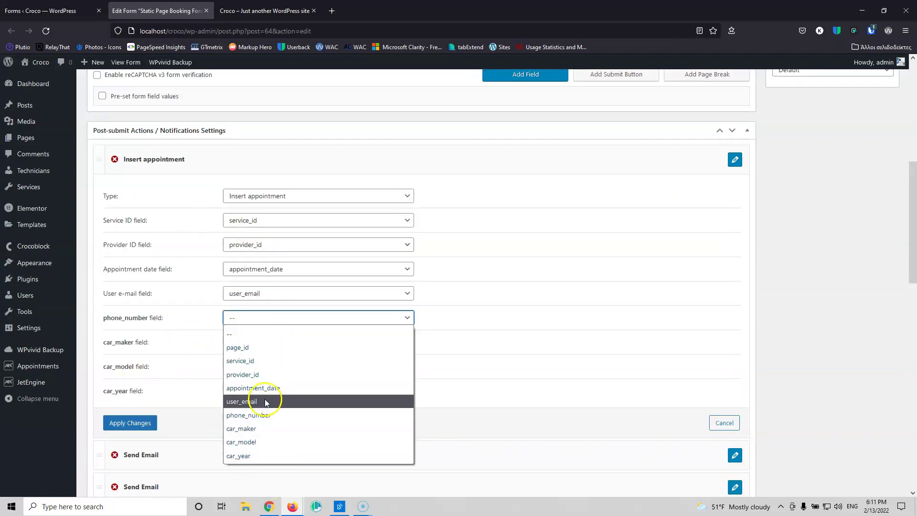
click(237, 414)
click(246, 343)
click(240, 449)
click(248, 366)
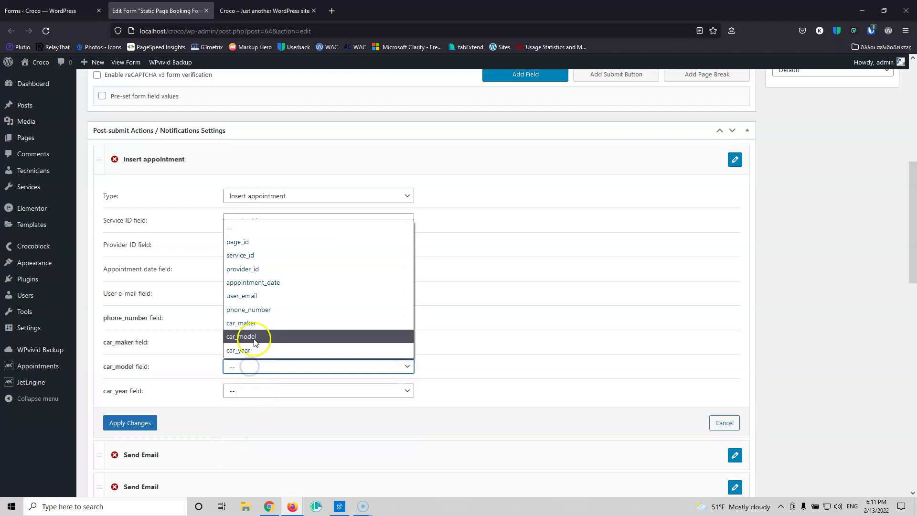
click(253, 334)
click(242, 391)
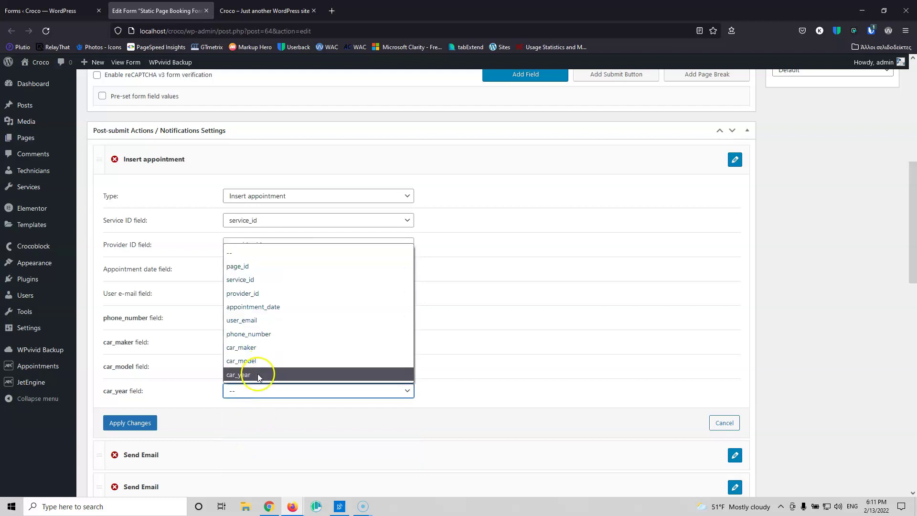
click(257, 374)
click(139, 423)
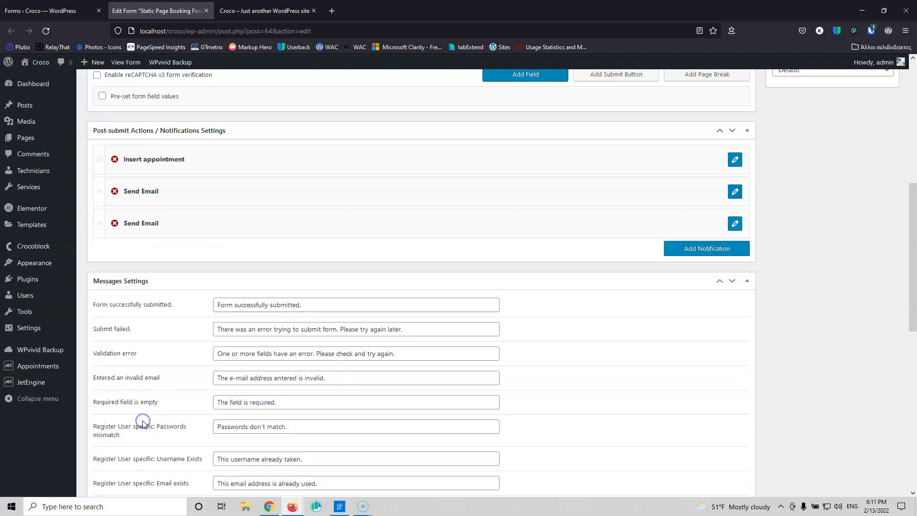
- Update the form and move the Book Now submit button below the car_year field
scroll(568, 401, up, 10)
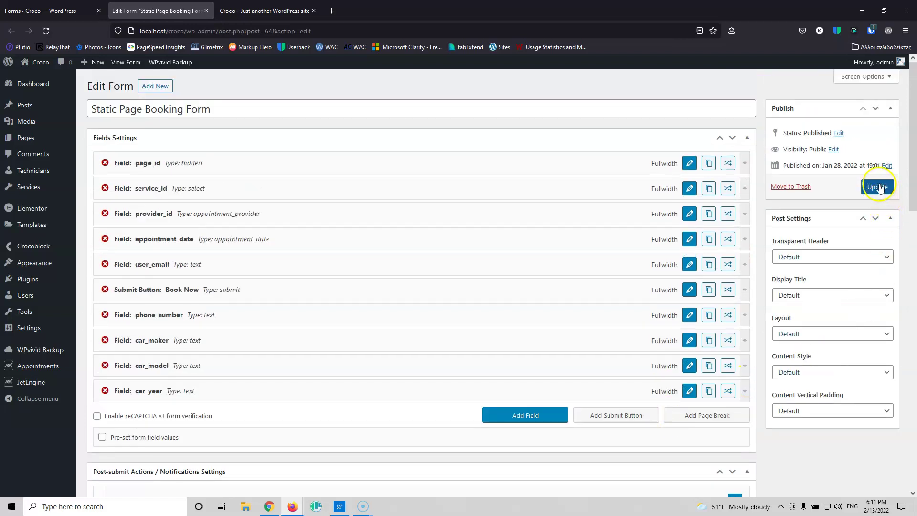
click(878, 186)
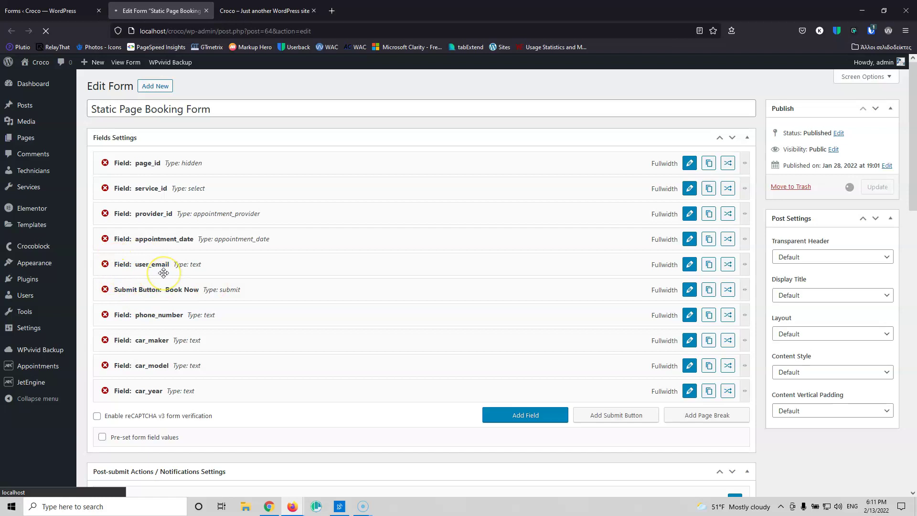
drag(164, 273, 145, 282)
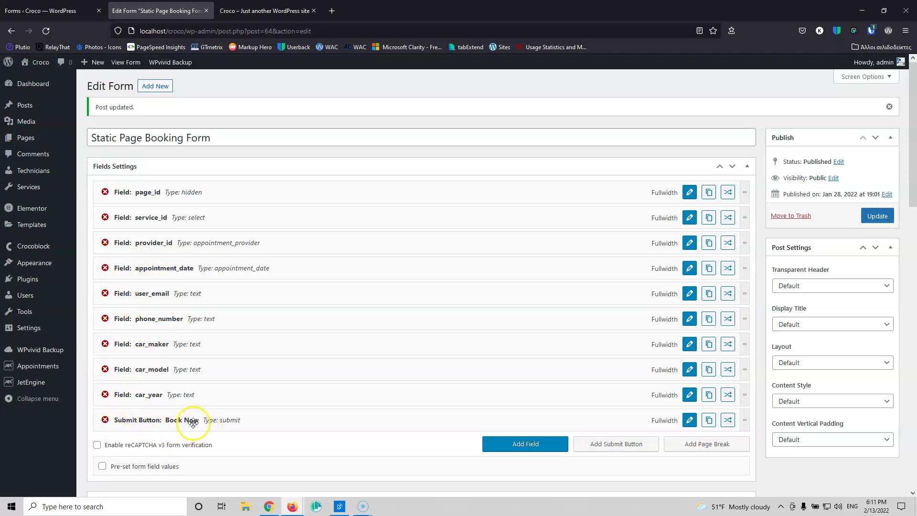
mouse_move(119, 420)
mouse_down()
mouse_move(123, 315)
mouse_move(123, 420)
mouse_up()
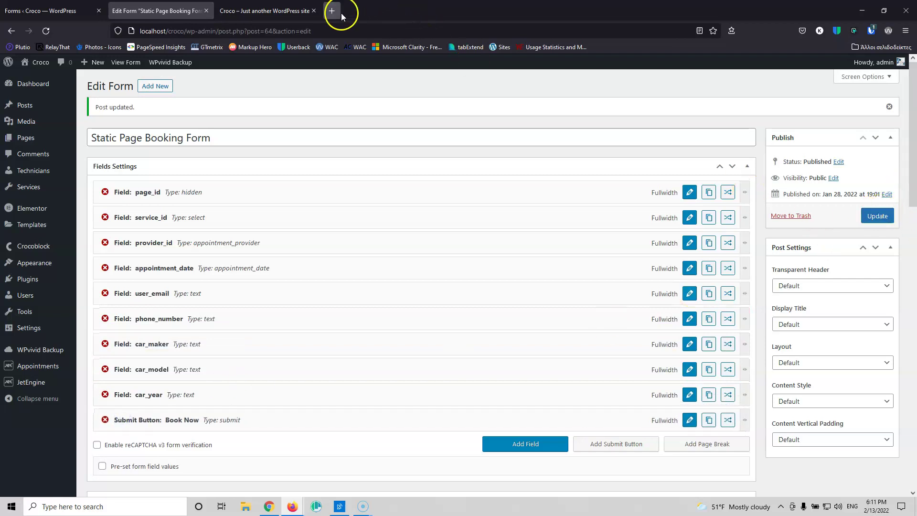
- Reload the Croco site's front page and examine the booking form for the new phone and car detail fields
click(232, 19)
click(45, 31)
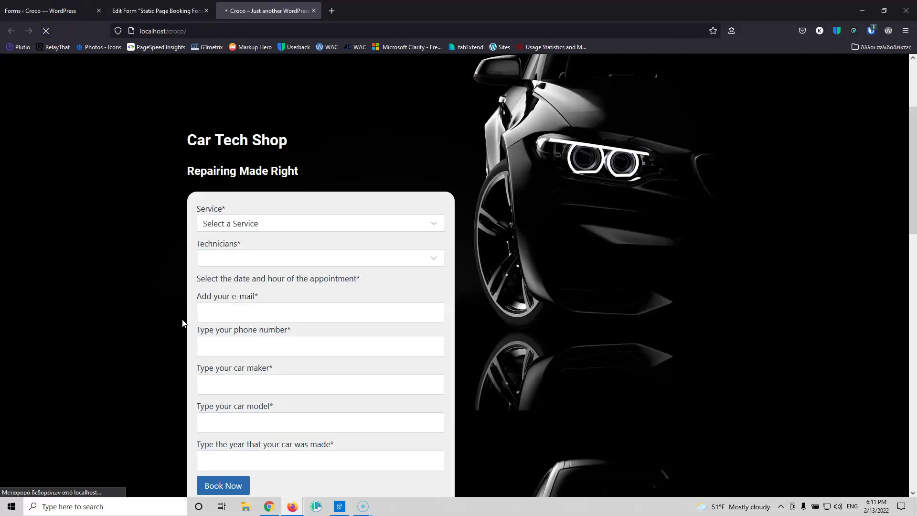
scroll(182, 323, down, 5)
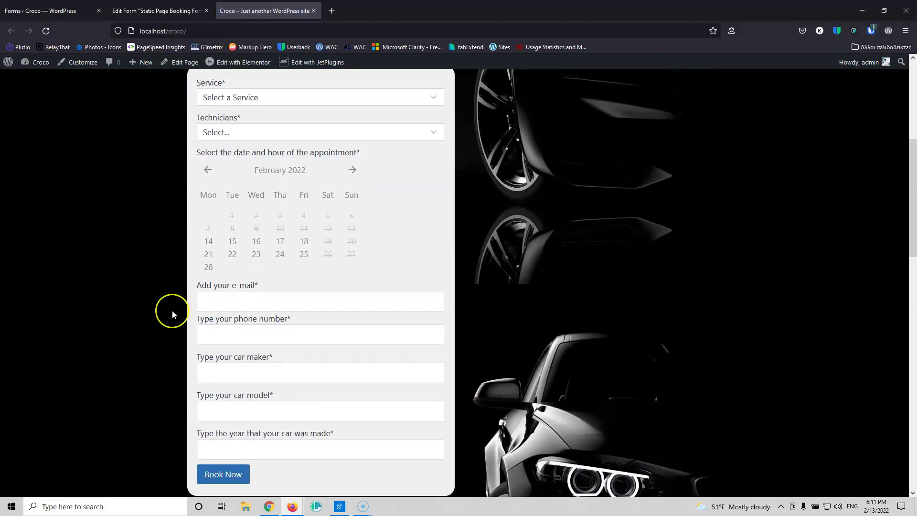
scroll(172, 314, up, 3)
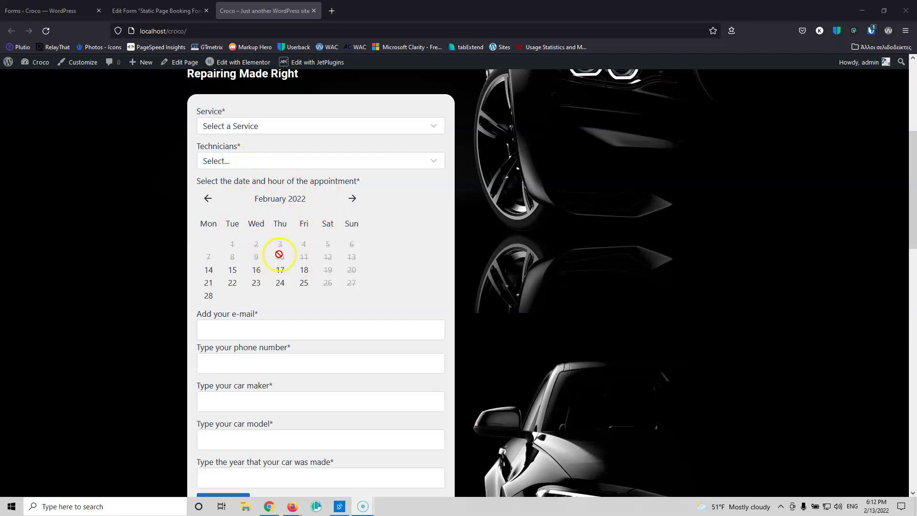
scroll(279, 254, down, 2)
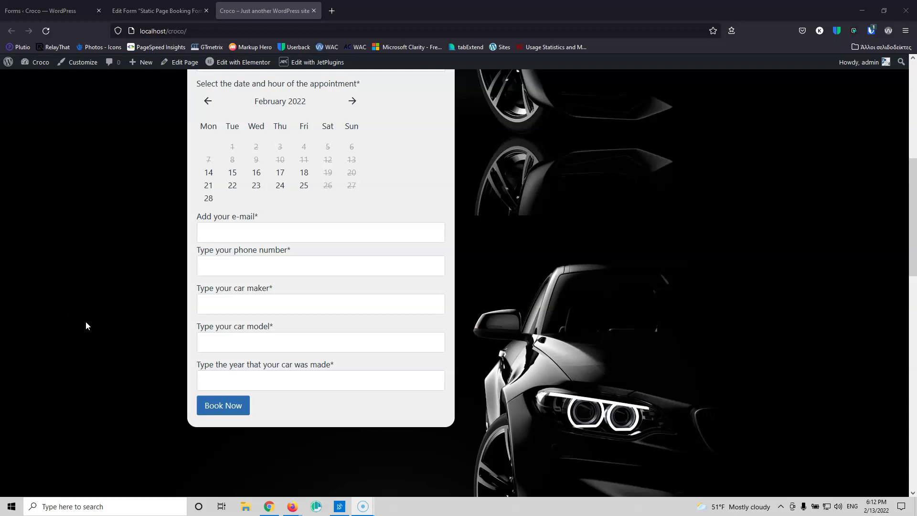
scroll(85, 325, up, 3)
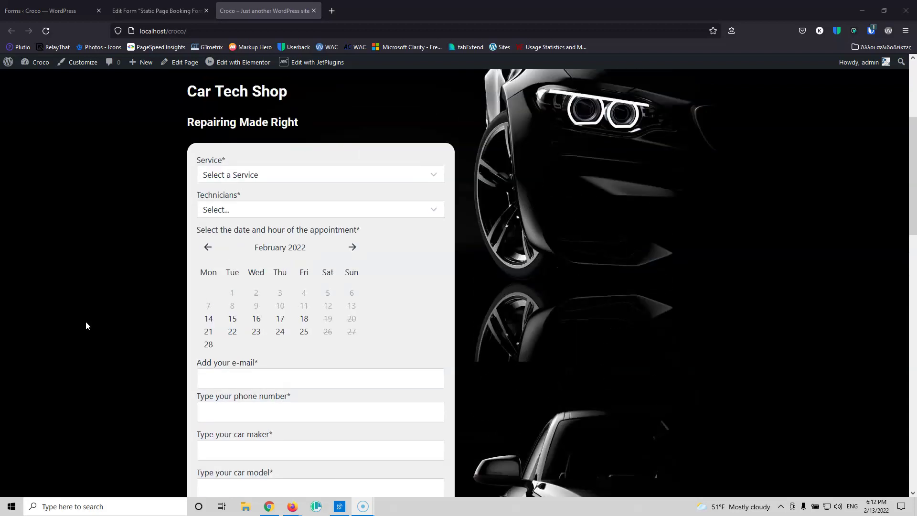
- Choose the Change tyres service, its first listed technician, and the 13:15-14:00 slot on February 22, 2022 in the booking form
click(273, 176)
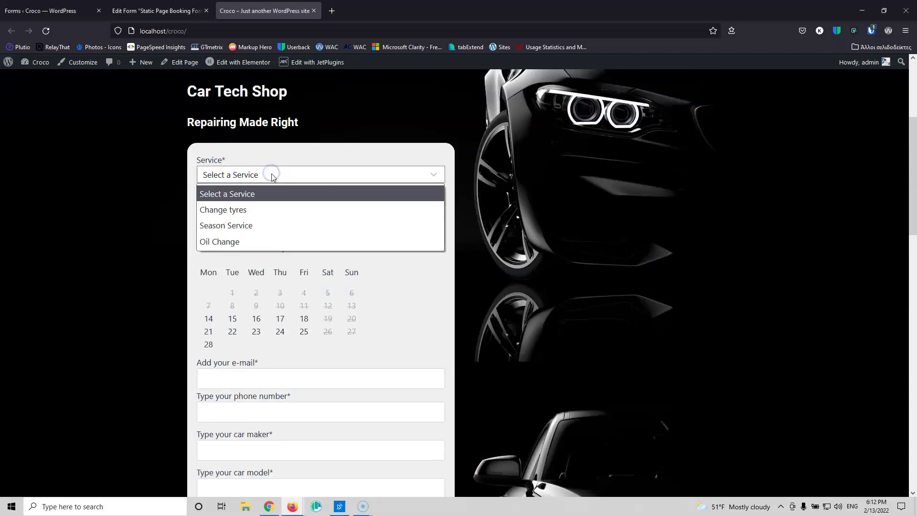
click(254, 209)
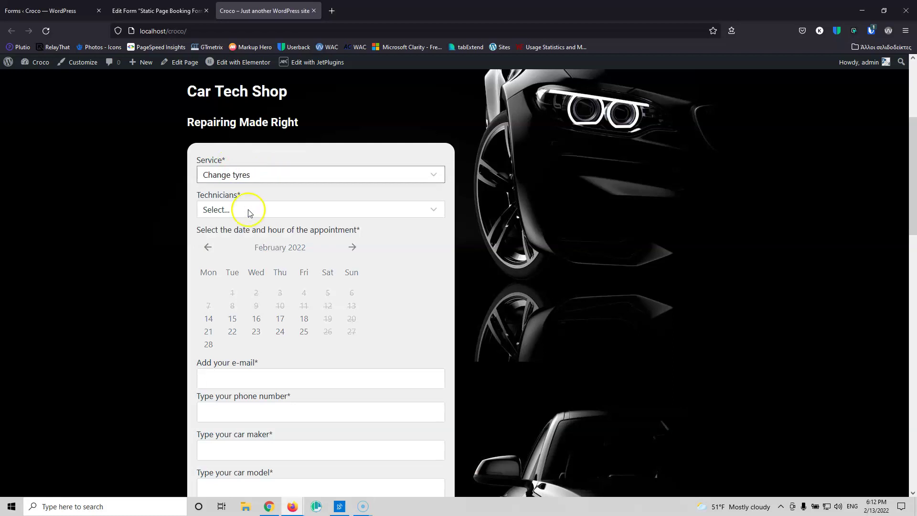
click(253, 210)
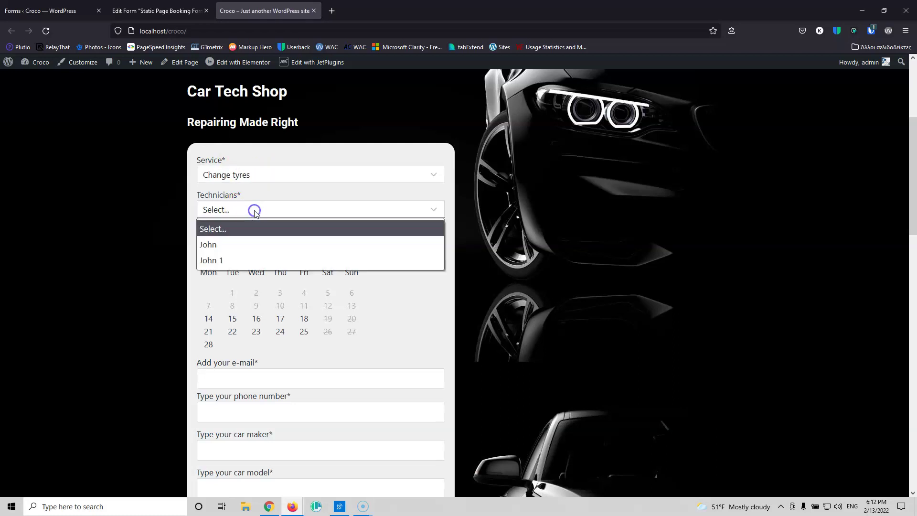
click(247, 245)
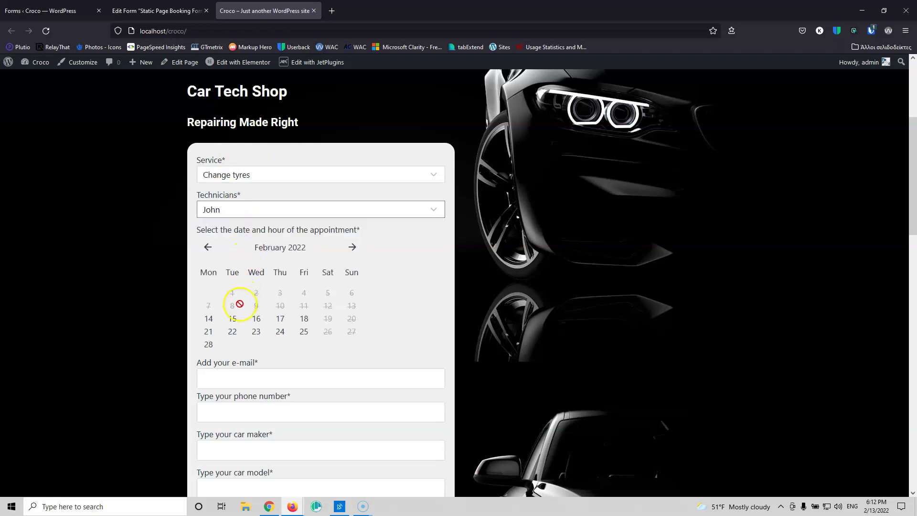
click(233, 331)
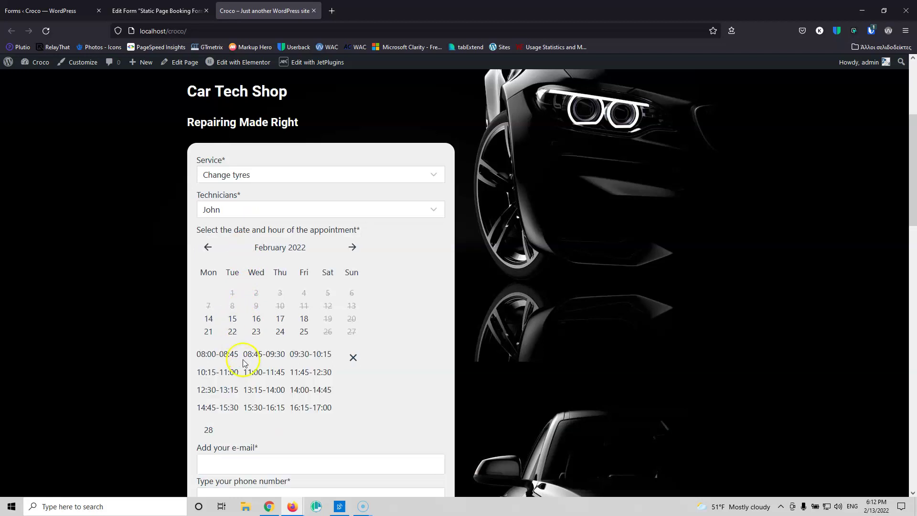
click(252, 391)
- Fill in the test customer's e-mail address and phone number in the booking form
scroll(139, 332, down, 5)
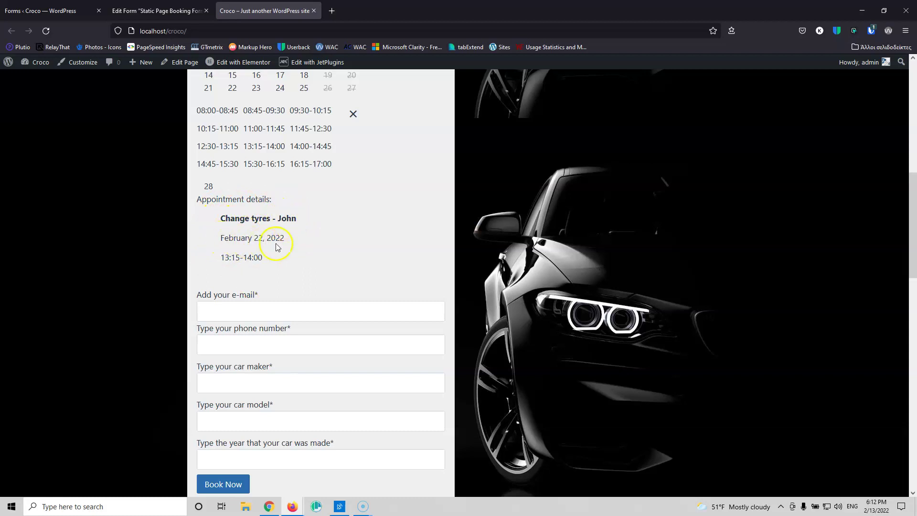
click(232, 312)
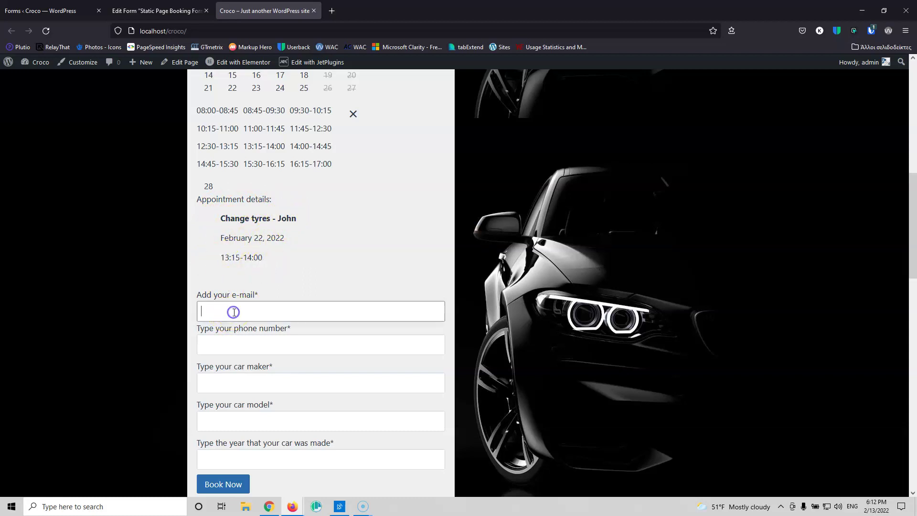
click(232, 326)
click(237, 347)
click(231, 362)
- Enter Honda as the car maker, S2000 as the car model and 2011 as the year the car was made
click(222, 383)
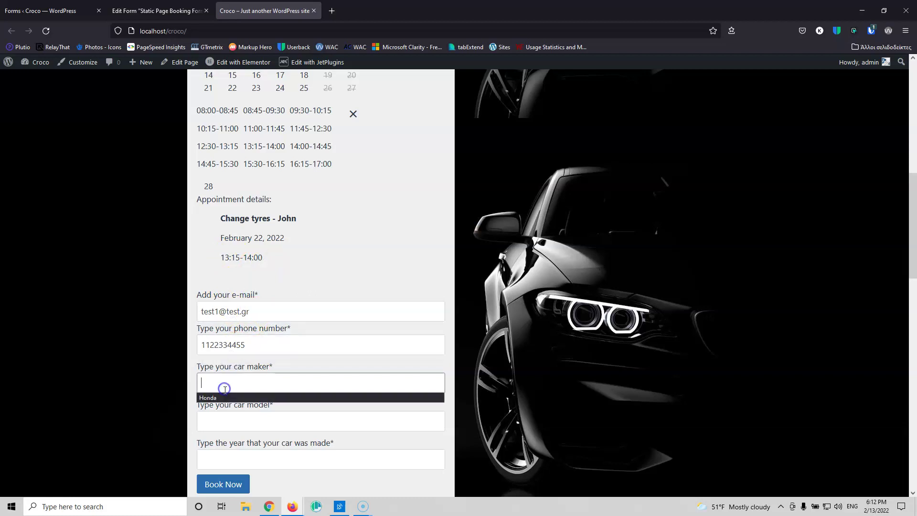
click(220, 398)
click(221, 423)
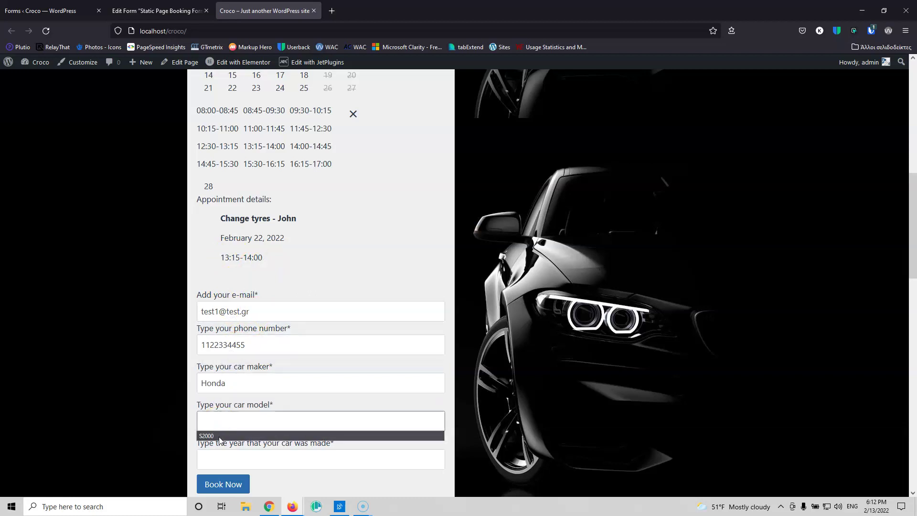
click(219, 436)
scroll(151, 367, down, 3)
click(236, 314)
click(211, 328)
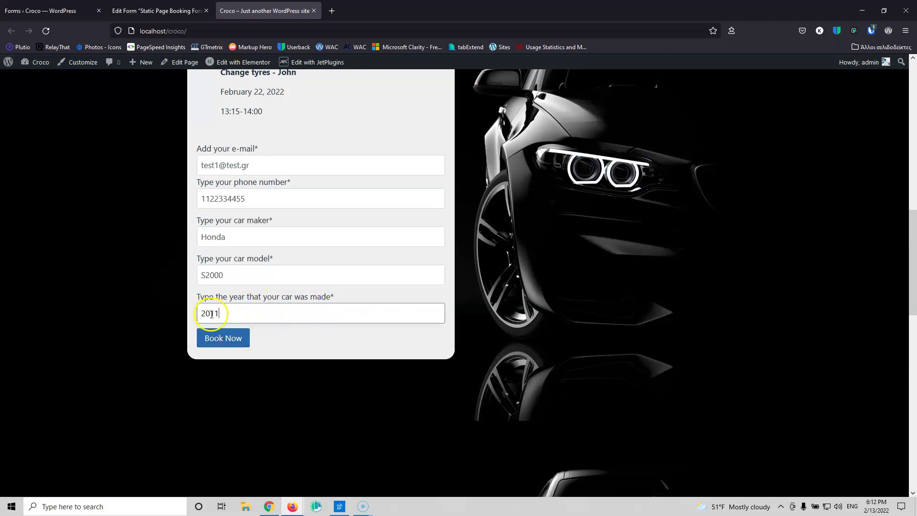
- Submit the booking and check the submission message below the form
click(222, 338)
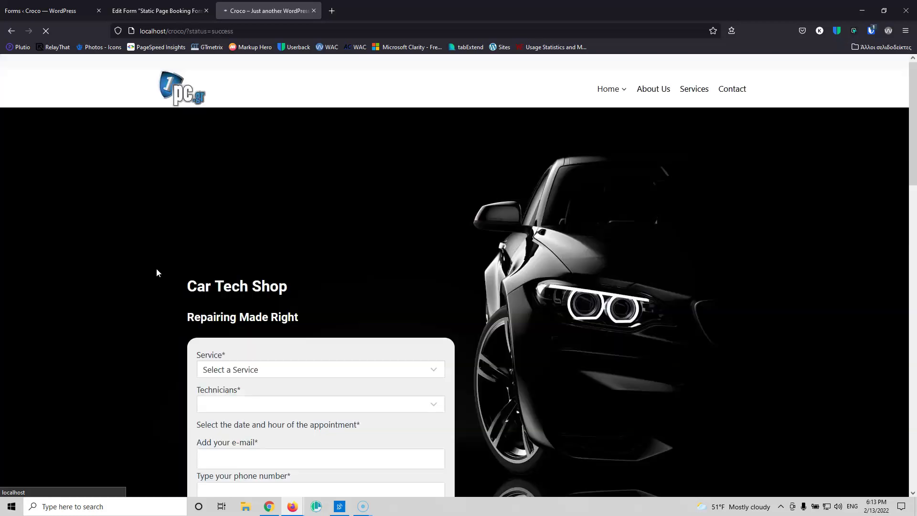
click(160, 277)
scroll(160, 279, down, 4)
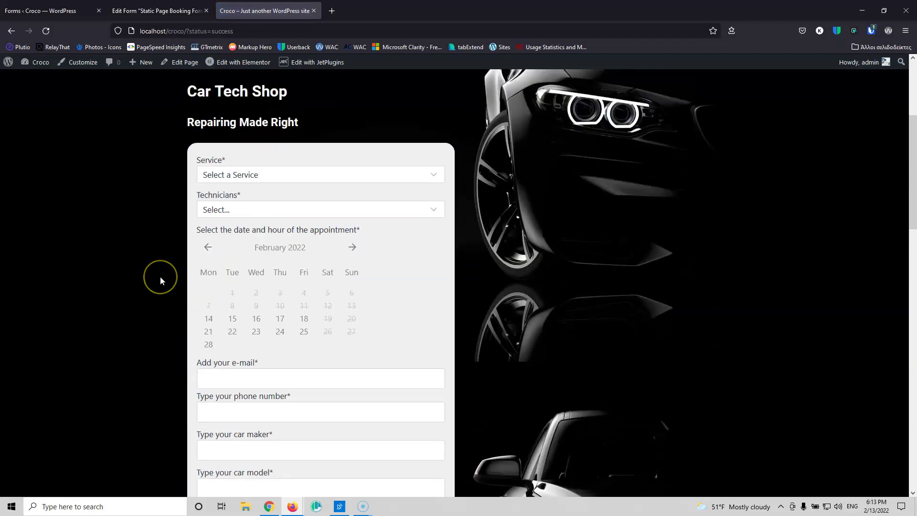
scroll(160, 279, down, 5)
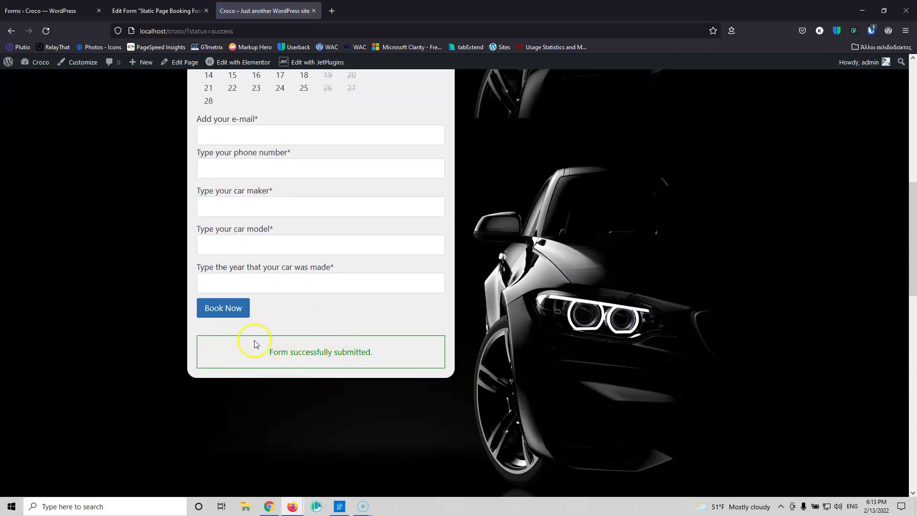
- Change the Static Page Booking Form's successful submission message to "Apointment submited succesfully."
click(158, 10)
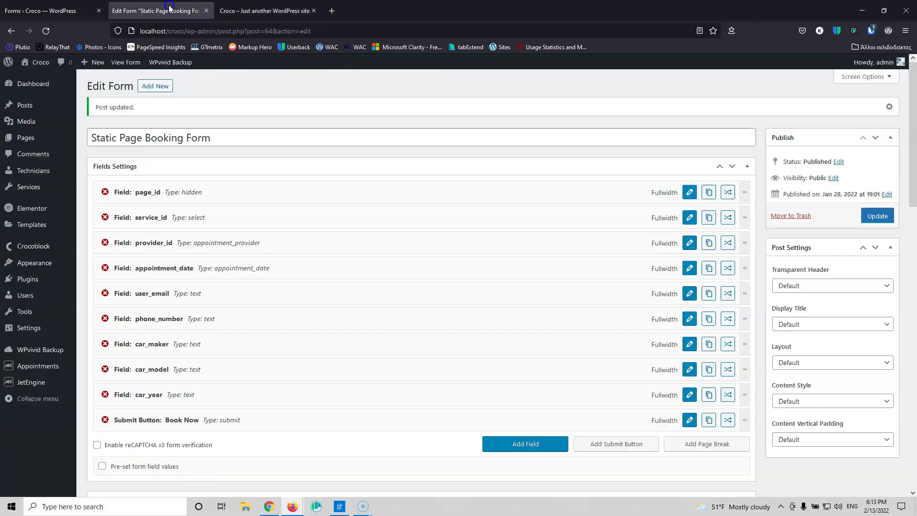
scroll(292, 328, down, 9)
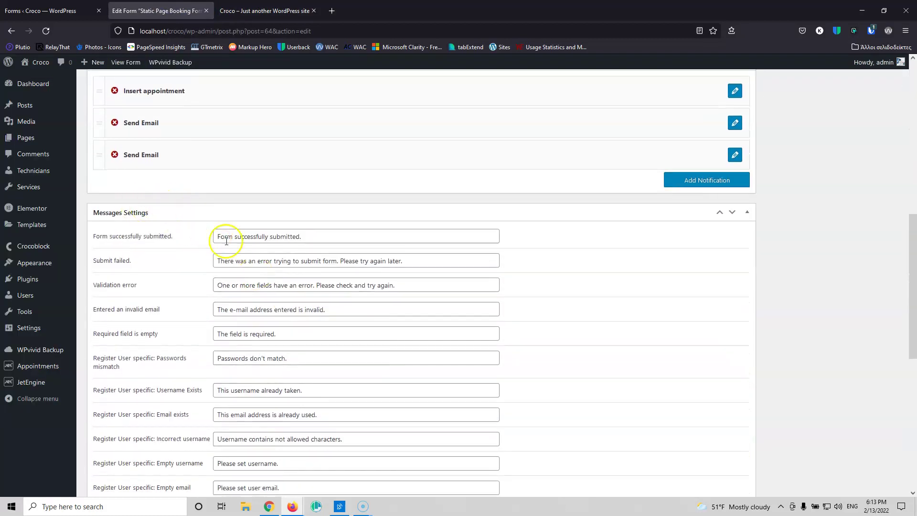
drag(334, 239, 174, 236)
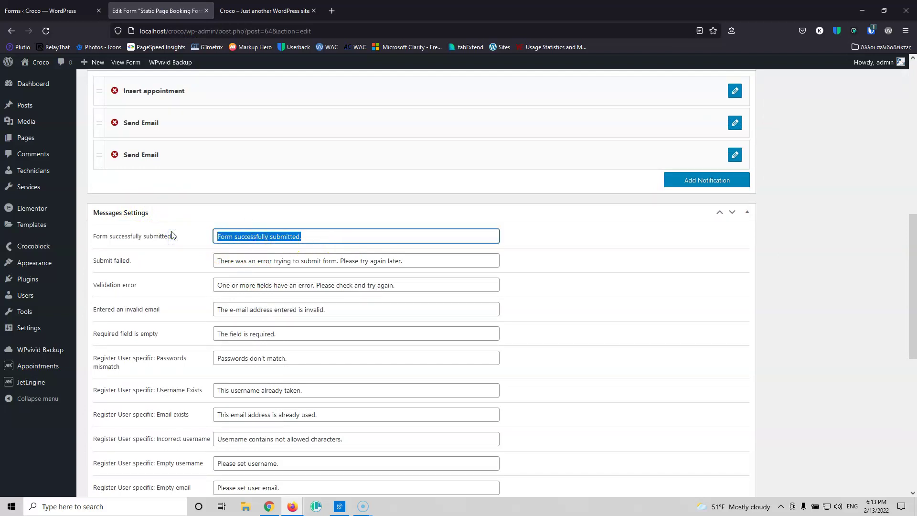
text(Apoin)
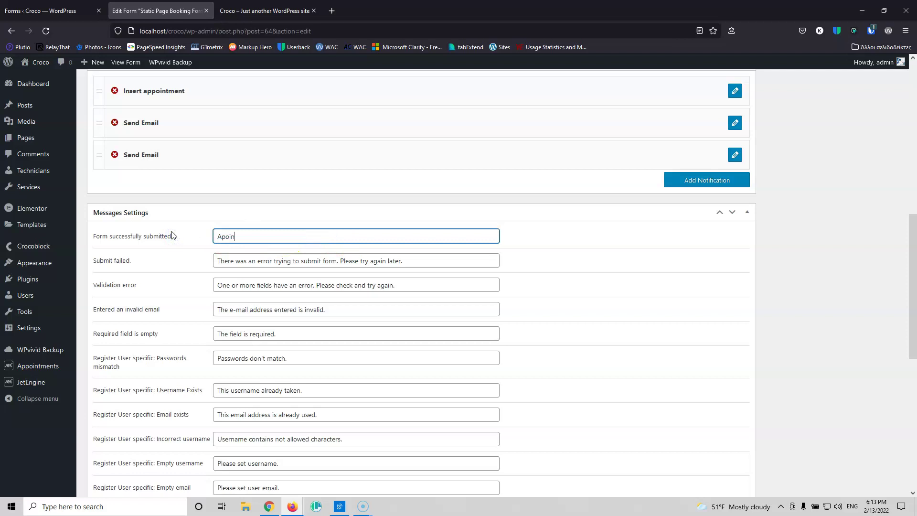
text(tment submited succesfully)
click(220, 229)
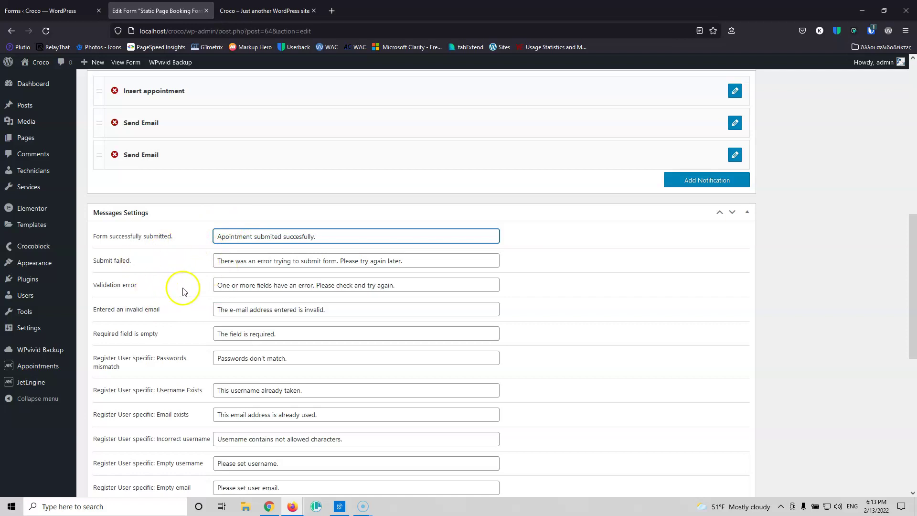
- Review the remaining form messages and update the form
scroll(184, 289, down, 2)
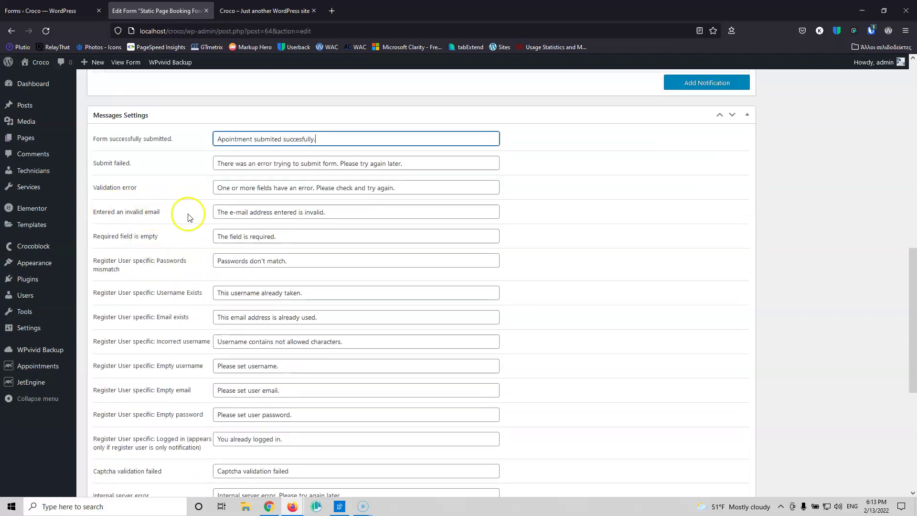
scroll(307, 339, down, 4)
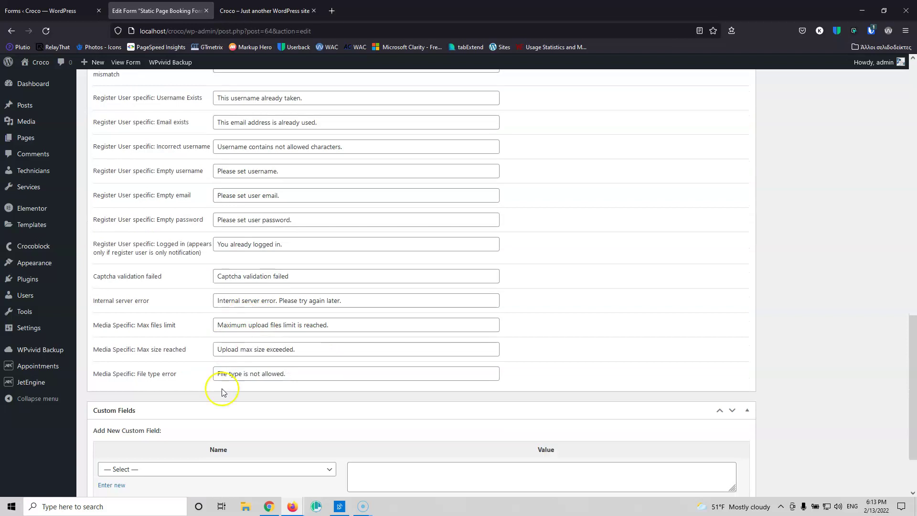
scroll(220, 391, up, 6)
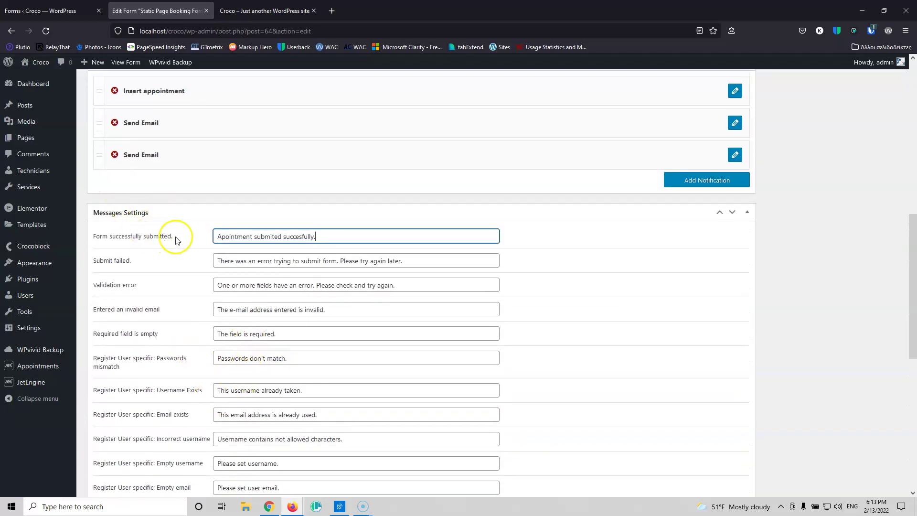
scroll(239, 348, up, 9)
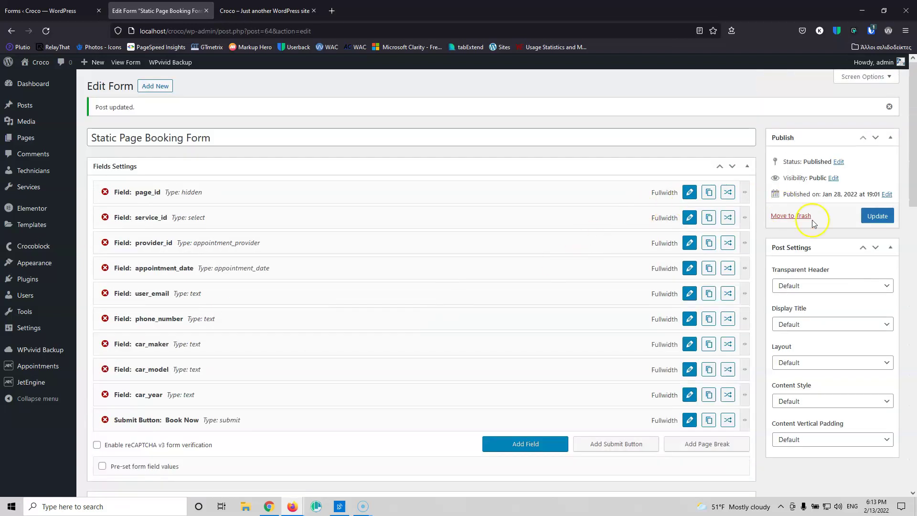
click(877, 216)
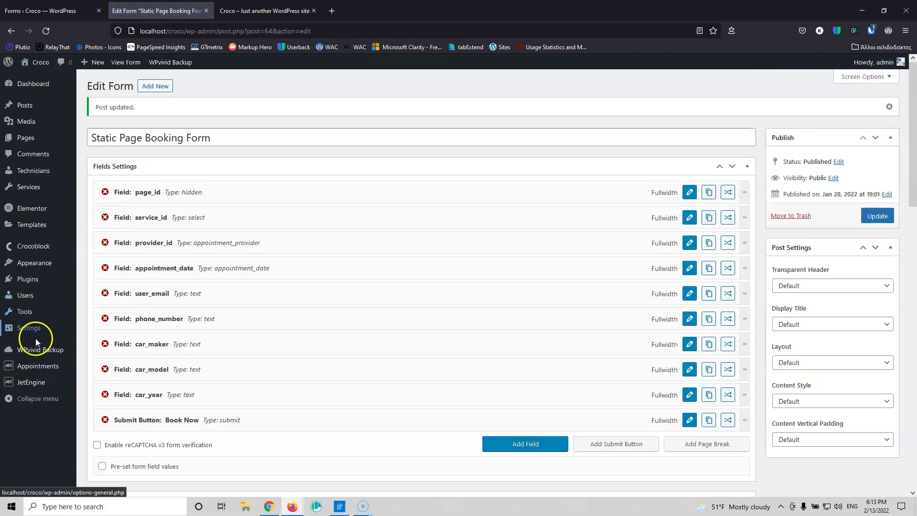
- Open the Appointments page in a new tab and examine the Change tyres booking's details and editable fields without changing them
middle_click(105, 368)
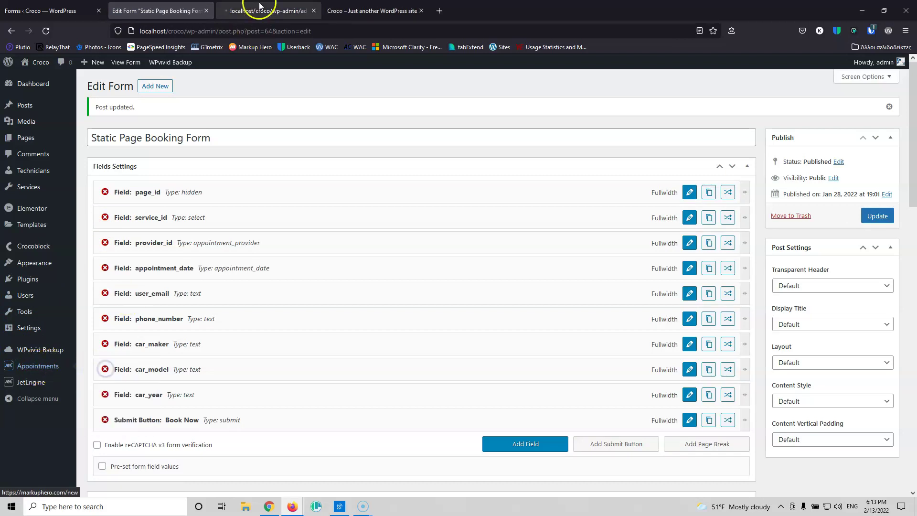
click(259, 6)
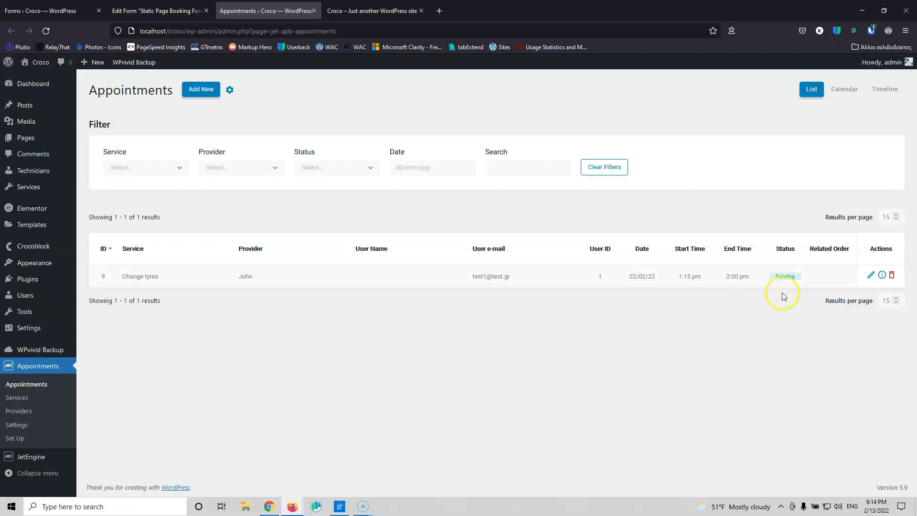
click(882, 277)
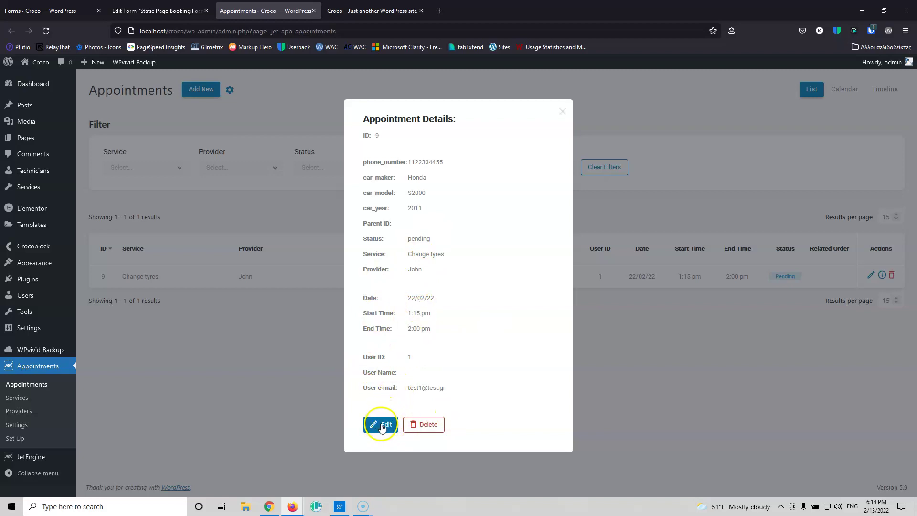
click(561, 112)
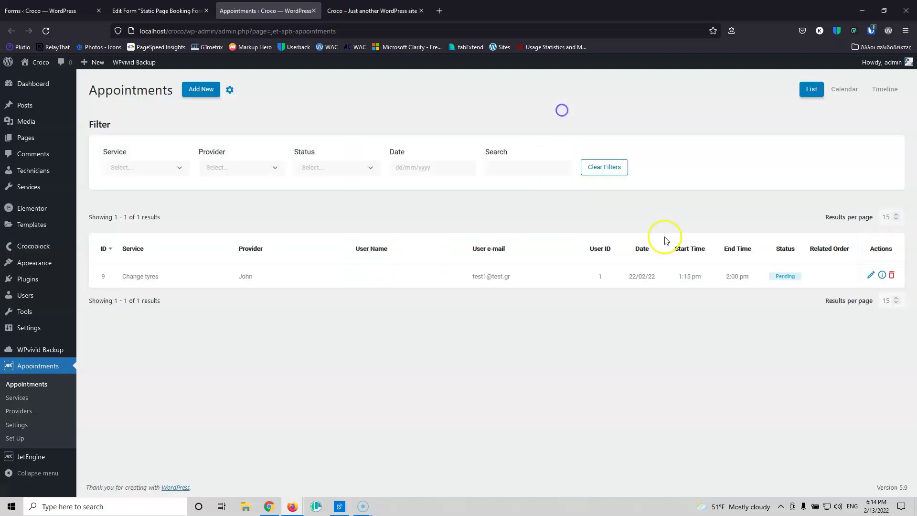
click(871, 277)
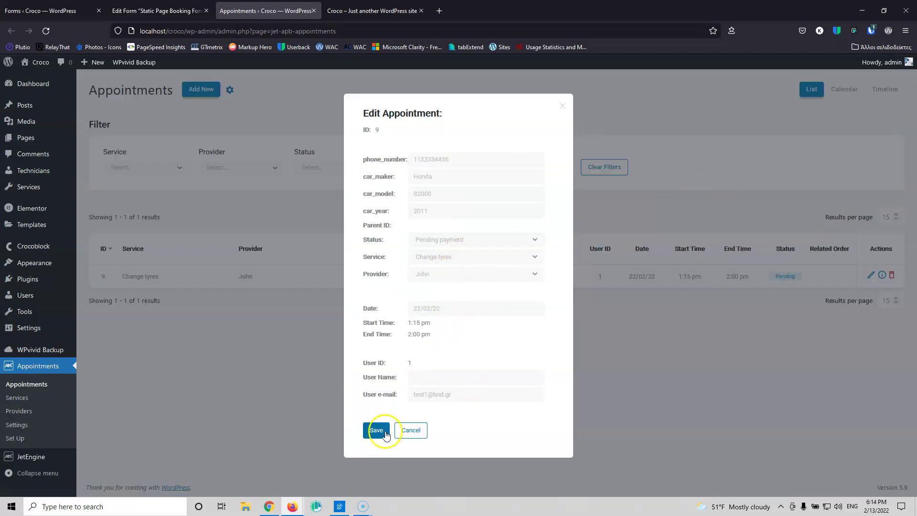
click(410, 432)
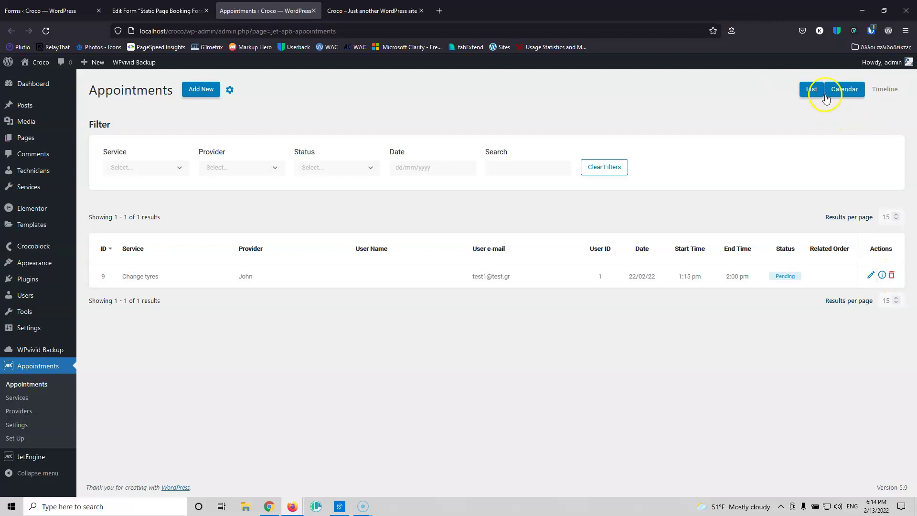
- Examine the appointments in the calendar view and in the timeline view
click(852, 97)
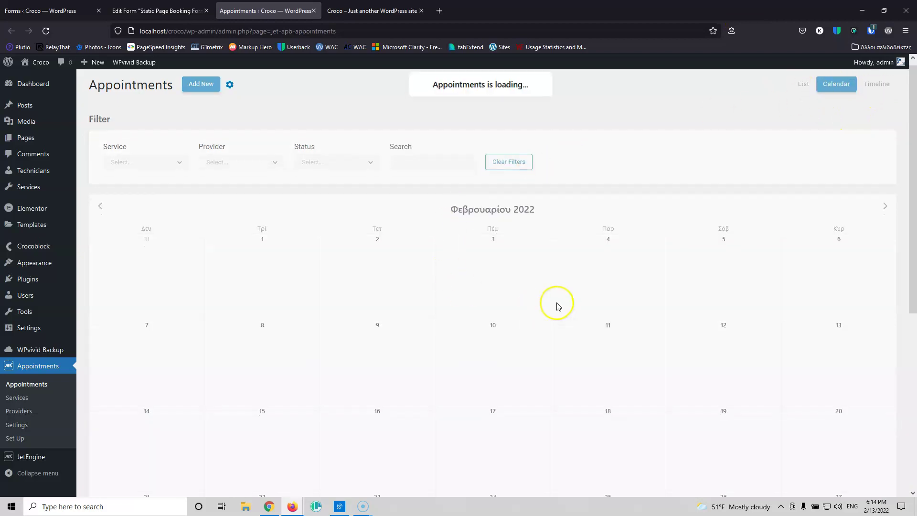
scroll(557, 305, down, 3)
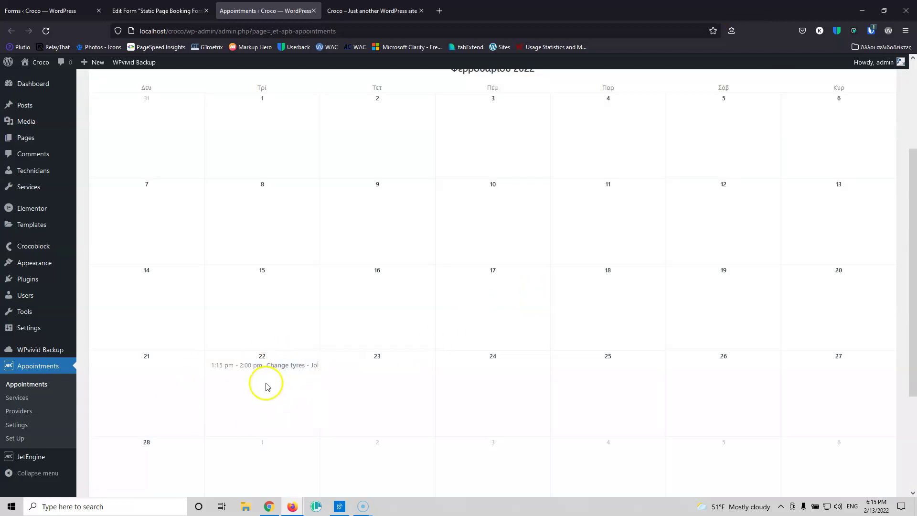
scroll(328, 379, up, 3)
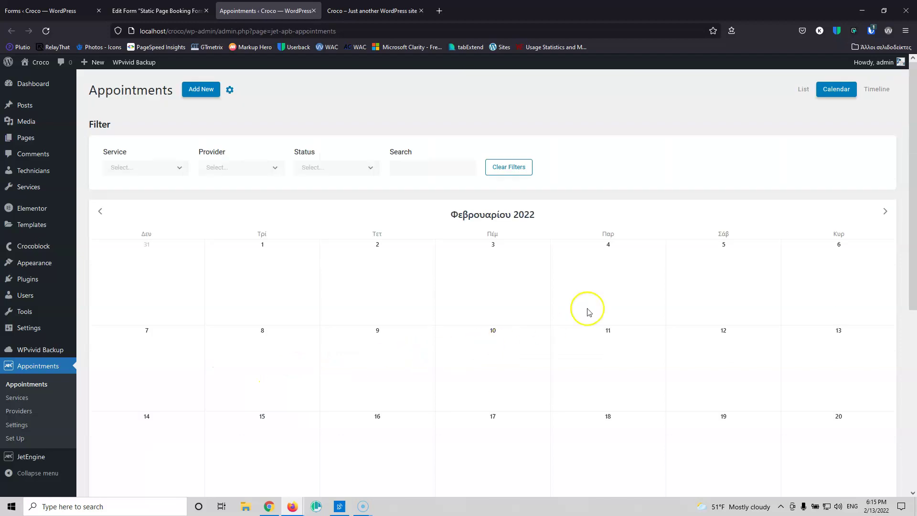
click(884, 91)
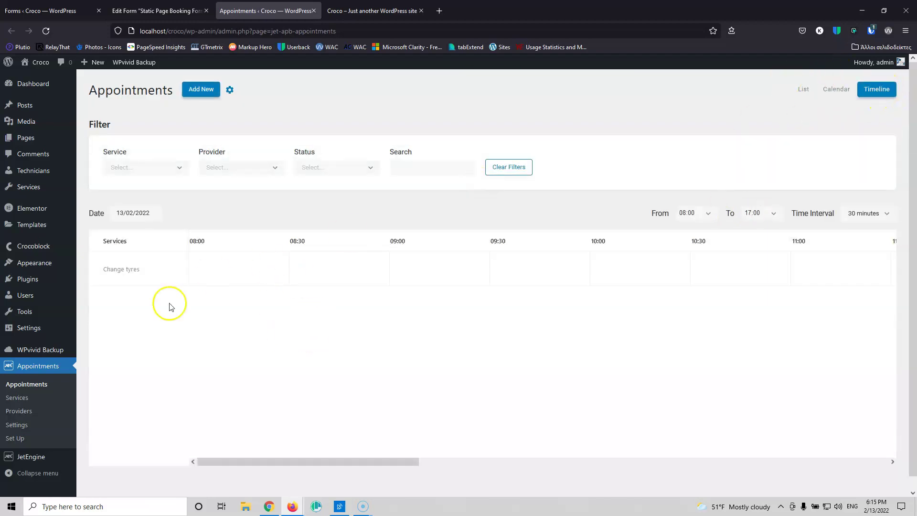
- Return the appointments to the list view, filter them by two different providers and clear the filters
click(799, 88)
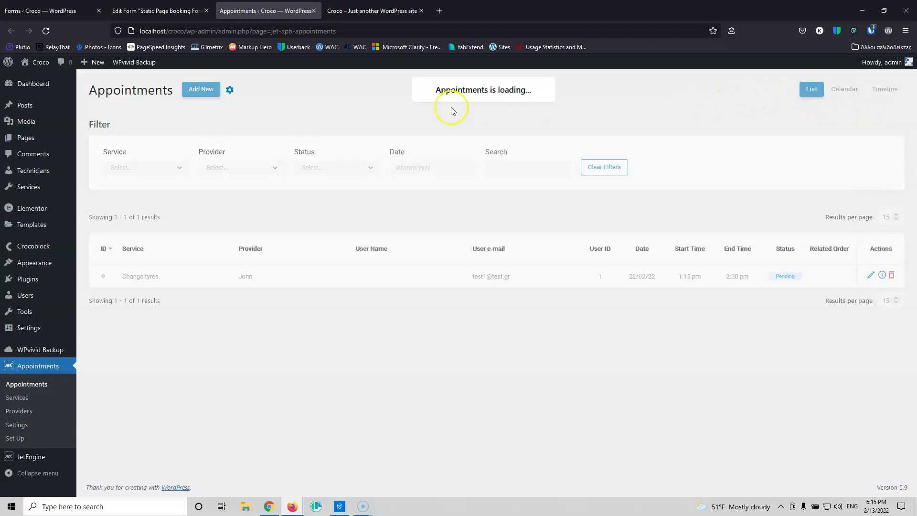
click(238, 172)
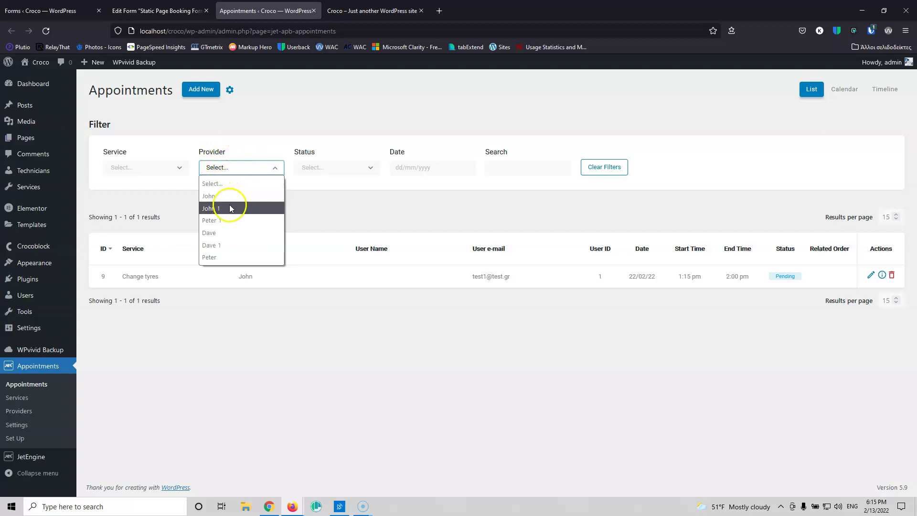
click(252, 208)
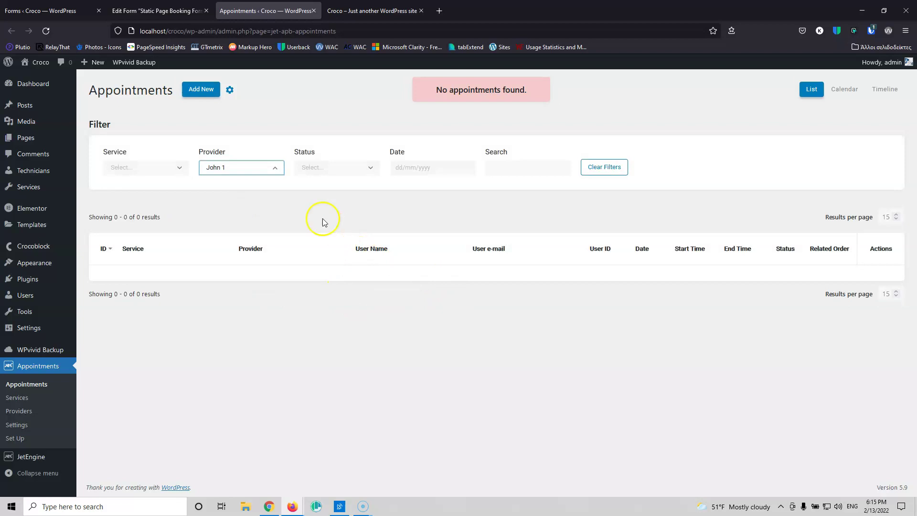
click(261, 168)
click(242, 198)
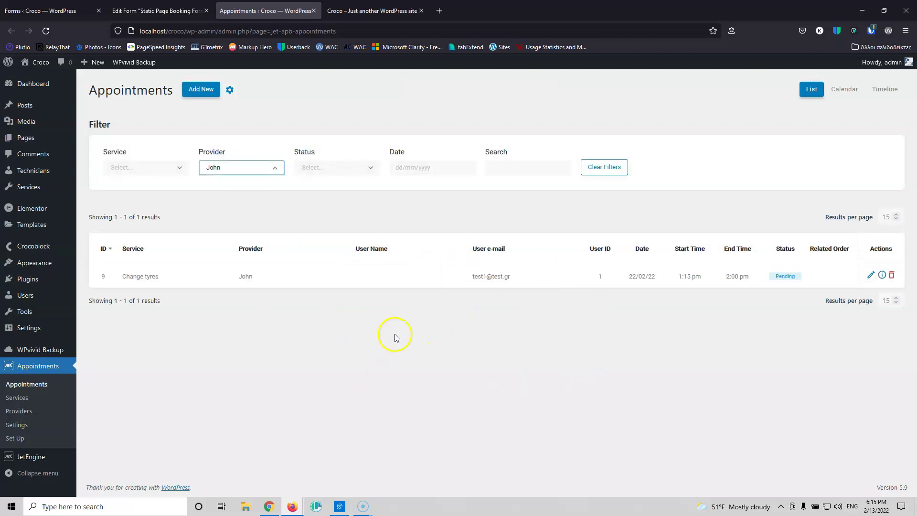
click(615, 170)
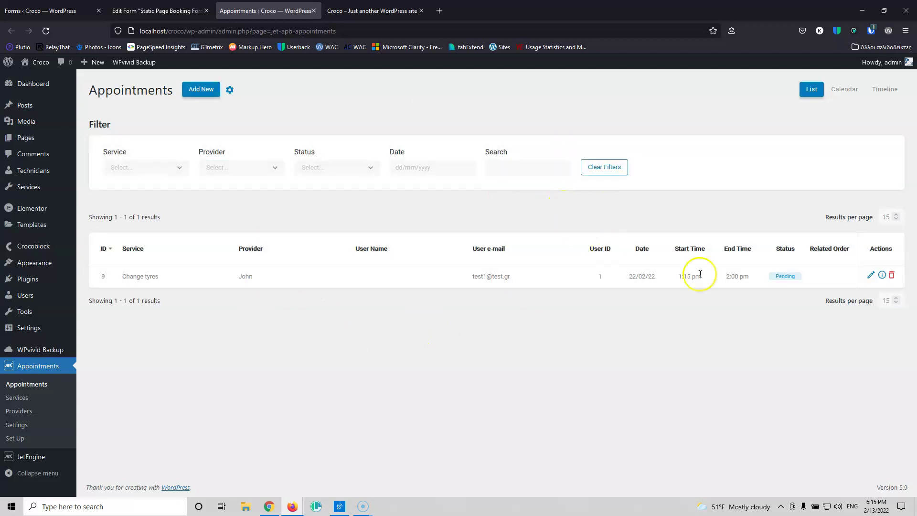
- Open the Change tyres appointment's delete confirmation and its edit form, cancelling both
click(892, 276)
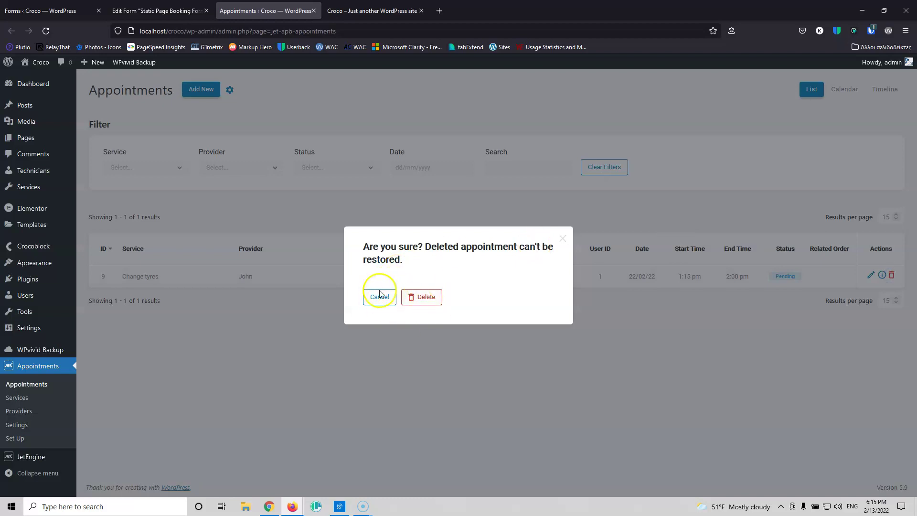
click(564, 238)
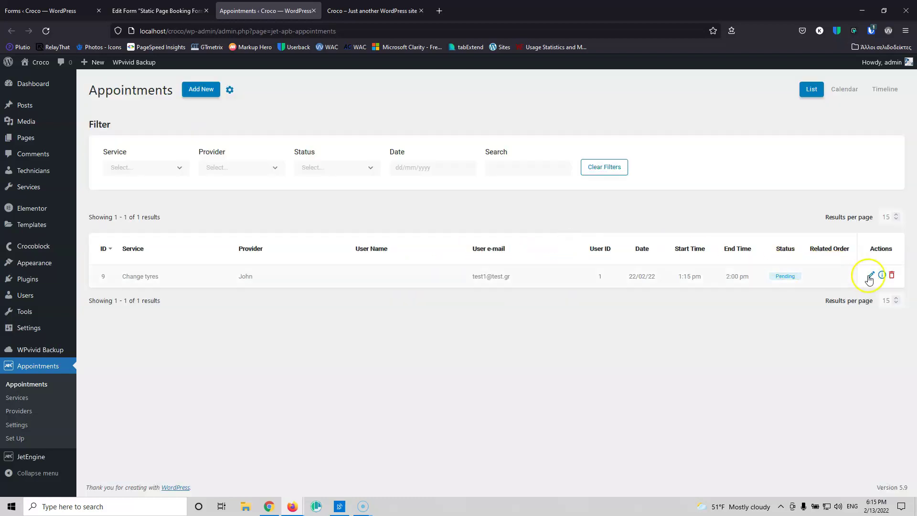
click(870, 276)
click(411, 430)
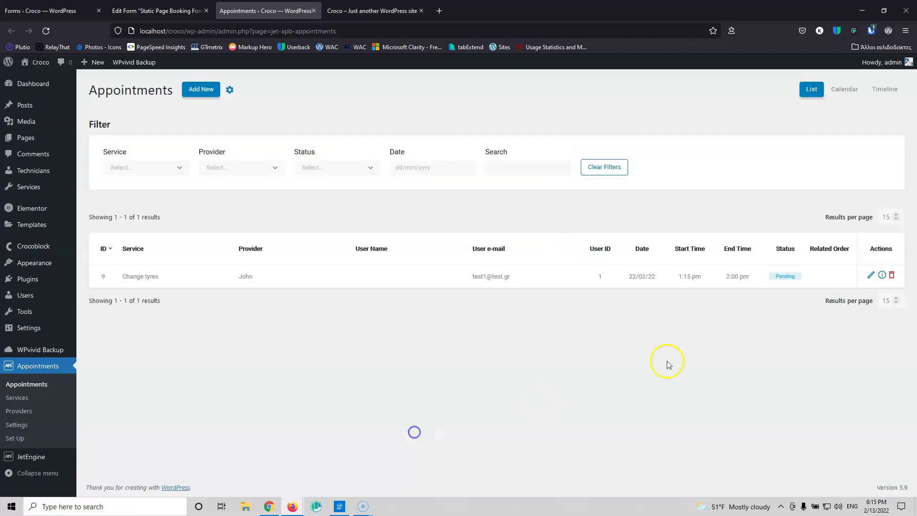
- Delete the Change tyres appointment from its details and close the Appointments tab, returning to the Static Page Booking Form
click(882, 275)
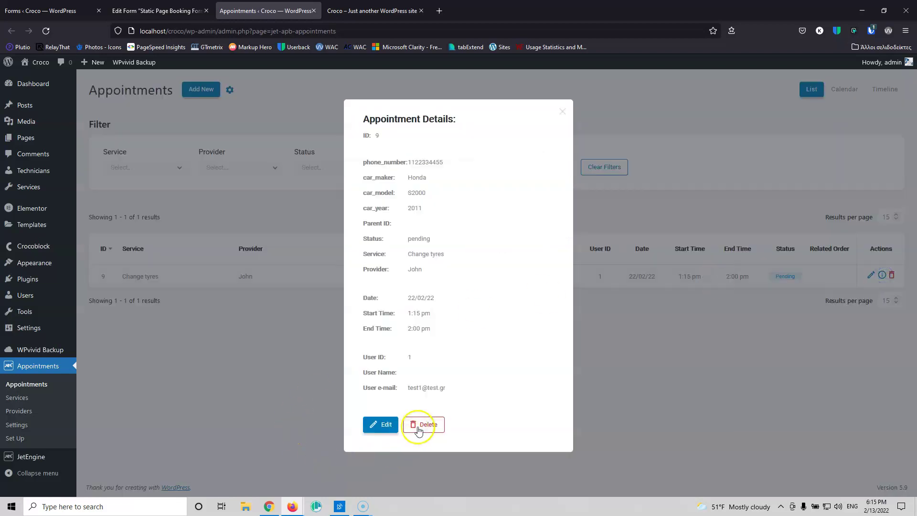
click(419, 427)
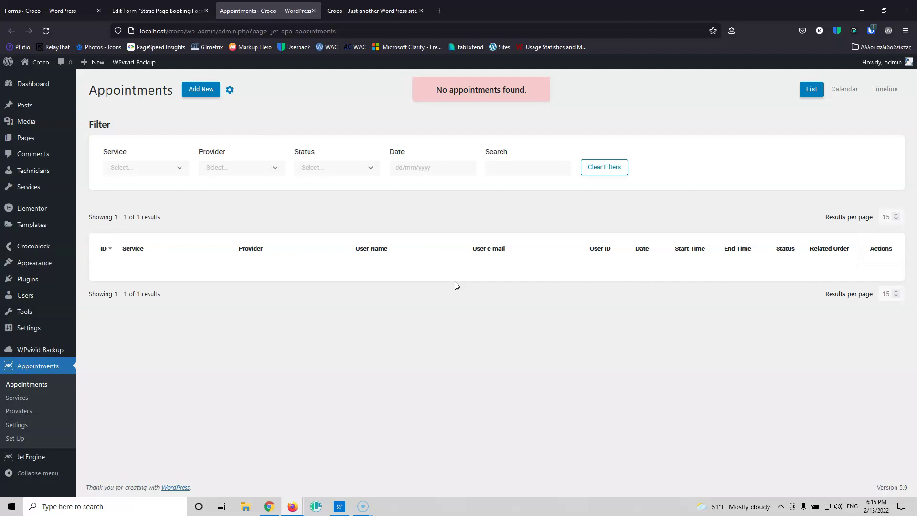
click(169, 7)
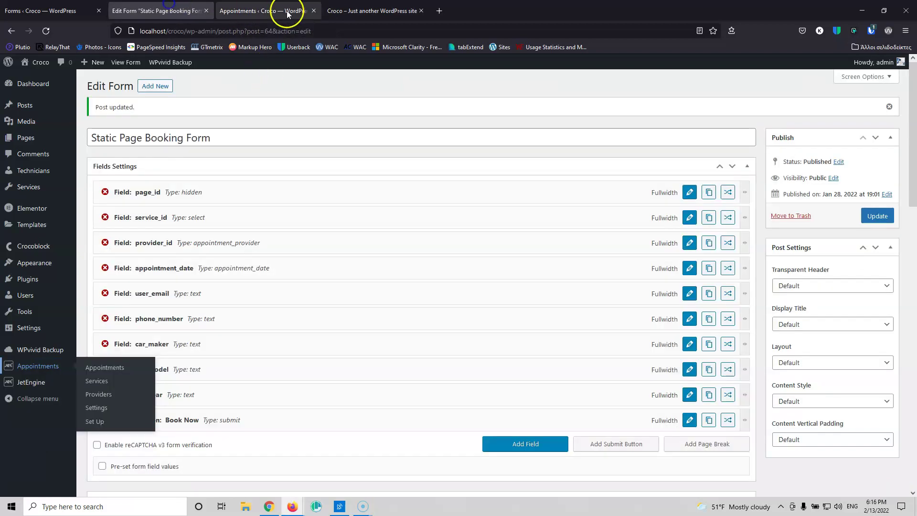
click(314, 10)
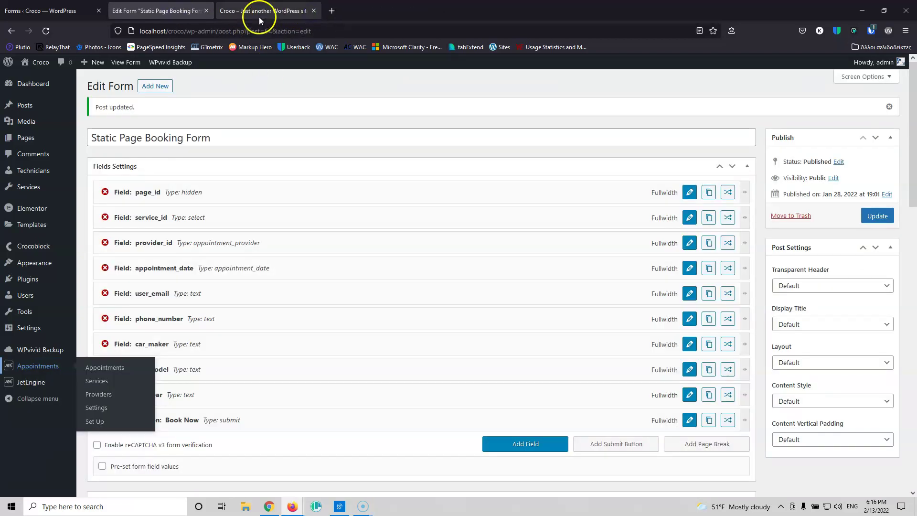
- Add the lines "User Phone Number:", "Car Maker:", "Car Model:" and "Car Year:" below the admin Send Email notification's existing content
click(304, 166)
scroll(304, 164, down, 2)
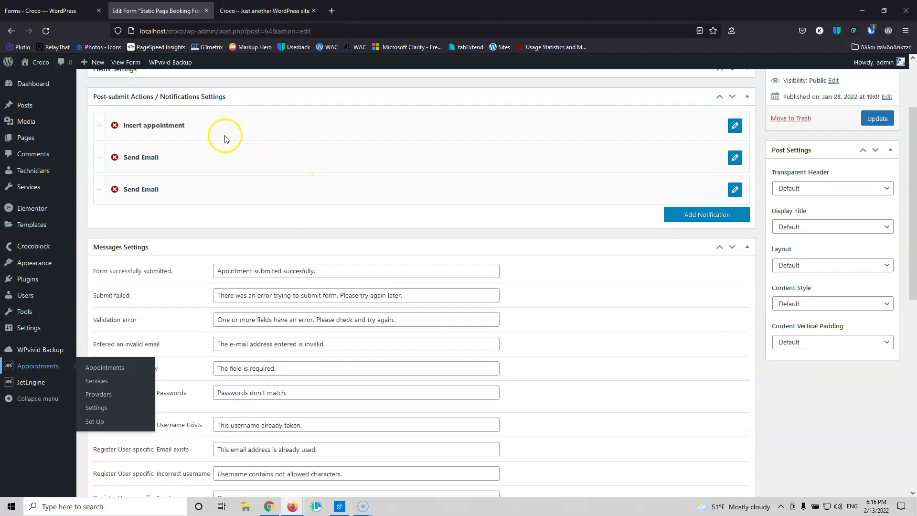
scroll(231, 140, up, 2)
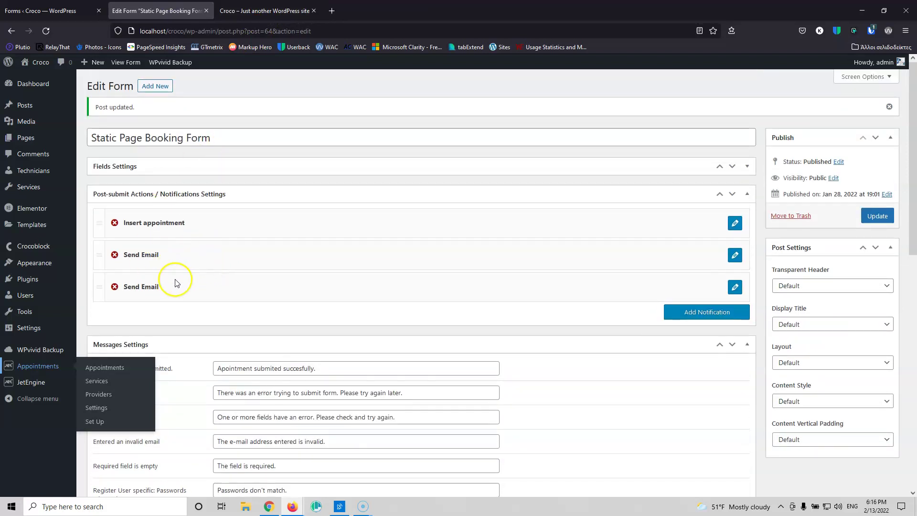
click(192, 331)
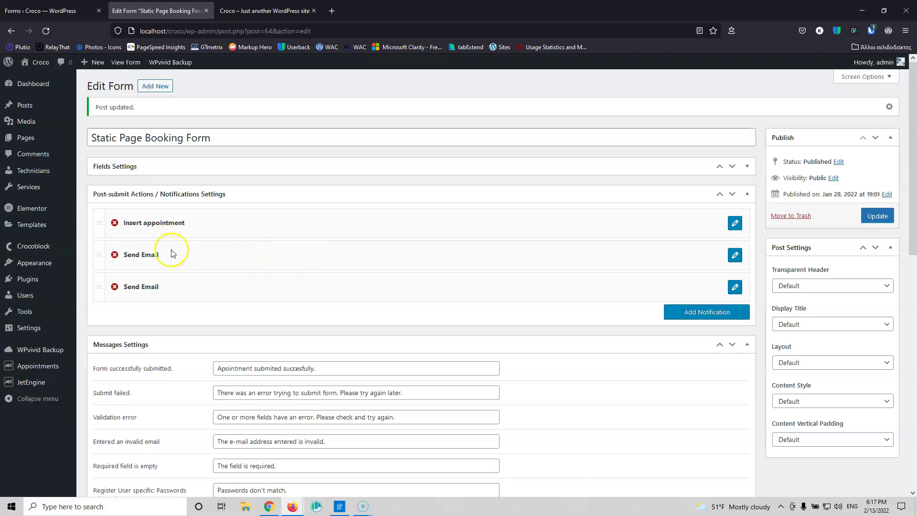
click(735, 255)
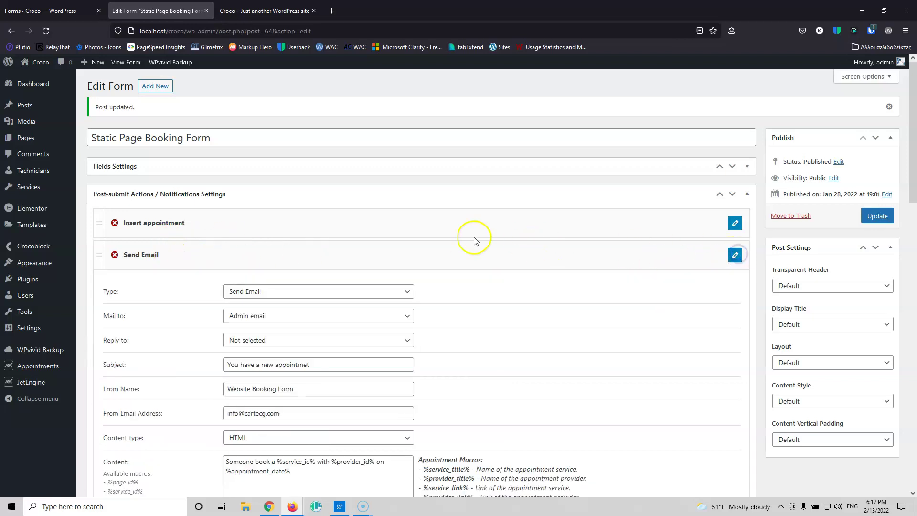
click(239, 166)
scroll(268, 231, down, 4)
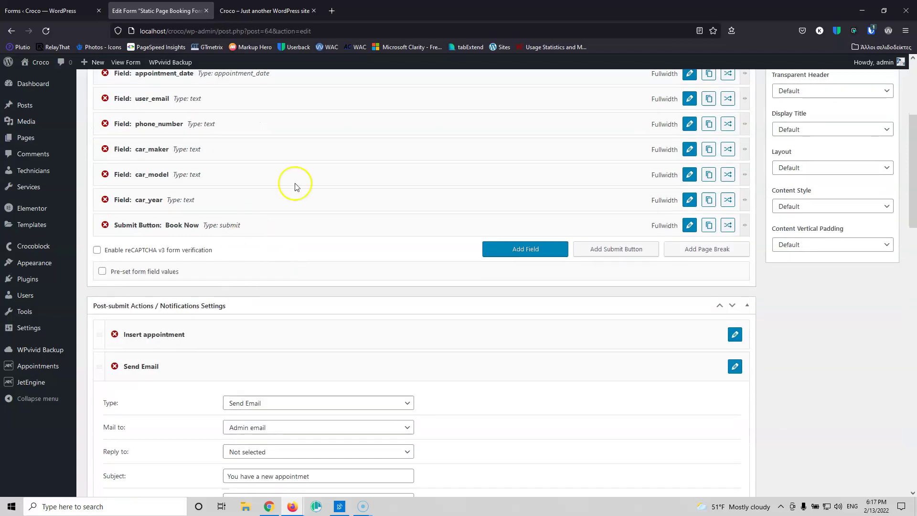
scroll(216, 273, down, 6)
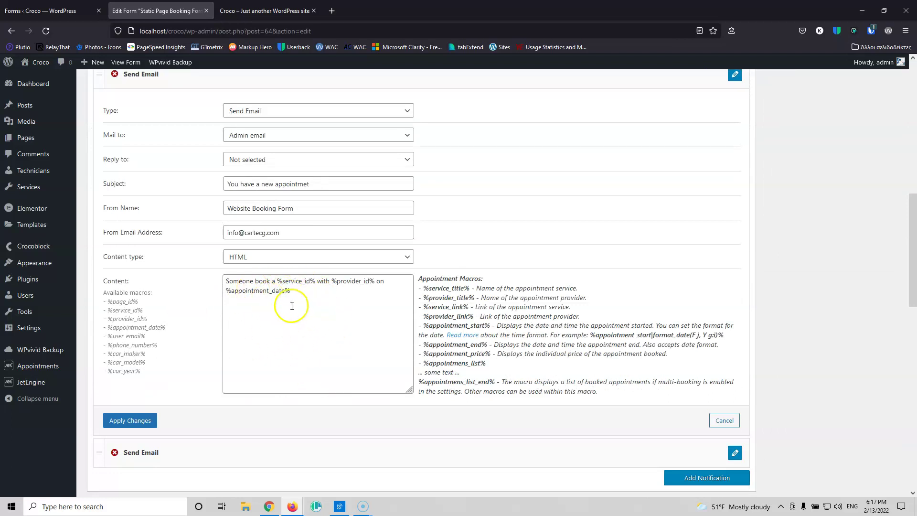
drag(278, 281, 311, 282)
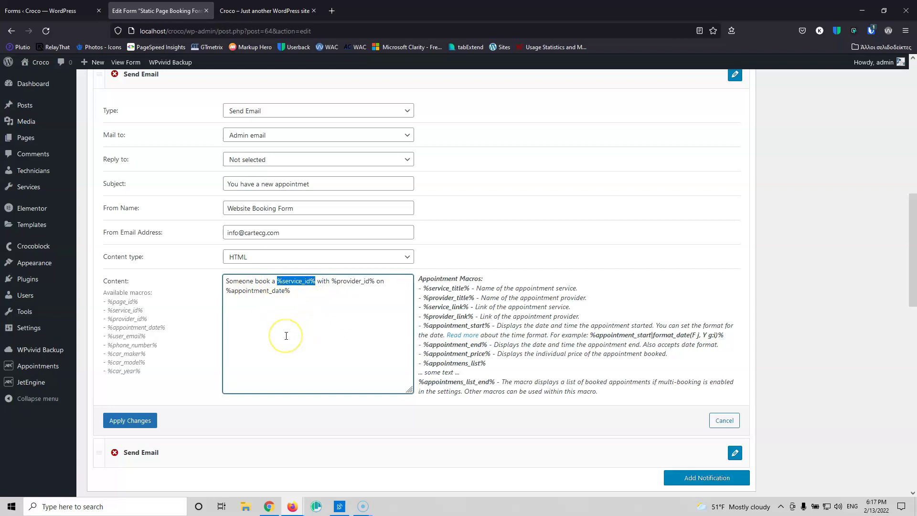
click(304, 289)
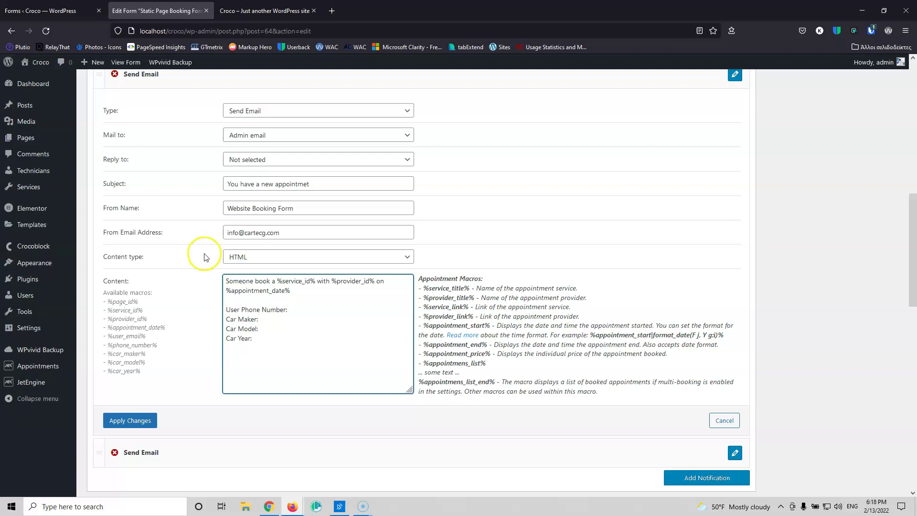
- Look up the car maker's field name in the Insert appointment action and enter %car_maker% on the admin email's Car Maker line
scroll(204, 255, up, 8)
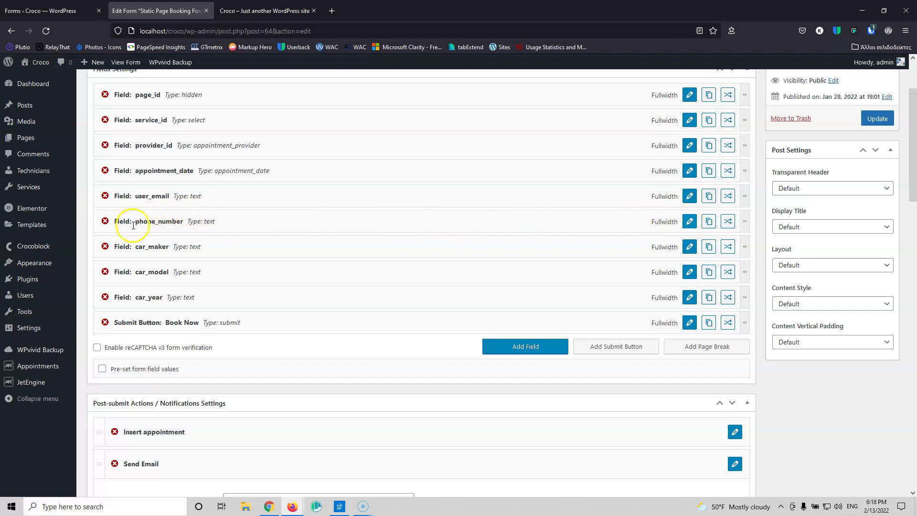
scroll(154, 224, down, 3)
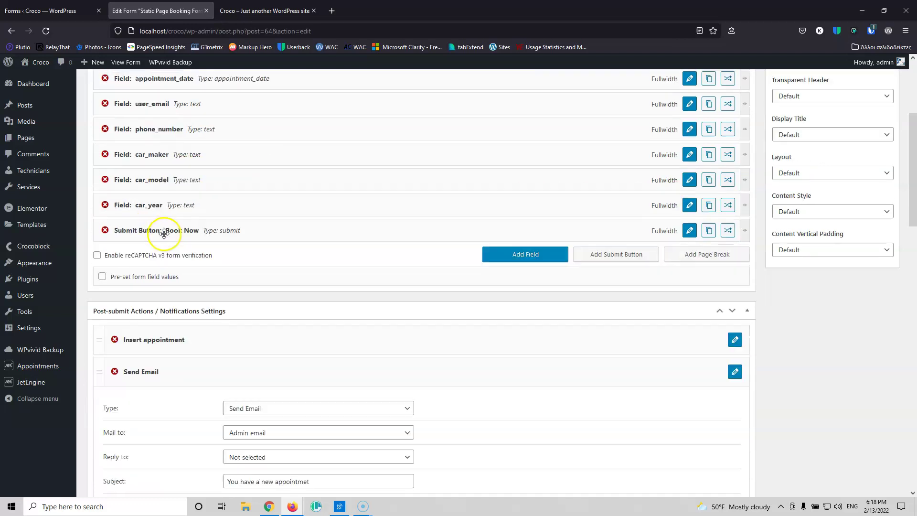
click(735, 286)
scroll(389, 266, down, 4)
click(103, 276)
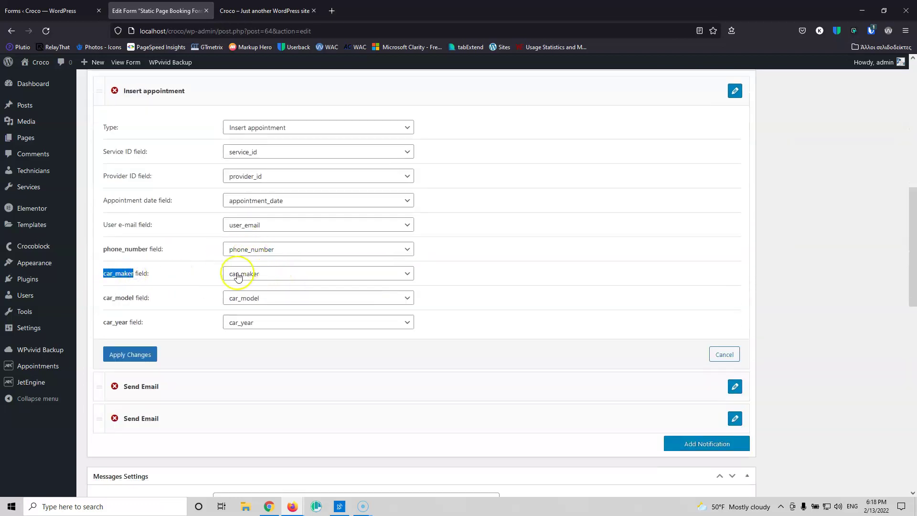
drag(104, 274, 126, 273)
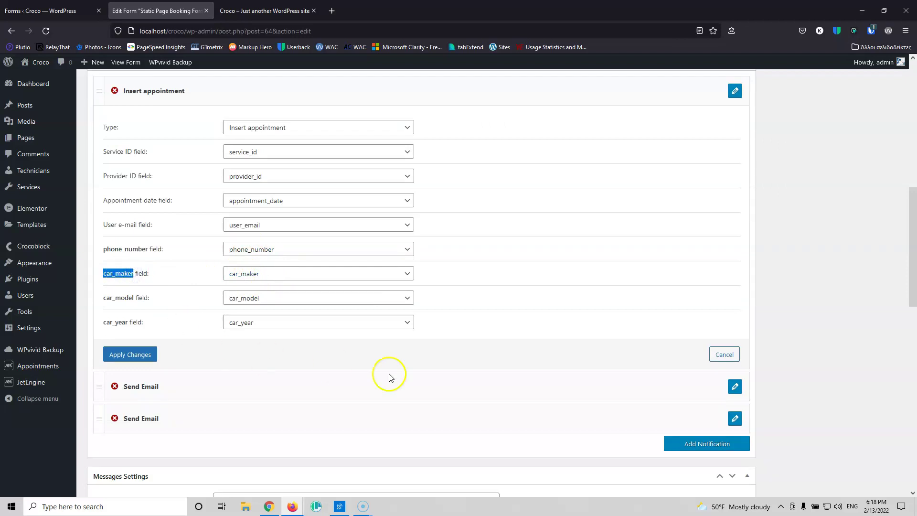
click(734, 387)
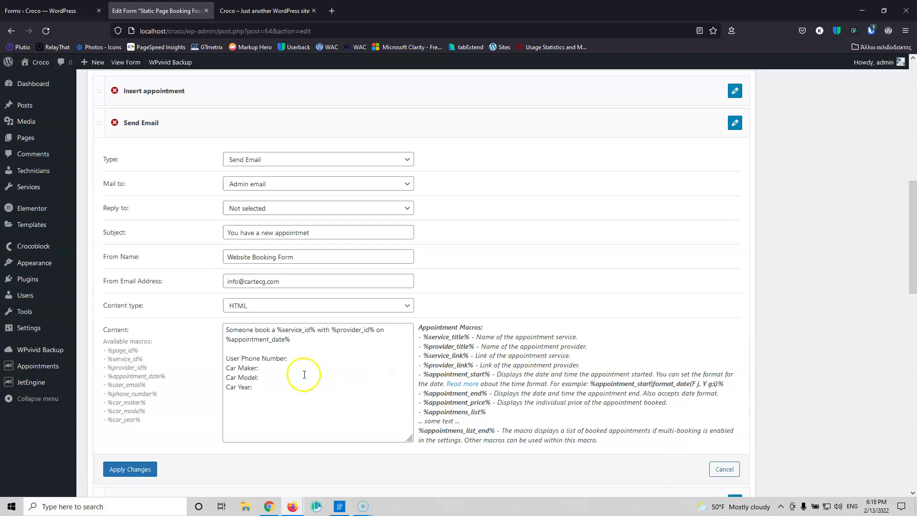
click(282, 367)
text(car_maker)
click(261, 366)
click(304, 368)
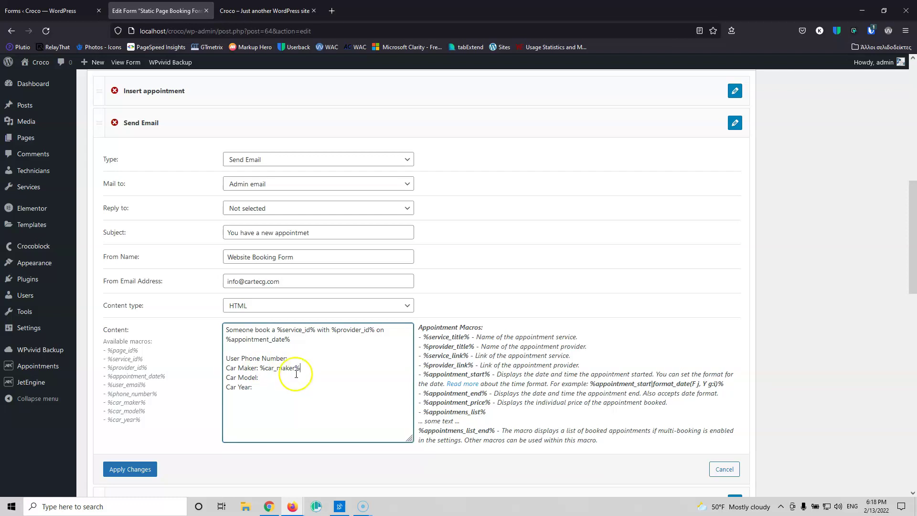
- Copy the field name car_model from the Insert appointment action into the Car Model line of the admin email
scroll(297, 370, up, 4)
click(735, 286)
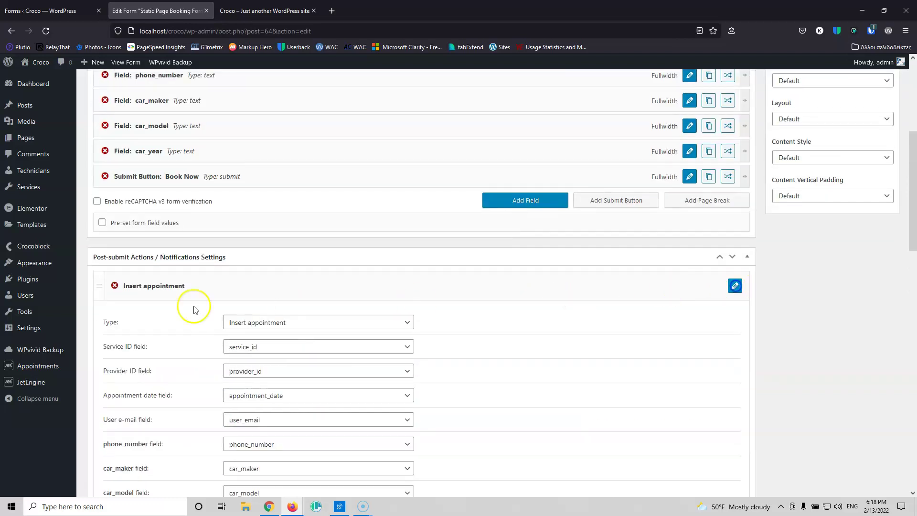
scroll(111, 337, down, 3)
drag(103, 347, 134, 347)
key(ctrl+c)
scroll(153, 360, down, 2)
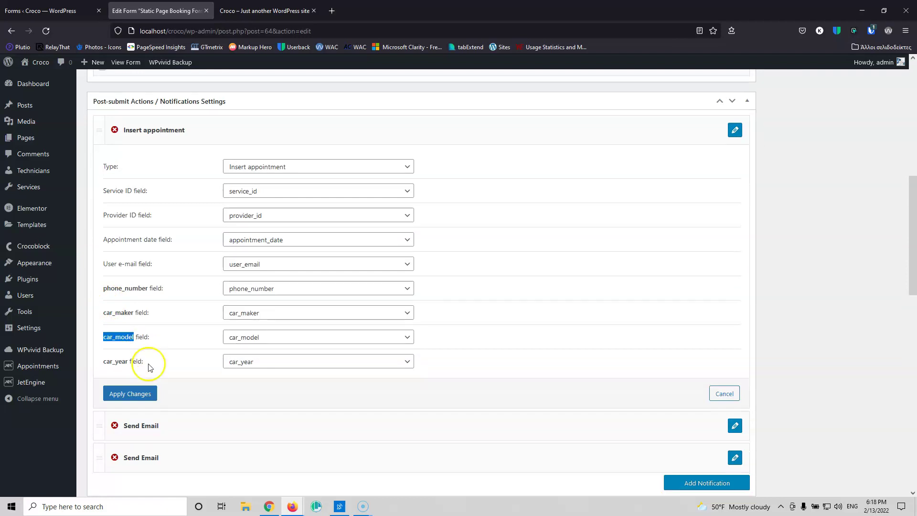
click(735, 335)
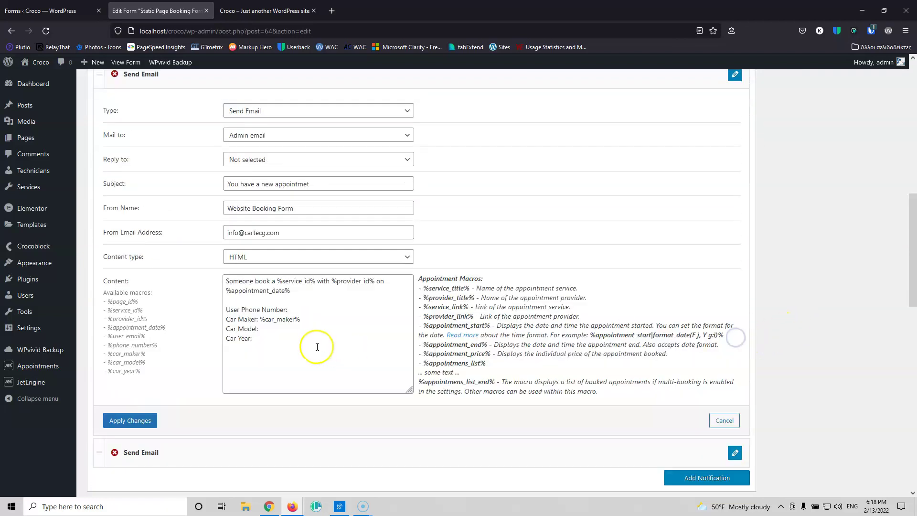
click(283, 329)
key(ctrl+v)
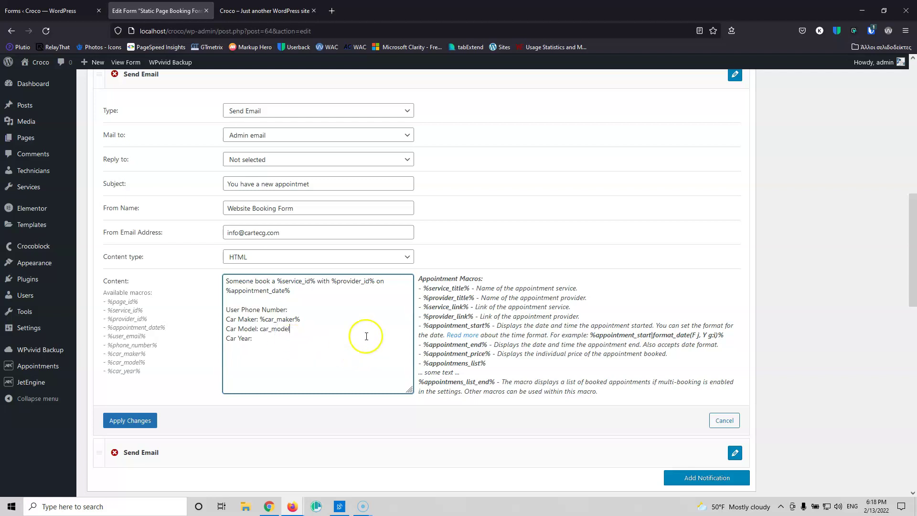
- Copy the field name car_year from the Insert appointment action into the Car Year line of the admin email
scroll(382, 332, up, 5)
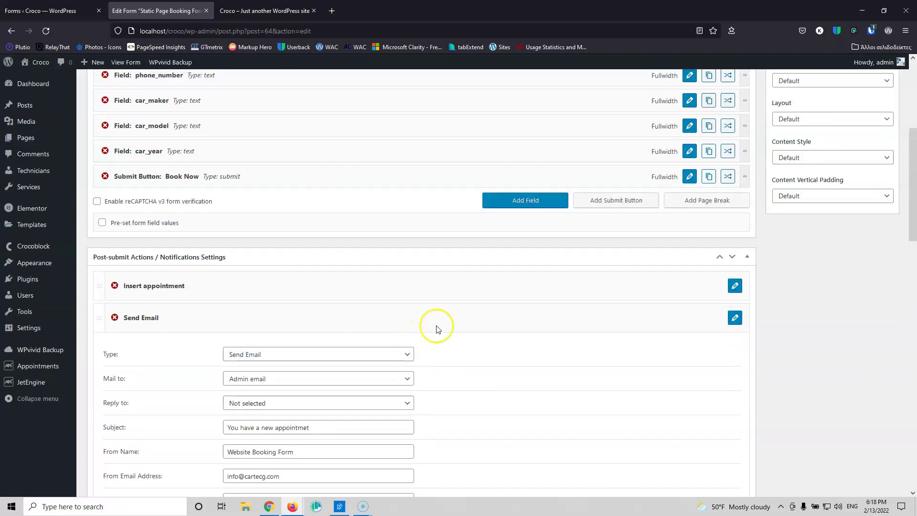
click(735, 285)
scroll(187, 371, down, 4)
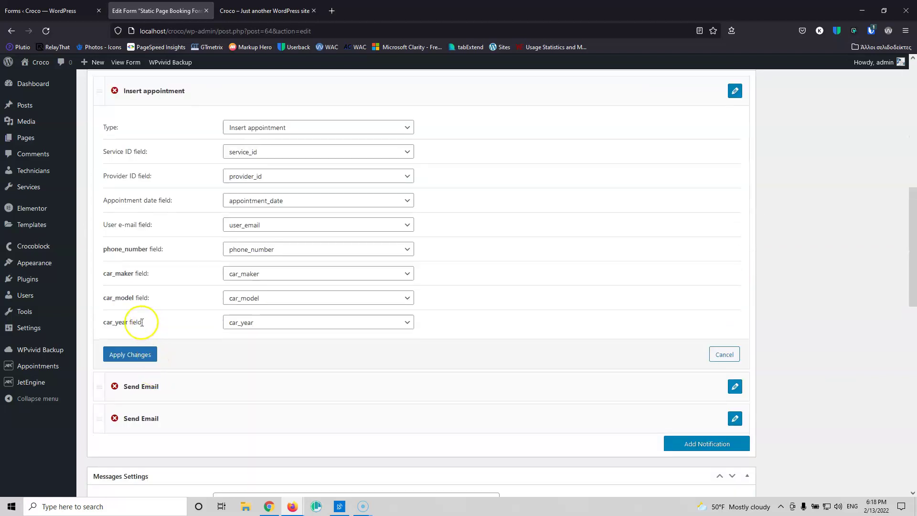
drag(97, 322, 118, 322)
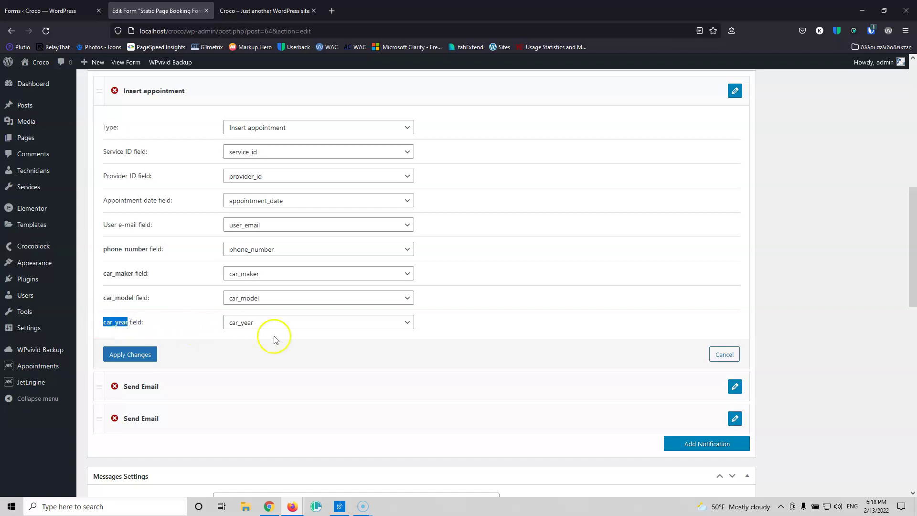
scroll(364, 348, up, 2)
scroll(535, 359, up, 2)
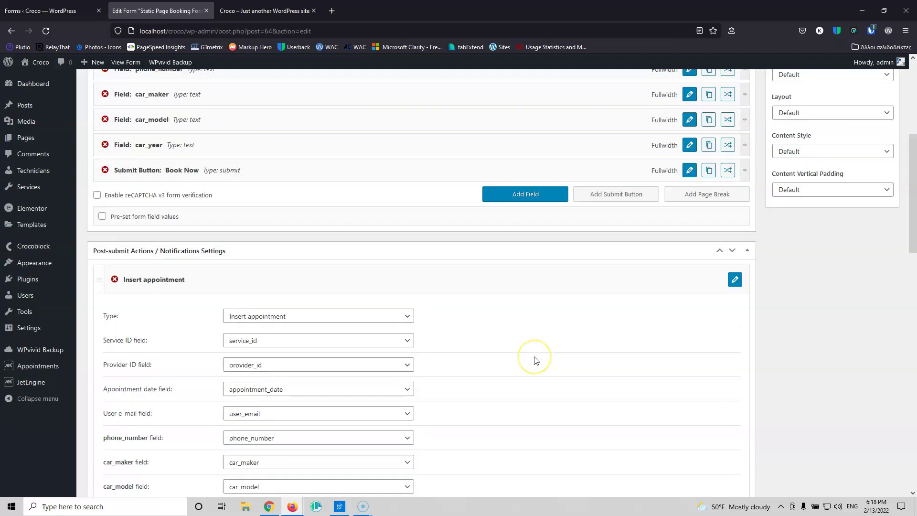
scroll(534, 359, down, 4)
click(735, 385)
scroll(321, 287, down, 3)
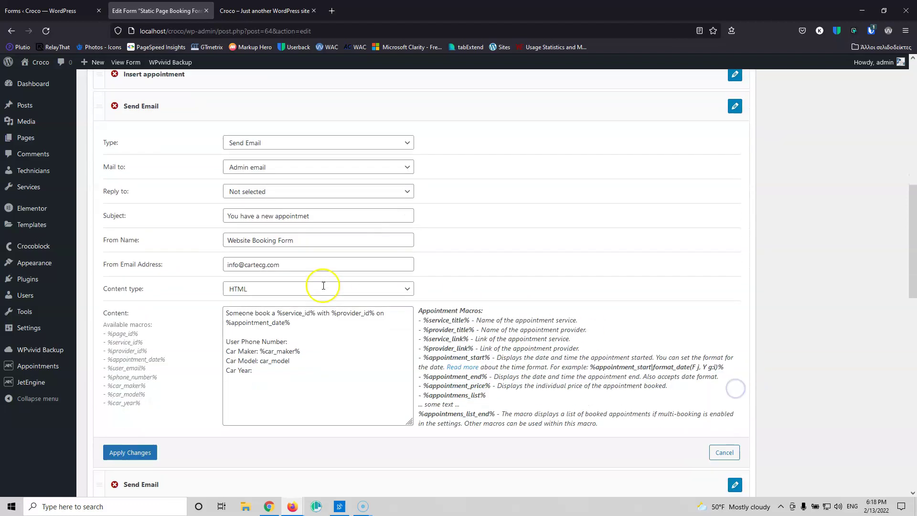
click(269, 242)
text(car_year)
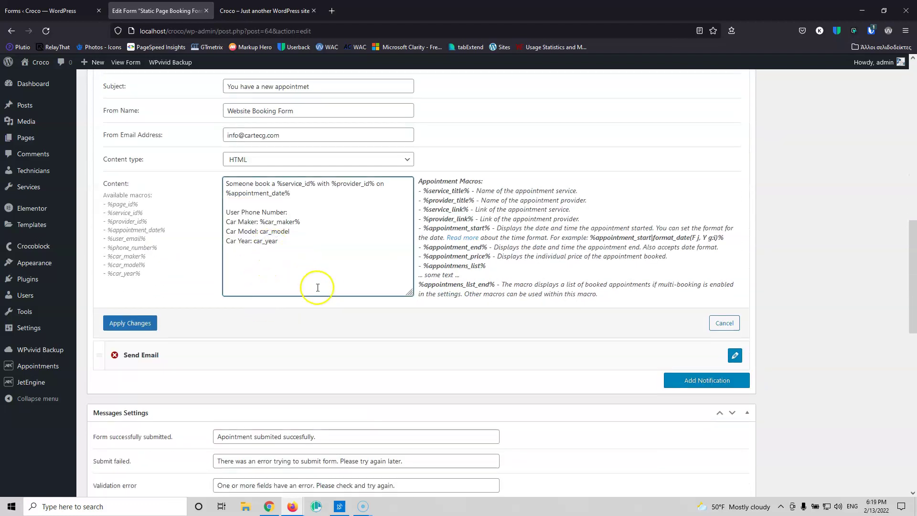
- Copy the field name phone_number from the Insert appointment action into the User Phone Number line of the admin email
scroll(580, 266, up, 4)
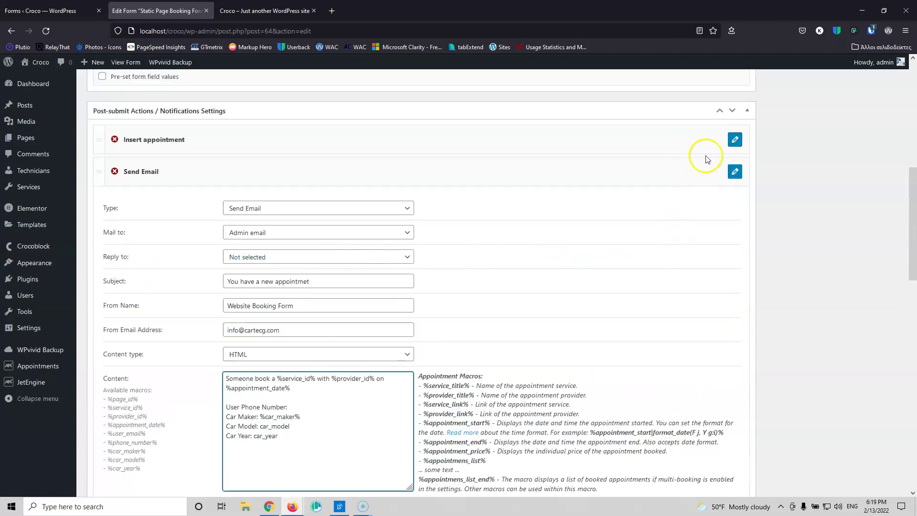
click(735, 140)
drag(104, 297, 147, 295)
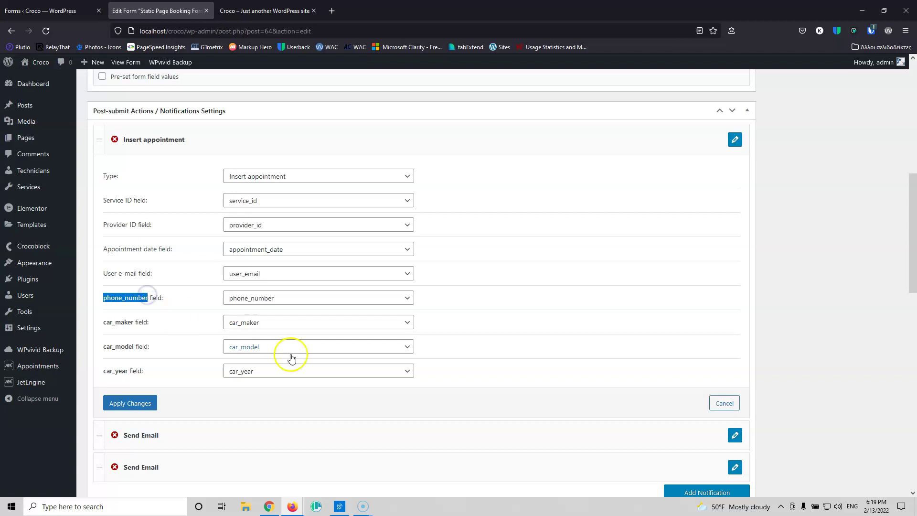
scroll(291, 354, down, 2)
click(740, 338)
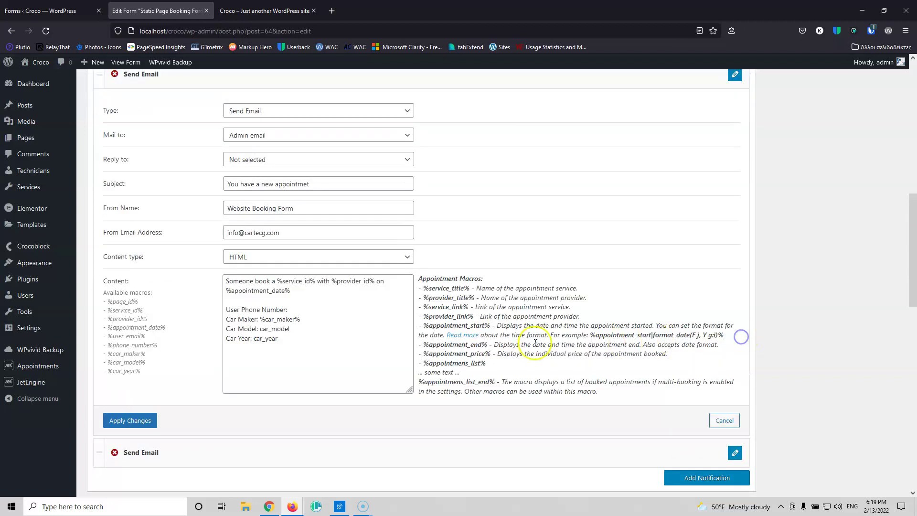
click(295, 310)
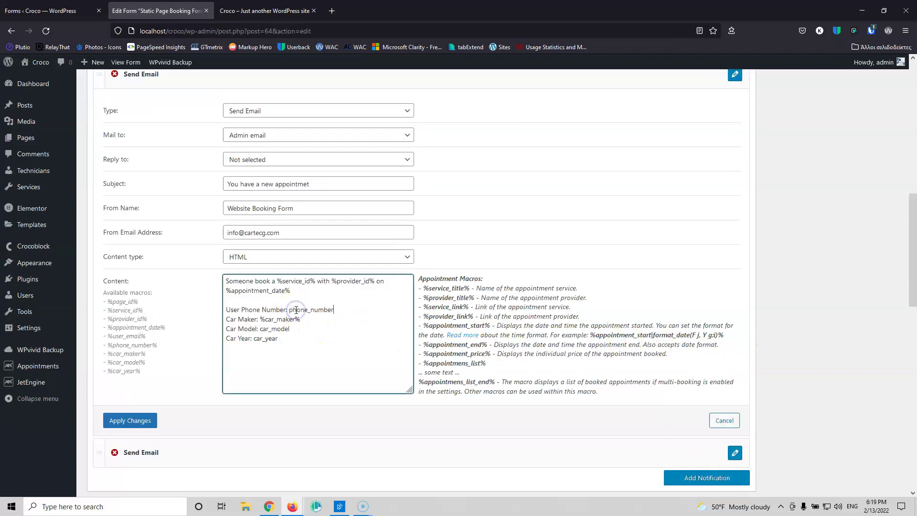
- Enclose phone_number in percent signs so the User Phone Number line uses the macro %phone_number%
click(289, 310)
text(%)
click(352, 306)
click(344, 310)
text(%)
click(296, 309)
- Turn the car model and car year names in the admin email into the macros %car_model% and %car_year%
click(261, 329)
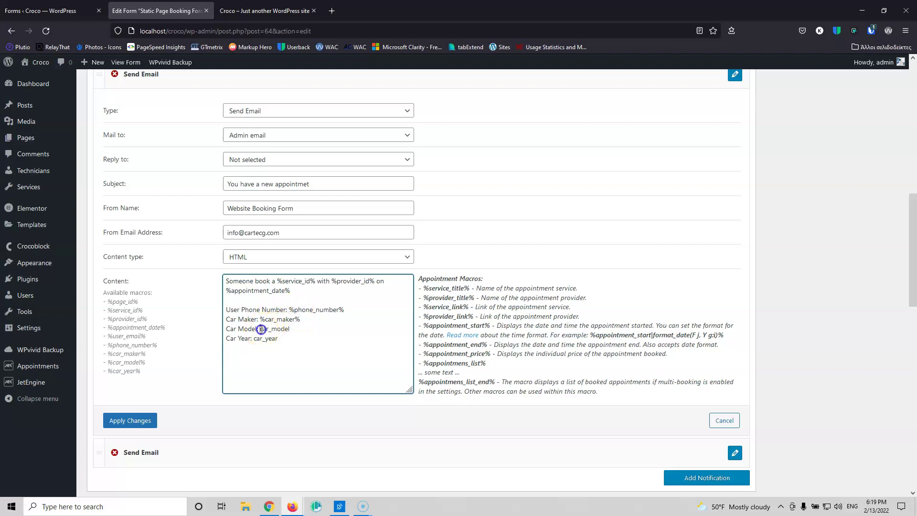
text(%)
click(296, 329)
text(%)
click(253, 339)
text(%)
click(288, 339)
text(%)
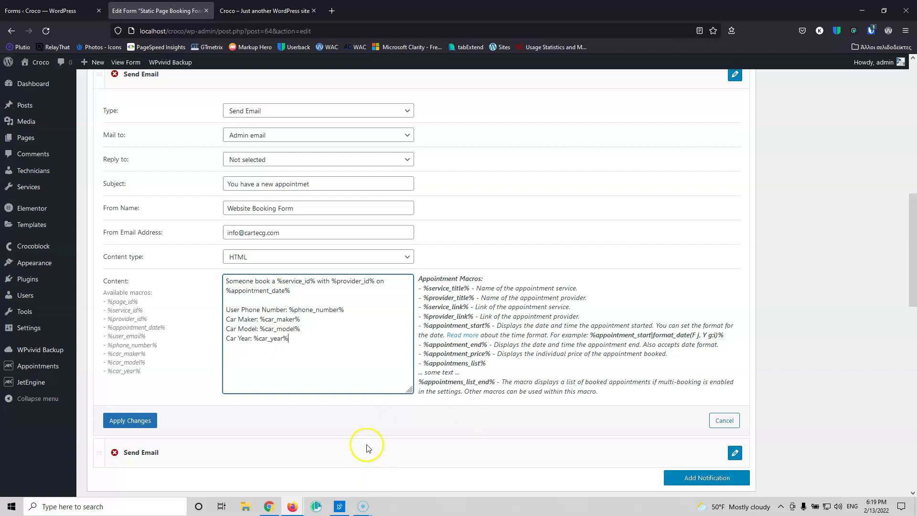
- Examine the content of the second Send Email notification, which goes to the customer
click(735, 453)
scroll(298, 218, down, 3)
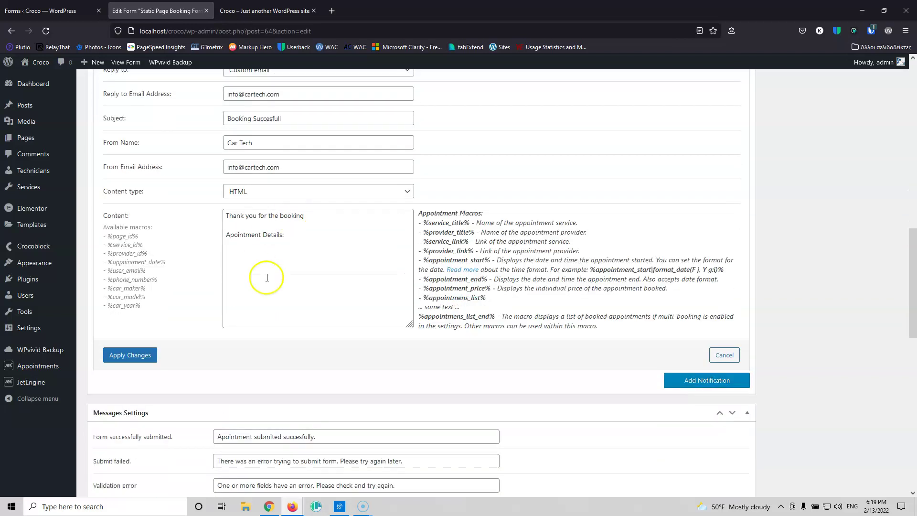
text(:)
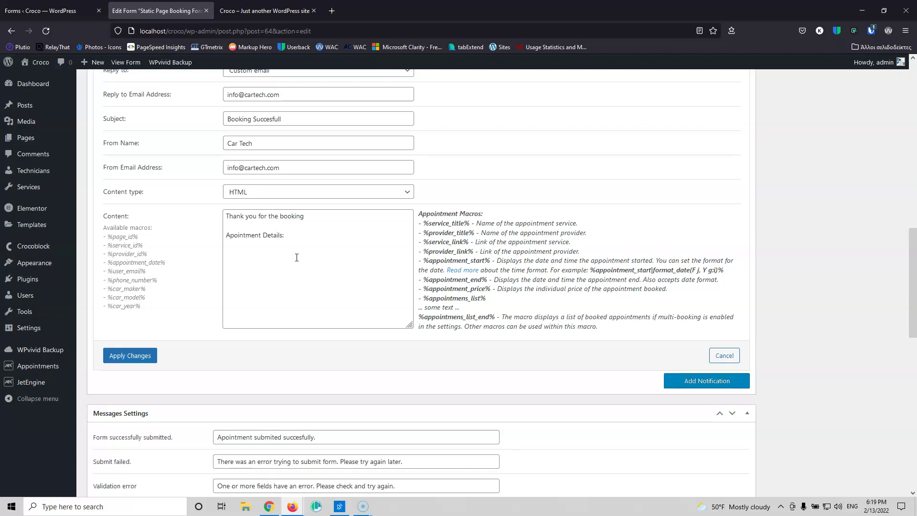
- Reopen the admin Send Email notification and apply the changes made to its content
scroll(305, 267, up, 6)
scroll(369, 369, down, 3)
scroll(367, 368, up, 5)
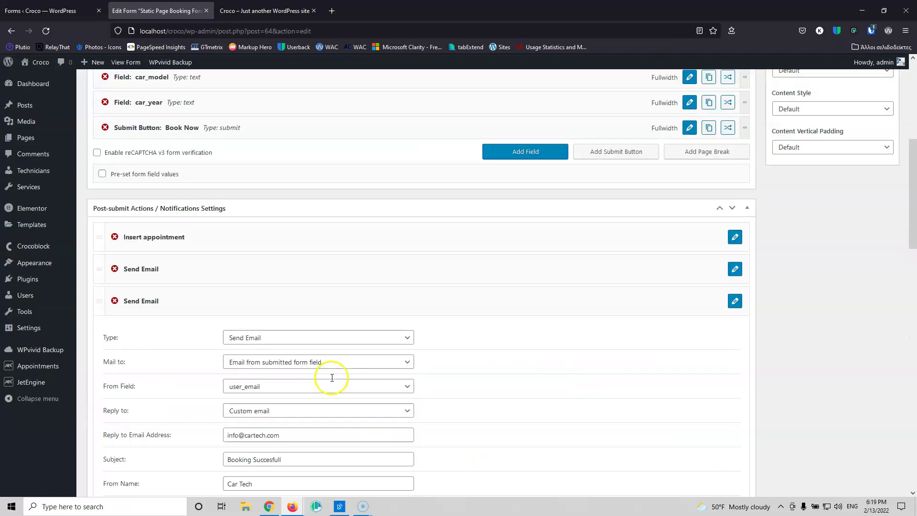
click(734, 318)
scroll(420, 328, down, 5)
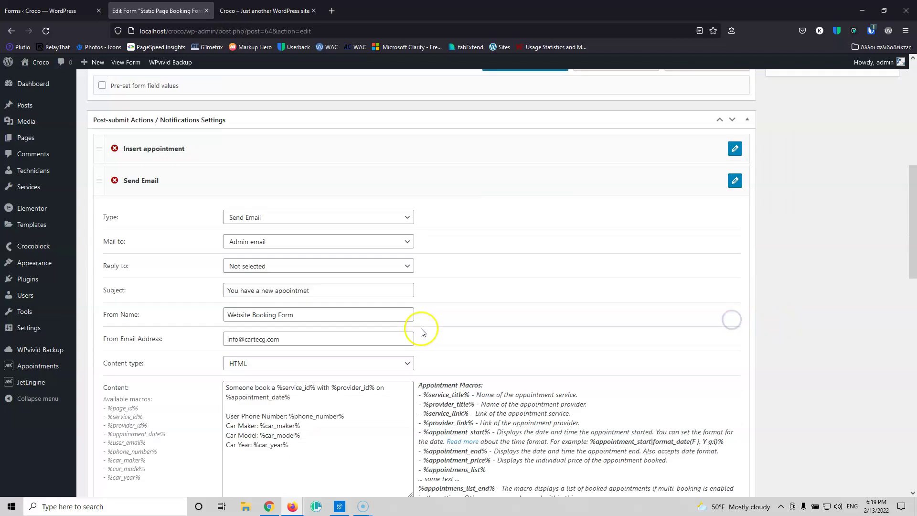
click(131, 468)
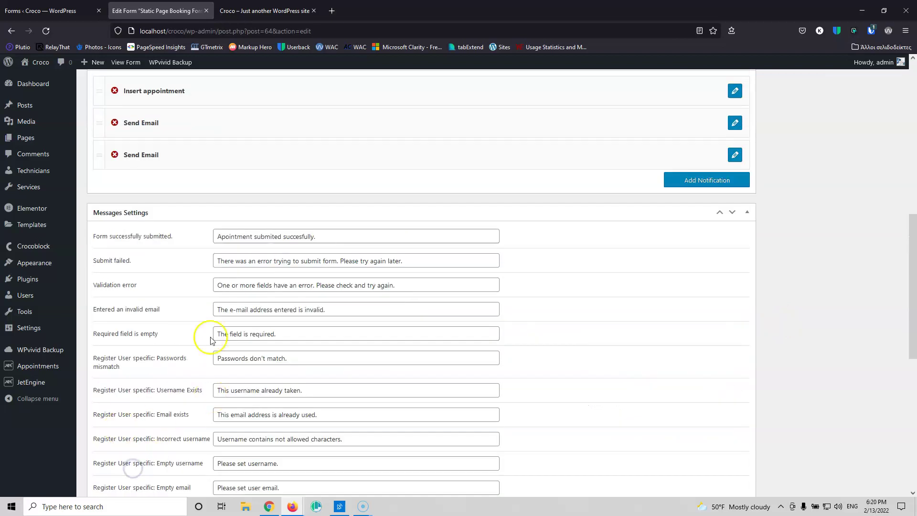
- Add two new fields to the end of the booking form's field list
scroll(313, 264, up, 5)
scroll(430, 348, up, 3)
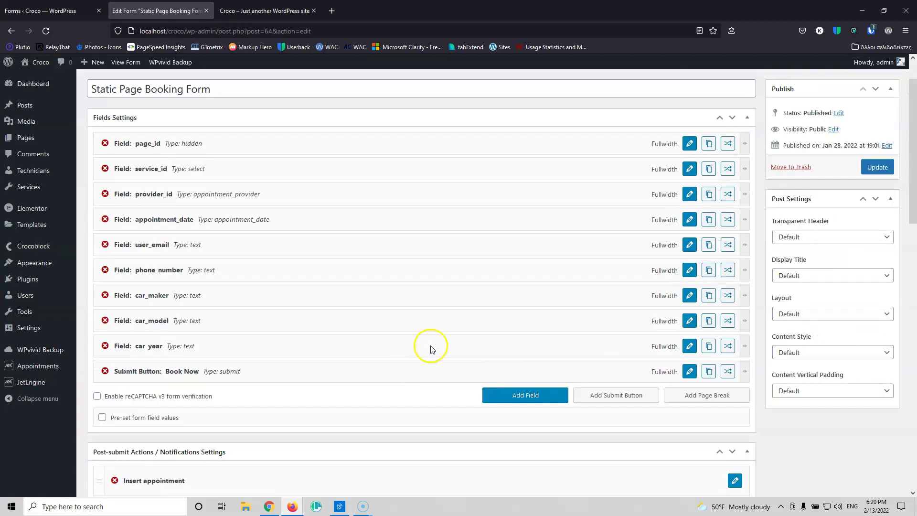
click(522, 395)
scroll(479, 325, down, 1)
scroll(479, 325, down, 2)
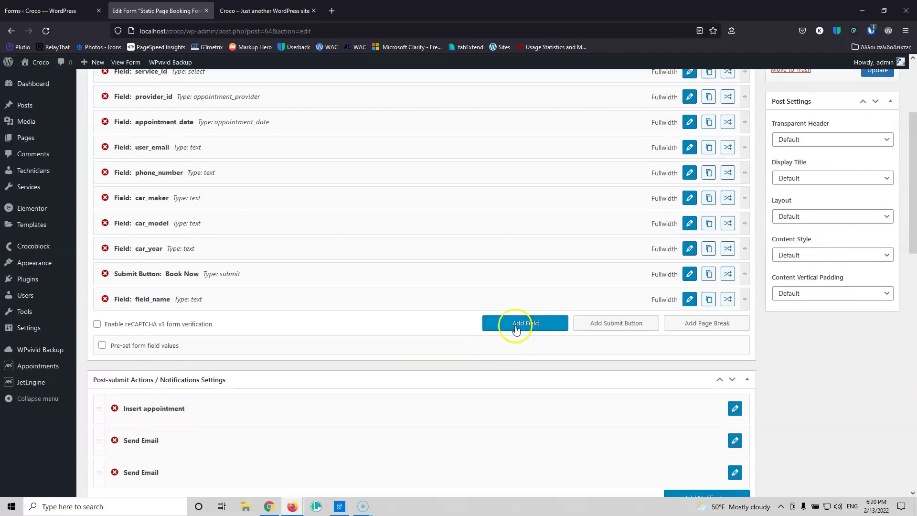
click(514, 321)
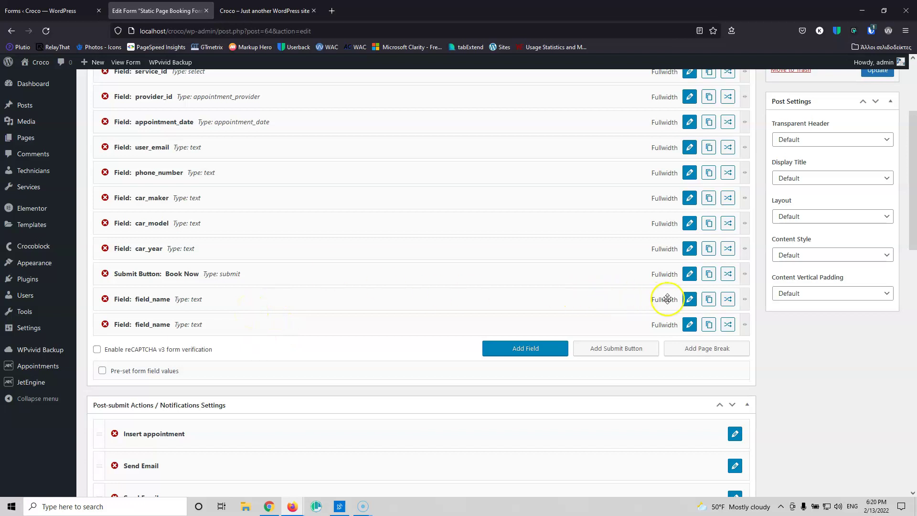
- Open the first new field for editing and name it hear_about_us
click(689, 299)
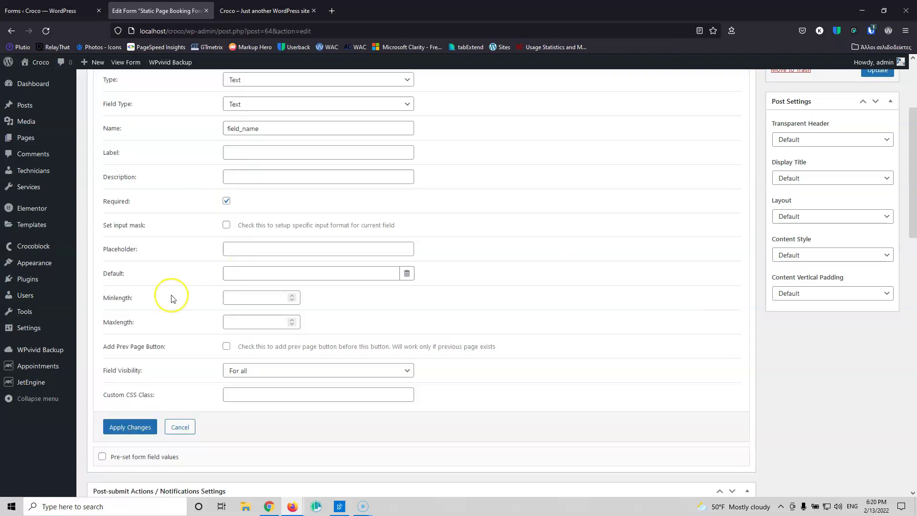
scroll(173, 298, up, 2)
click(195, 231)
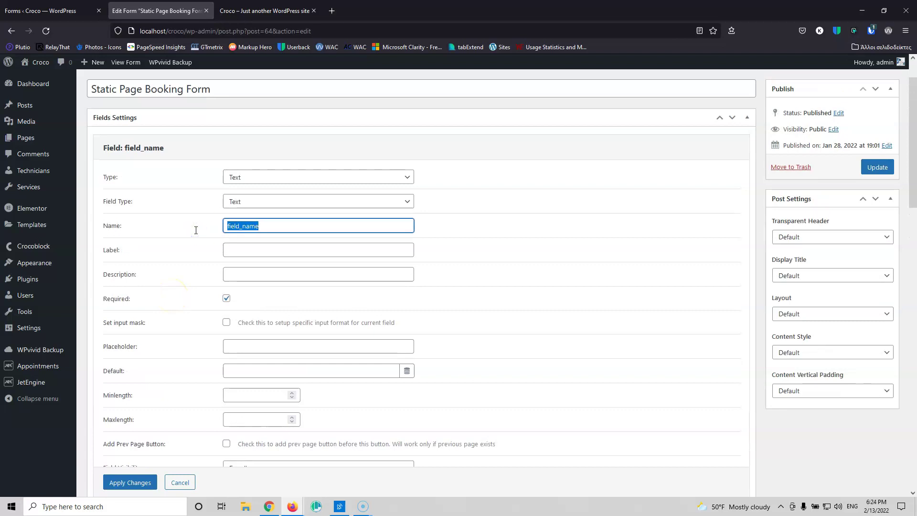
text(hear_about_us)
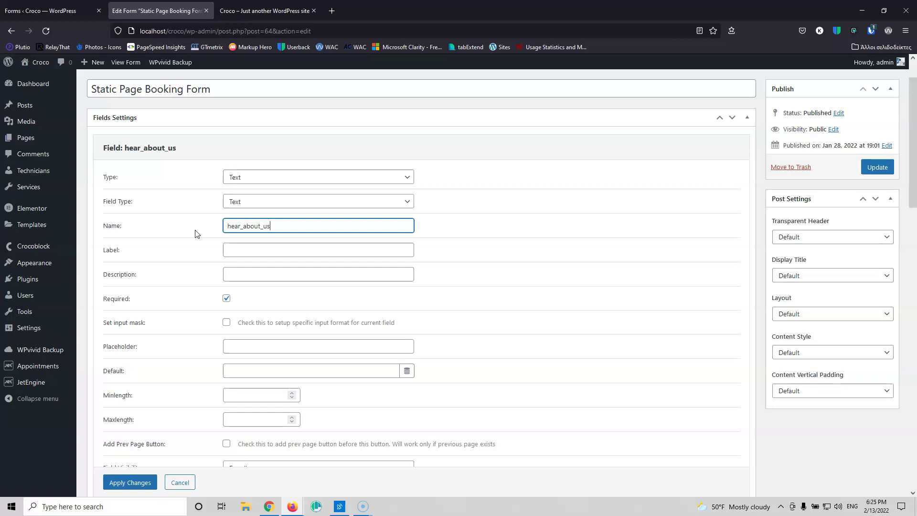
- Set the hear_about_us field's type to Radio with the label "Where did you hear about us", keeping Manual Input as the options source
click(263, 177)
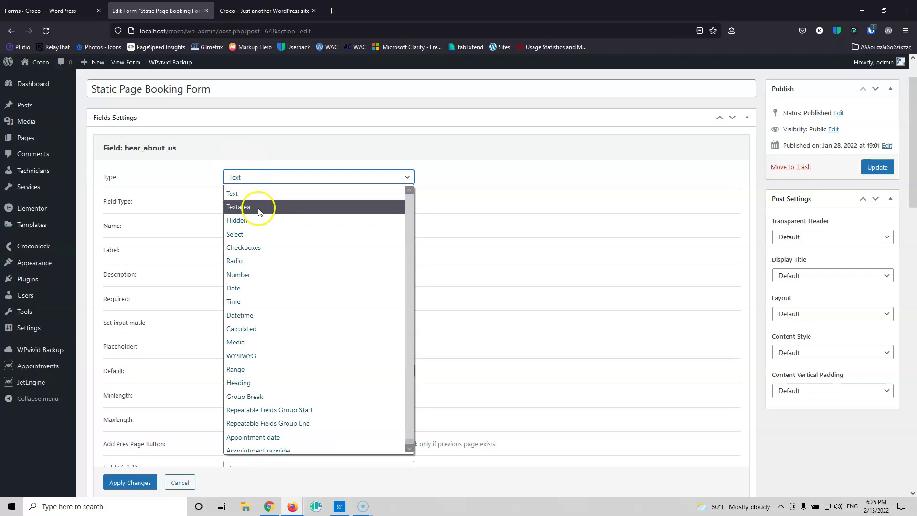
click(248, 261)
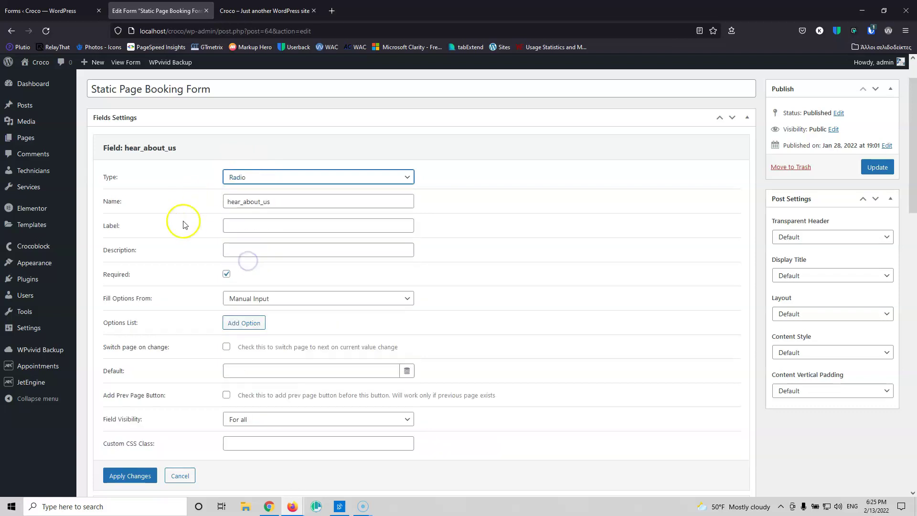
click(240, 227)
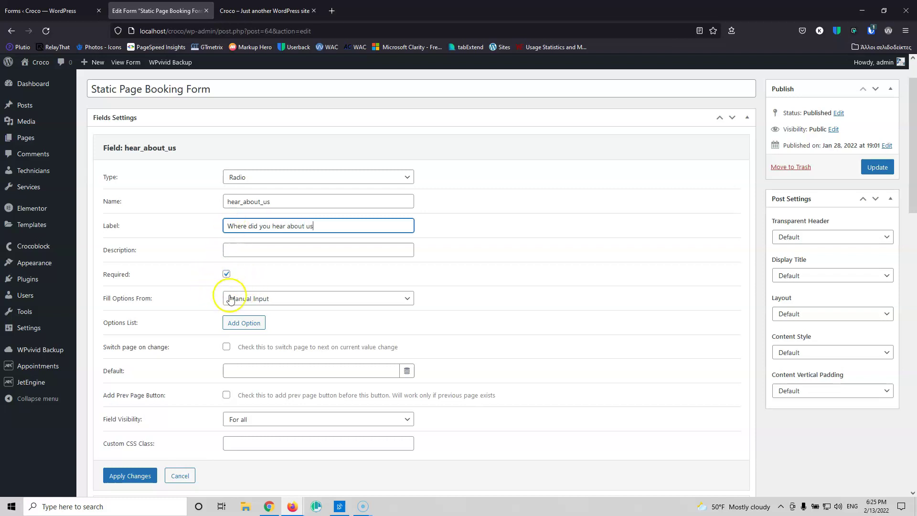
click(277, 302)
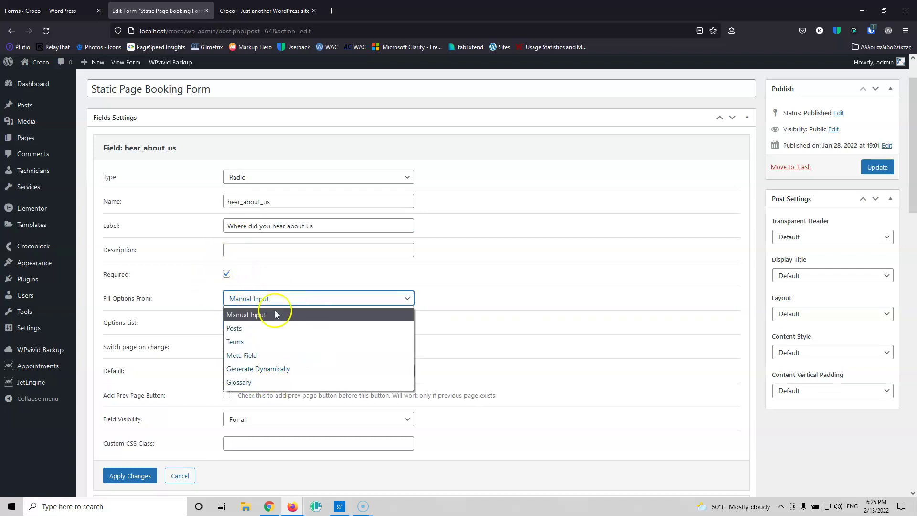
click(212, 292)
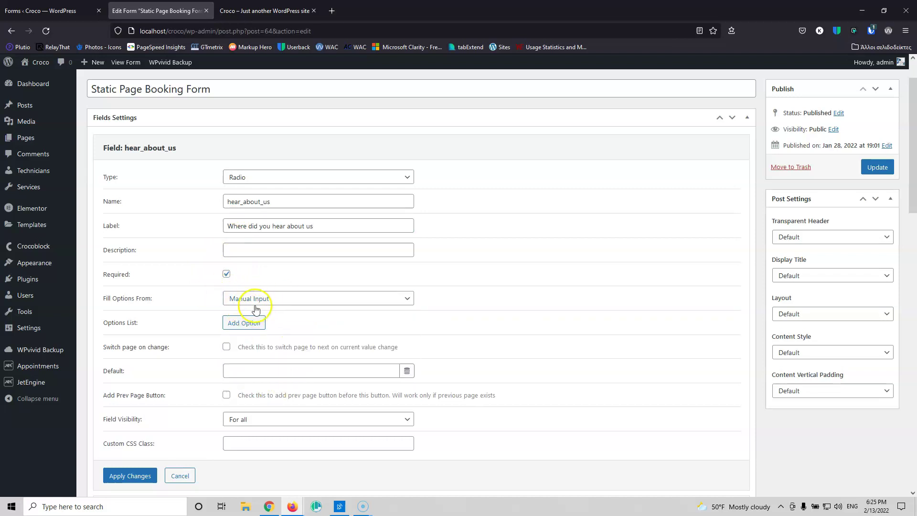
- Add a first option to the hear_about_us field with Radio as both value and label
click(243, 323)
click(263, 325)
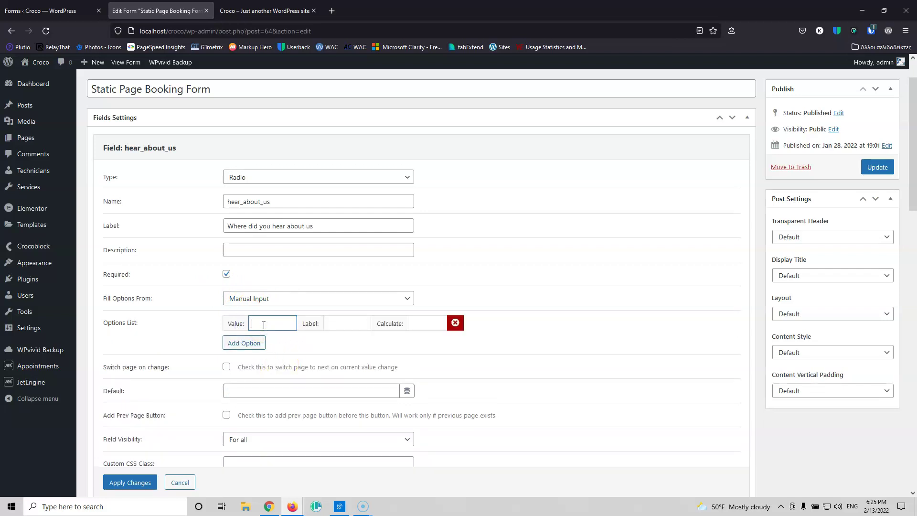
key(Tab)
click(274, 323)
text(o)
click(252, 324)
key(End)
- Add a second option to the hear_about_us field with TV as both value and label
click(245, 342)
click(271, 339)
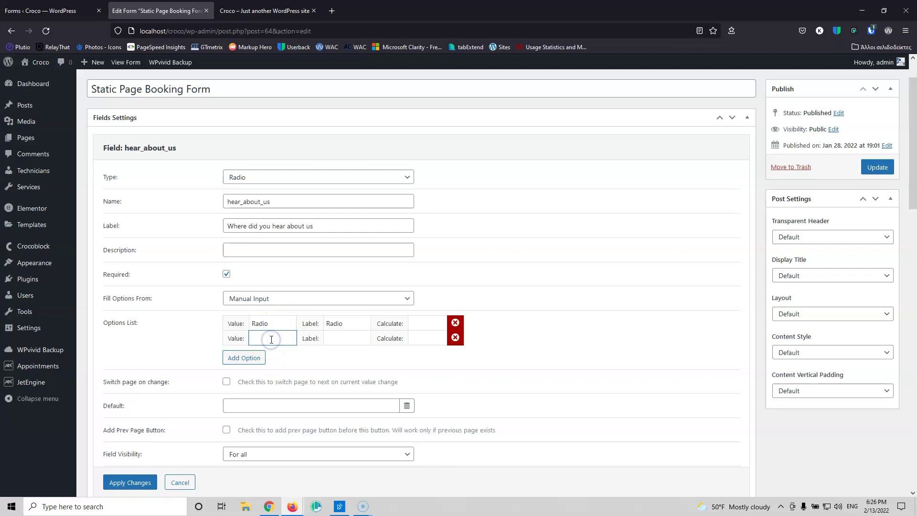
click(348, 337)
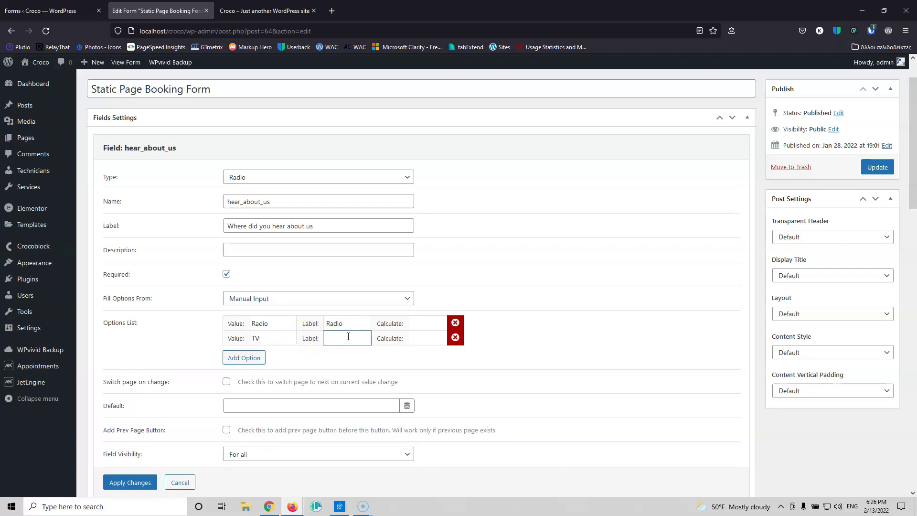
- Add a third option to the hear_about_us field with Website as both value and label
click(242, 357)
click(271, 353)
text(Website)
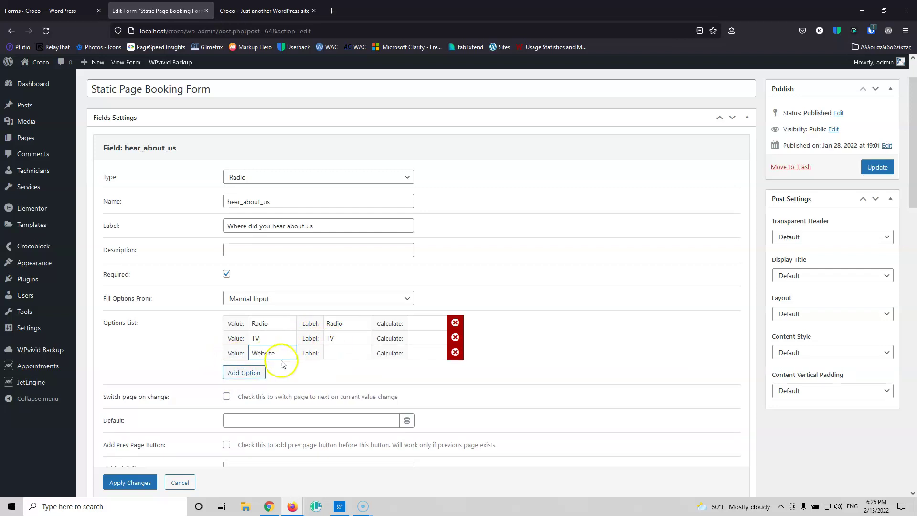
click(347, 354)
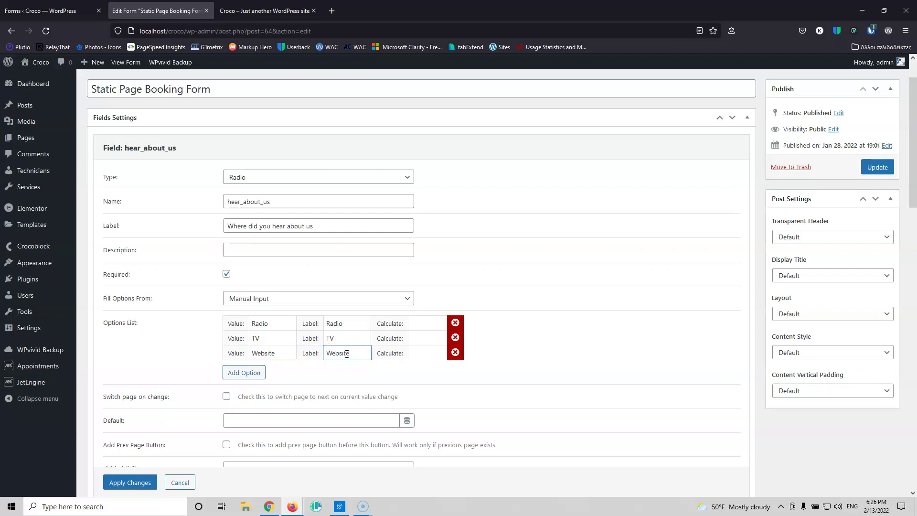
- Add a fourth option to the hear_about_us field with Facebook as both value and label, and apply the field's changes
click(253, 376)
click(271, 369)
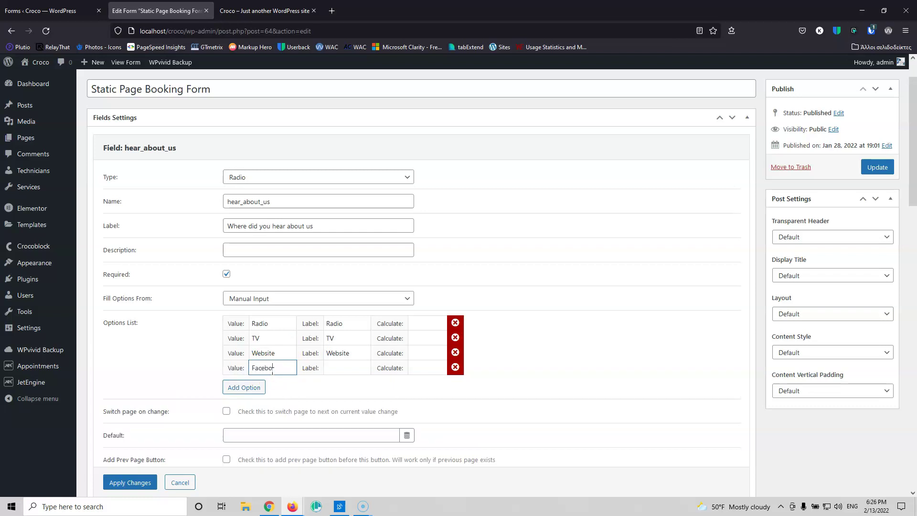
click(289, 368)
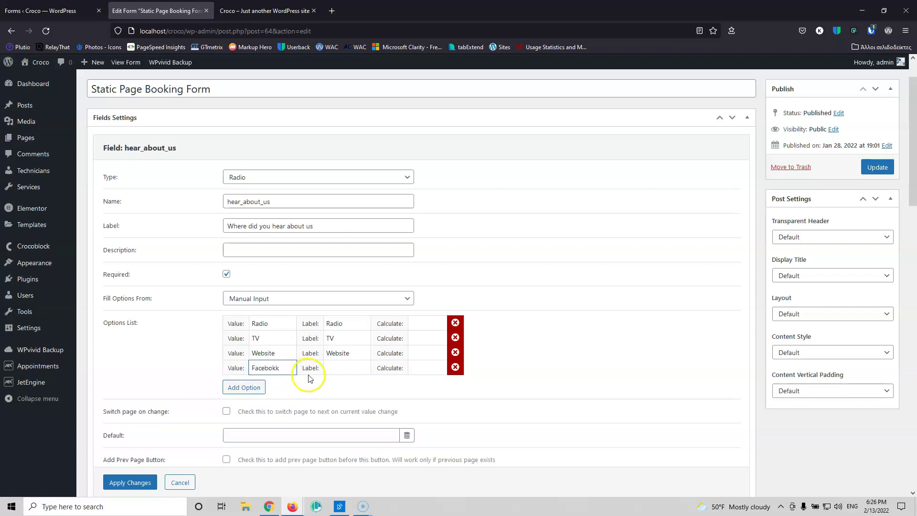
double_click(274, 368)
key(ctrl+c)
click(346, 367)
key(ctrl+v)
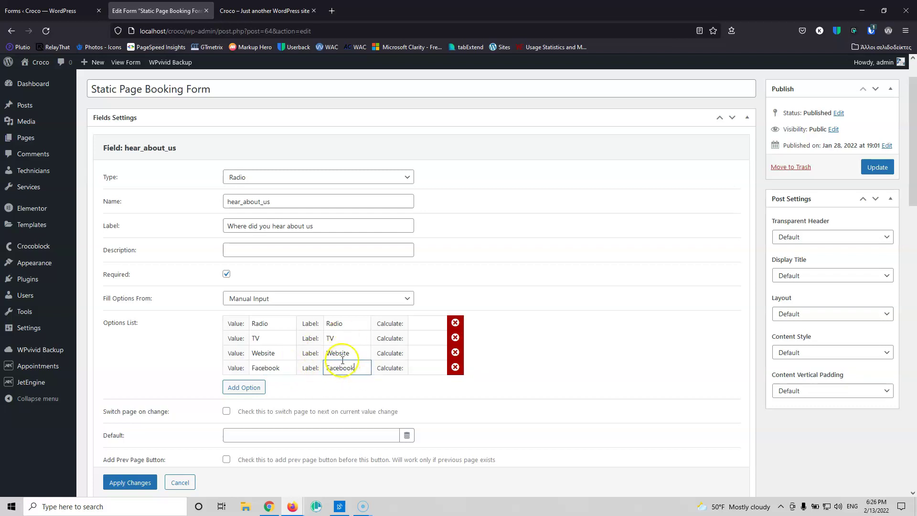
scroll(294, 341, down, 2)
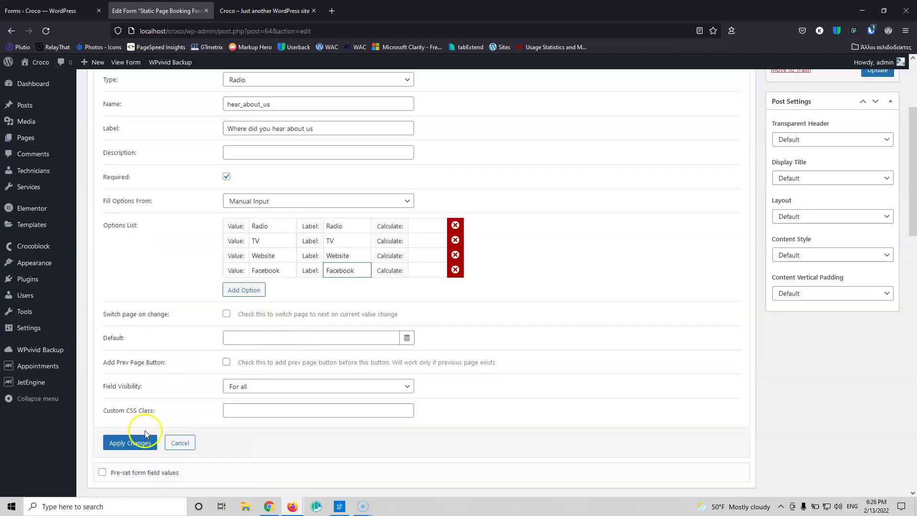
click(130, 440)
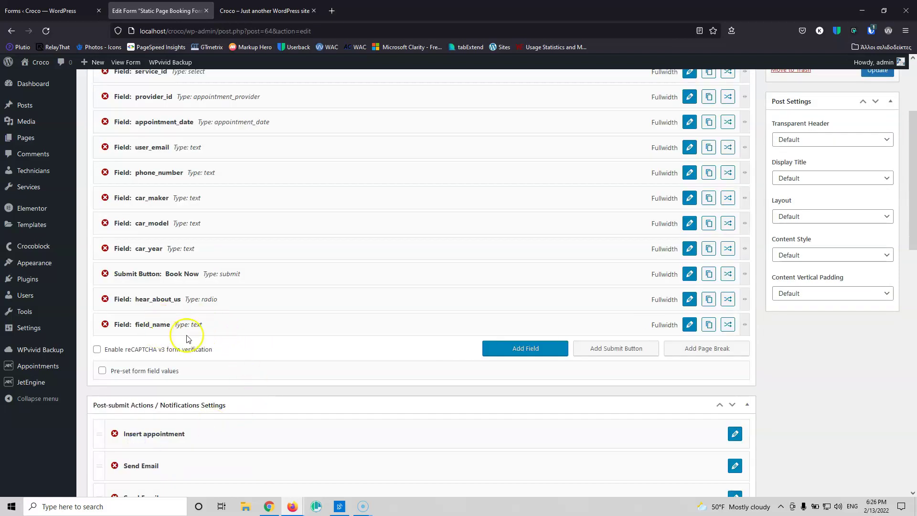
- Rename the new text field field_name as website_name and give it the label "Type the website name"
click(690, 324)
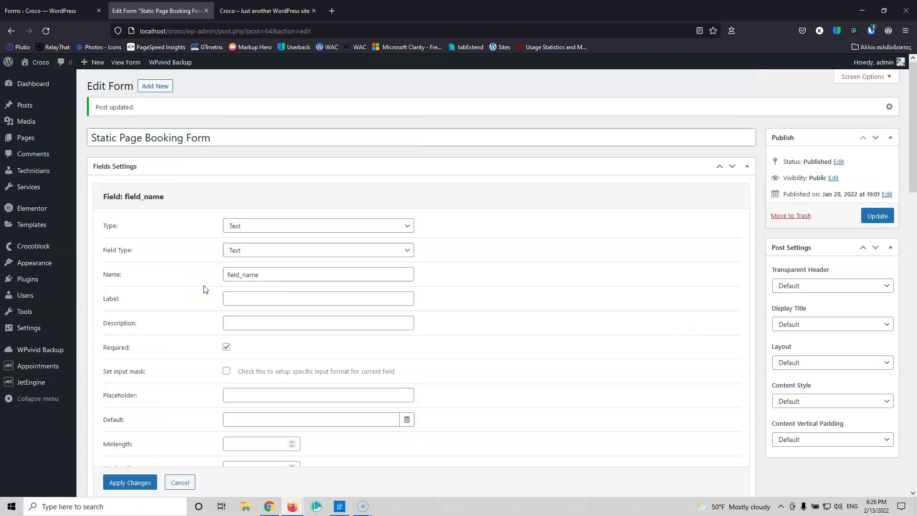
click(276, 275)
drag(272, 273, 201, 272)
text(n)
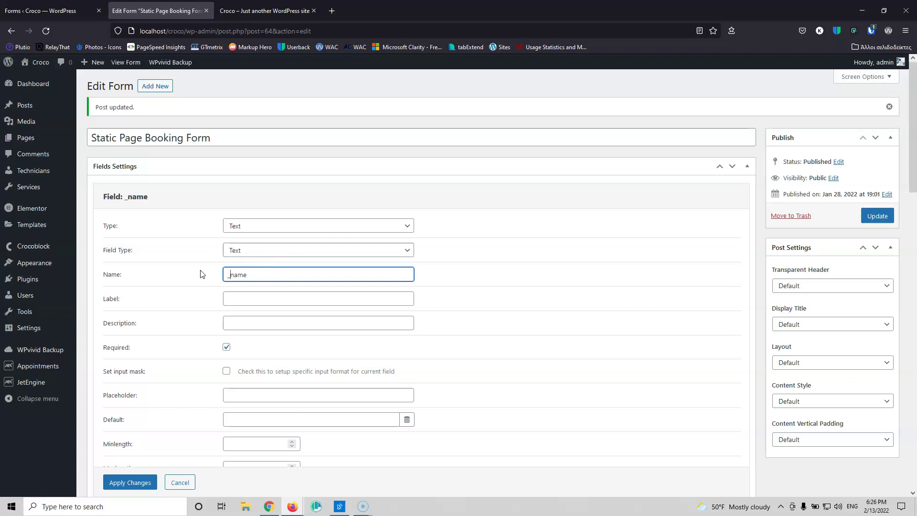
text(websitge)
key(BackSpace)
key(BackSpace)
click(251, 299)
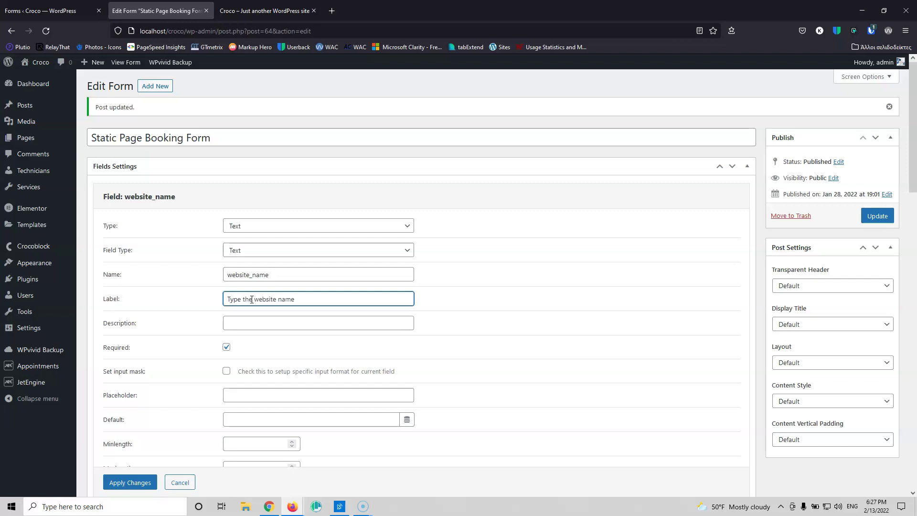
- Make the website_name and hear_about_us fields optional, applying the changes to each field
click(226, 346)
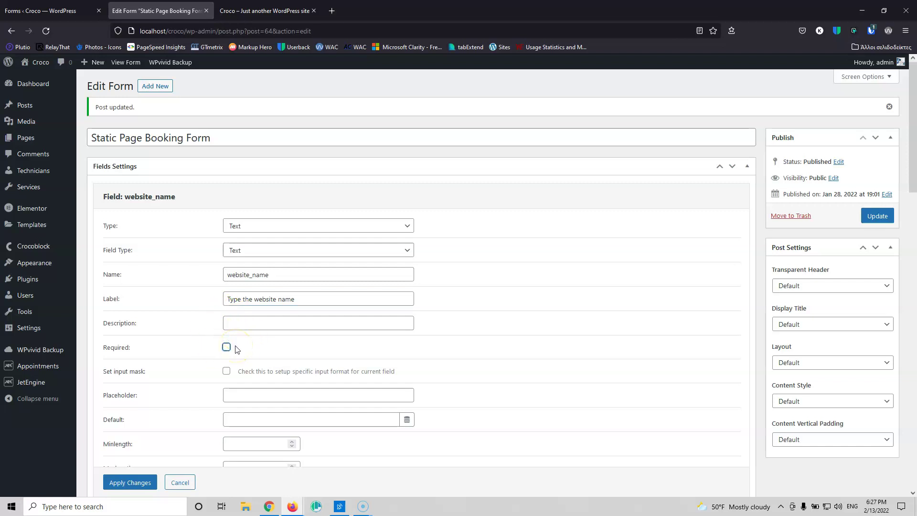
scroll(215, 320, down, 1)
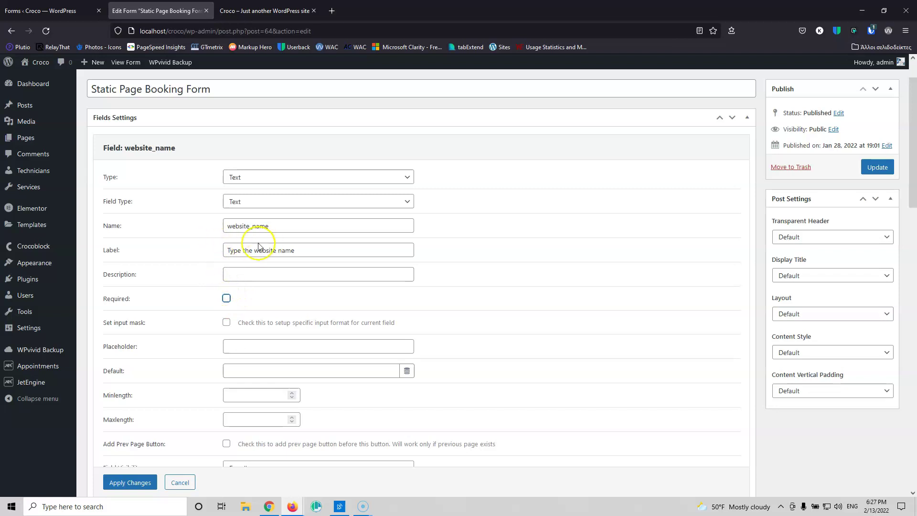
scroll(191, 262, down, 2)
click(134, 435)
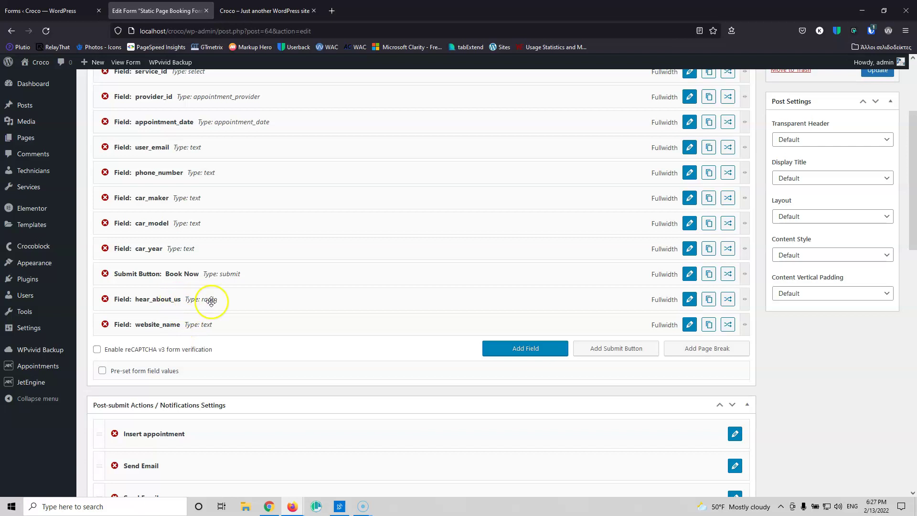
click(689, 299)
click(227, 177)
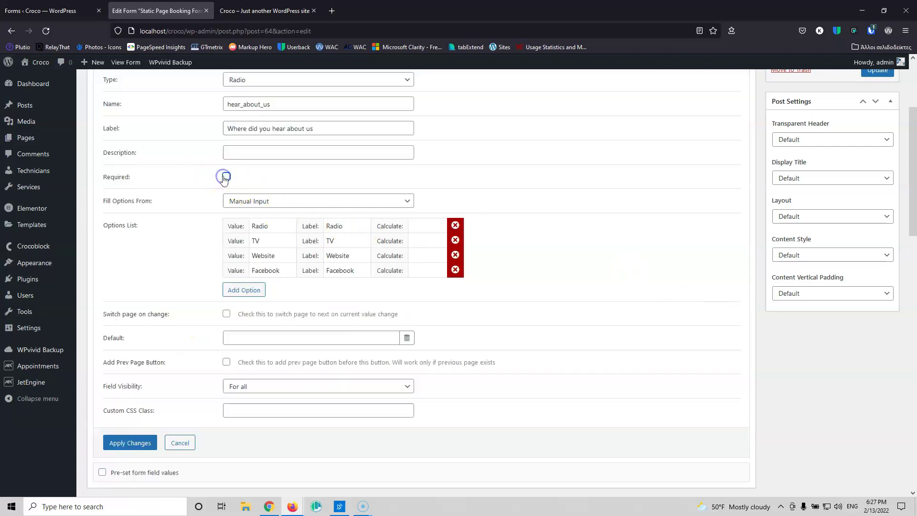
click(125, 449)
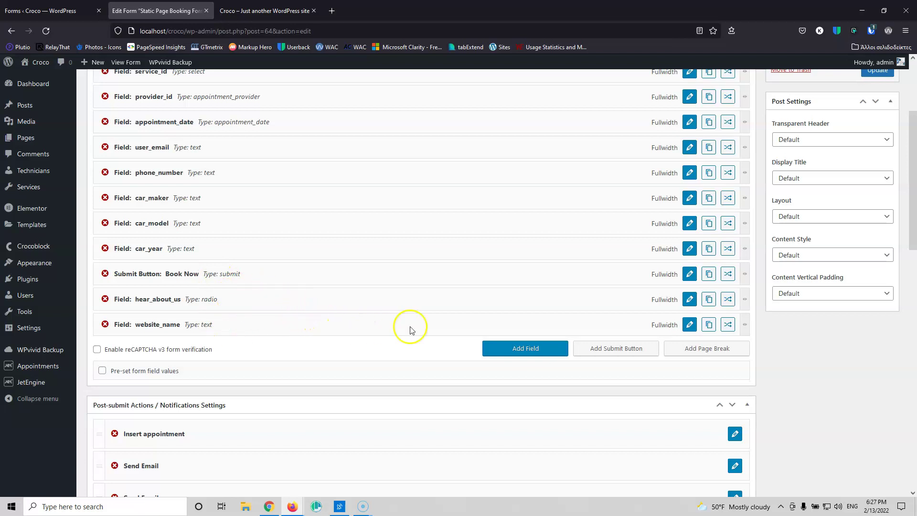
- Add a conditional rule to the website_name field of type "Show this field if..." that depends on the hear_about_us field
click(727, 327)
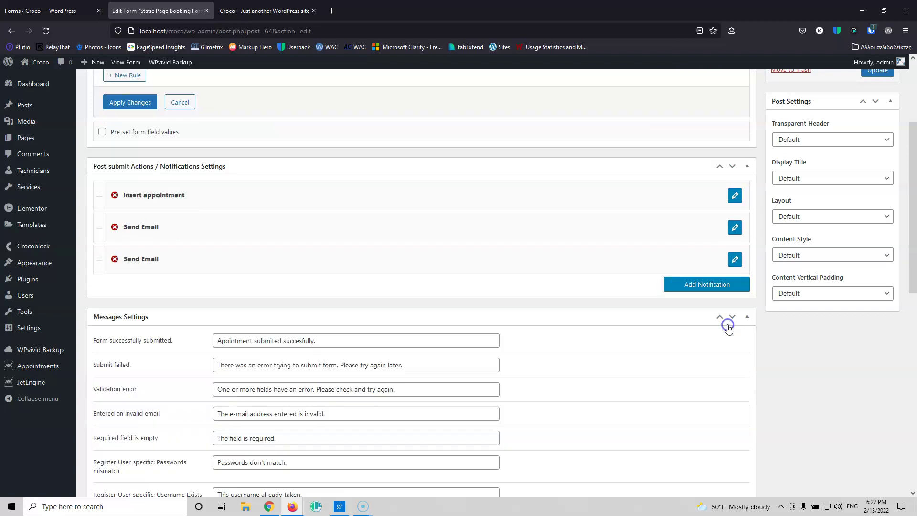
scroll(228, 229, up, 3)
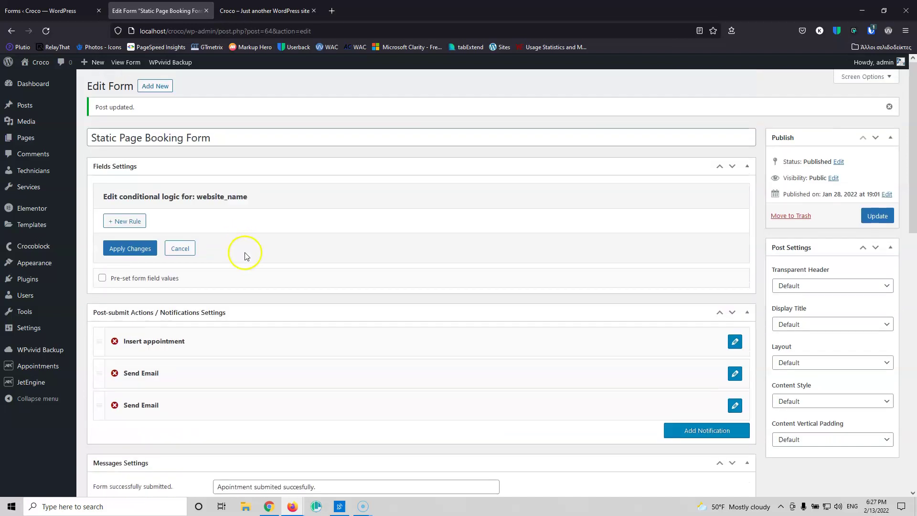
click(122, 223)
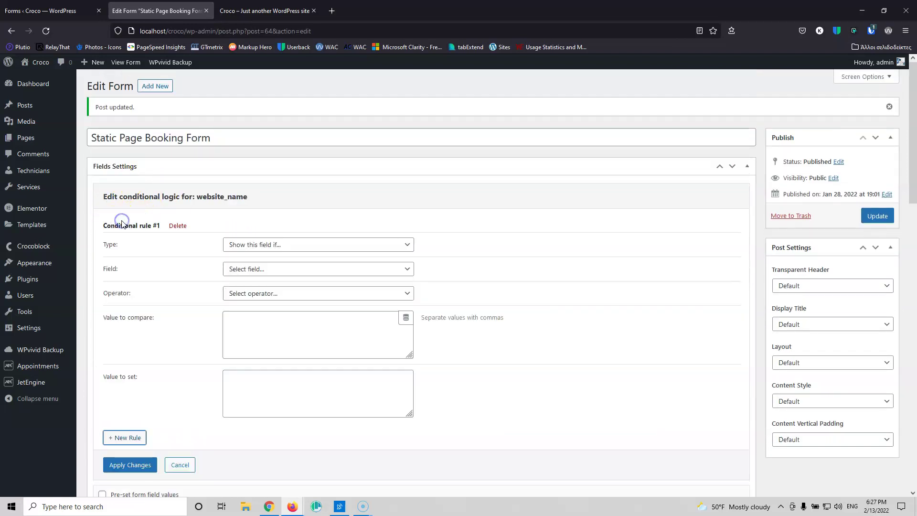
click(295, 247)
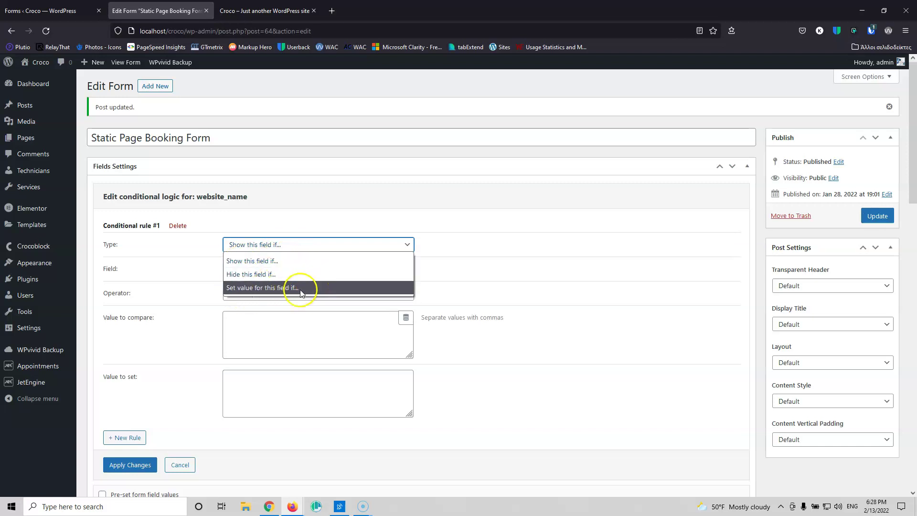
click(290, 259)
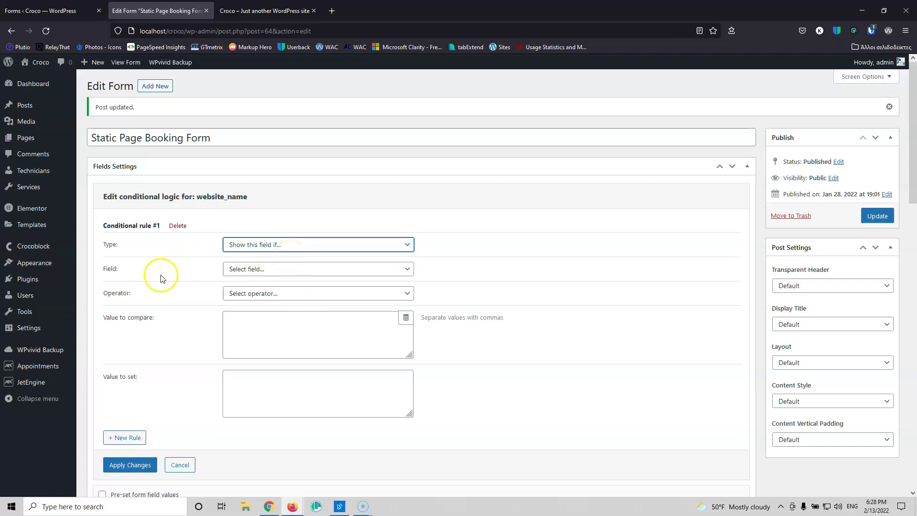
click(297, 270)
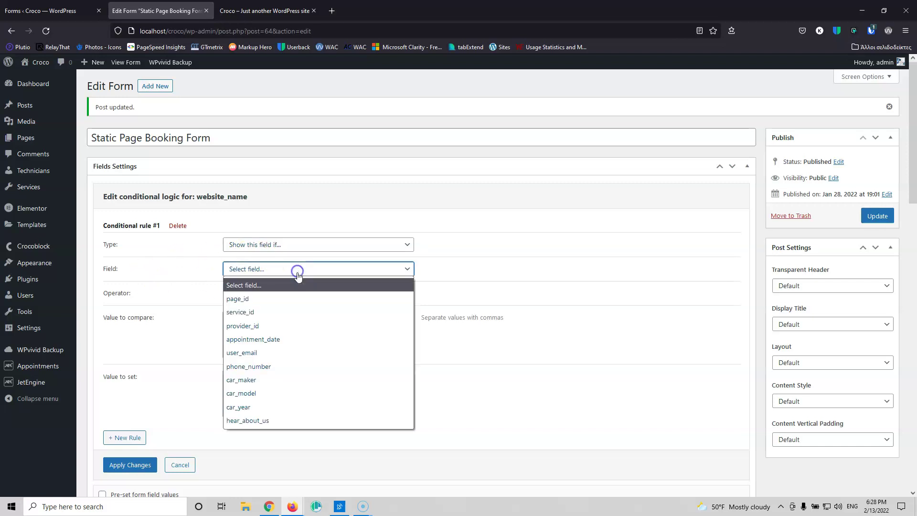
click(281, 421)
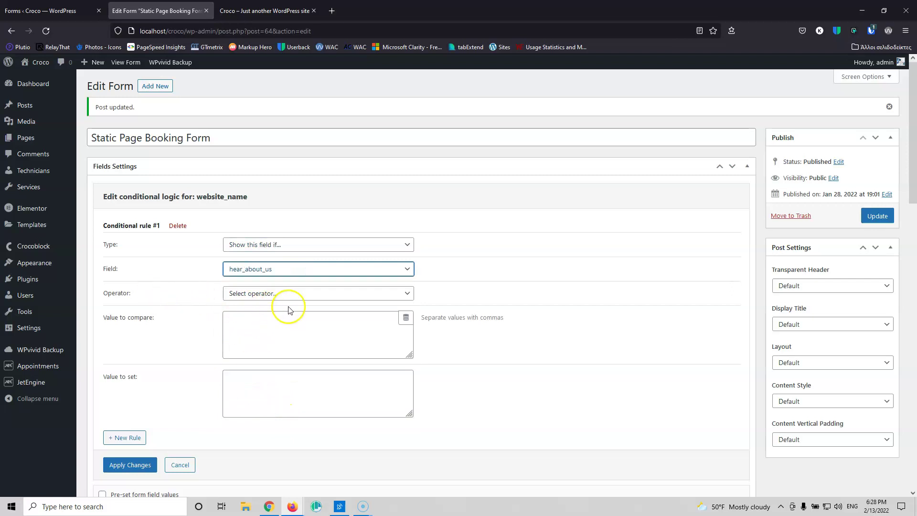
- Set the rule's operator to Equal with Website as the value to compare, apply the rule and update the form
click(296, 294)
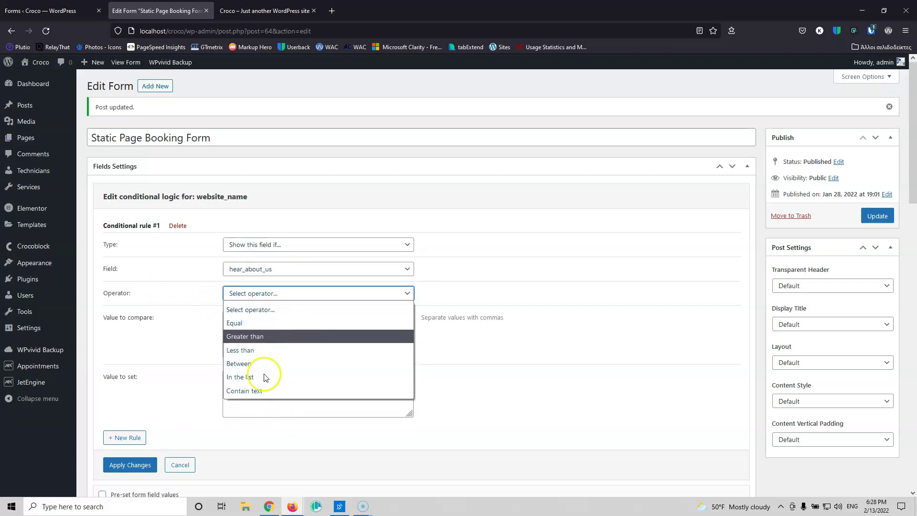
click(273, 323)
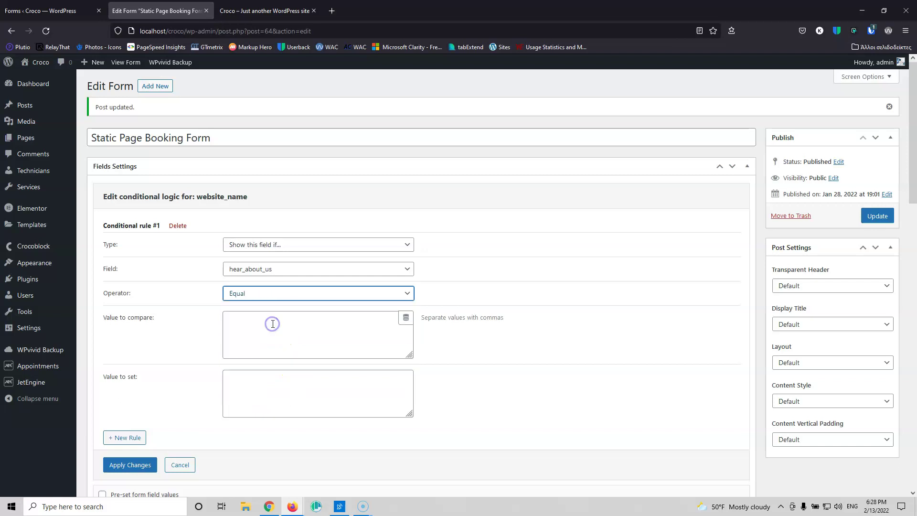
click(259, 322)
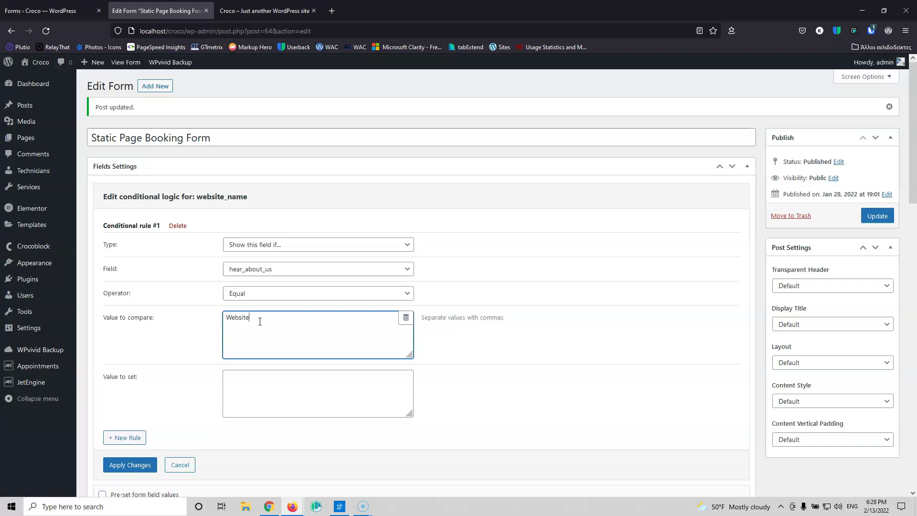
click(136, 465)
click(877, 216)
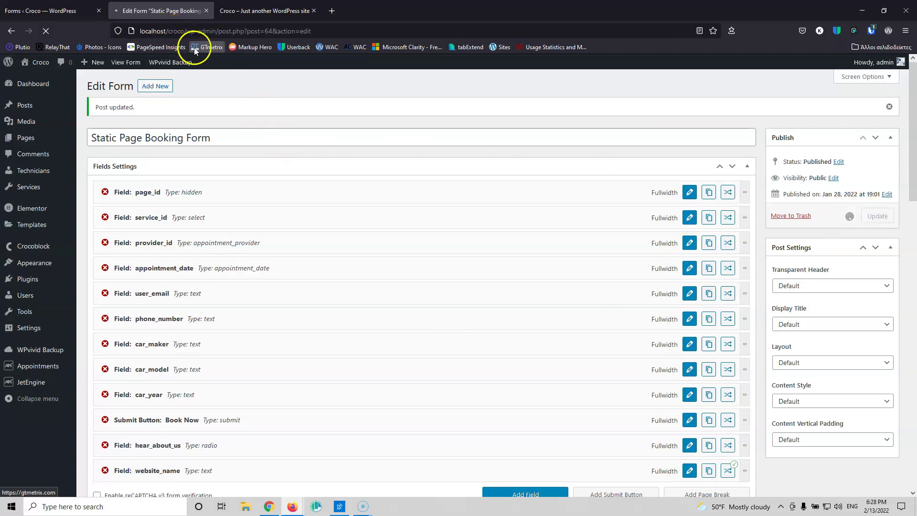
- Reload the site's booking page and test the "Where did you hear about us" choices, ending on Website
click(244, 13)
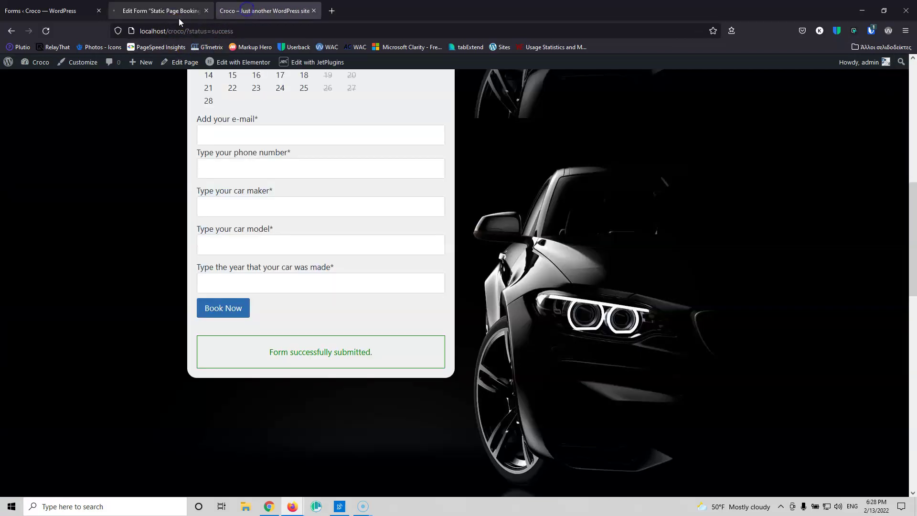
click(45, 31)
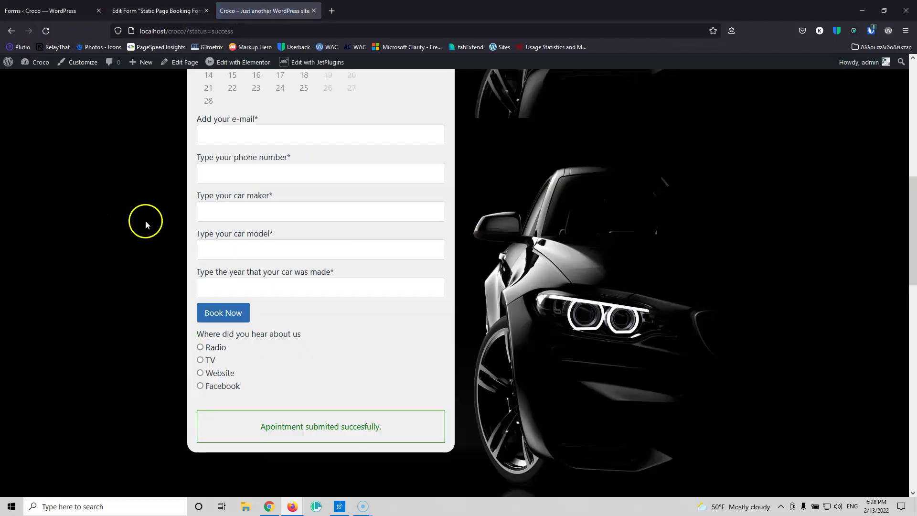
click(201, 347)
click(200, 360)
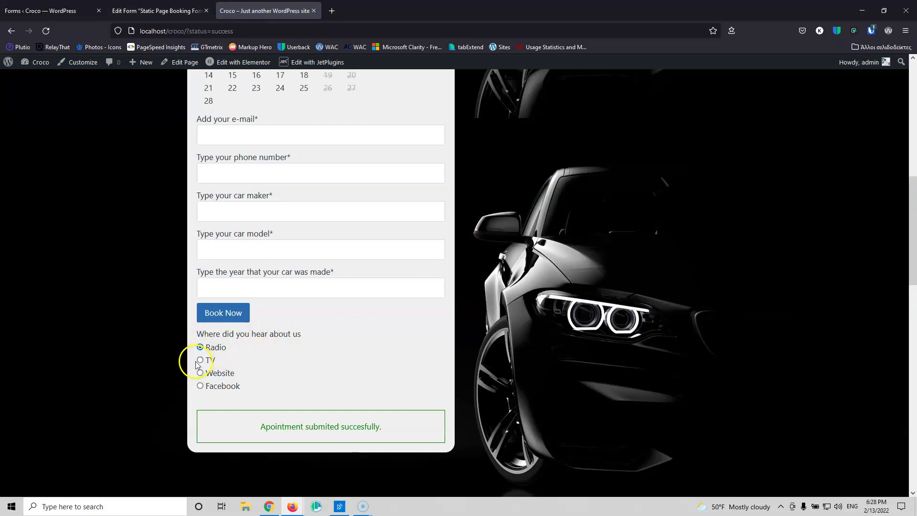
click(200, 386)
click(200, 373)
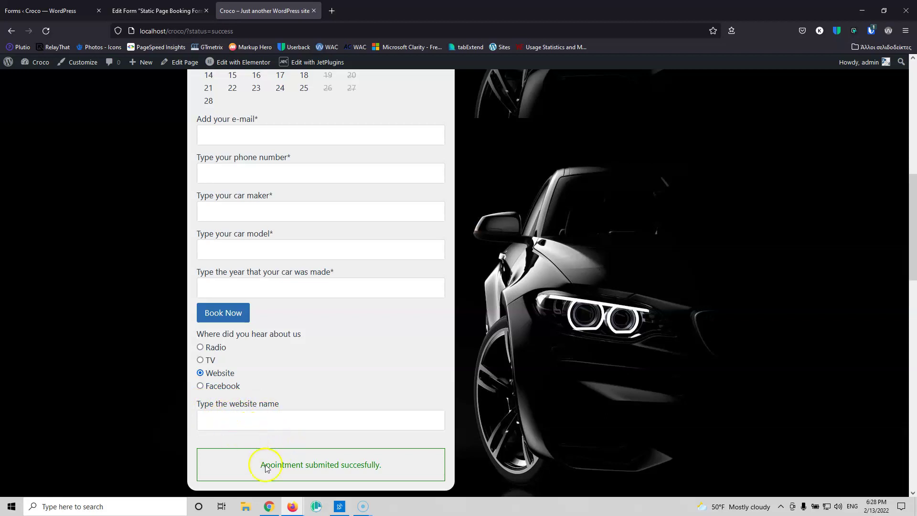
- Add another Send Email notification to the form, set its recipient to Custom email and enter the marketing e-mail address
click(171, 13)
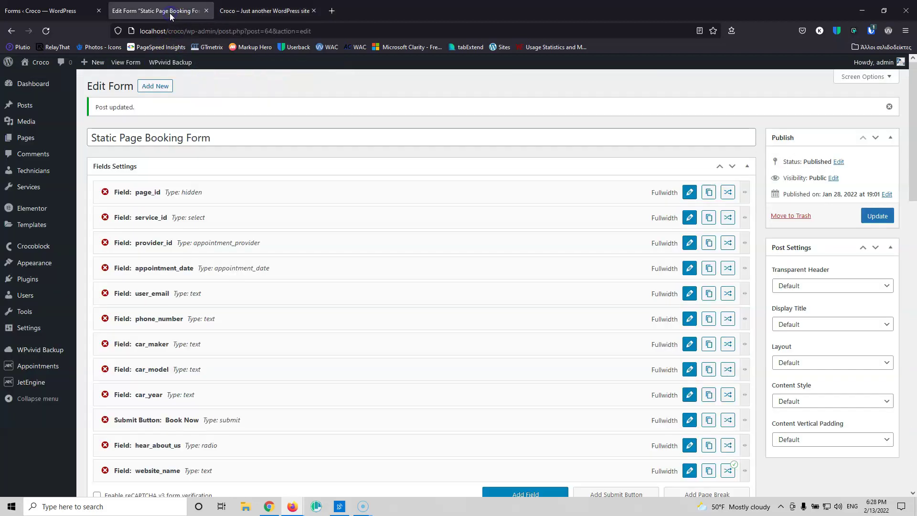
scroll(243, 211, down, 4)
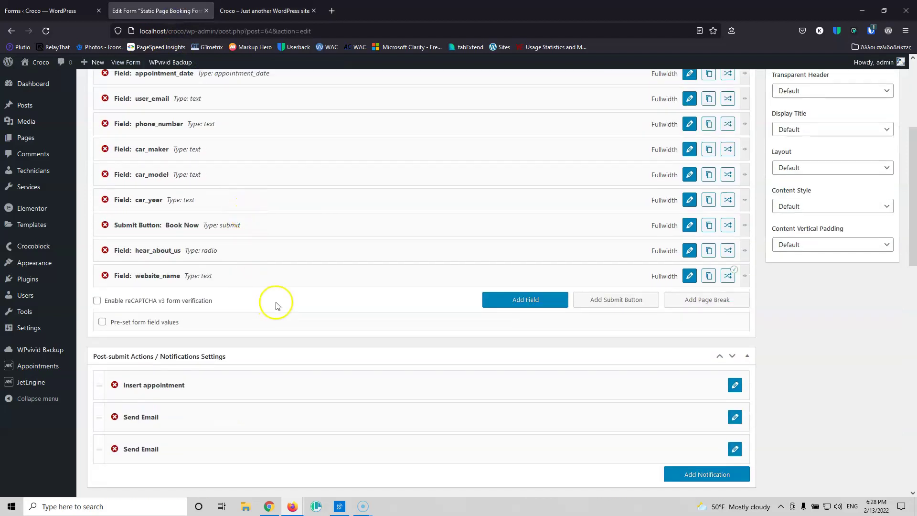
scroll(276, 305, down, 3)
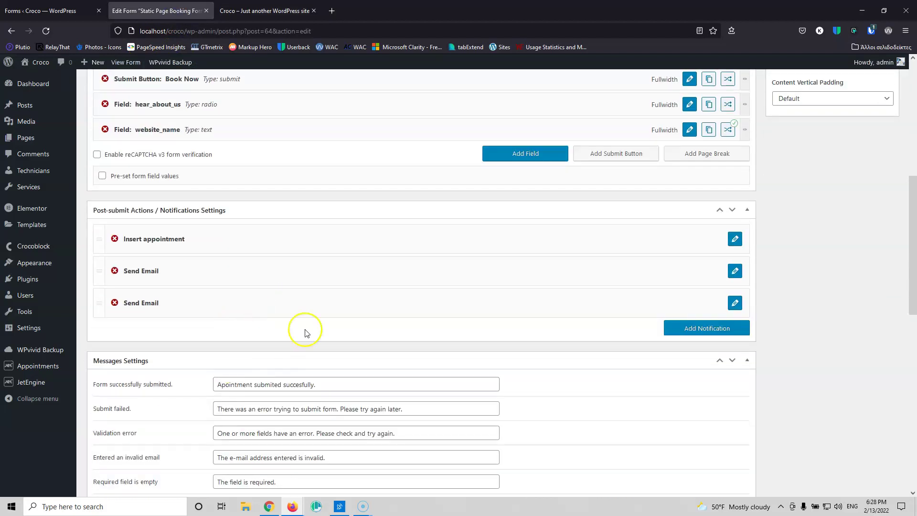
click(717, 330)
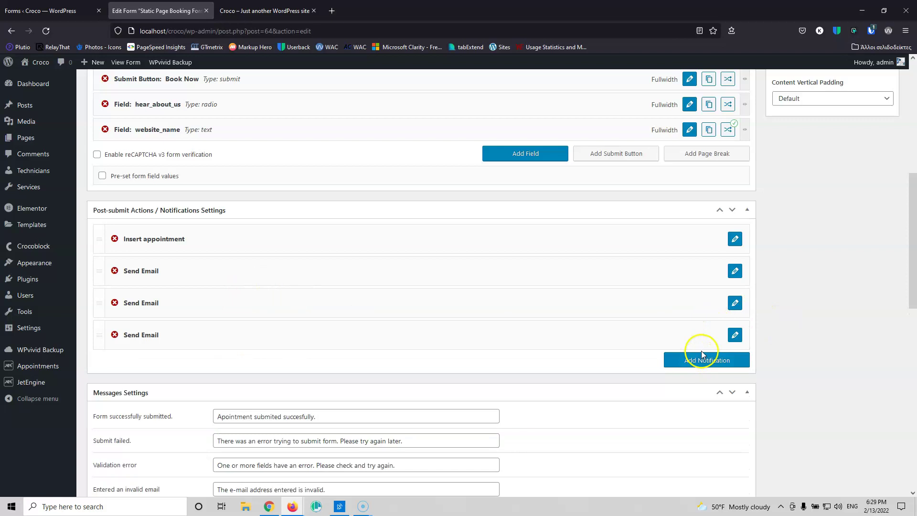
click(734, 334)
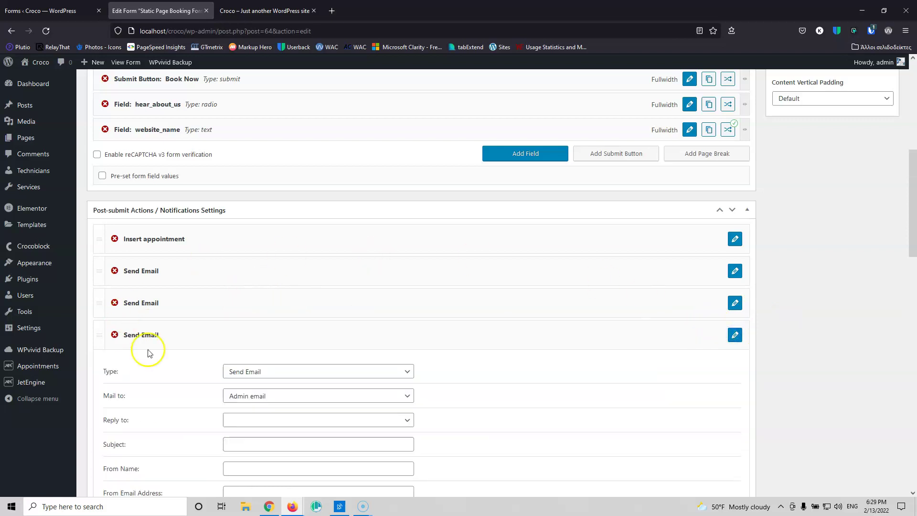
scroll(174, 358, down, 2)
click(295, 300)
click(266, 343)
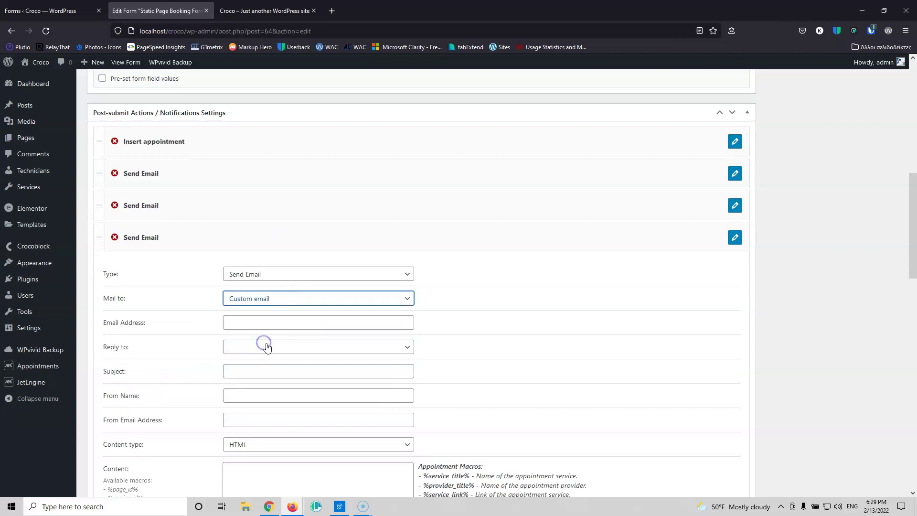
click(262, 327)
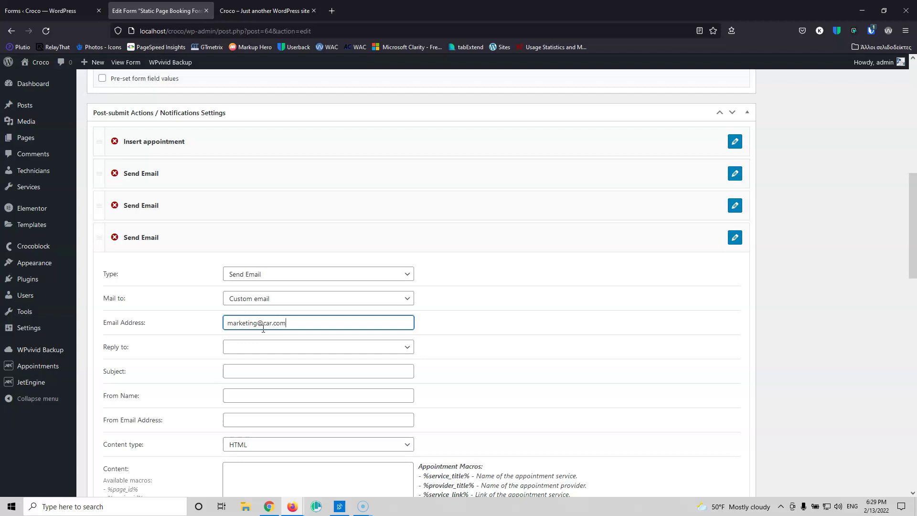
- Fill in the marketing notification's subject as "New appintment", the From Name as Car Teck, and the sender's e-mail address
click(262, 367)
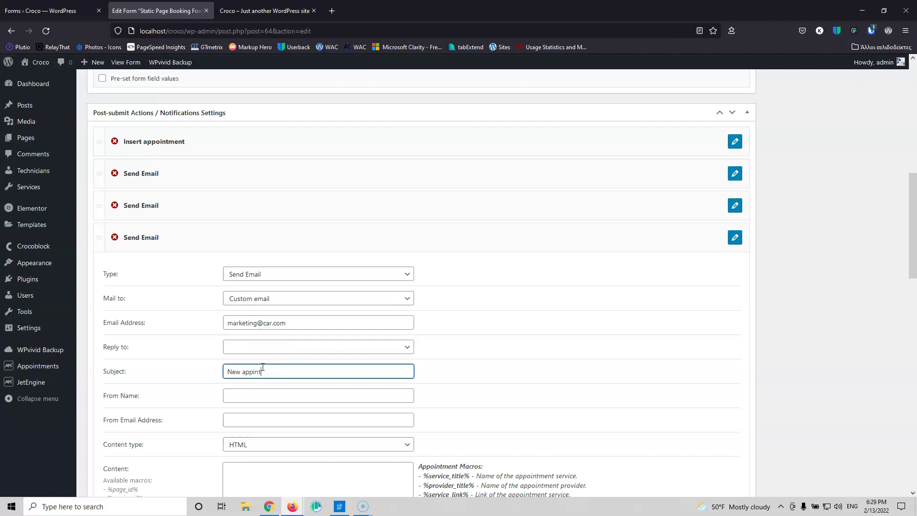
key(Tab)
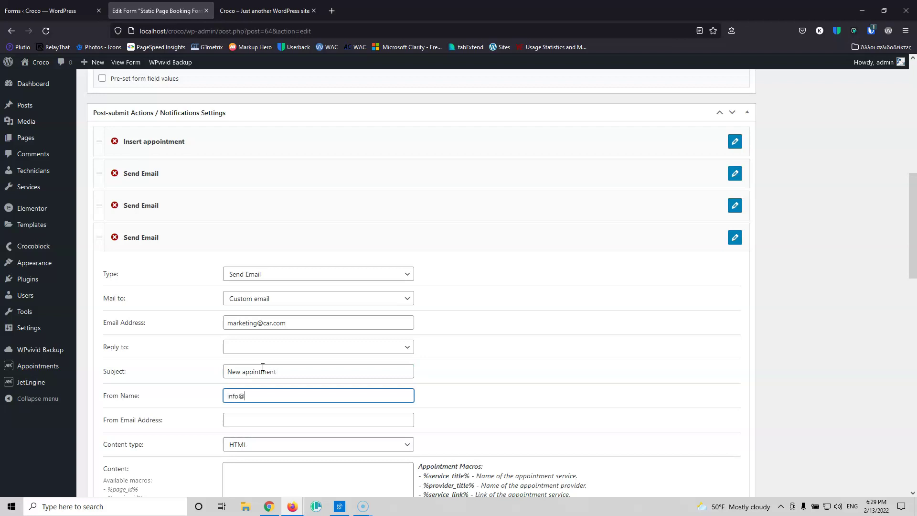
text(m)
key(Tab)
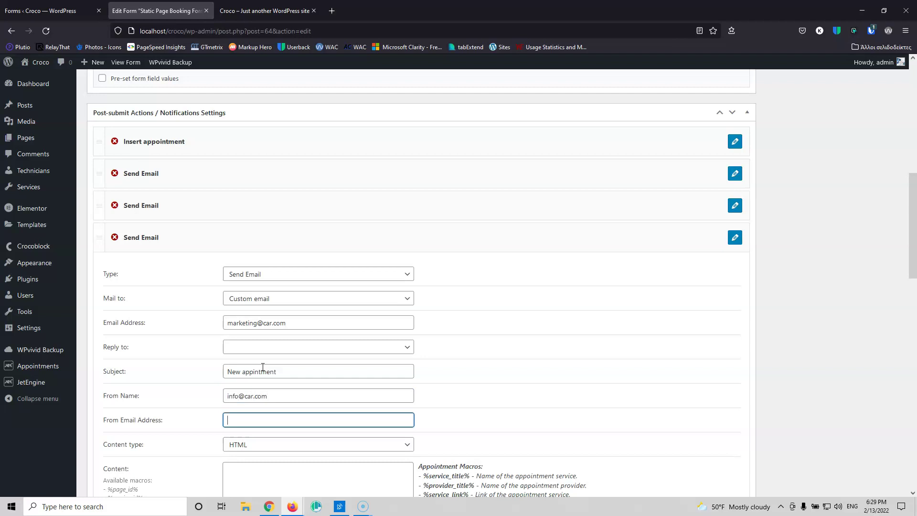
drag(285, 395, 195, 389)
key(ctrl+c)
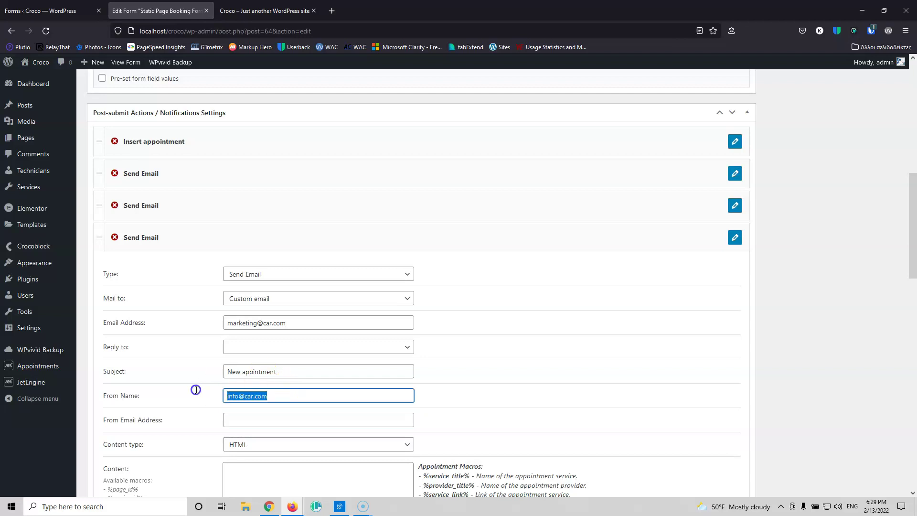
click(239, 420)
key(ctrl+v)
drag(286, 396, 218, 388)
text(C)
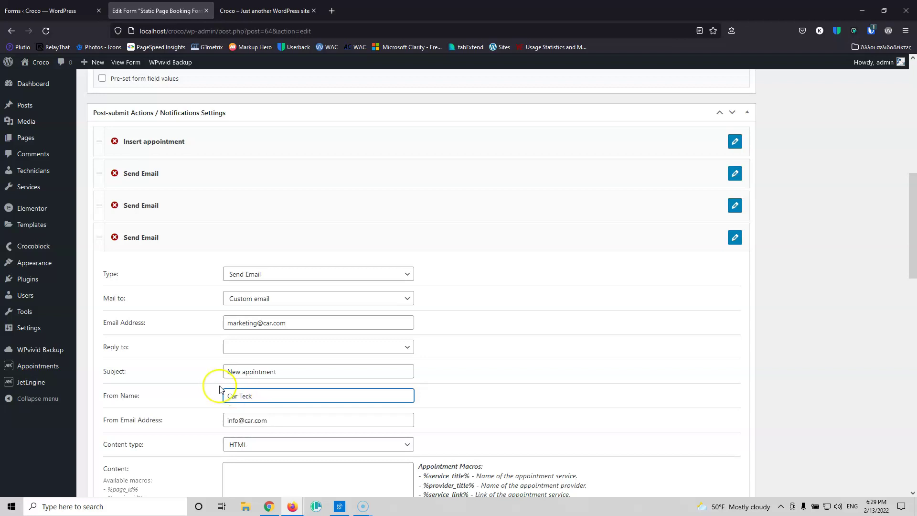
- Copy the name of the hear_about_us field from its settings into the marketing notification's Content
scroll(210, 373, down, 3)
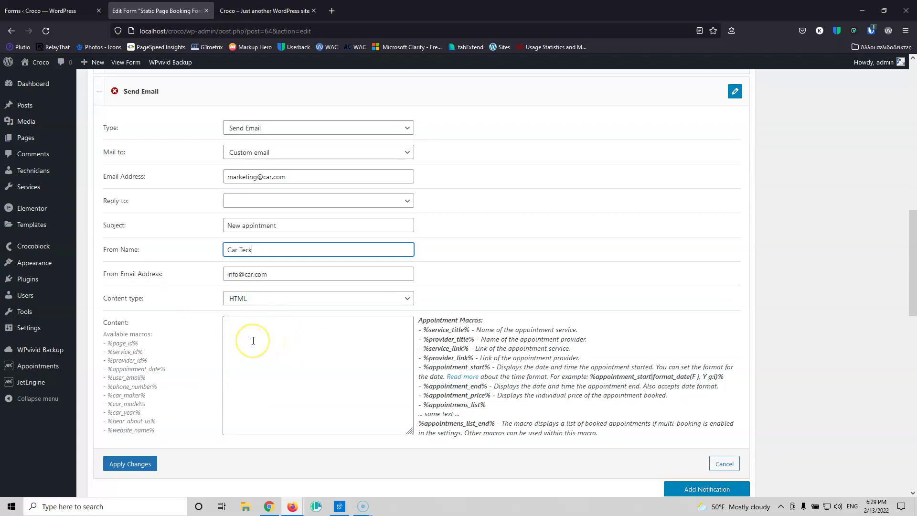
click(233, 341)
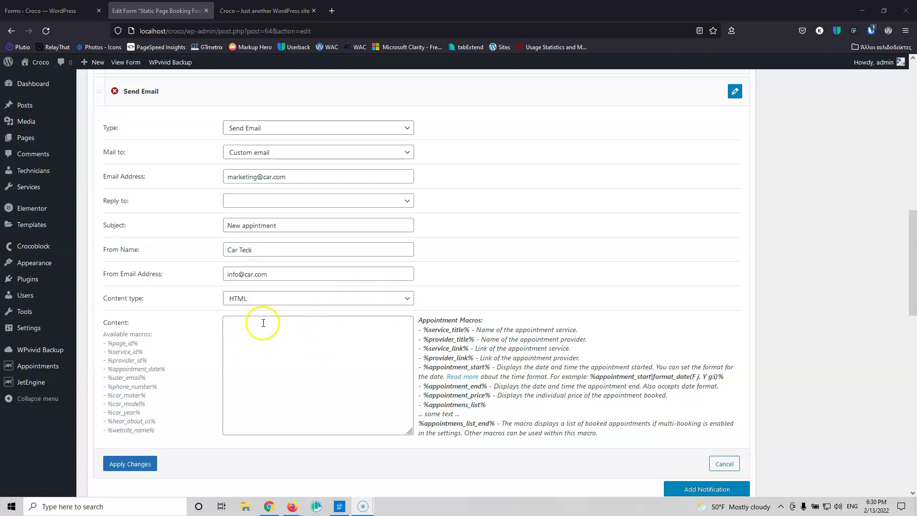
scroll(285, 338, up, 2)
scroll(286, 338, up, 1)
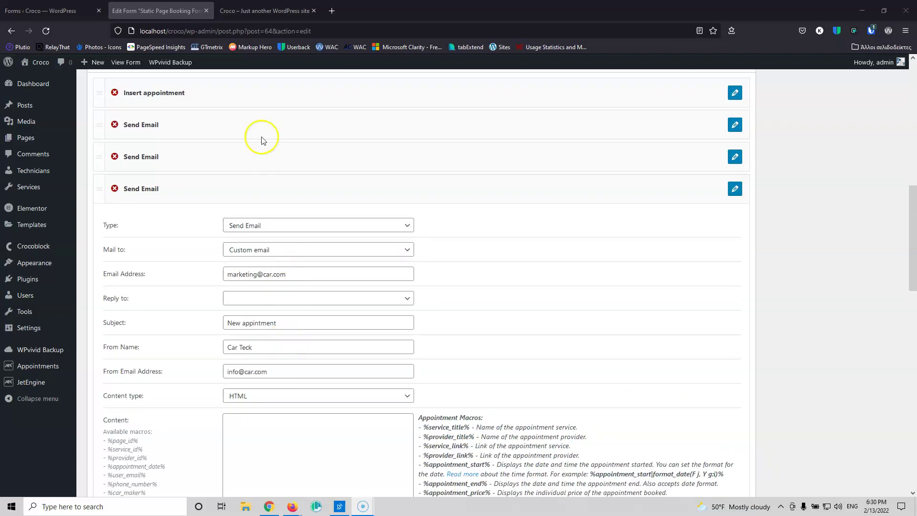
scroll(341, 232, up, 5)
scroll(341, 232, up, 1)
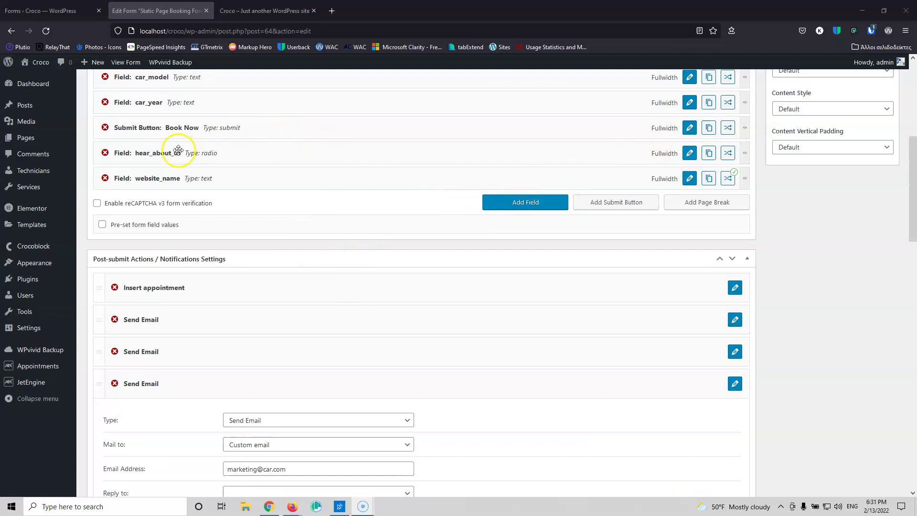
click(689, 153)
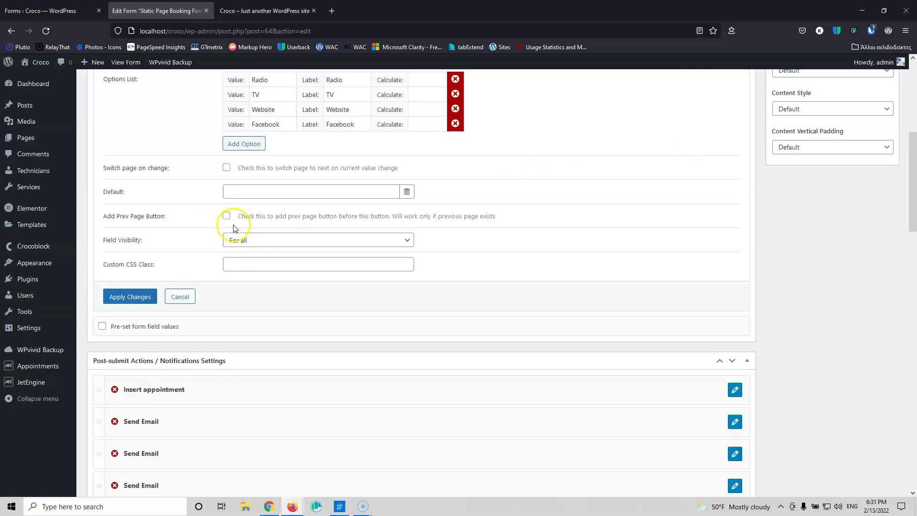
scroll(235, 225, up, 5)
drag(272, 202, 205, 201)
key(ctrl+c)
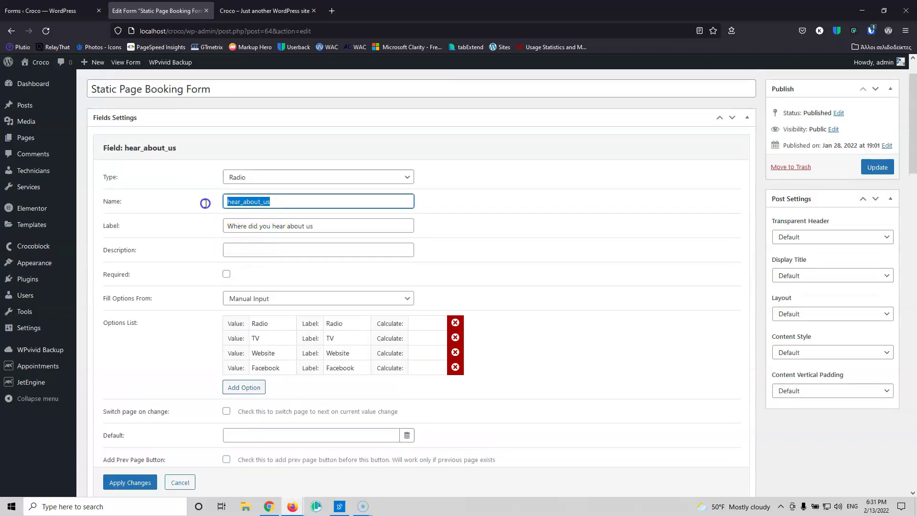
scroll(264, 296, down, 15)
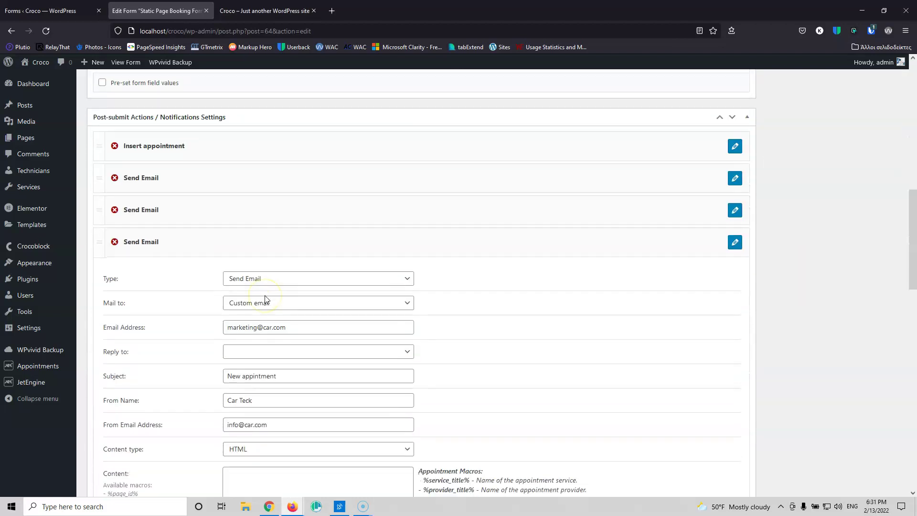
click(265, 204)
key(ctrl+v)
- Close the hear_about_us field's settings and copy the website_name field's name onto a new line of the notification's Content
scroll(282, 245, up, 15)
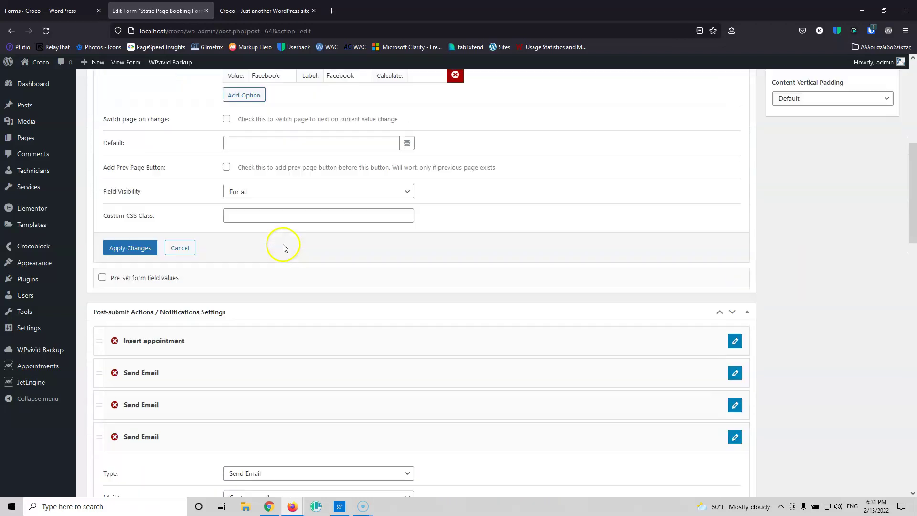
scroll(277, 273, down, 5)
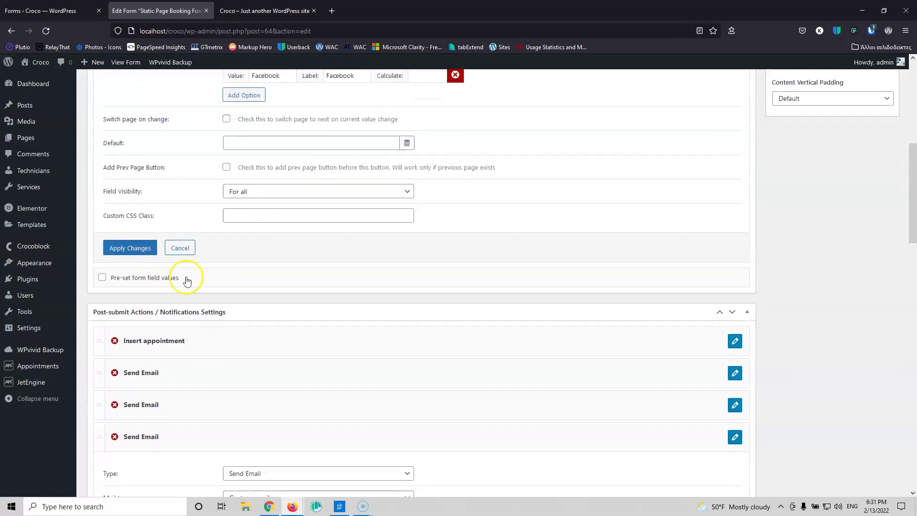
click(180, 246)
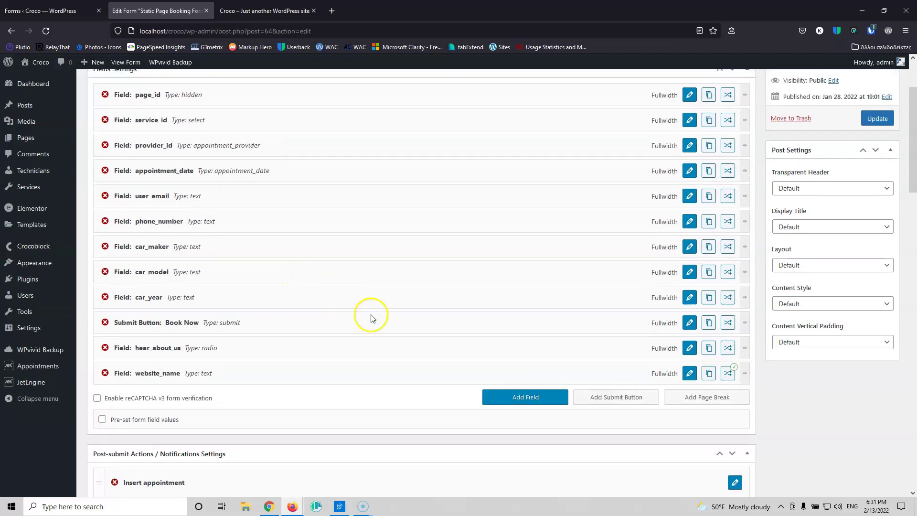
click(690, 373)
drag(299, 176, 199, 176)
key(ctrl+c)
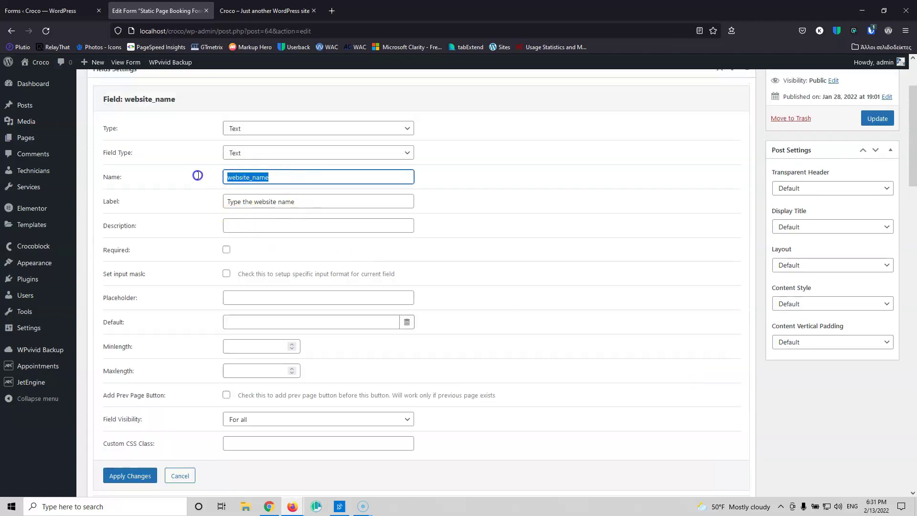
scroll(231, 221, down, 2)
scroll(231, 225, down, 15)
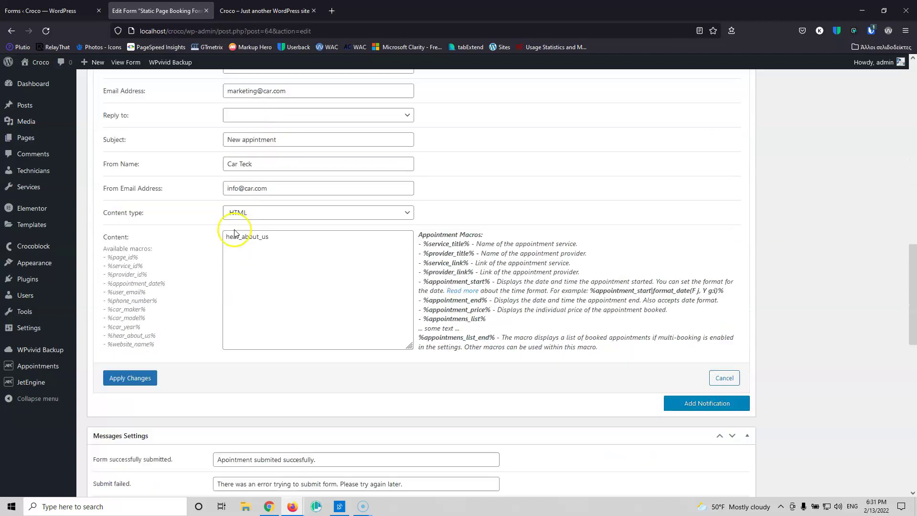
click(280, 215)
key(ctrl+v)
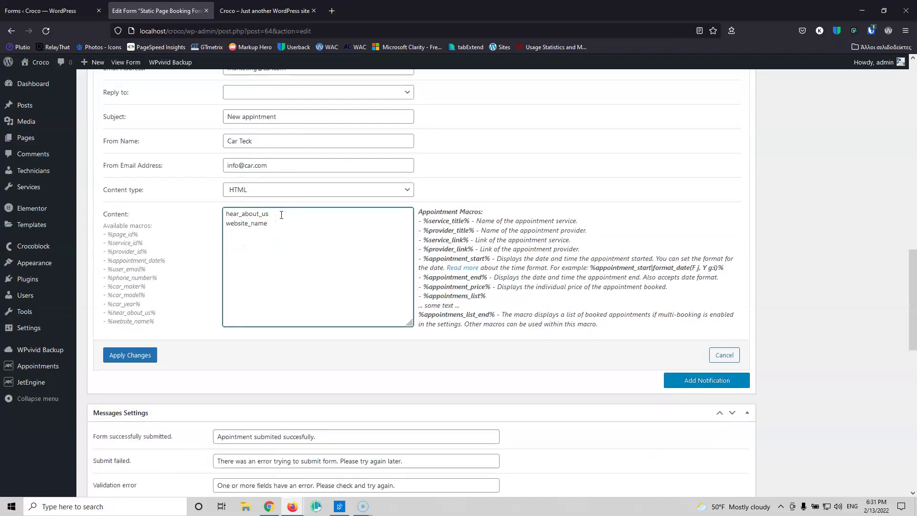
- Write "A new appointment was registered." above the field names, followed by "The visitor hear about us from %hear_about_us%"
key(Return)
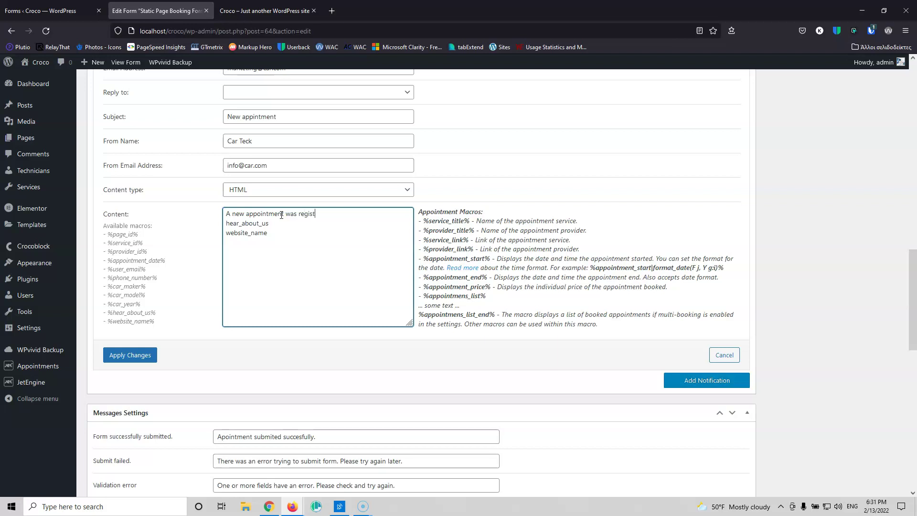
text(.)
key(Return)
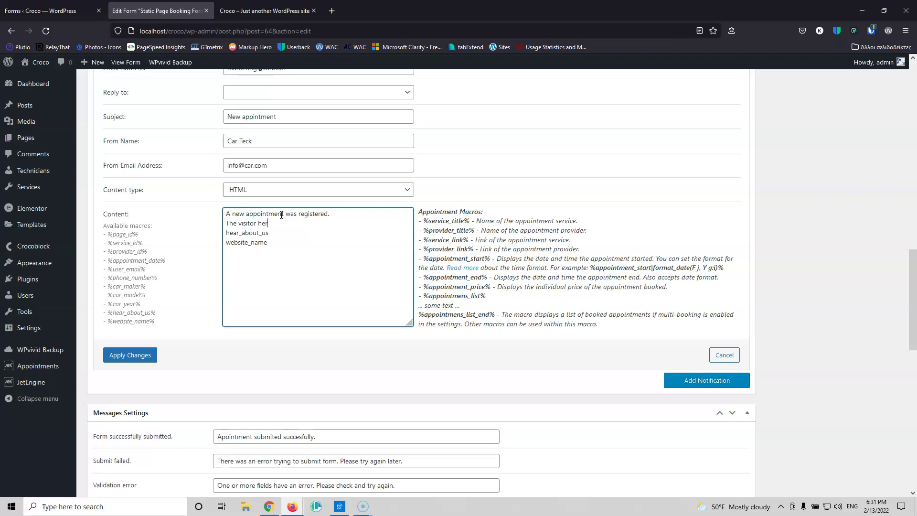
text(The visitor hear abbout us from)
key(Delete)
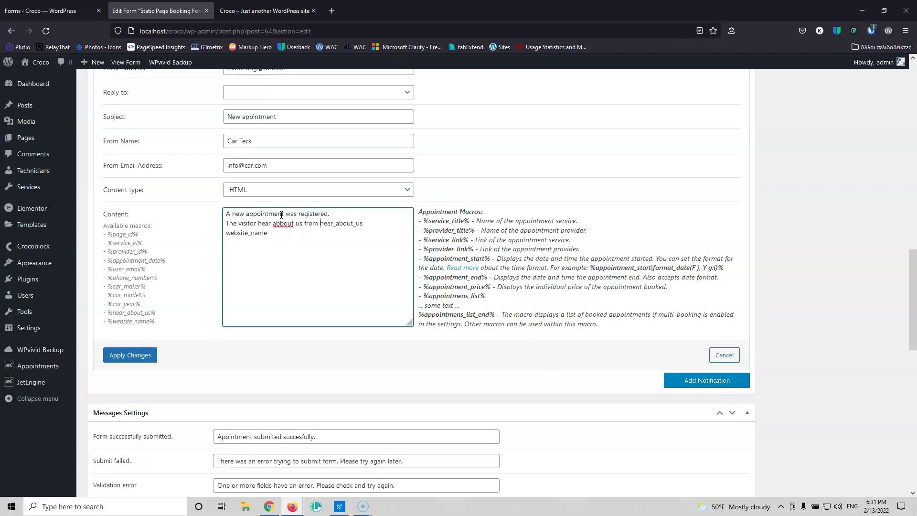
text(%)
click(370, 224)
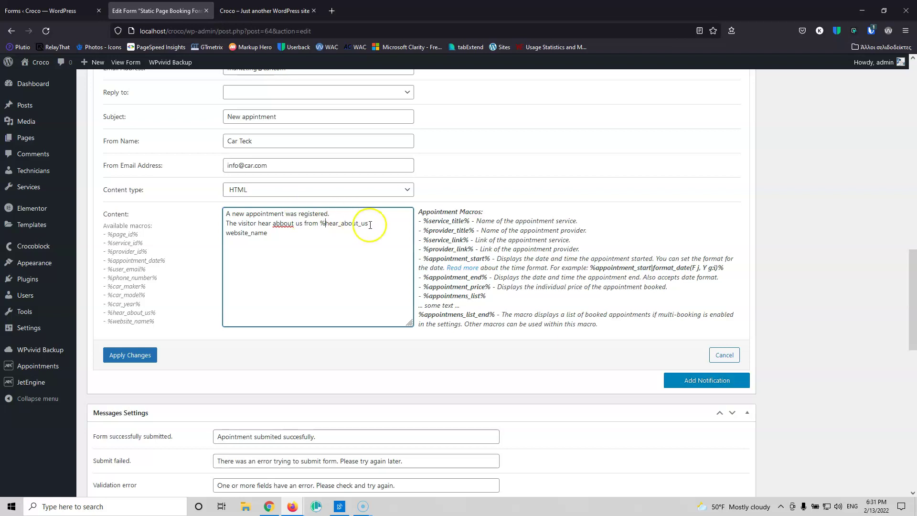
text(%)
click(280, 225)
key(BackSpace)
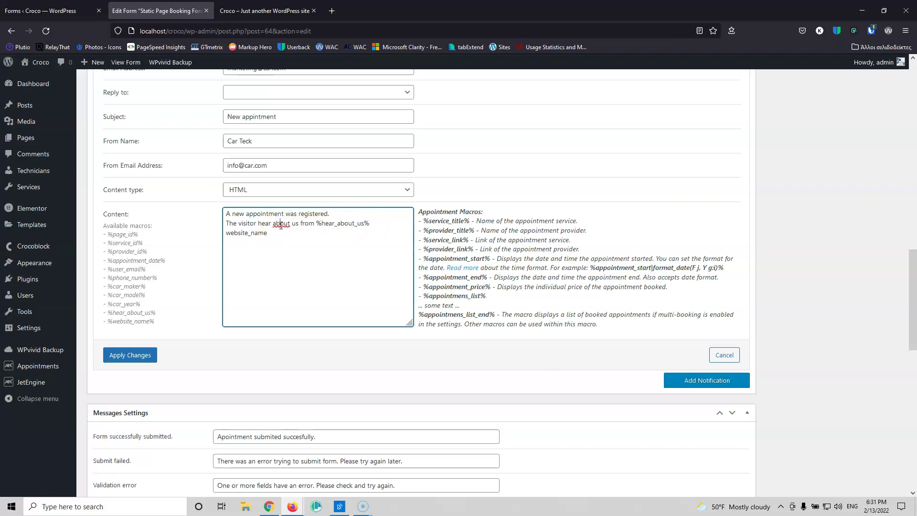
- Move website_name directly after the %hear_about_us% macro and turn it into the bracketed macro (%website_name%)
click(380, 222)
key(Delete)
key(Delete)
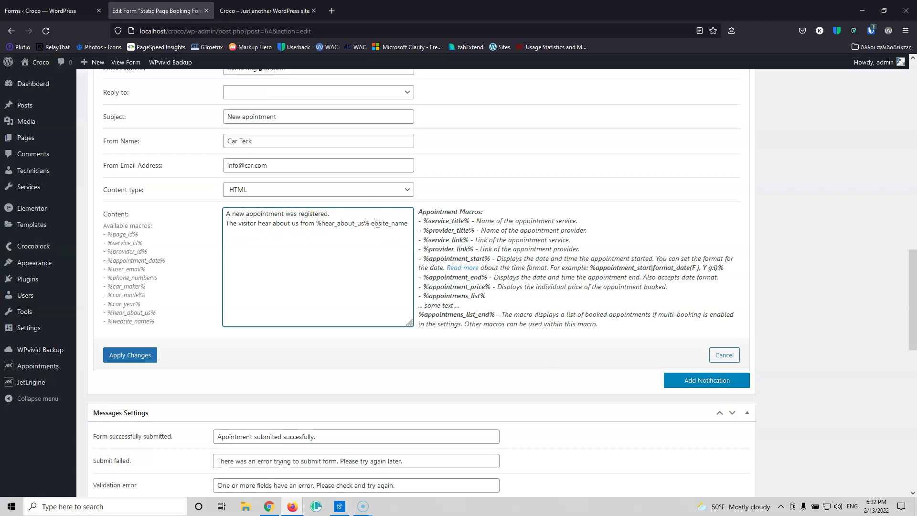
text(w)
text(()
text(%)
key(Delete)
text(w)
click(377, 231)
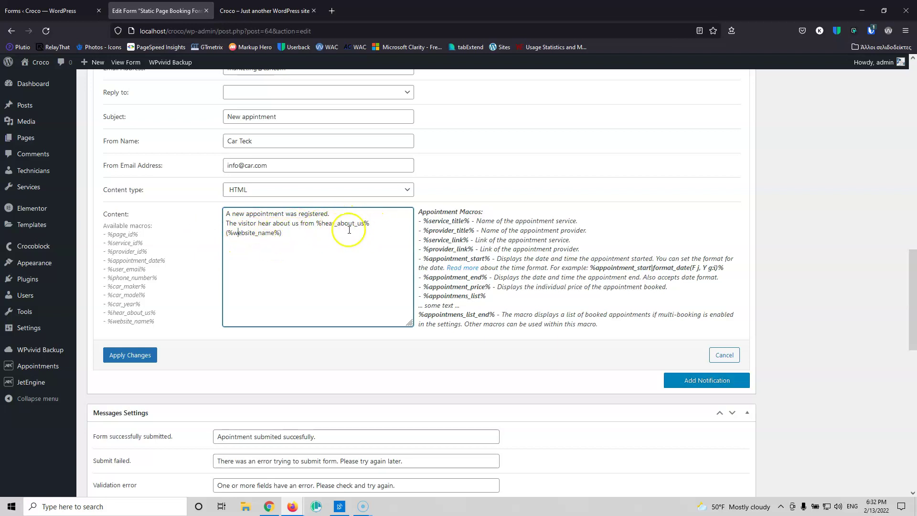
click(292, 236)
- Apply the marketing notification's changes and update the Static Page Booking Form
click(146, 355)
scroll(451, 278, up, 10)
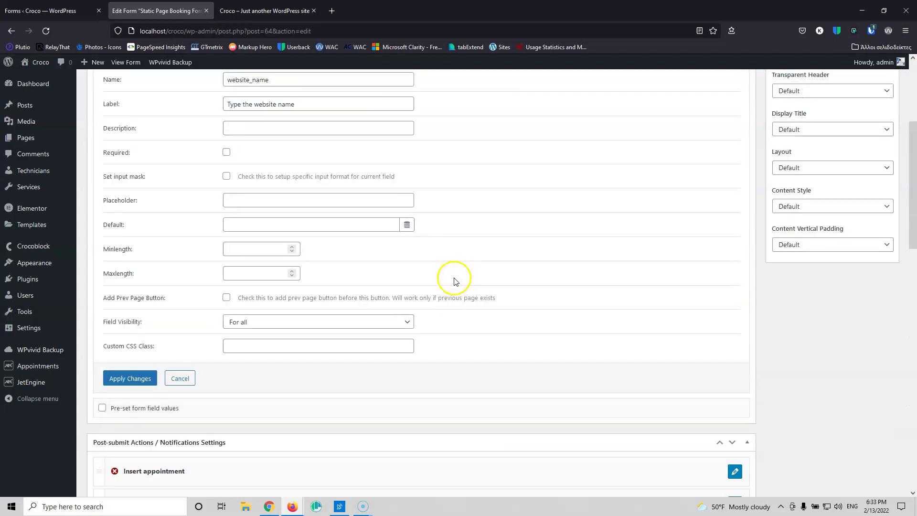
scroll(526, 296, up, 4)
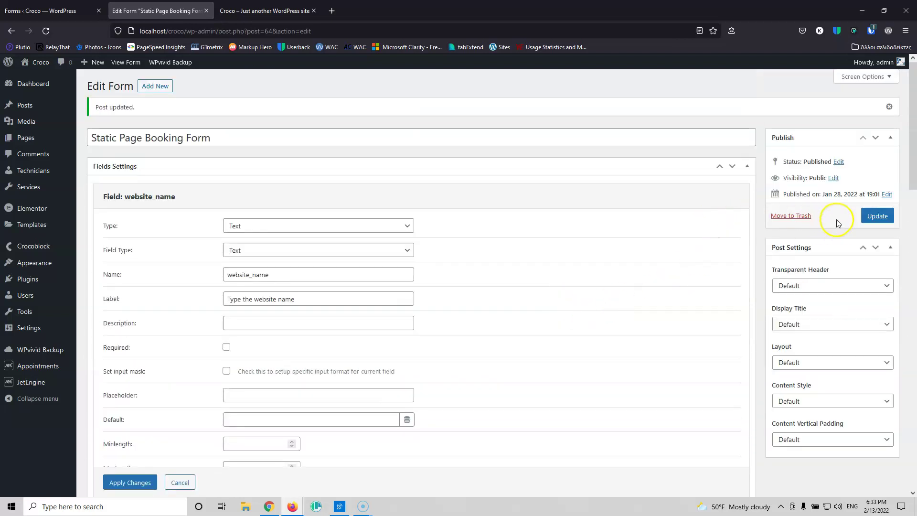
click(877, 216)
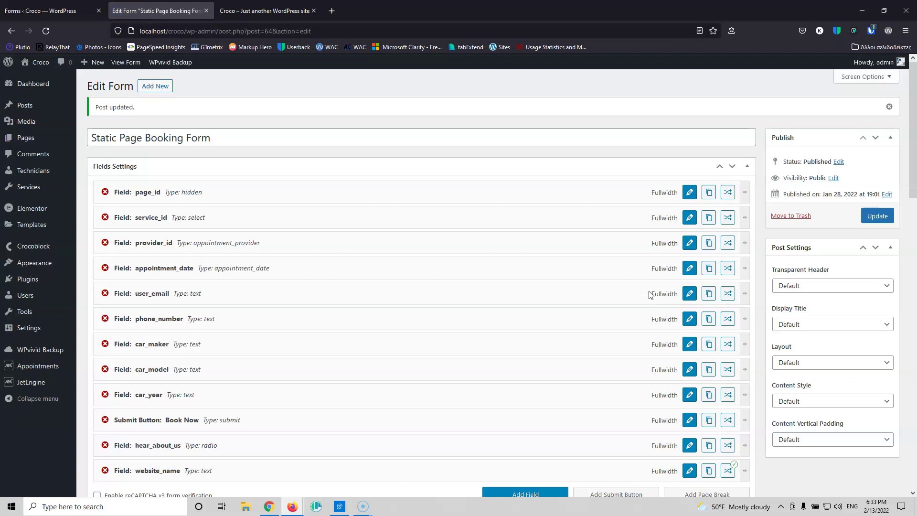
click(612, 285)
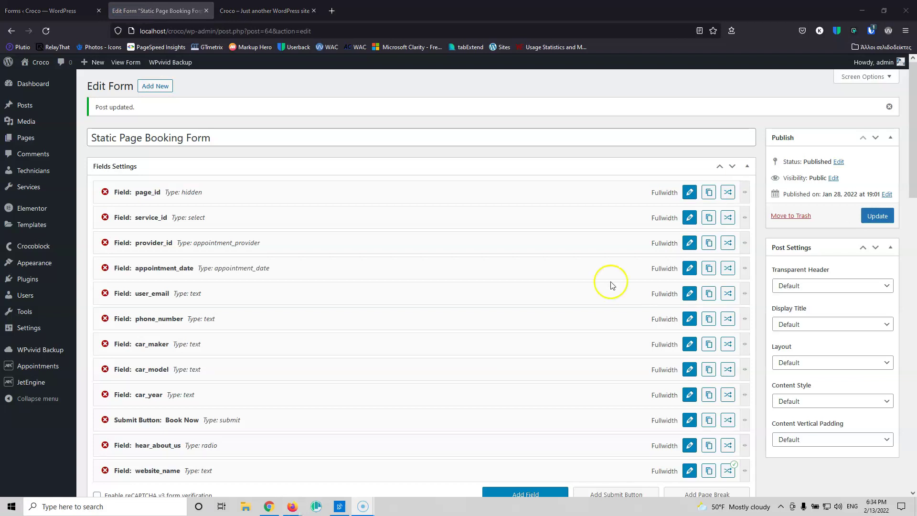
- Reload the site's booking page to test the updated form
click(264, 10)
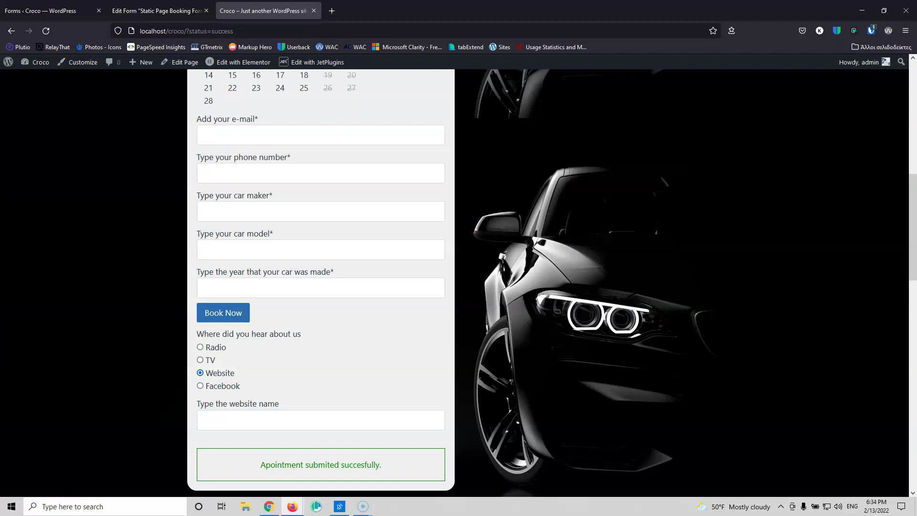
scroll(130, 204, up, 4)
click(46, 30)
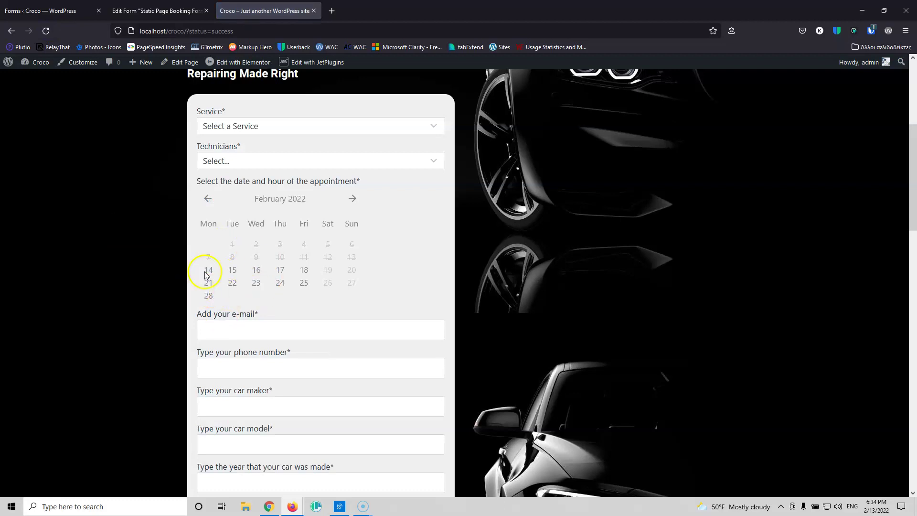
- Choose the Change tyres service and the second listed technician in the booking form
click(289, 128)
click(268, 165)
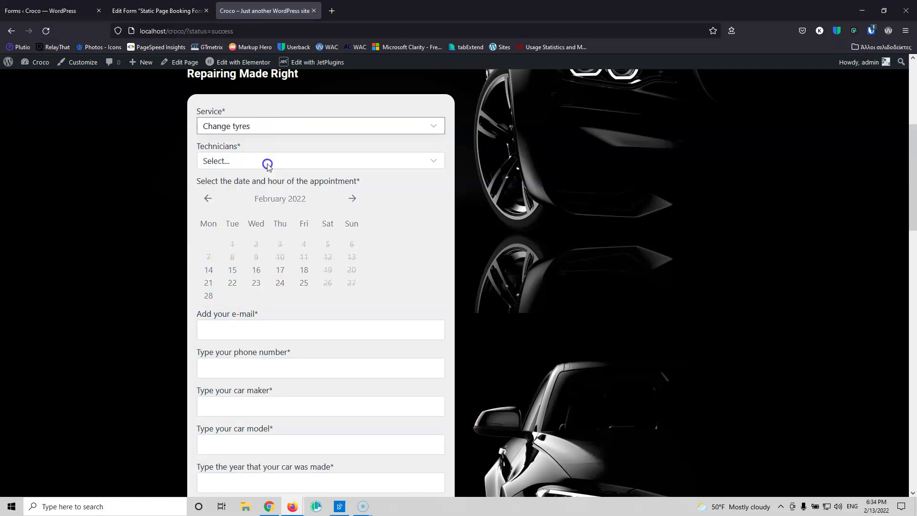
click(259, 159)
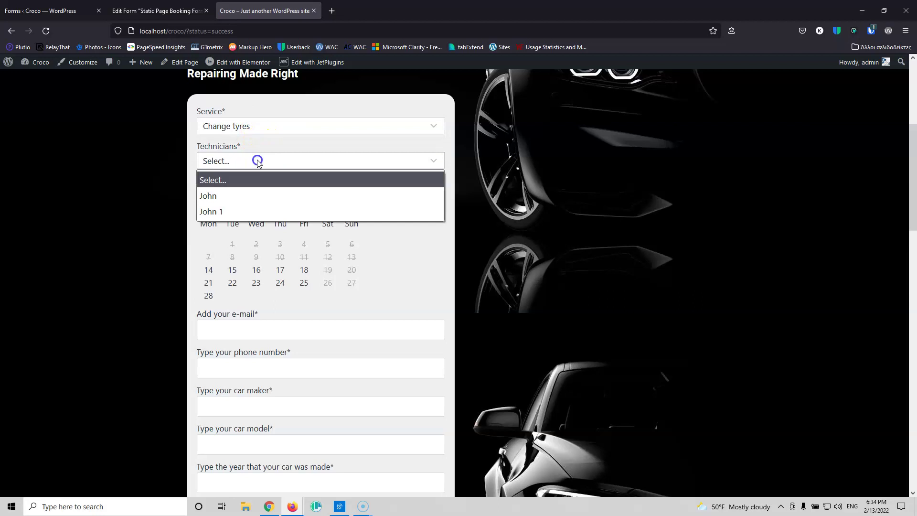
click(247, 211)
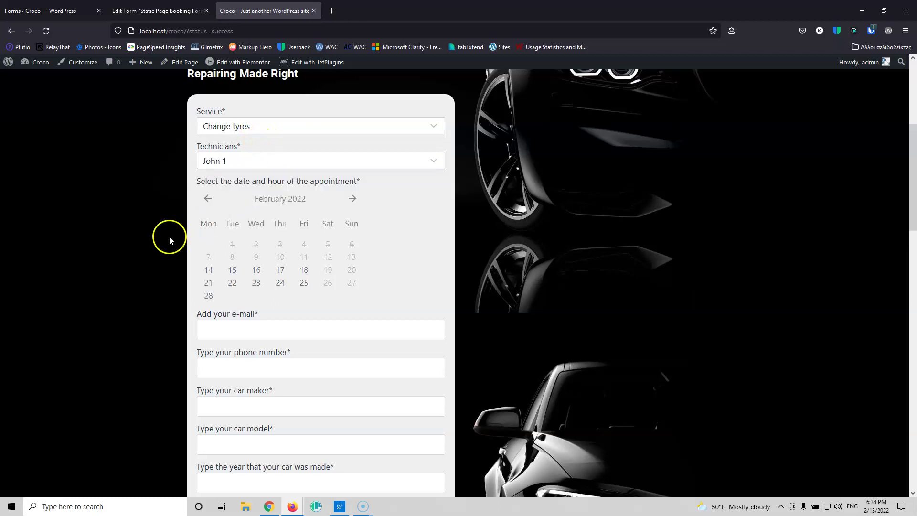
- Set the appointment to February 23, 2022 in the 13:15-14:00 time slot
scroll(191, 225, down, 2)
click(233, 189)
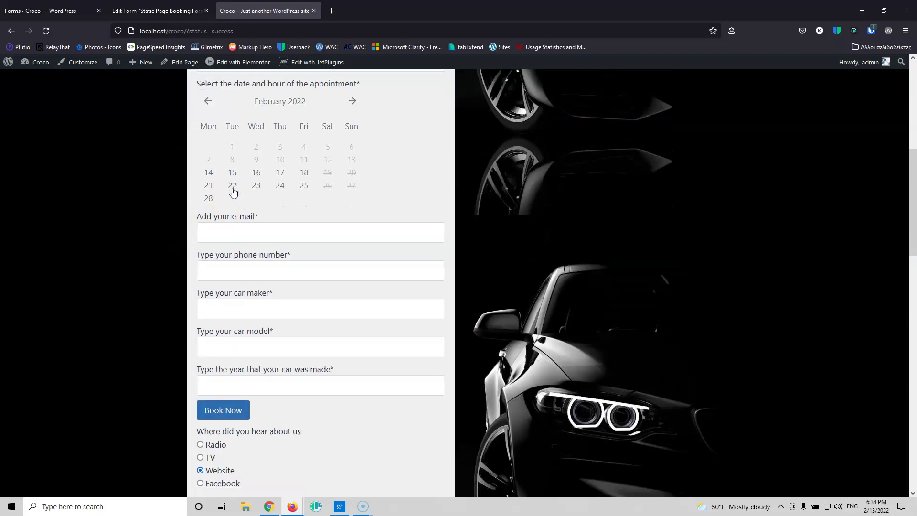
click(254, 187)
click(269, 244)
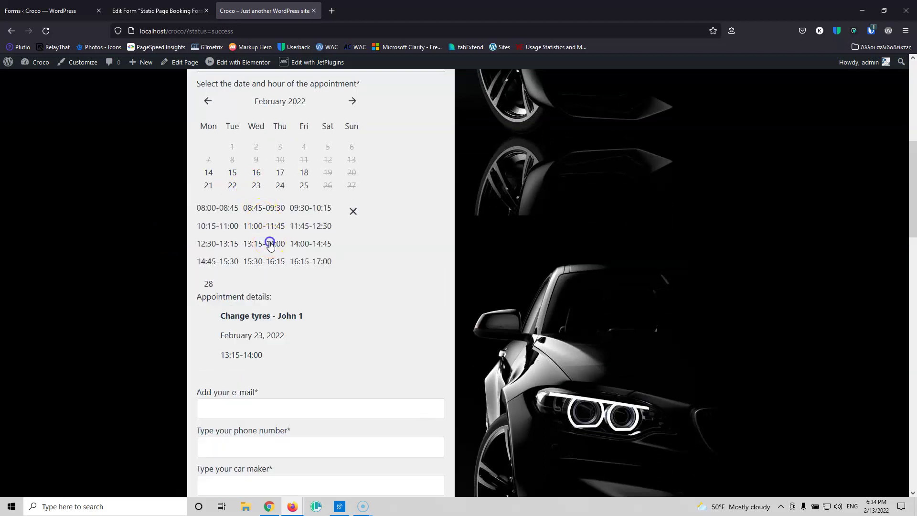
- Fill in the customer's e-mail and phone number with the previously used entries
click(244, 409)
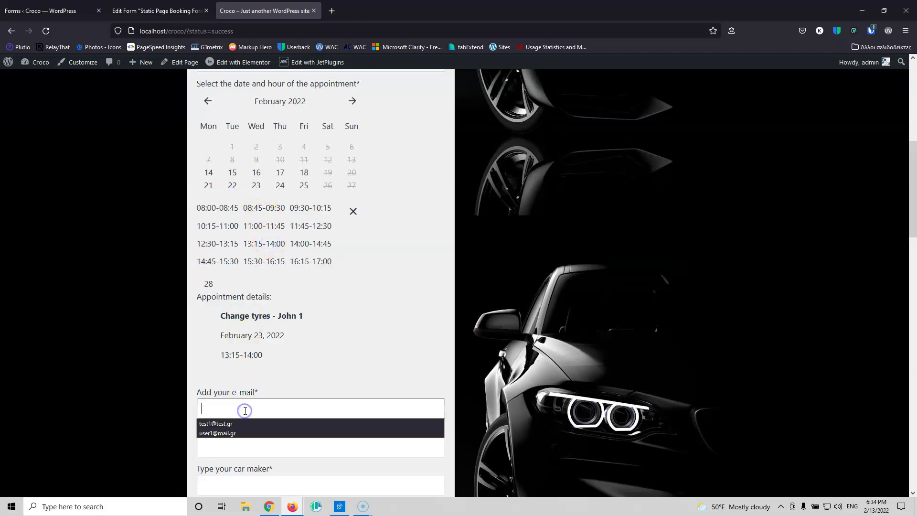
click(233, 436)
scroll(154, 371, down, 3)
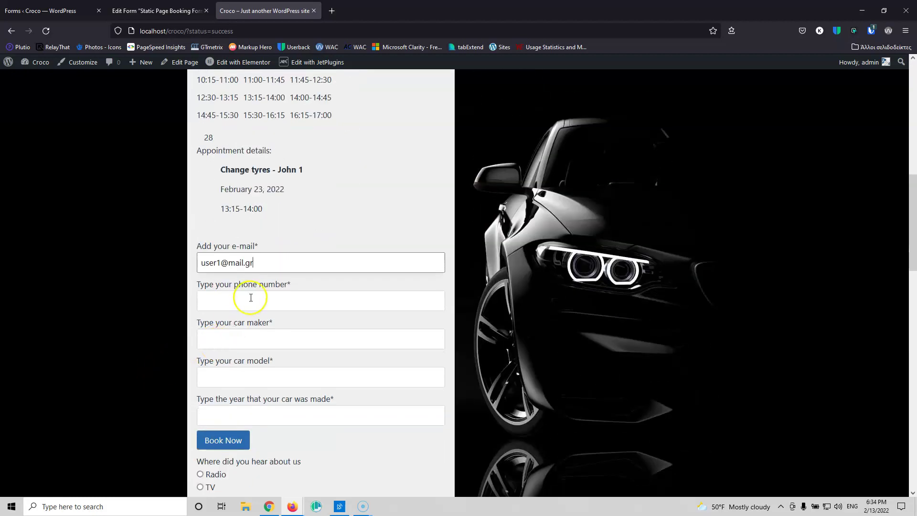
click(251, 297)
click(233, 315)
- Enter Honda as the car maker, S2000 as the model and 2011 as the year made
click(232, 341)
click(219, 353)
click(220, 377)
click(215, 387)
click(217, 418)
click(218, 430)
scroll(131, 323, down, 4)
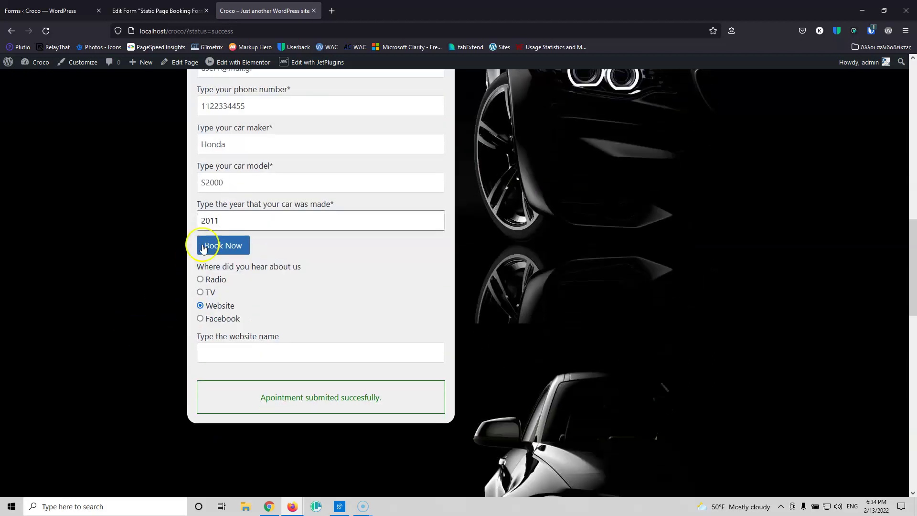
- Choose Radio for where the visitor heard about the shop and submit the booking
click(201, 280)
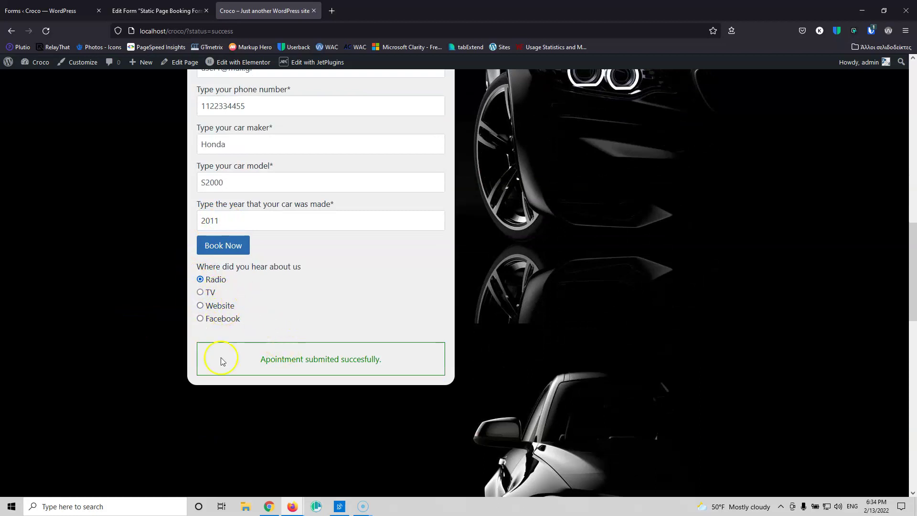
click(216, 243)
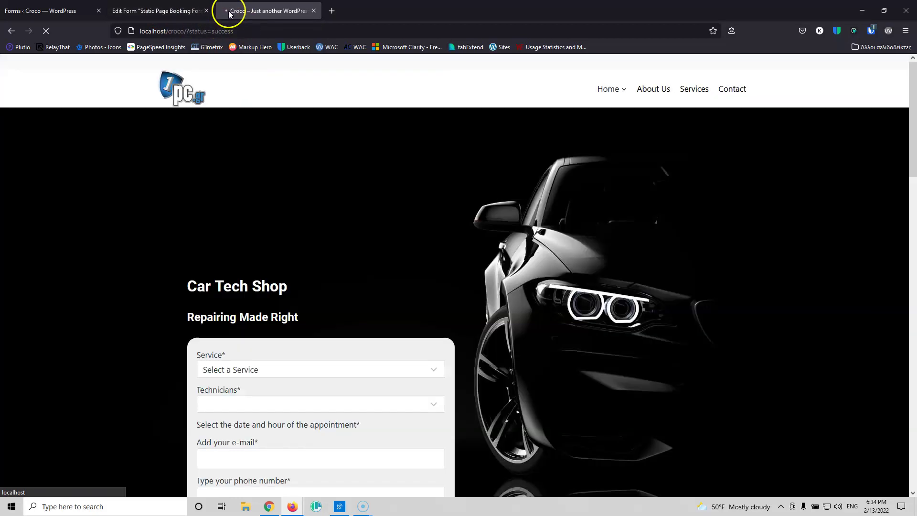
scroll(187, 201, down, 8)
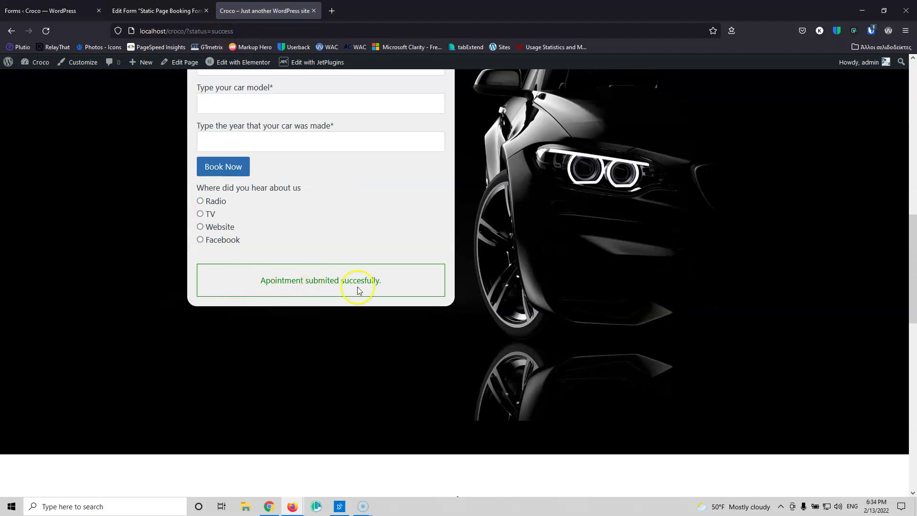
- Back in the form editor, move the Book Now submit button below the website_name field and update the form
click(158, 11)
scroll(125, 298, down, 2)
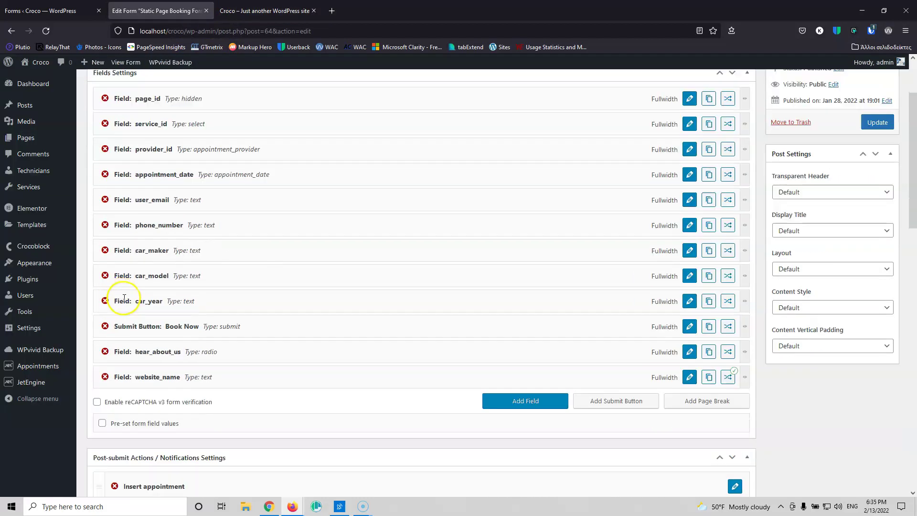
scroll(124, 297, down, 1)
drag(116, 270, 120, 330)
scroll(640, 323, up, 3)
click(879, 216)
- Open the Appointments list in a separate browser tab
mouse_move(47, 368)
click(93, 367)
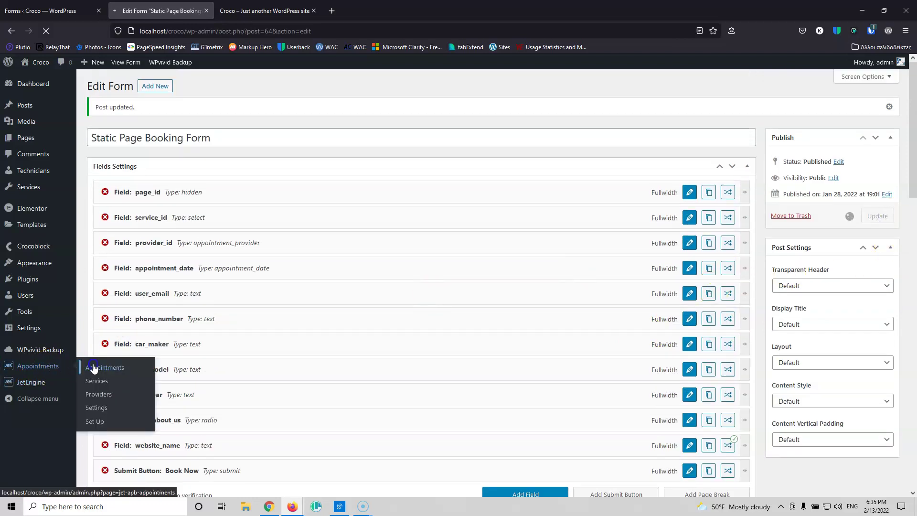
click(249, 11)
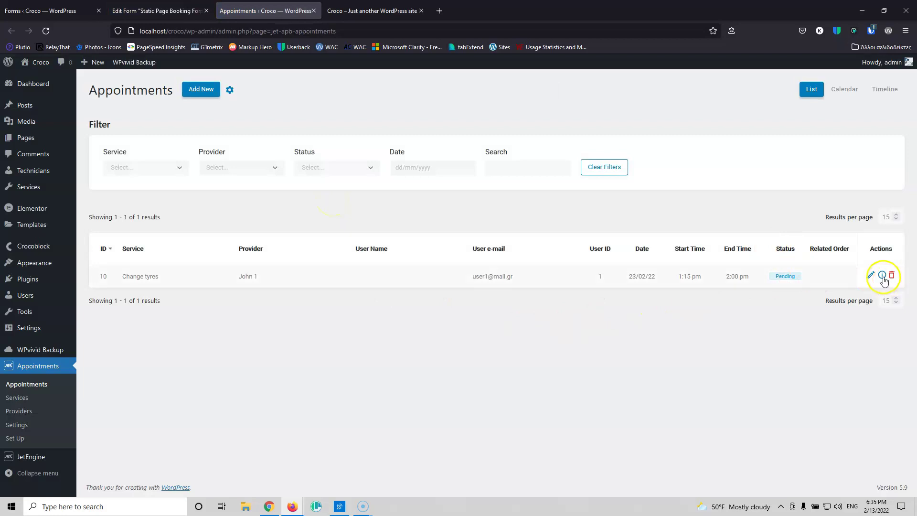
- Review the details of the Change tyres test booking, delete it and close the Appointments list
click(883, 277)
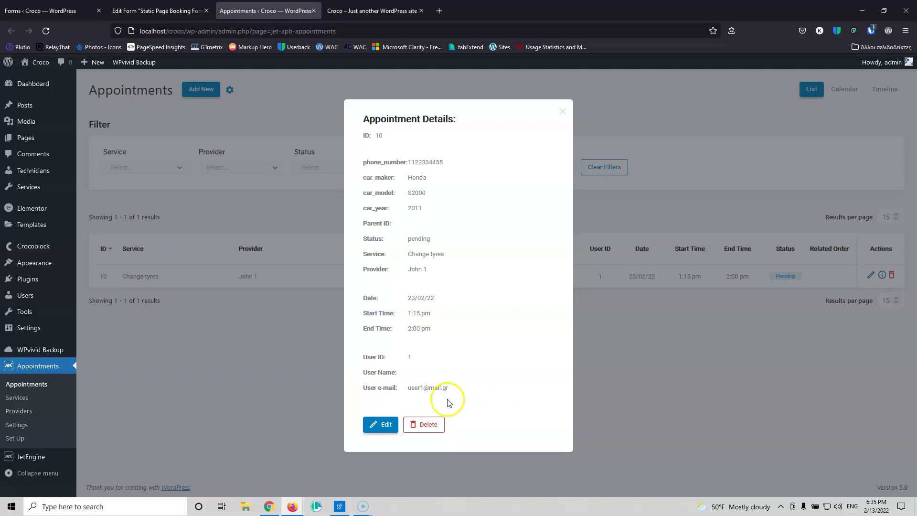
click(420, 425)
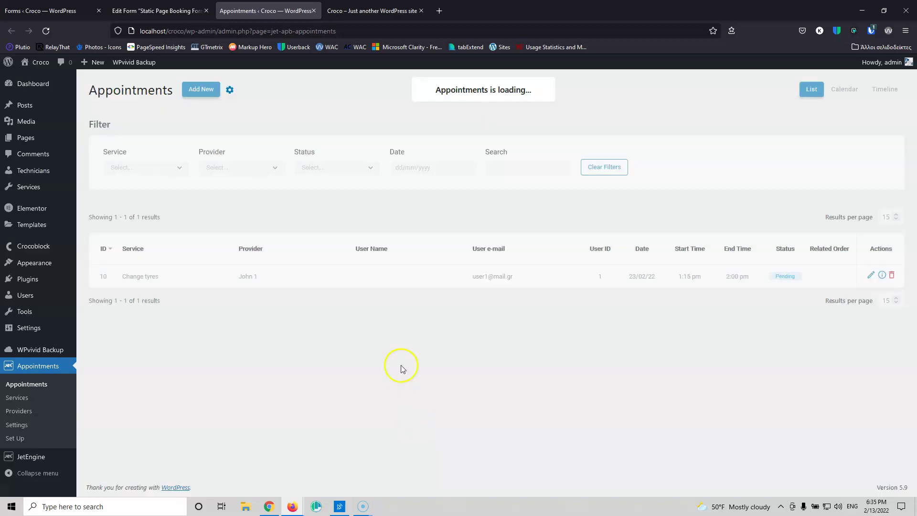
click(313, 11)
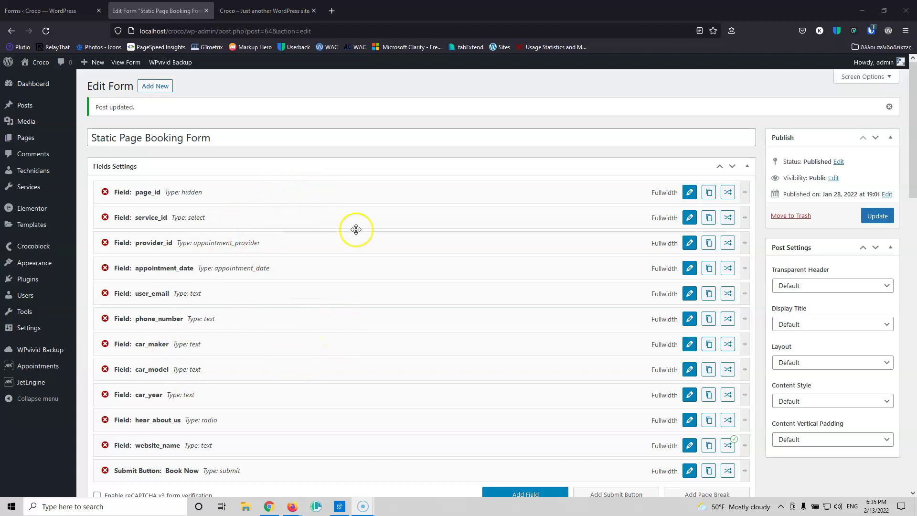
- Open the service_id field of the Static Page Booking Form for editing
click(690, 218)
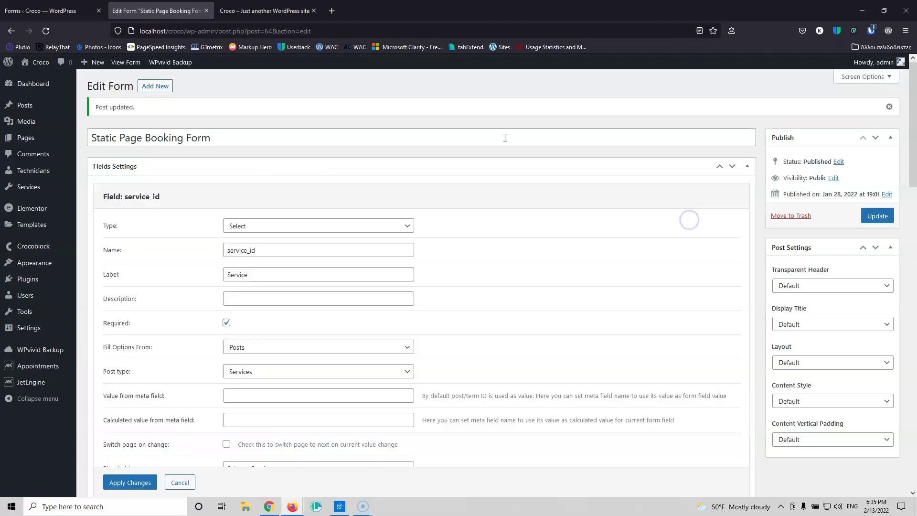
scroll(205, 315, down, 2)
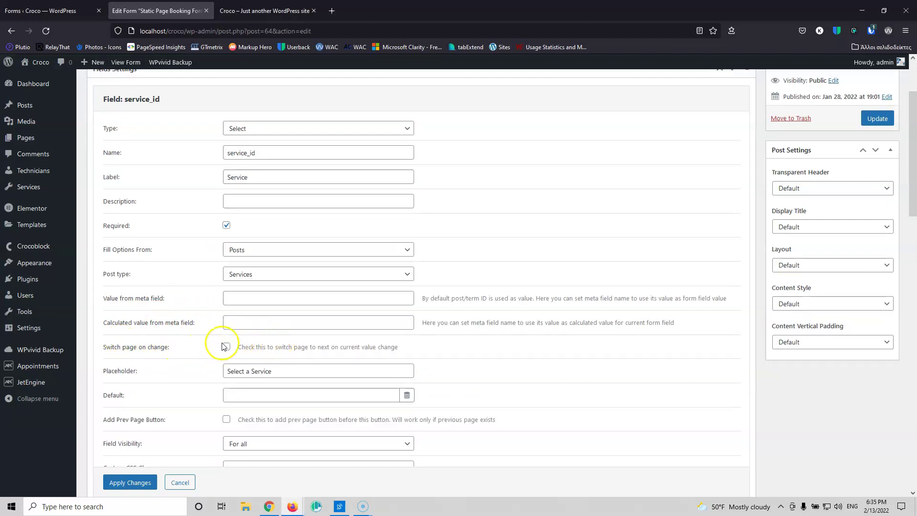
- Try the Text, Select, Radio and Checkboxes types on the service_id field to compare the options each one offers
click(282, 129)
click(272, 144)
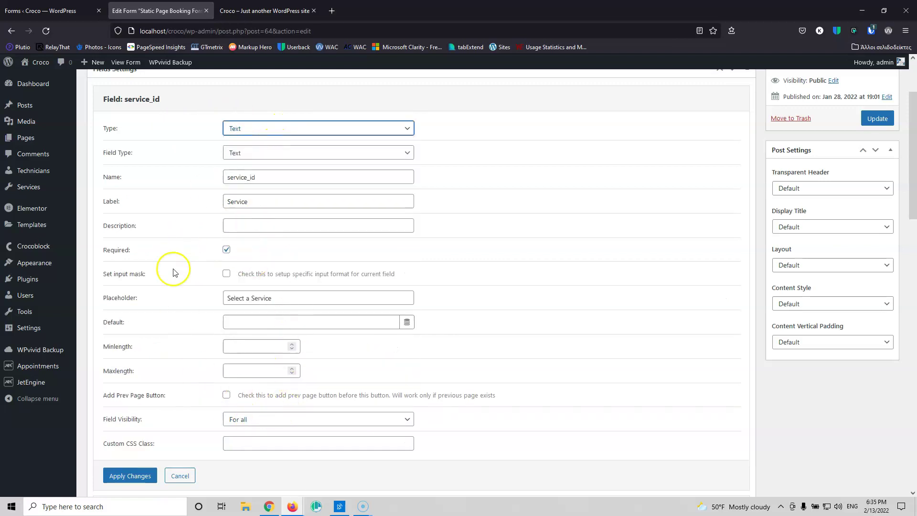
click(266, 130)
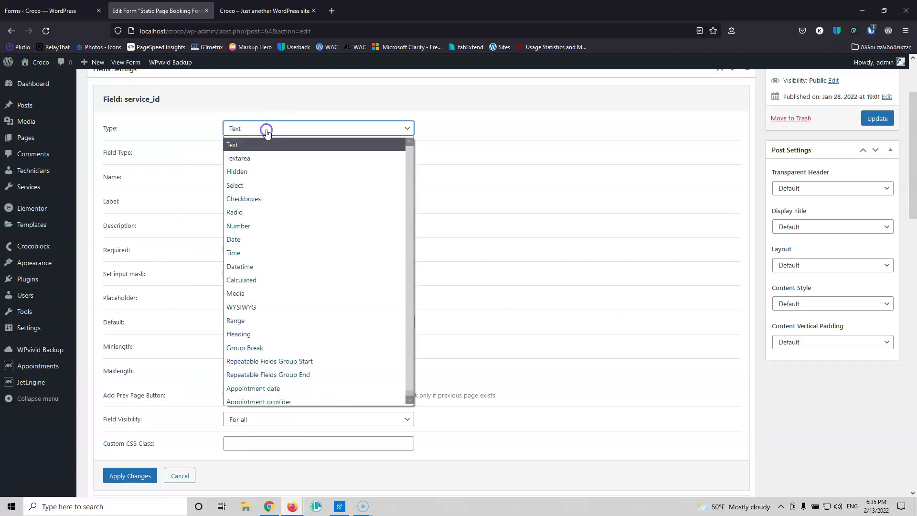
click(259, 185)
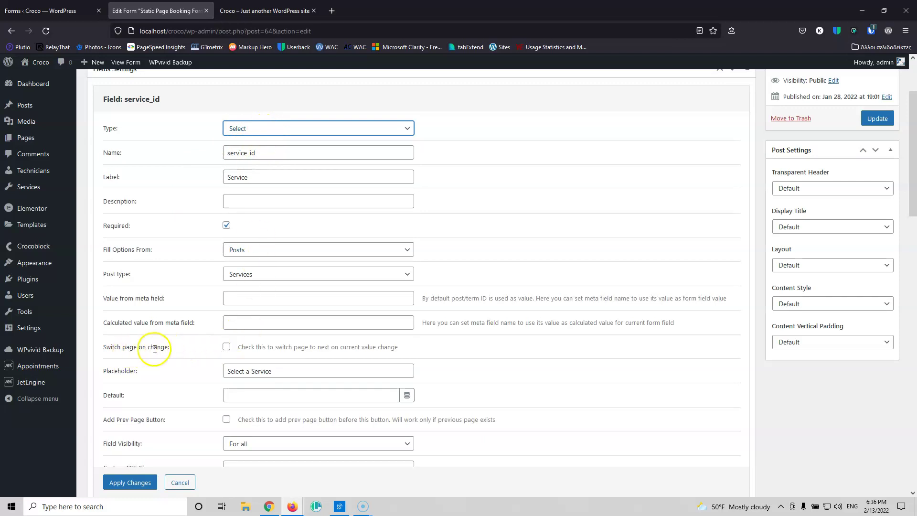
click(266, 129)
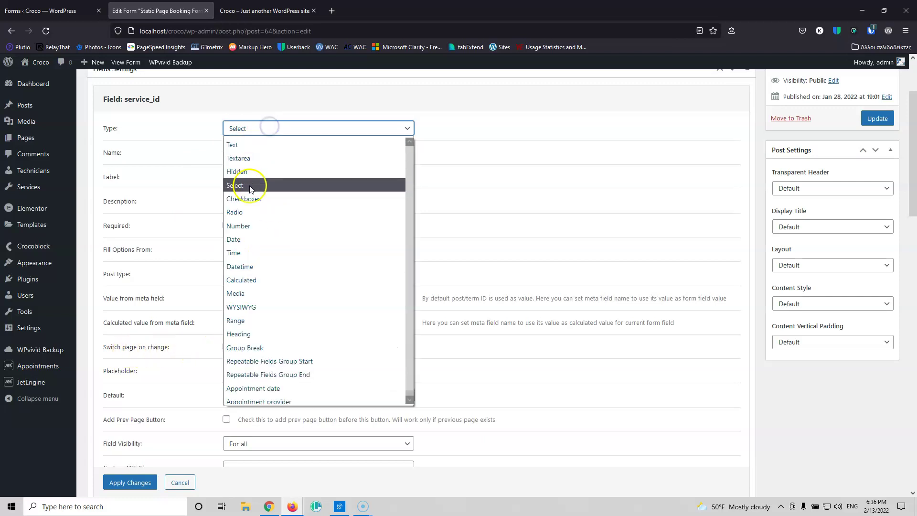
click(250, 212)
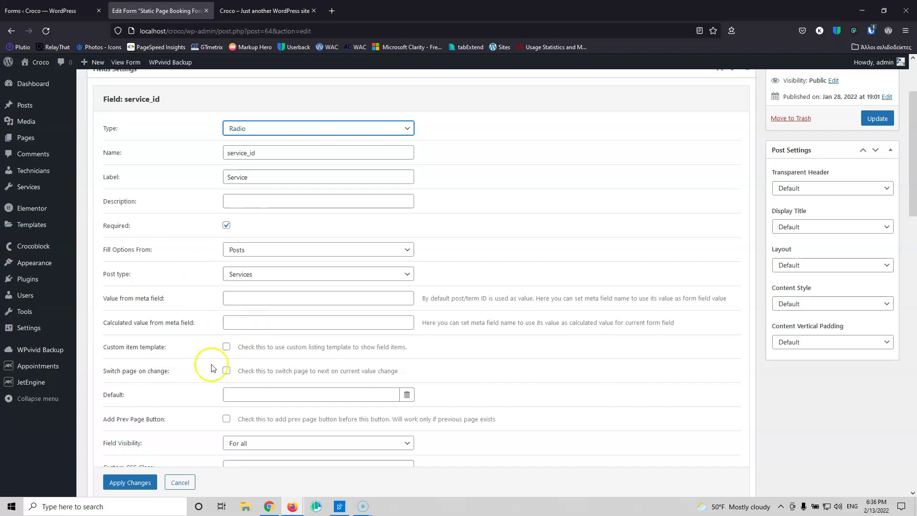
click(269, 127)
click(246, 198)
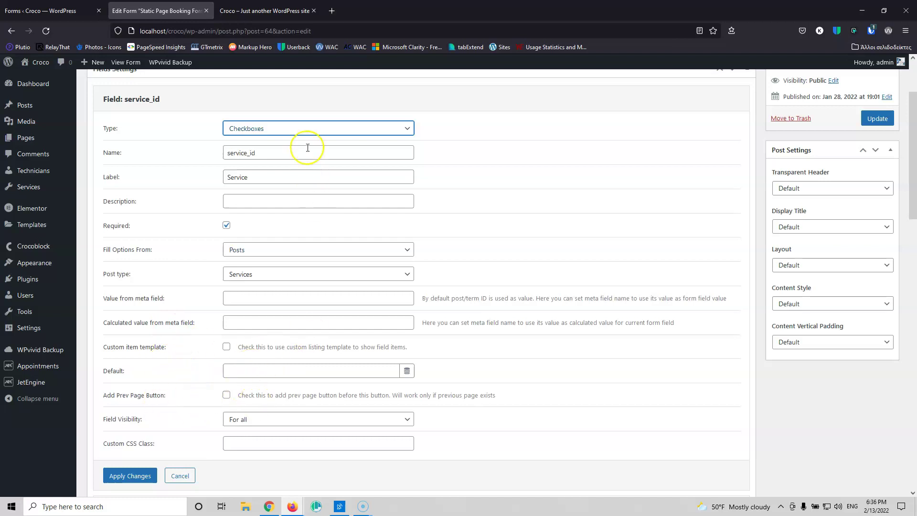
- Set the service_id field's type to Radio with Switch page on change enabled, apply the changes and update the form
click(303, 132)
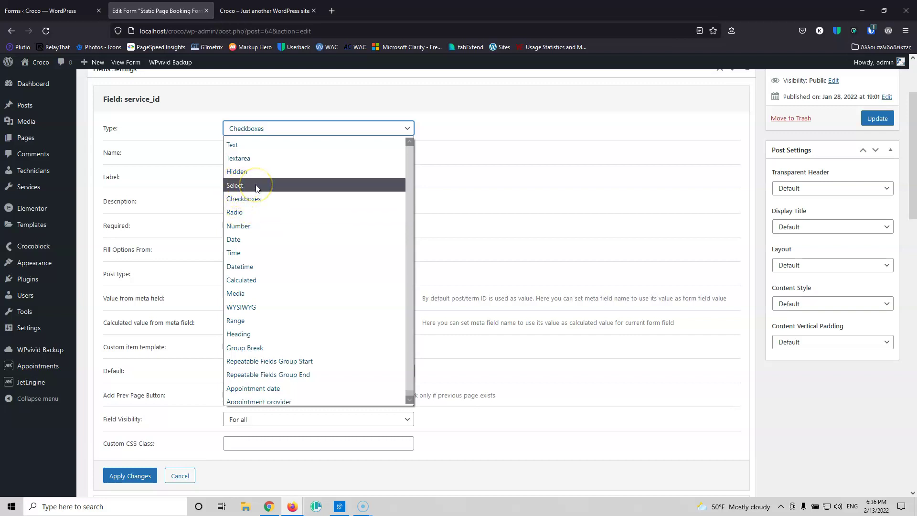
click(265, 212)
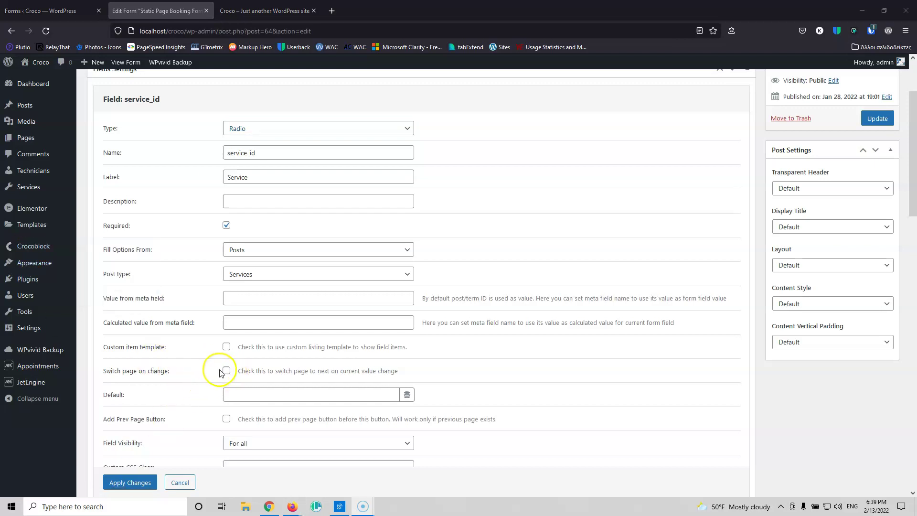
click(226, 371)
click(135, 482)
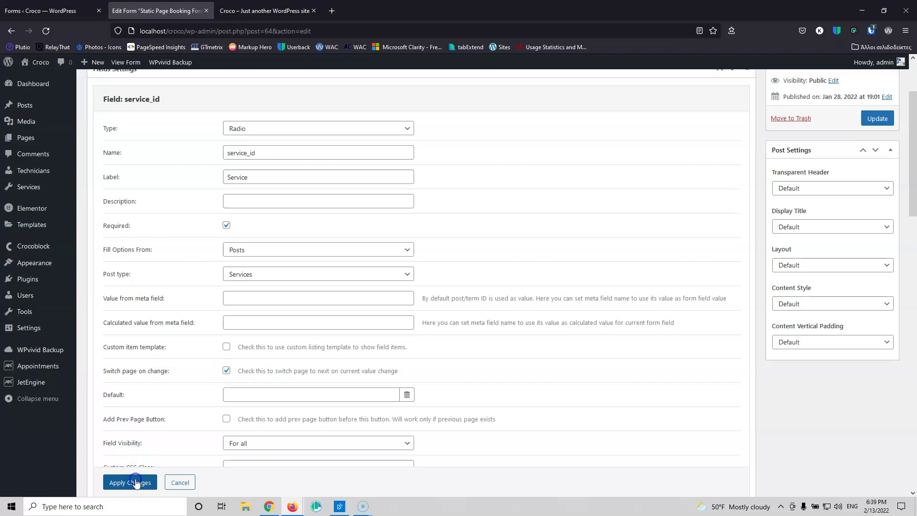
click(875, 123)
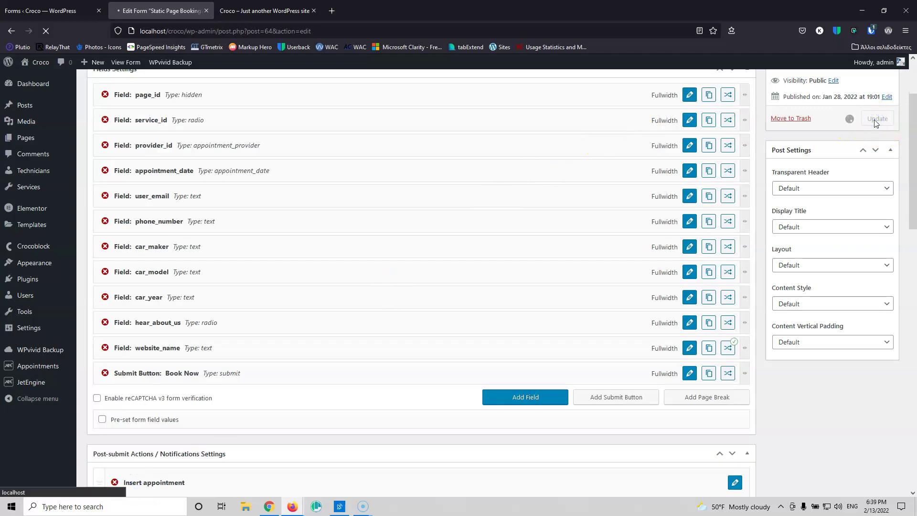
- Reload the site's booking page and test the Service radio options by choosing Change tyres
click(258, 12)
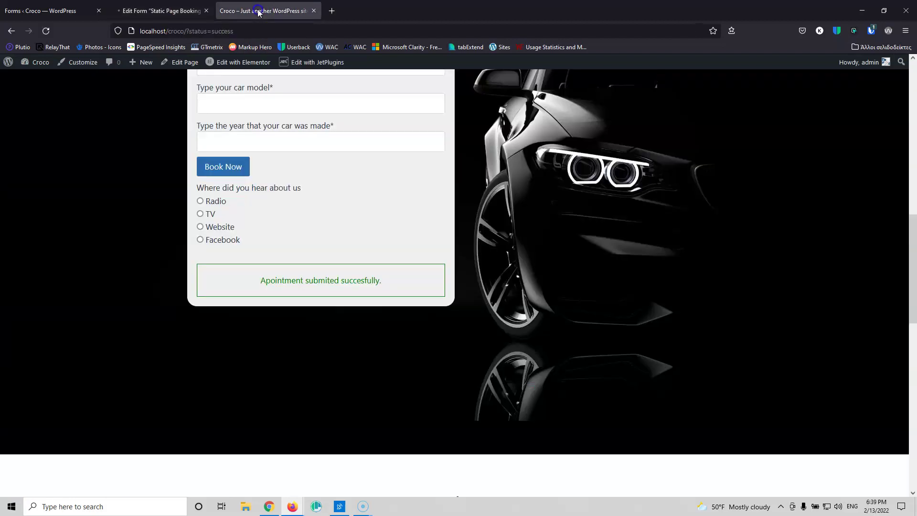
scroll(136, 259, up, 10)
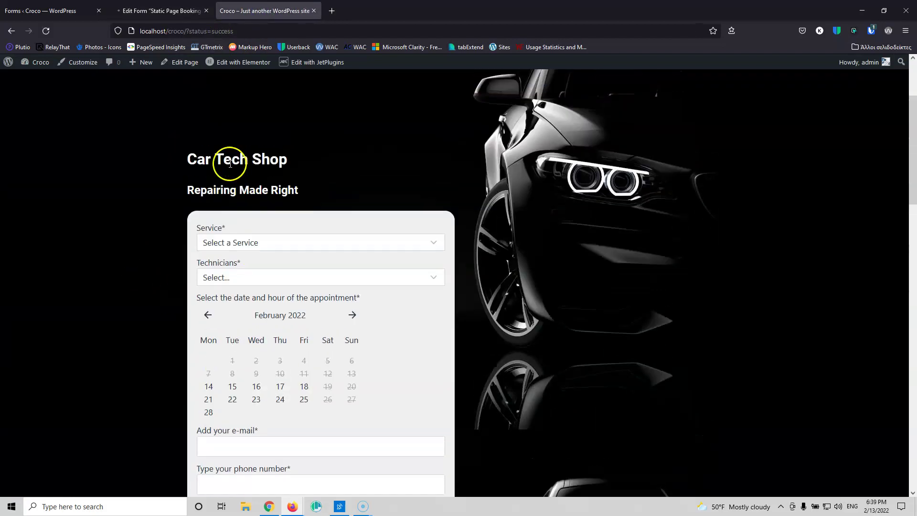
click(46, 31)
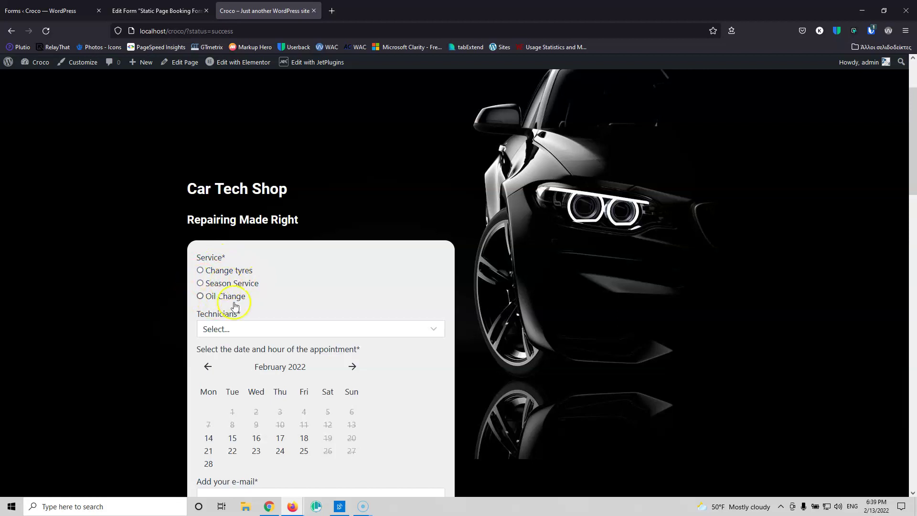
click(201, 271)
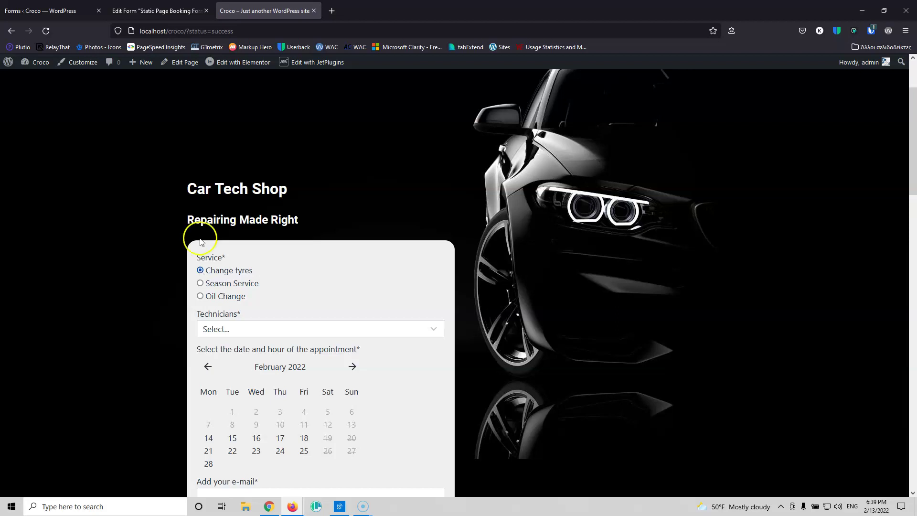
- Add a page break to the Static Page Booking Form, place it directly after the service_id field, and update the form
click(177, 10)
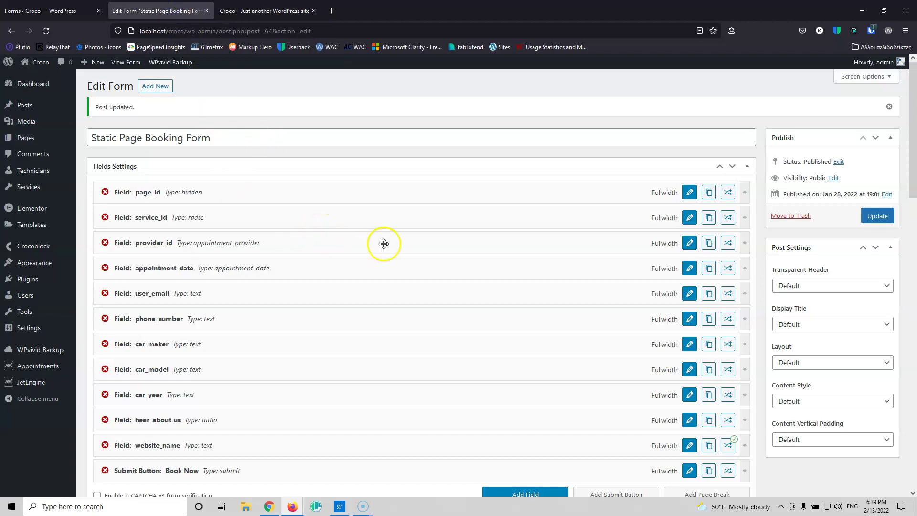
scroll(384, 243, down, 1)
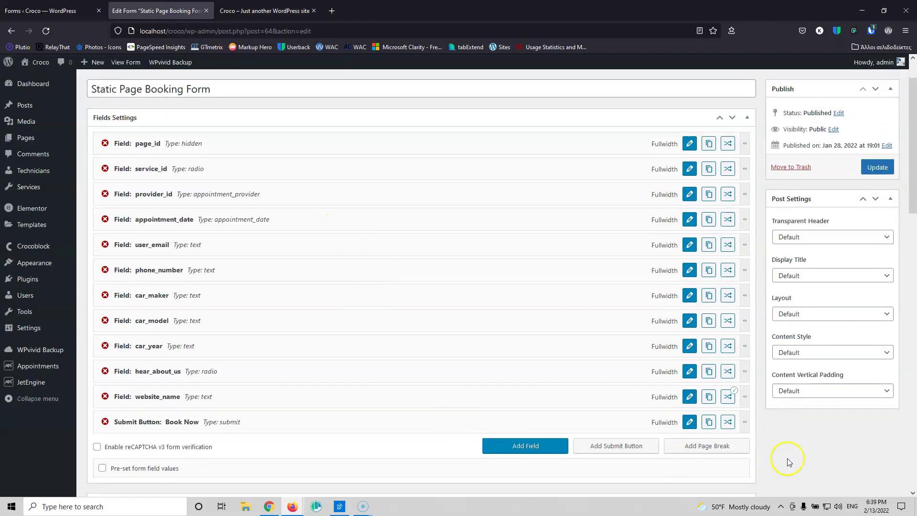
click(707, 449)
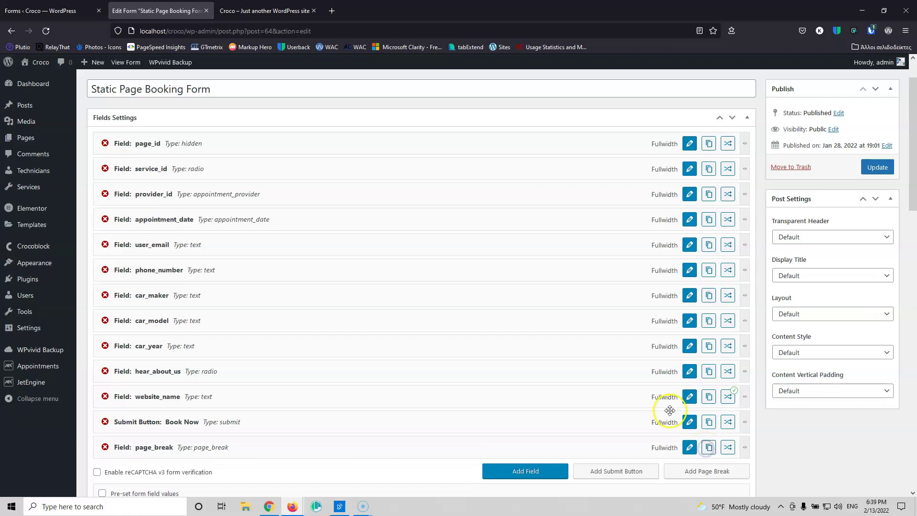
drag(112, 444, 111, 185)
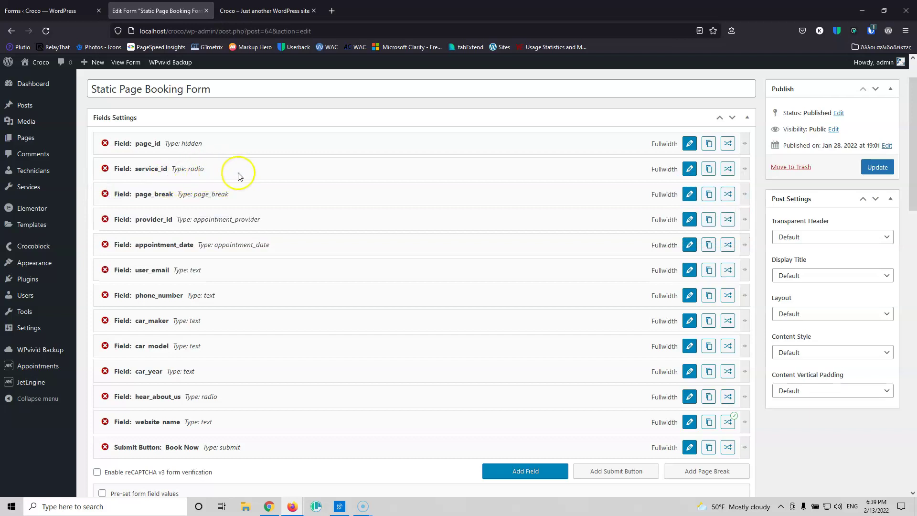
click(877, 168)
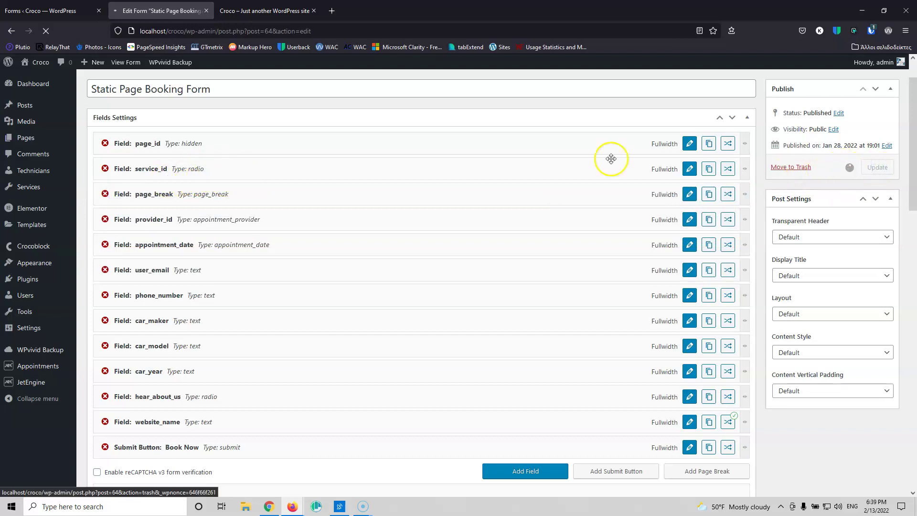
- Reload the site's booking page and test page switching by choosing the Oil Change service
click(229, 9)
click(46, 31)
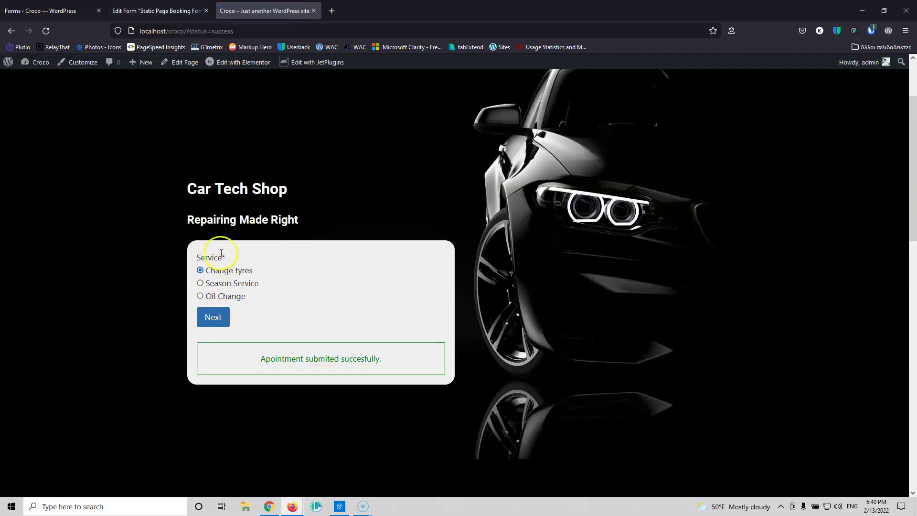
click(200, 297)
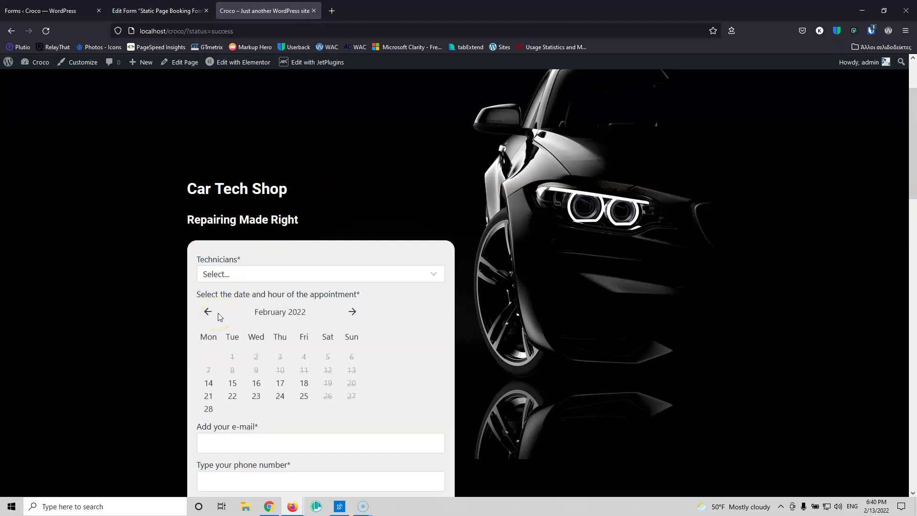
- Change the service_id field's type to Checkboxes, apply the changes and update the form
click(155, 10)
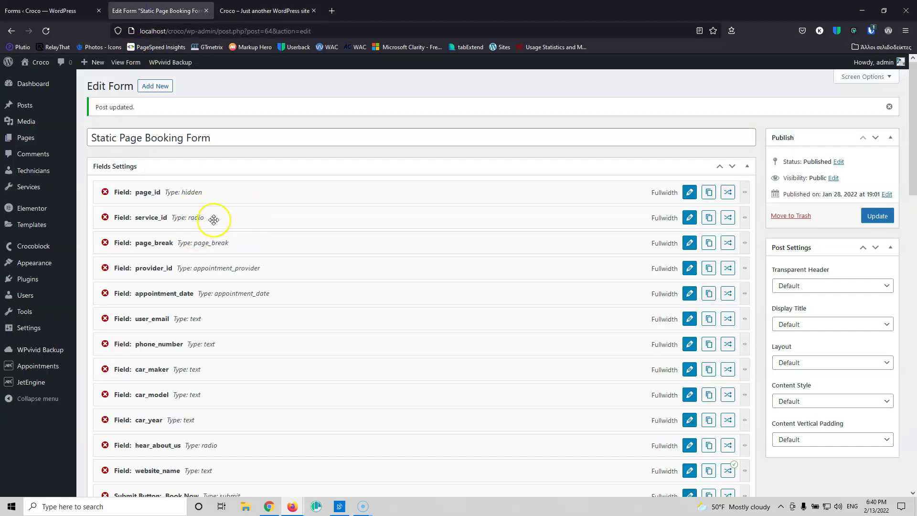
click(690, 218)
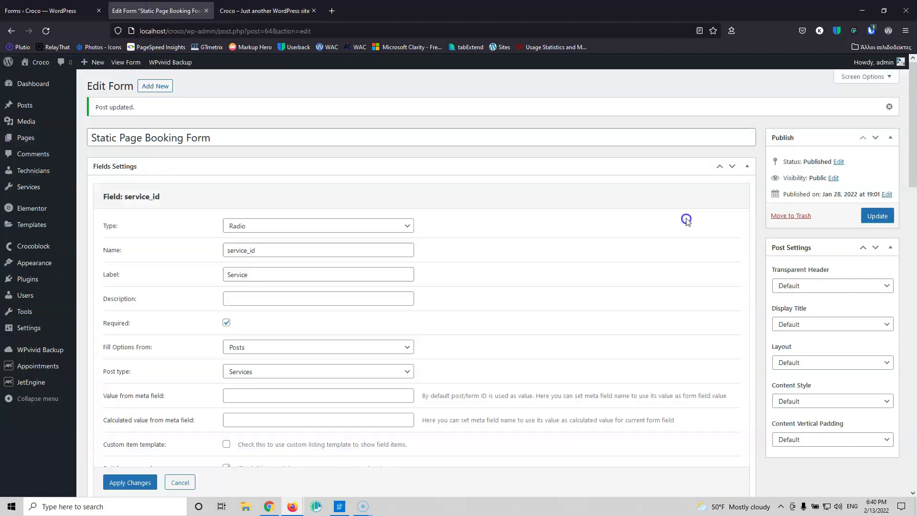
click(247, 228)
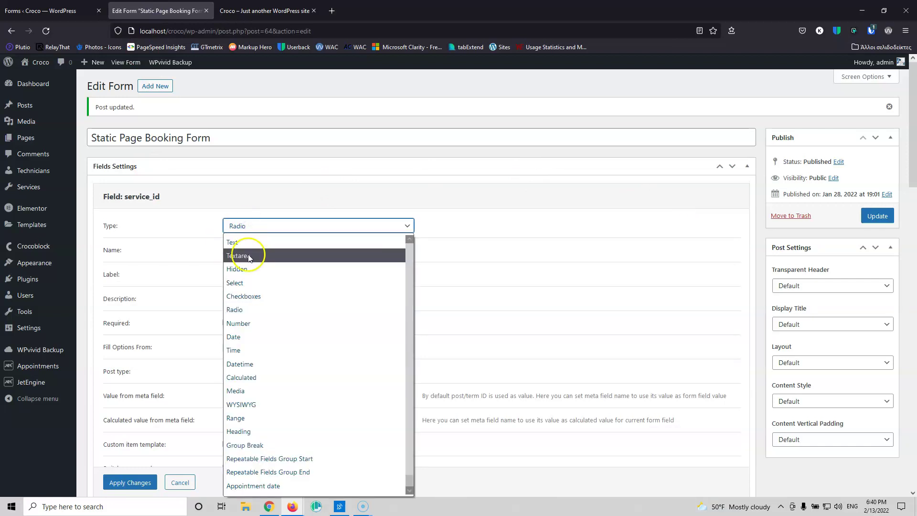
click(267, 296)
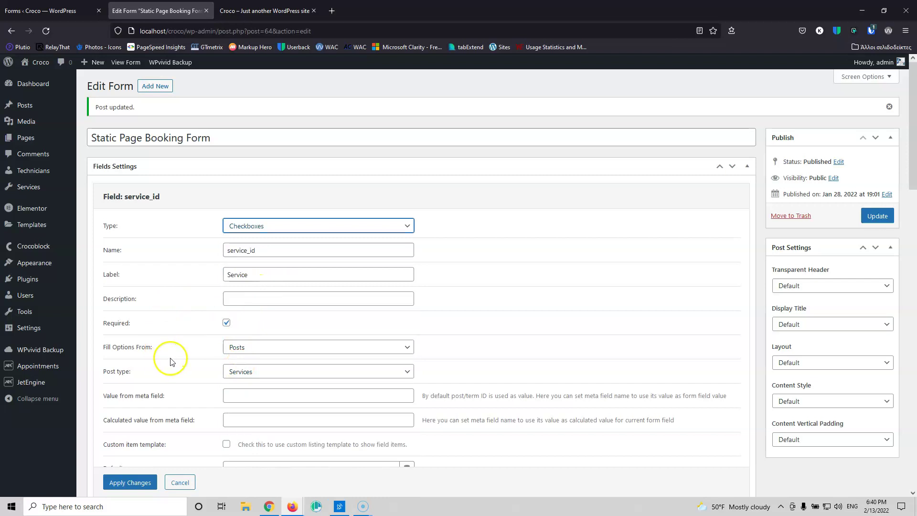
scroll(182, 354, down, 2)
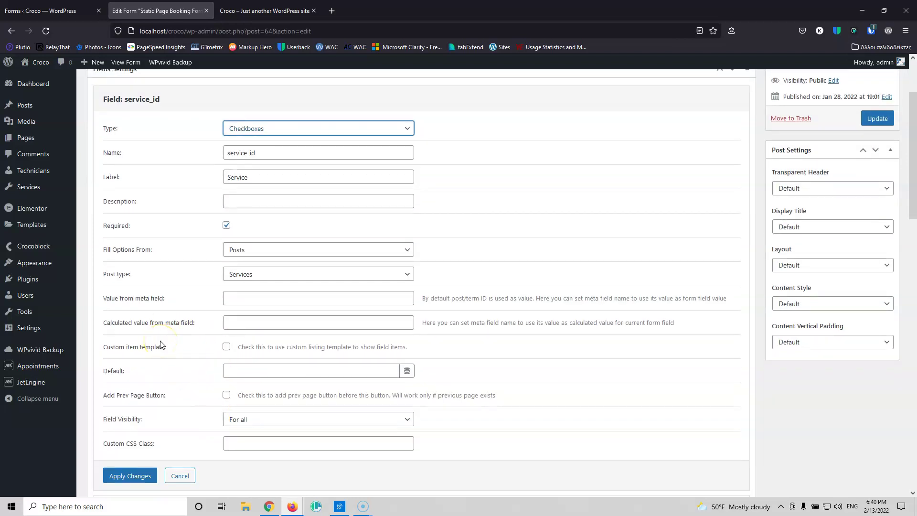
click(130, 475)
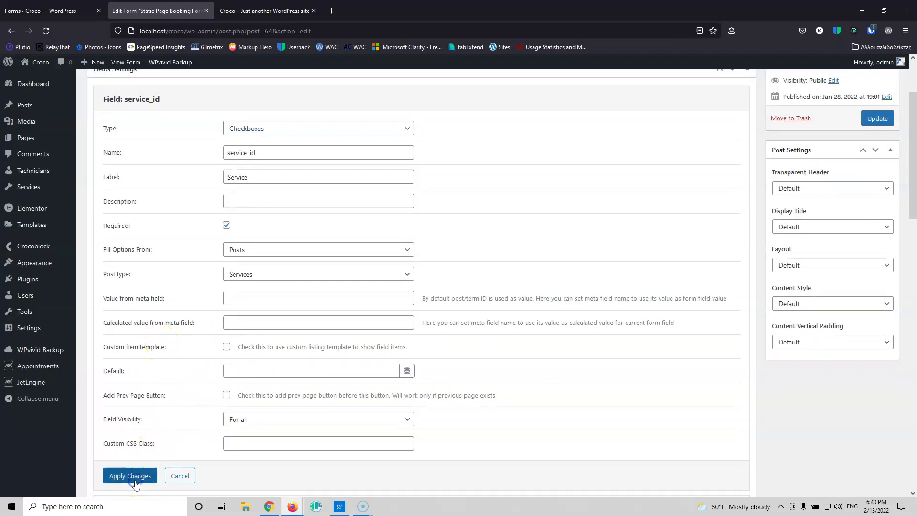
scroll(764, 239, up, 2)
click(878, 216)
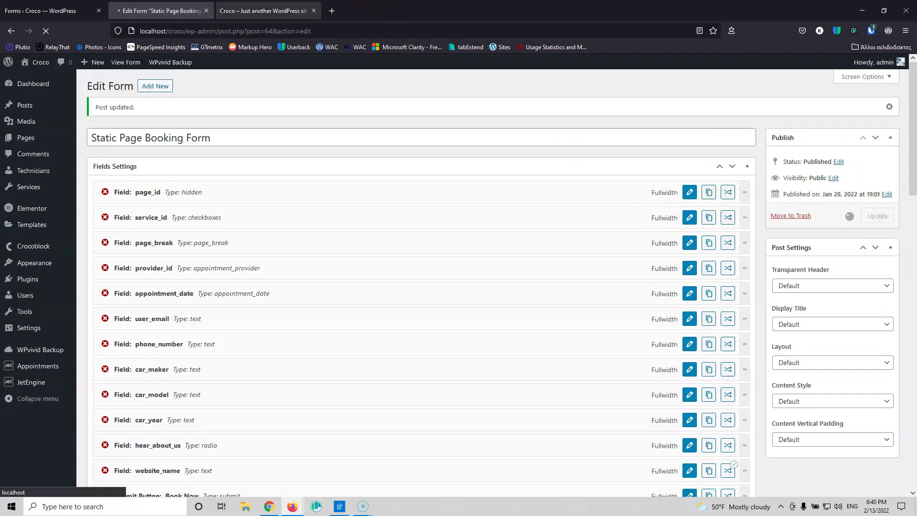
- Reload the booking page, tick Oil Change, advance to the second form page and look through its fields
click(277, 5)
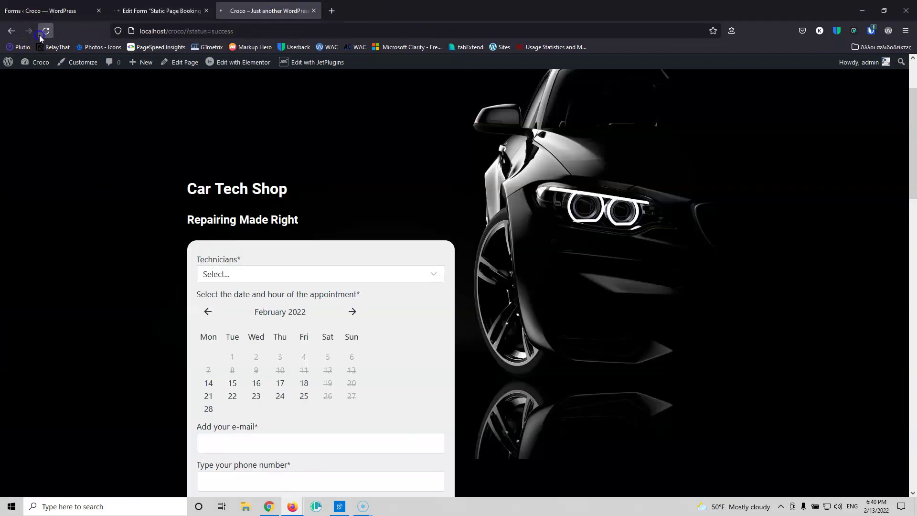
click(42, 34)
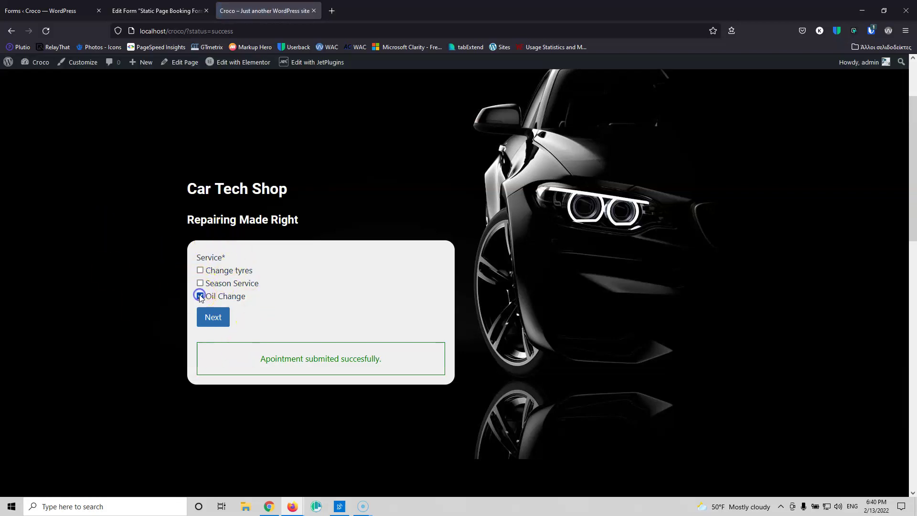
click(214, 319)
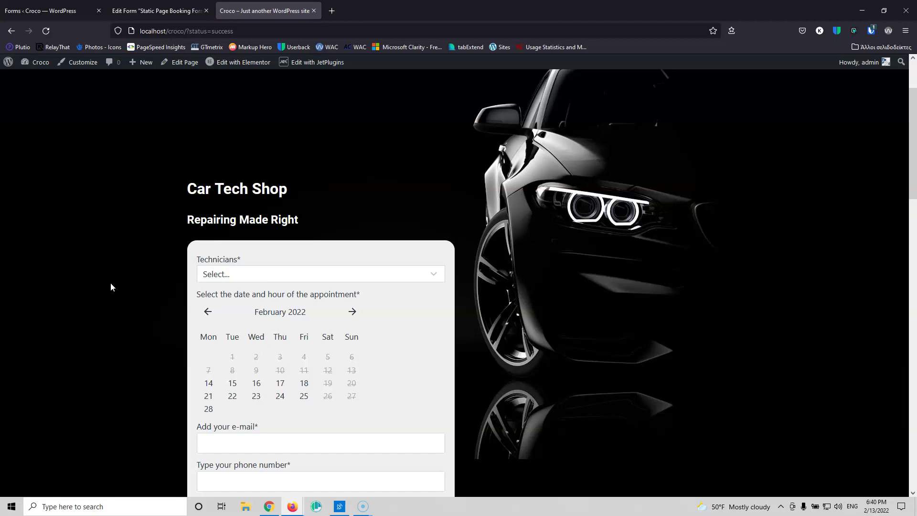
click(156, 10)
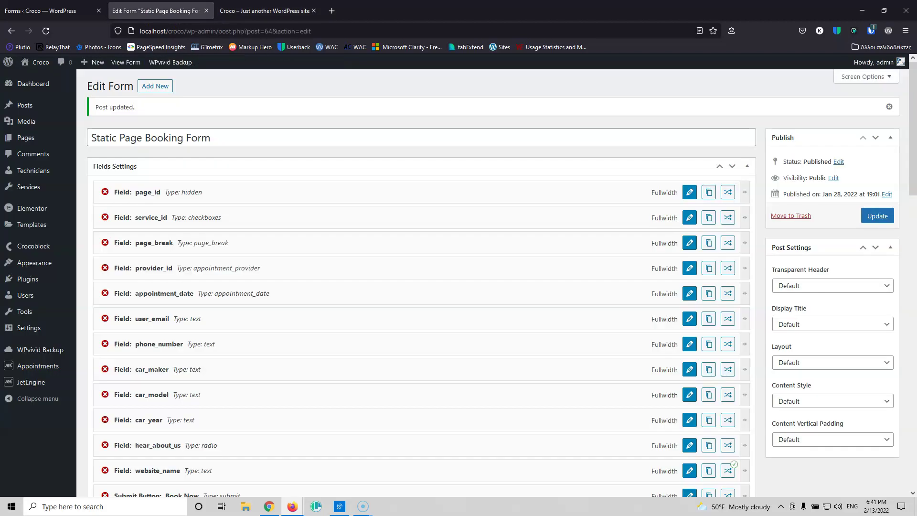
key(ctrl+Tab)
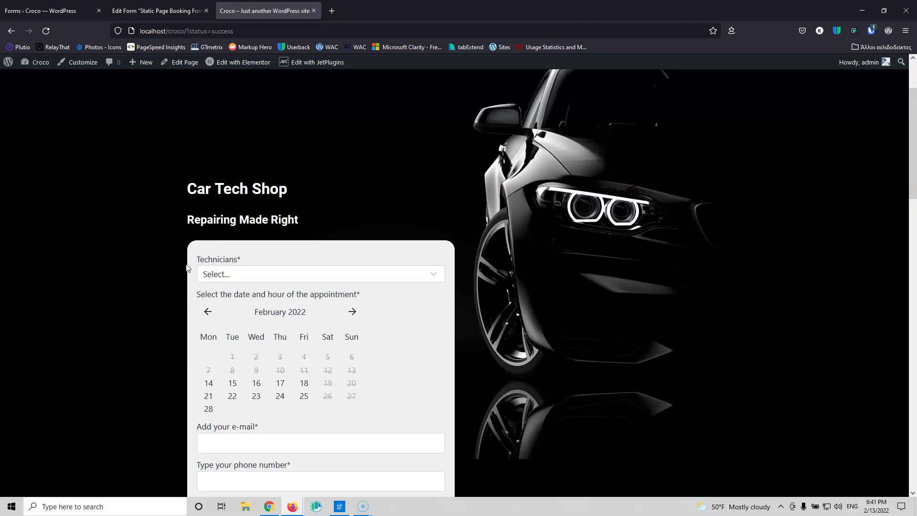
scroll(334, 425, down, 3)
scroll(329, 410, up, 5)
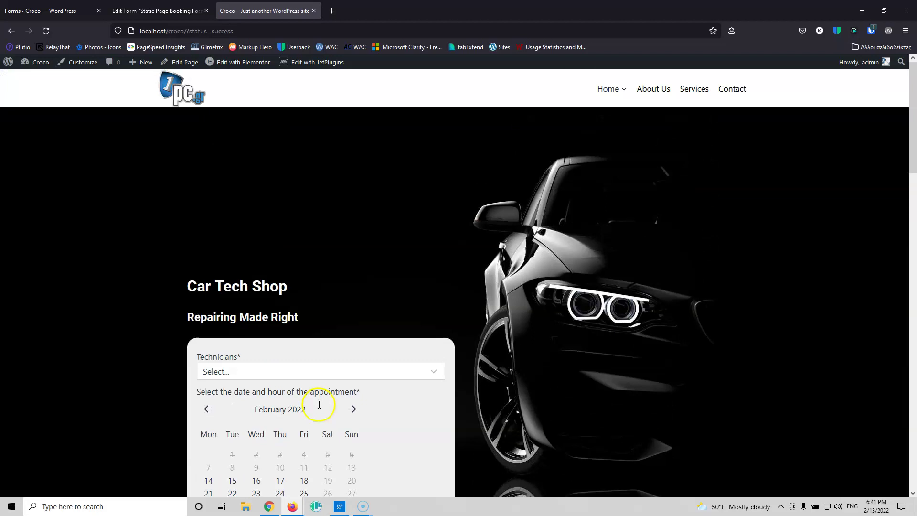
- Move the provider_id field above the page break in the booking form and update the form
click(165, 11)
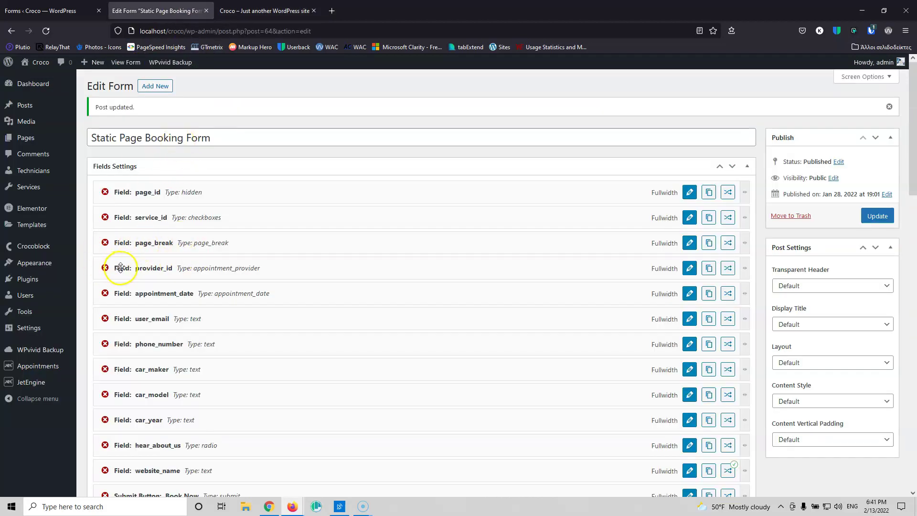
drag(117, 271, 118, 242)
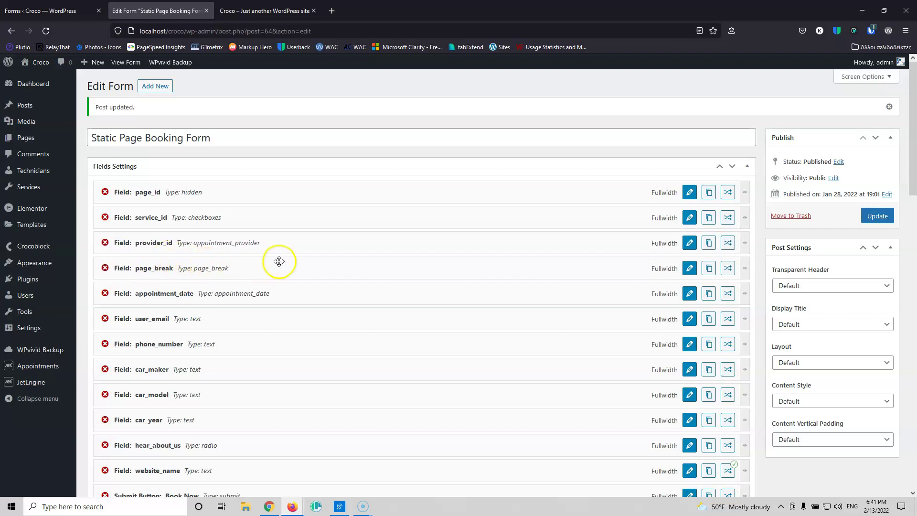
click(868, 219)
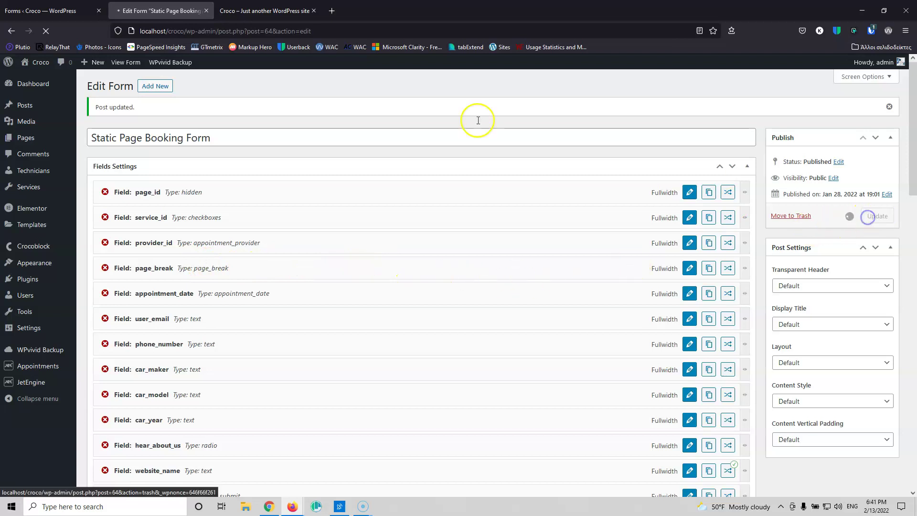
- Reload the booking page and check which fields appear on the form's first page
click(258, 10)
click(52, 31)
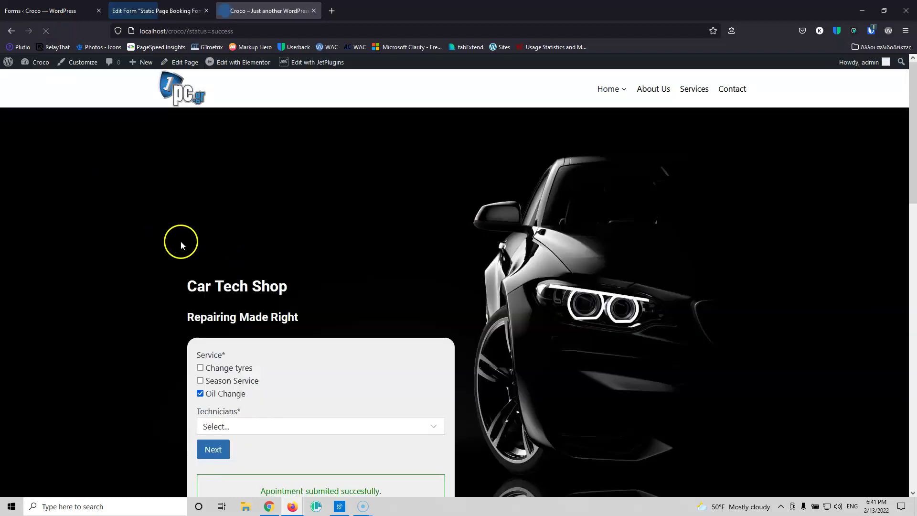
scroll(250, 253, down, 3)
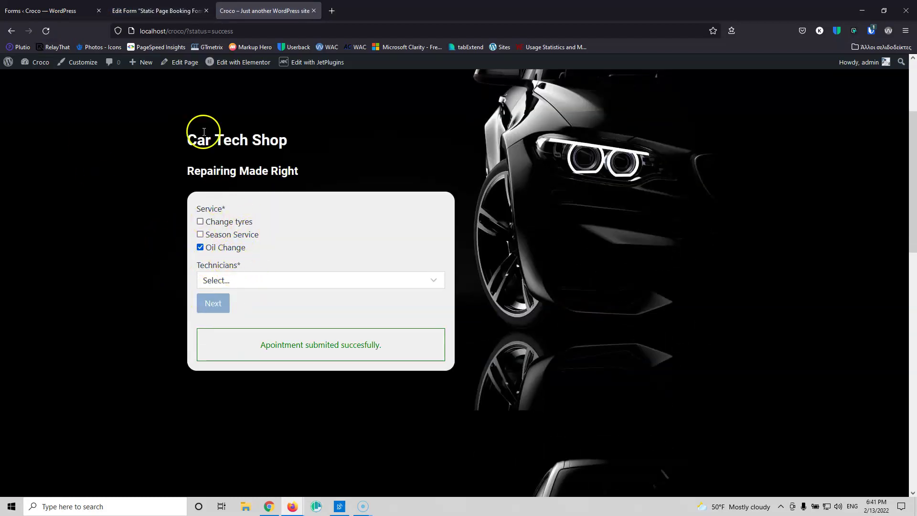
- Set the service_id field's type back to Radio and apply the changes
click(158, 11)
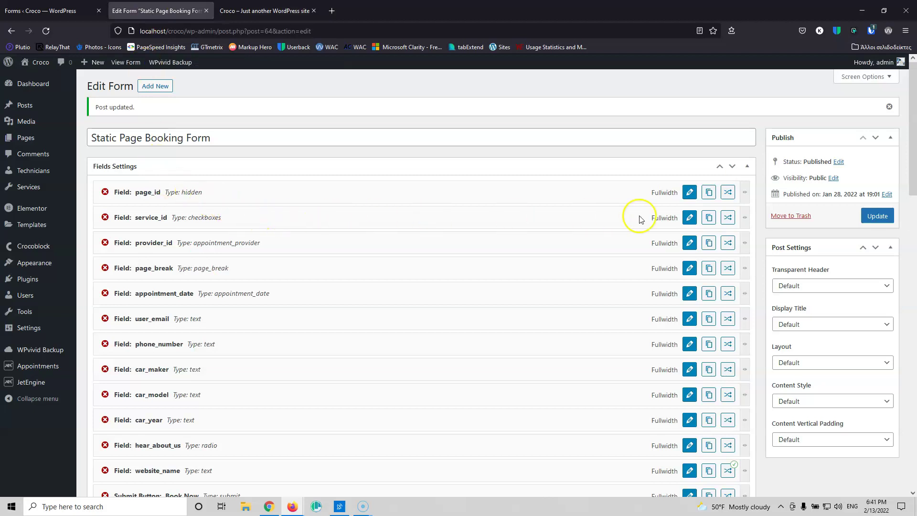
click(689, 218)
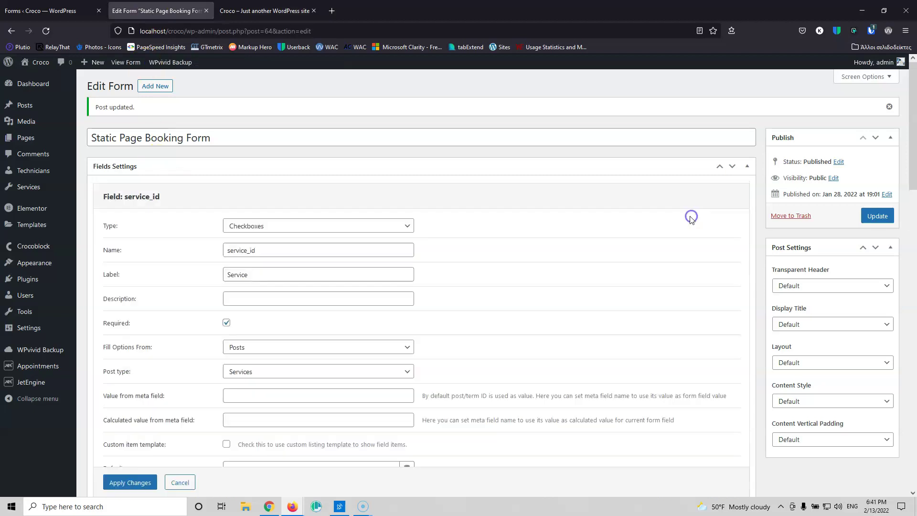
click(268, 226)
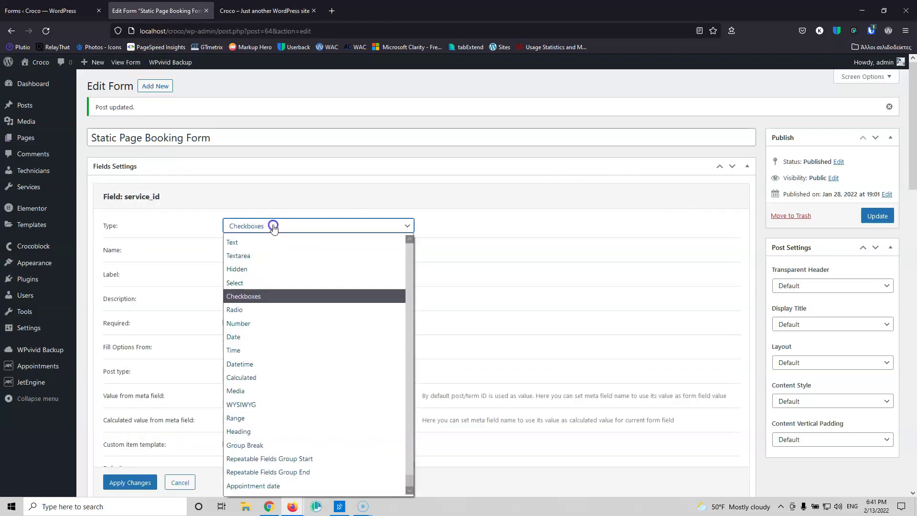
click(253, 310)
click(142, 483)
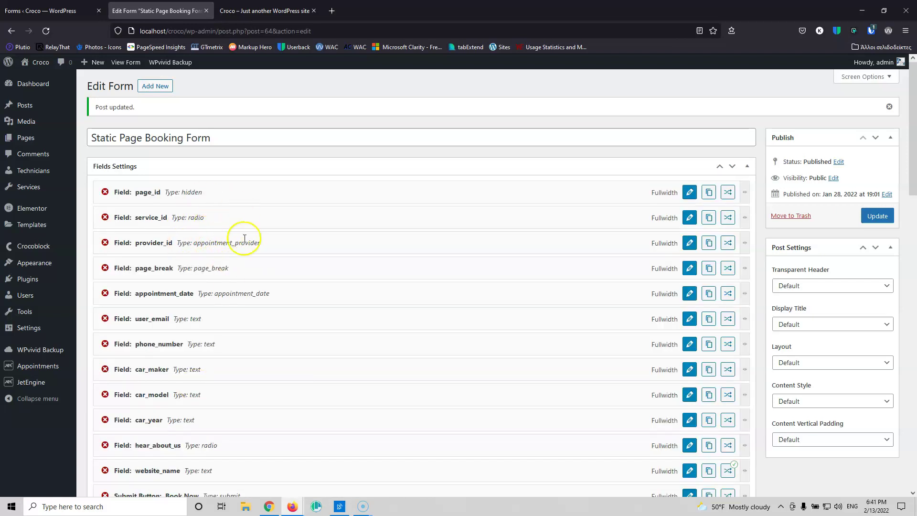
- Set Switch Page on Change to Yes for the provider_id field and update the form
click(689, 244)
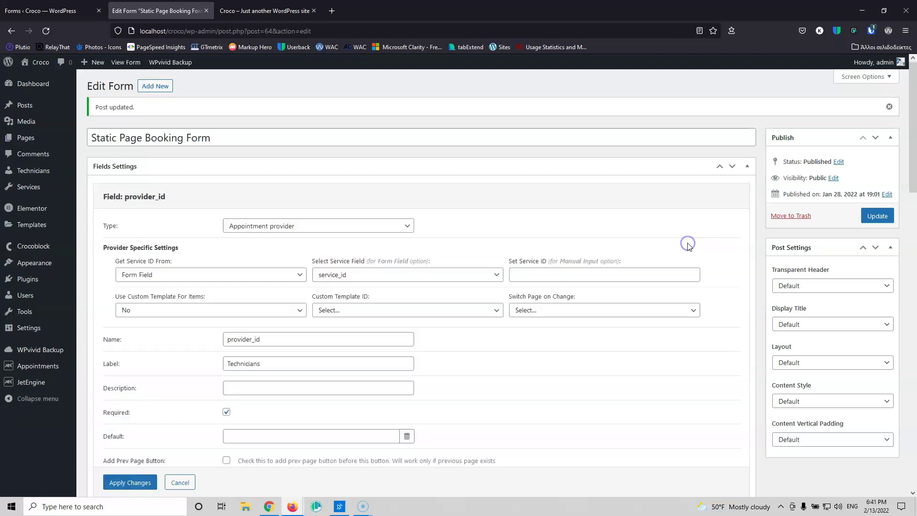
scroll(200, 329, down, 3)
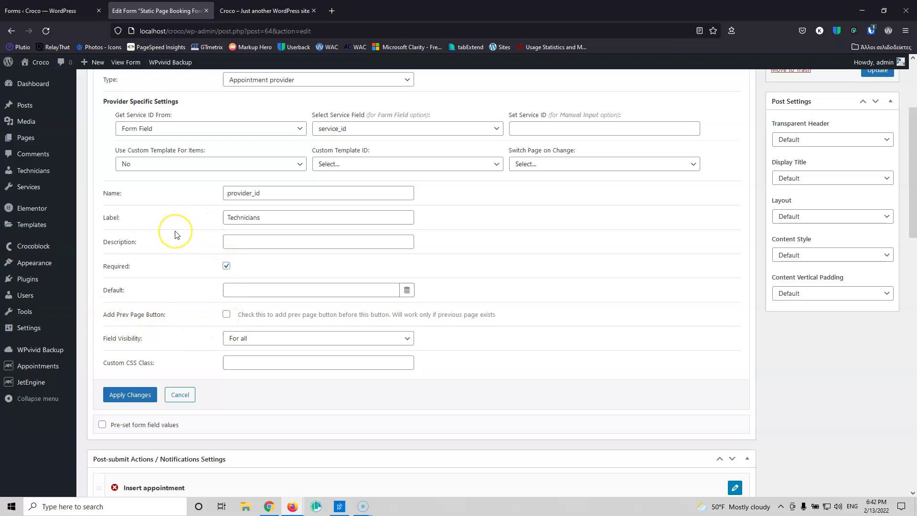
scroll(177, 235, up, 1)
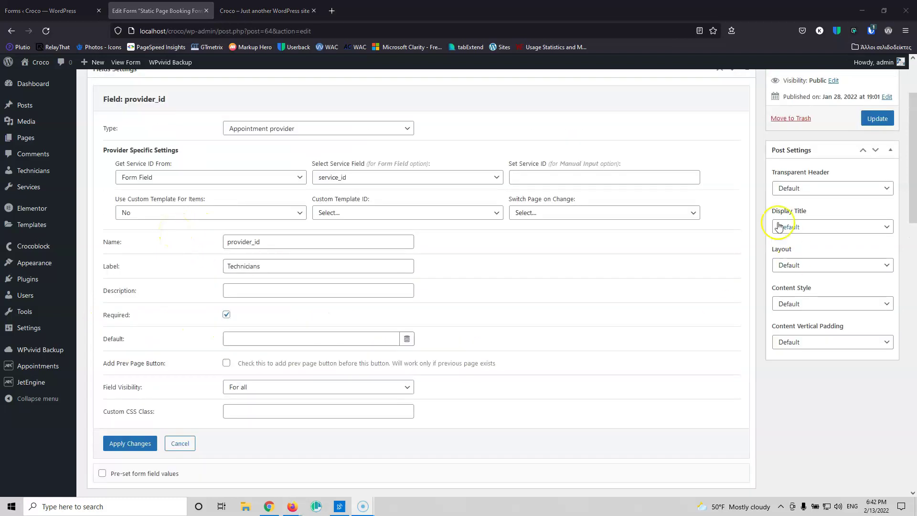
click(562, 211)
click(546, 256)
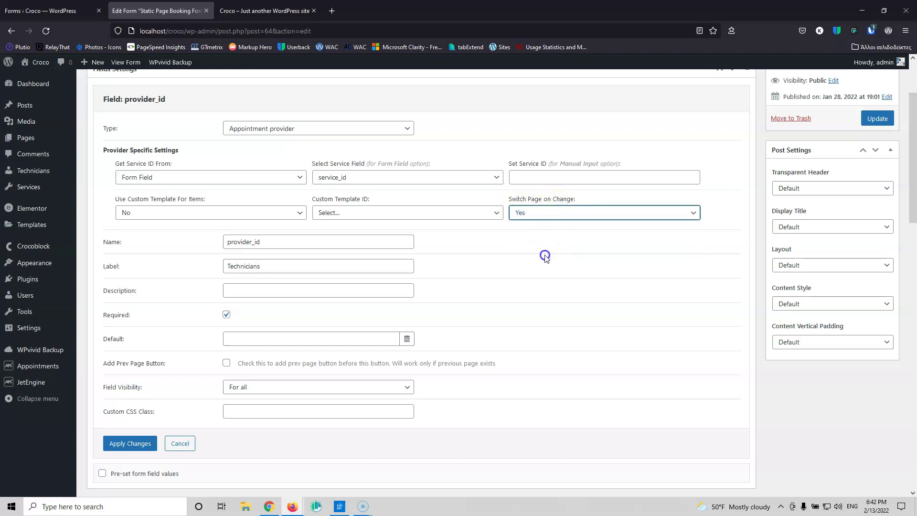
click(878, 119)
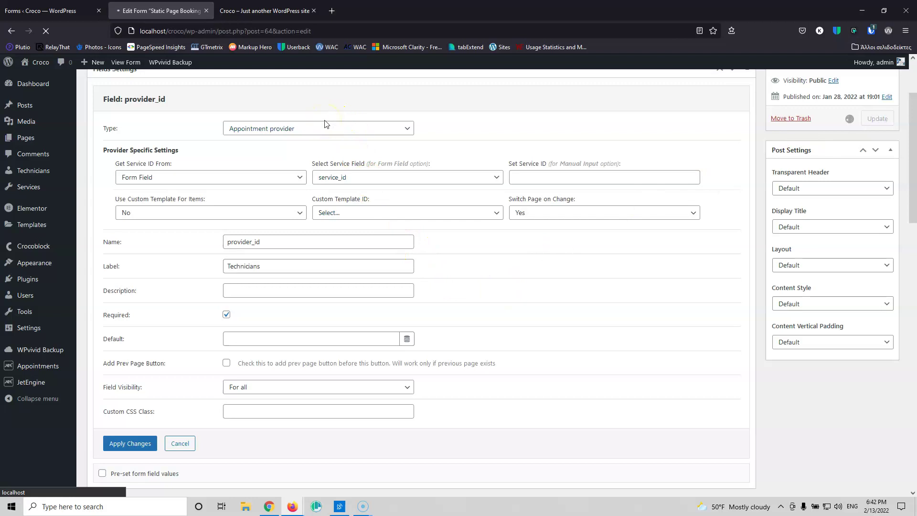
- Reload the booking page and test the form's first page with Change tyres, trying different technicians and the Next button
click(248, 10)
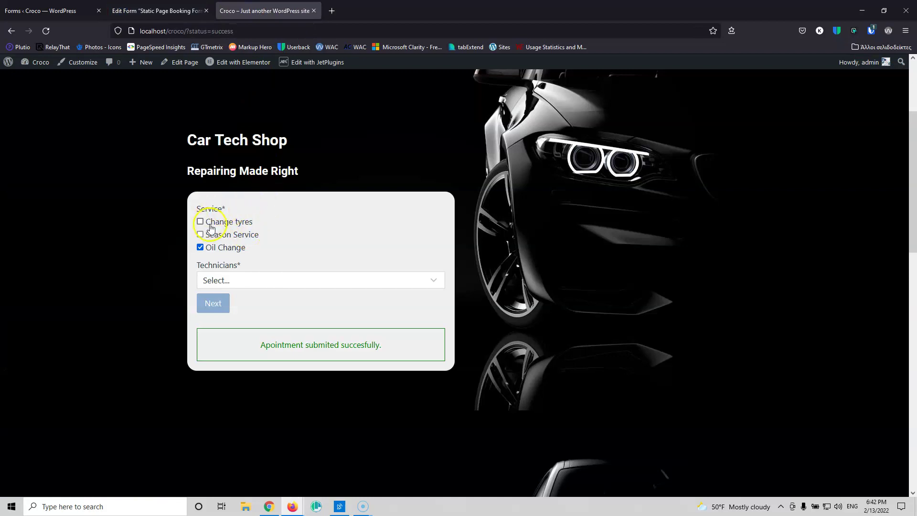
click(46, 31)
click(264, 281)
click(269, 315)
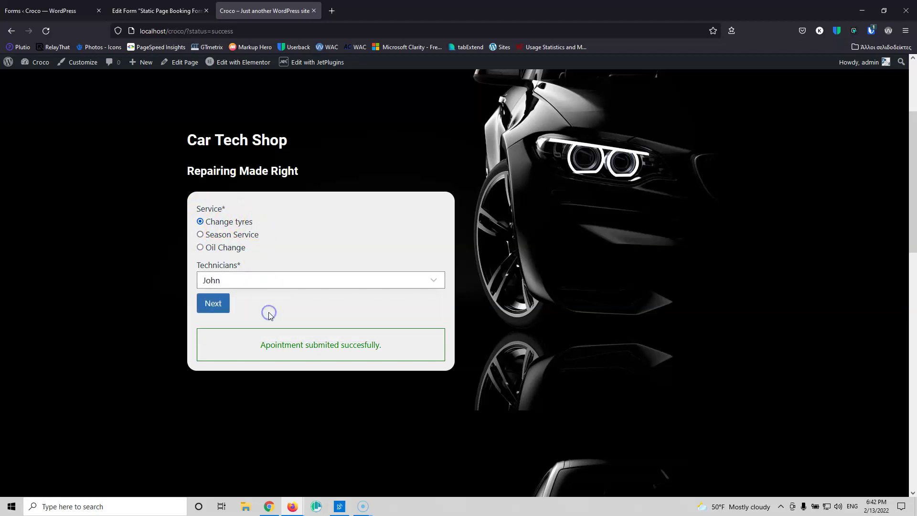
click(214, 303)
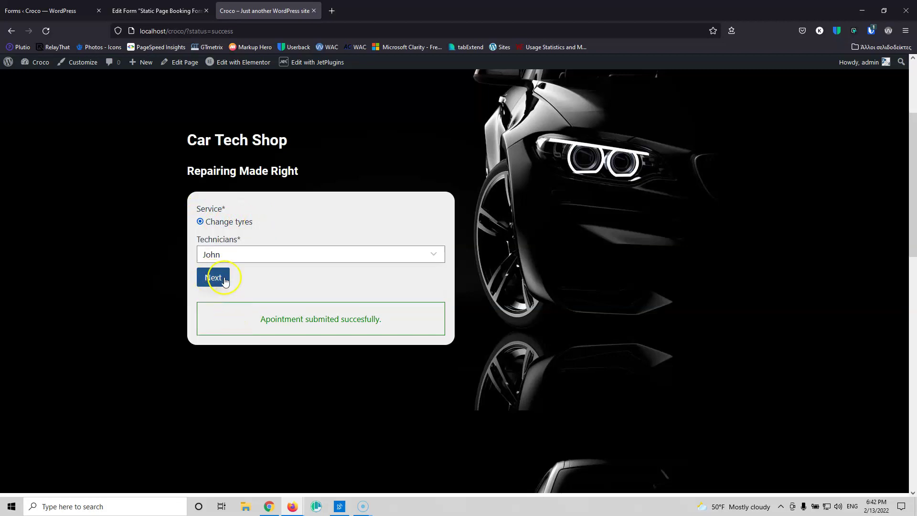
click(258, 264)
click(238, 292)
click(247, 262)
click(245, 301)
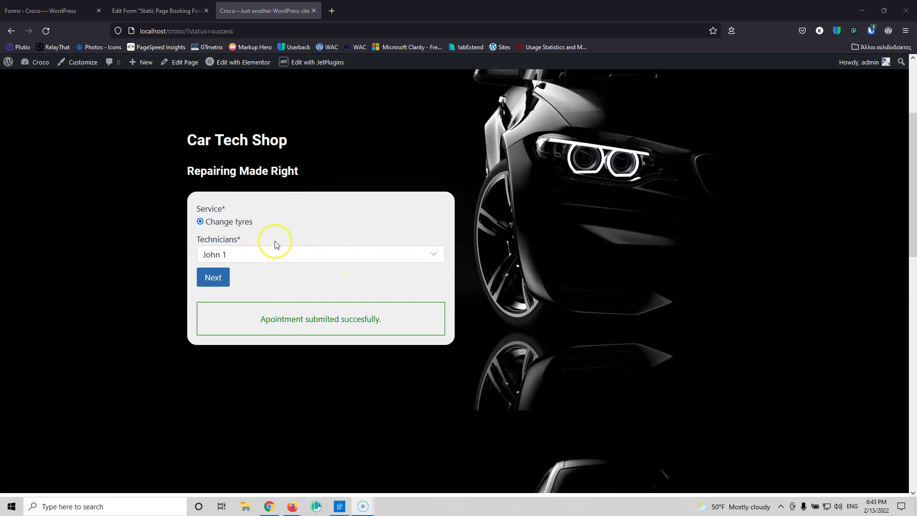
- Set provider_id to switch page on change again, update the form, and reopen the field to check the saved setting
click(169, 9)
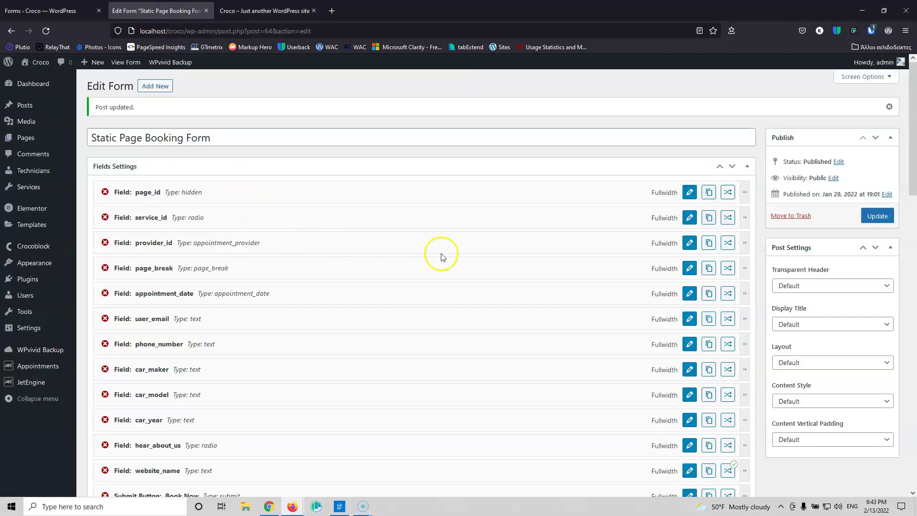
click(689, 243)
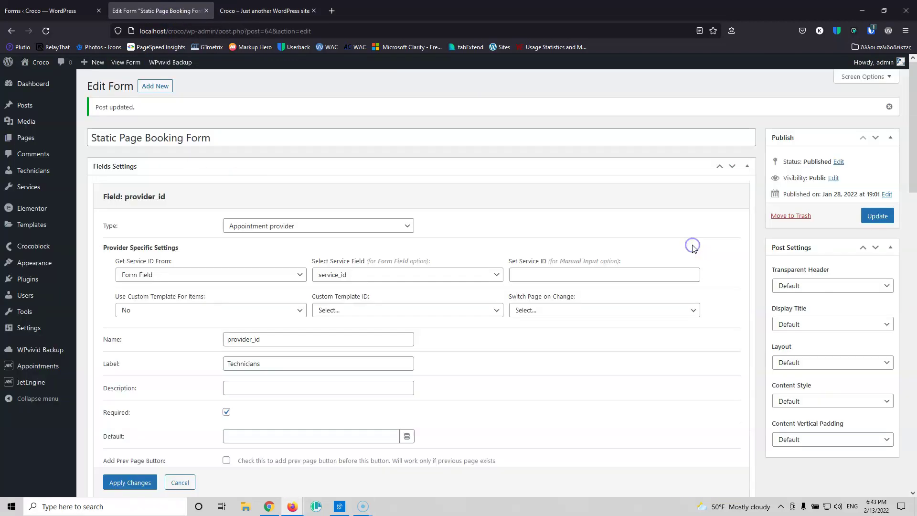
click(539, 310)
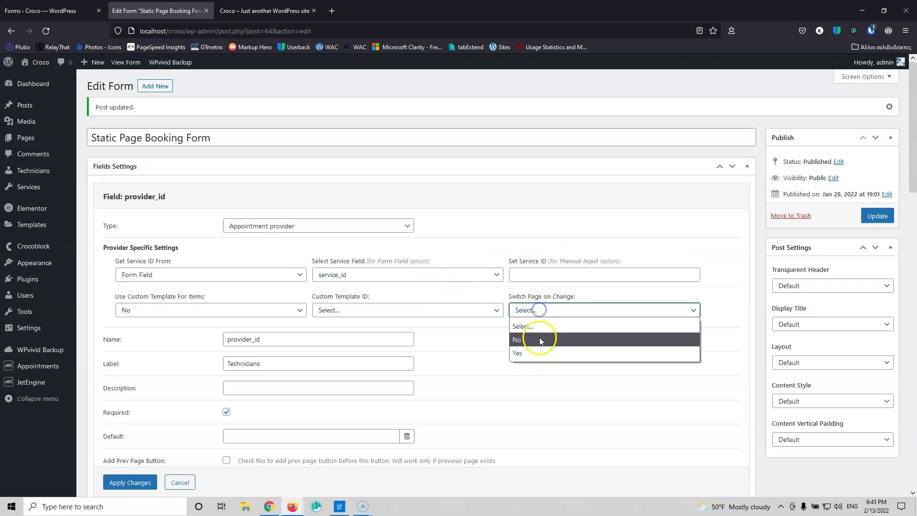
click(542, 353)
click(140, 483)
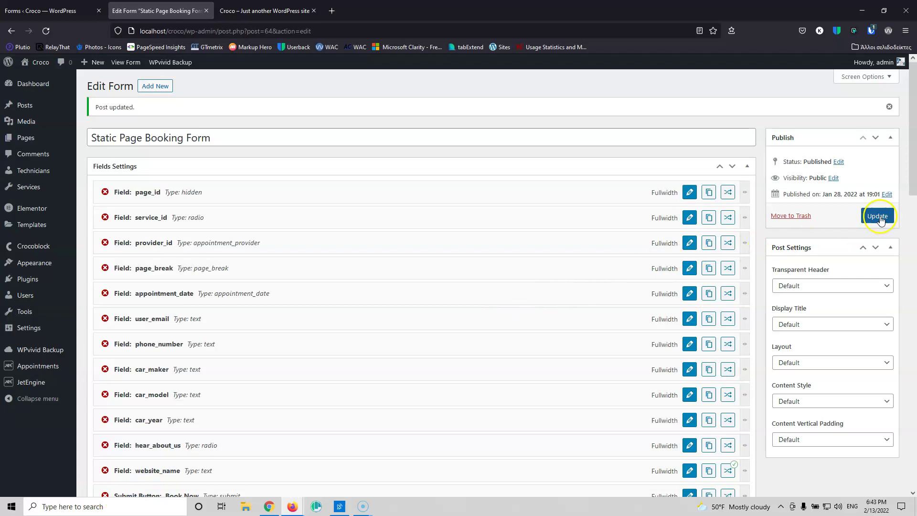
click(877, 216)
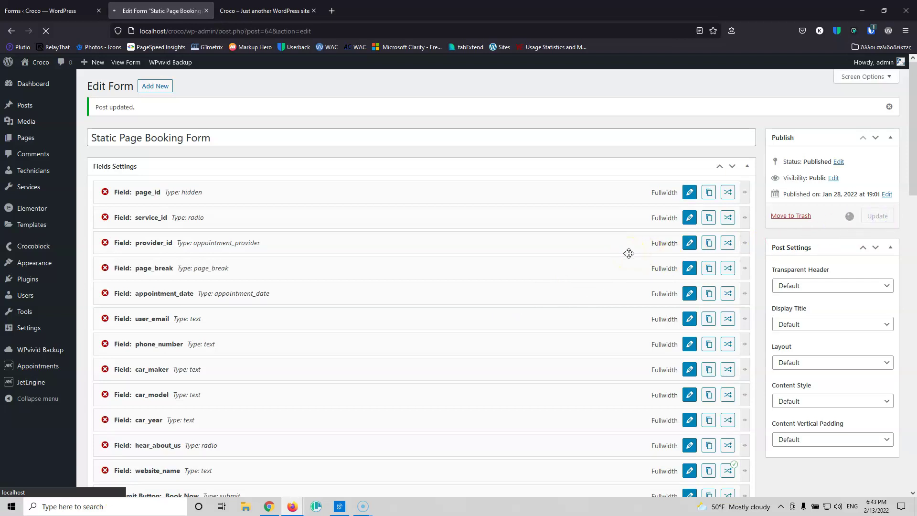
click(583, 240)
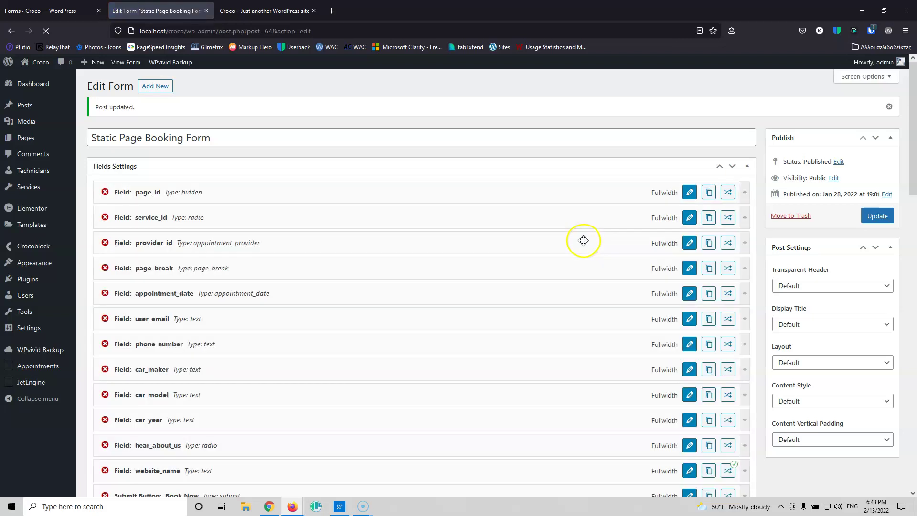
click(689, 242)
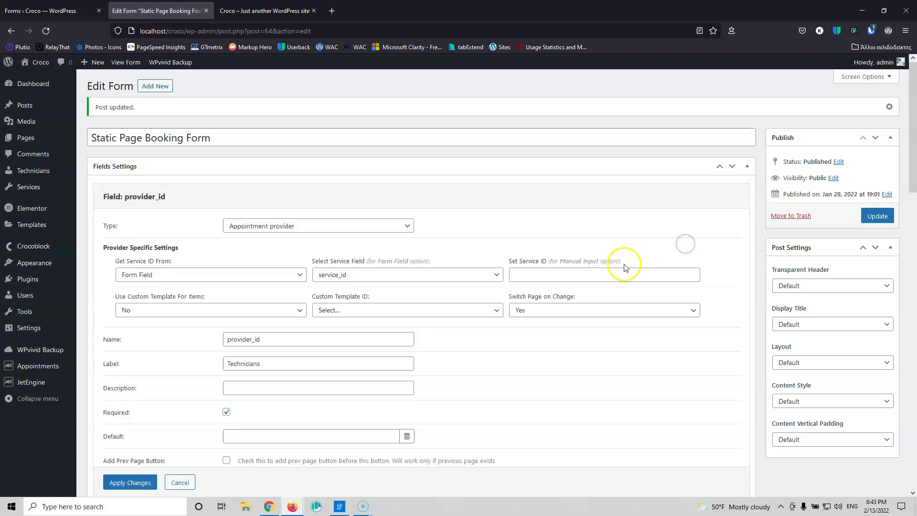
- Reload the booking page, choose Oil Change and a technician, and review the fields on the form's second page
click(241, 10)
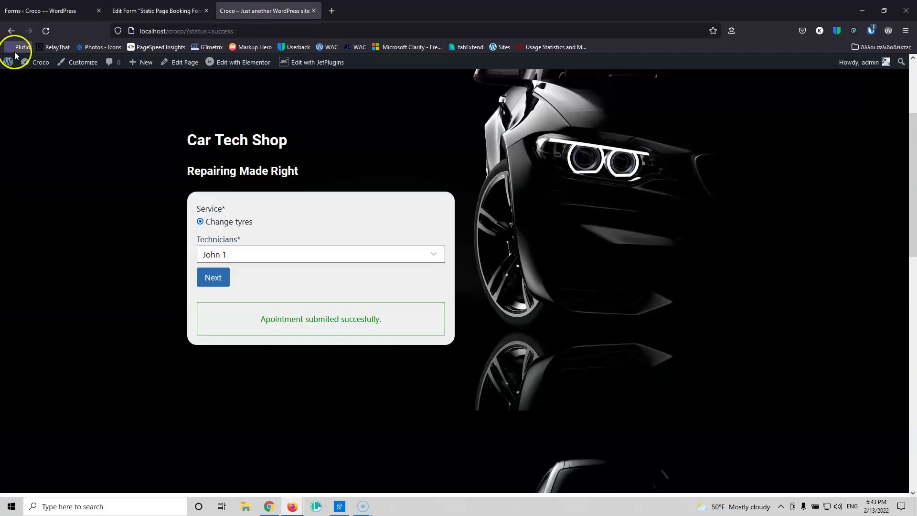
click(49, 34)
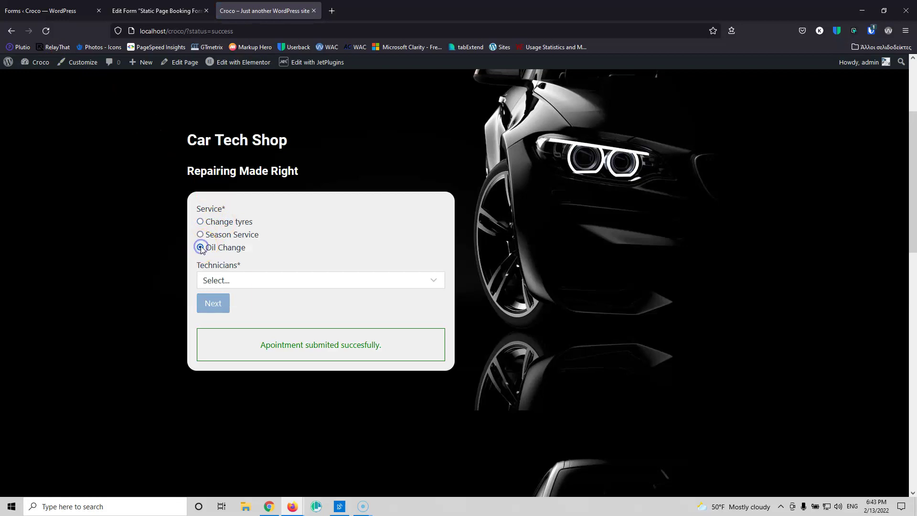
click(268, 285)
click(254, 313)
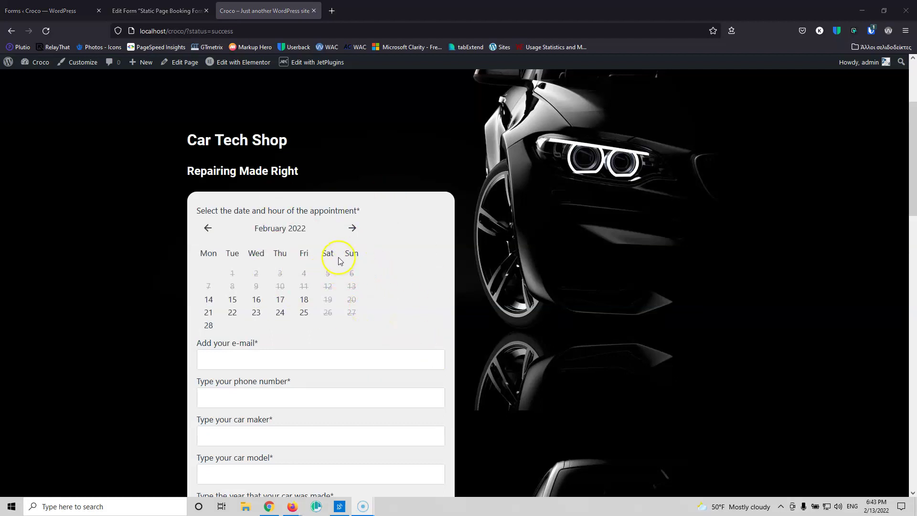
scroll(267, 262, down, 4)
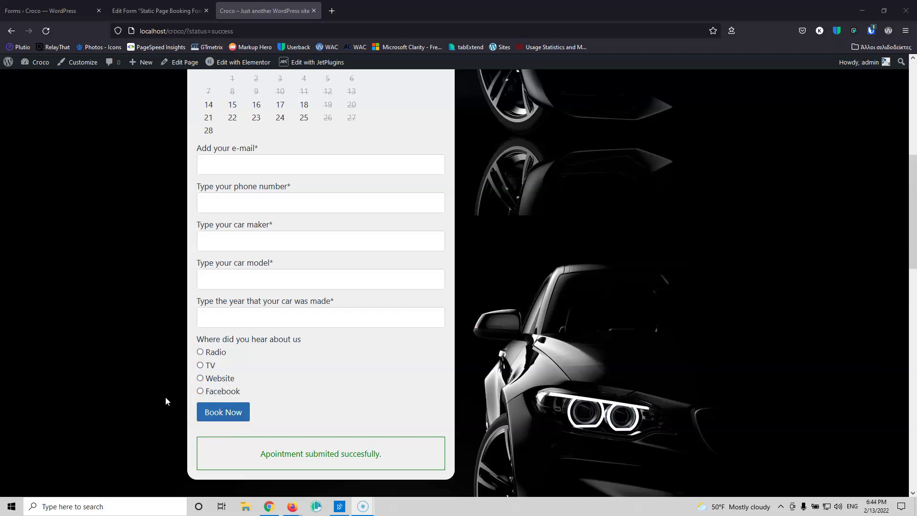
scroll(151, 297, up, 5)
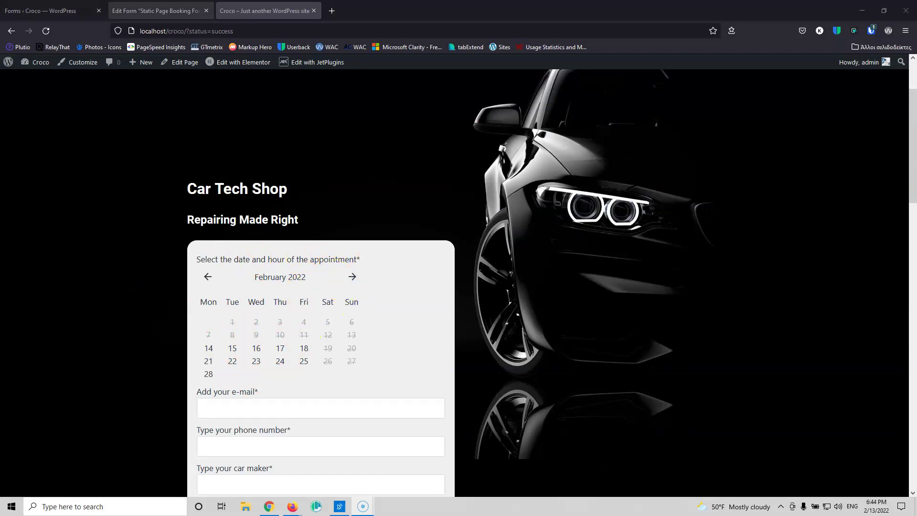
- Close the provider_id settings without changes, then add a page break directly below the appointment_date field
click(138, 10)
scroll(535, 322, down, 3)
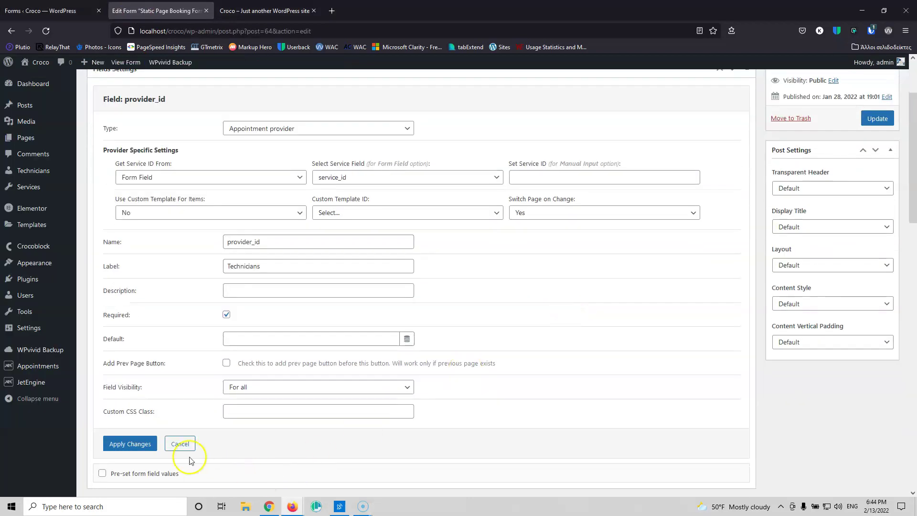
click(180, 444)
scroll(570, 193, down, 2)
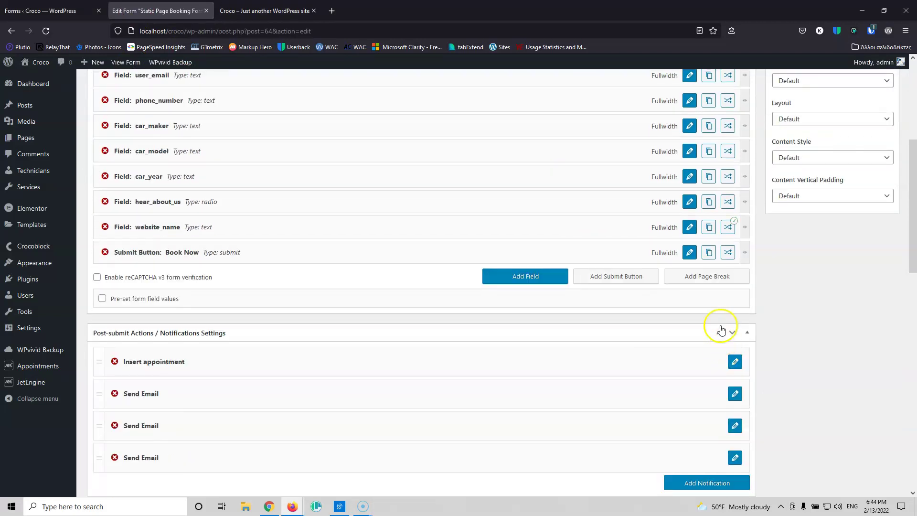
scroll(704, 327, up, 4)
click(706, 474)
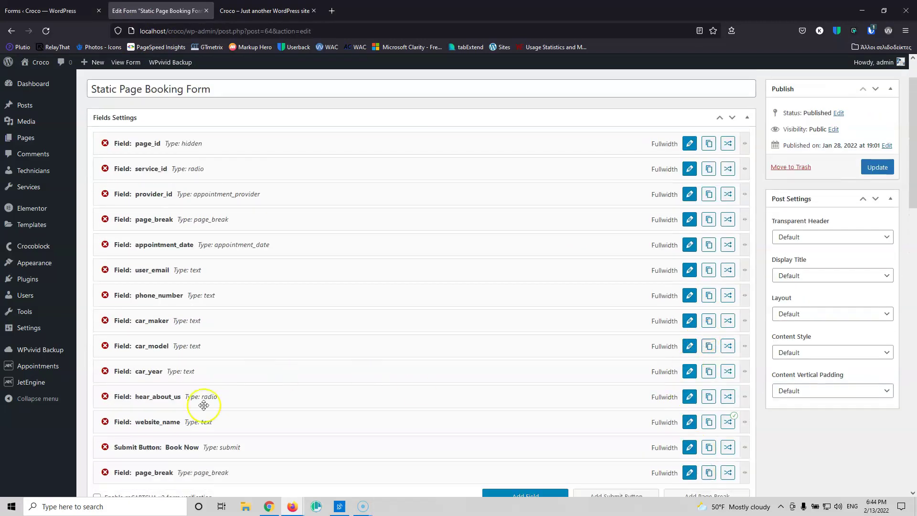
drag(120, 471, 118, 271)
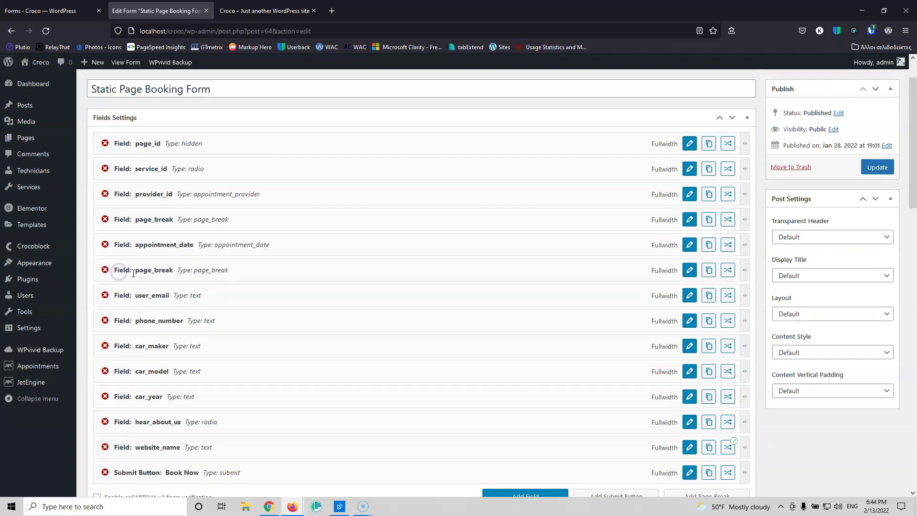
- Enable the previous page button on the page break below appointment_date, apply the changes, and update the form
click(689, 275)
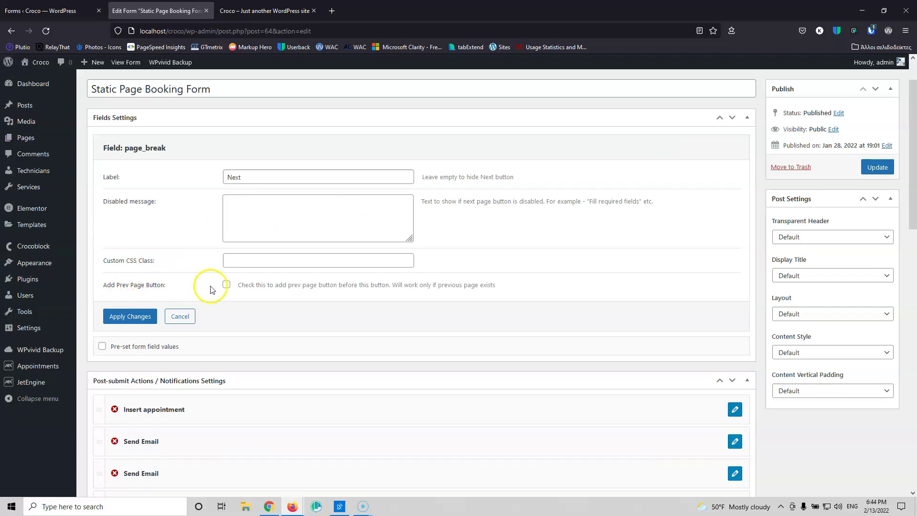
click(226, 285)
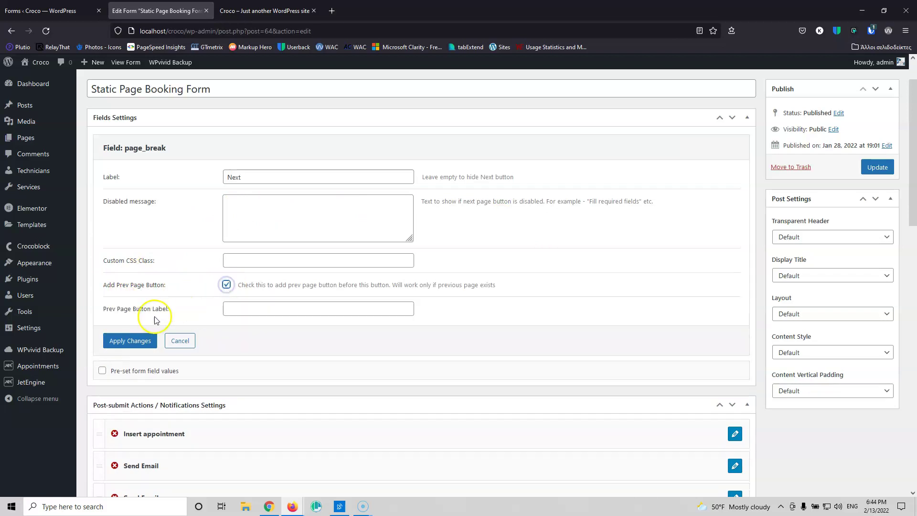
click(139, 341)
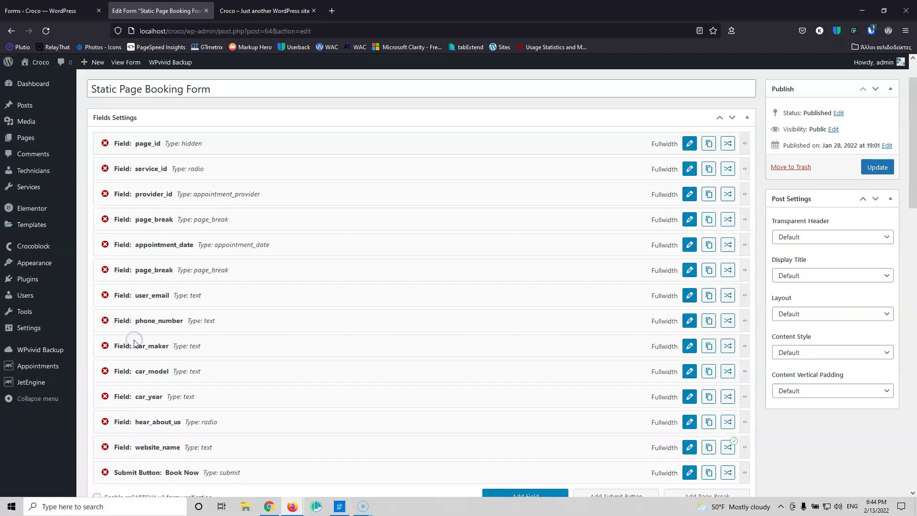
click(877, 168)
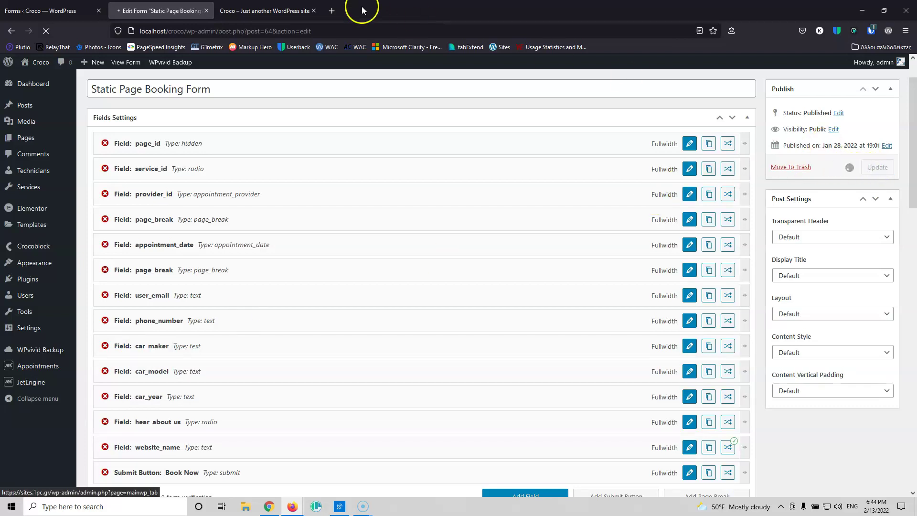
- Reload the booking page and choose Change tyres and a technician to check the switch to the date page
click(265, 10)
click(53, 37)
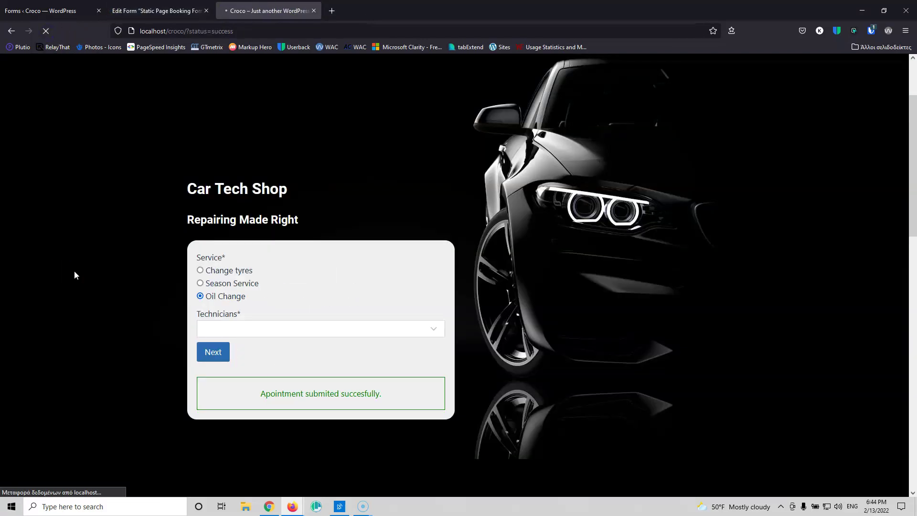
click(200, 270)
click(276, 333)
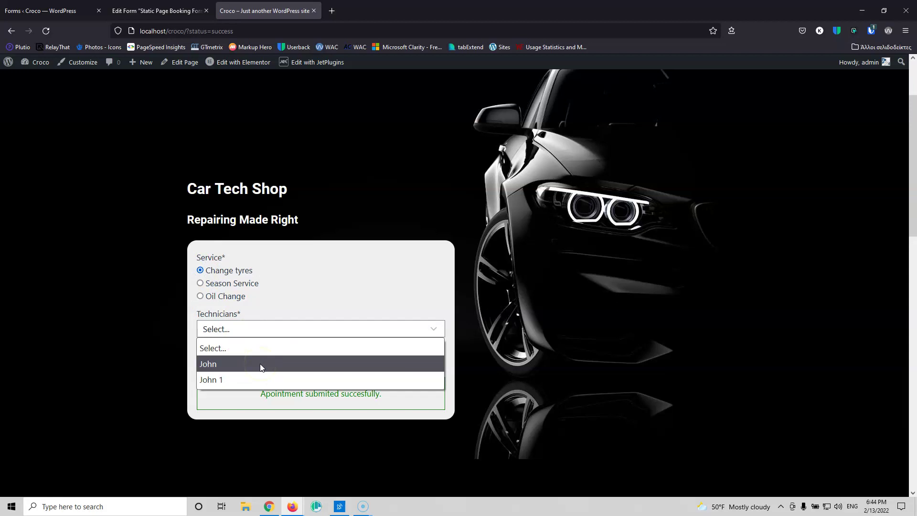
click(260, 367)
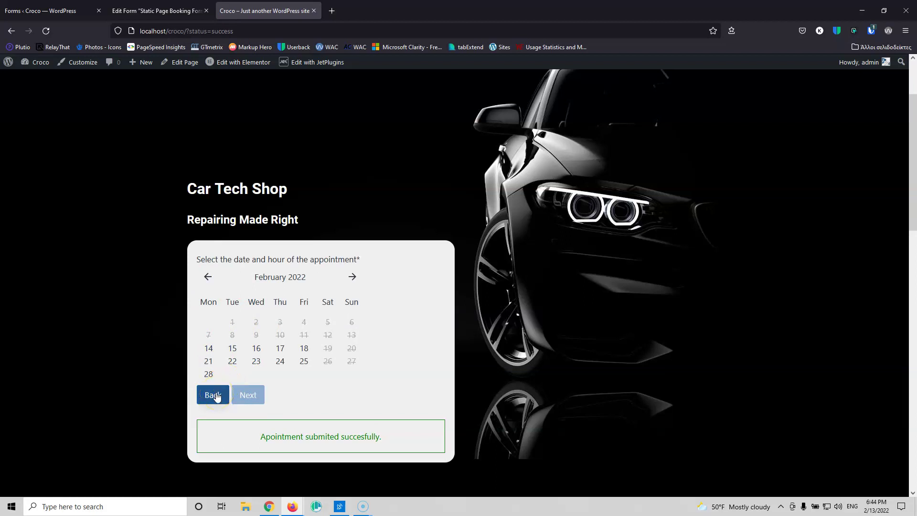
- Select the 13:15-14:00 slot on February 16, 2022 and continue to the form's next page
click(256, 349)
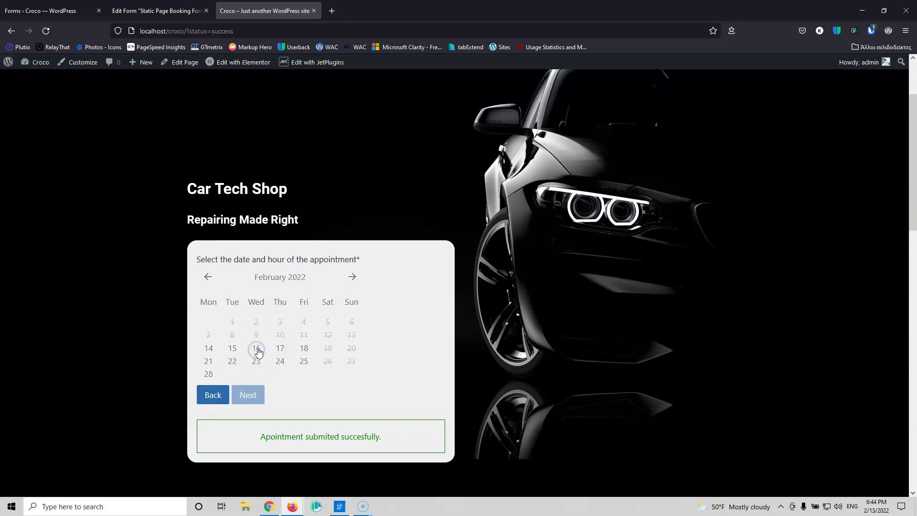
click(276, 348)
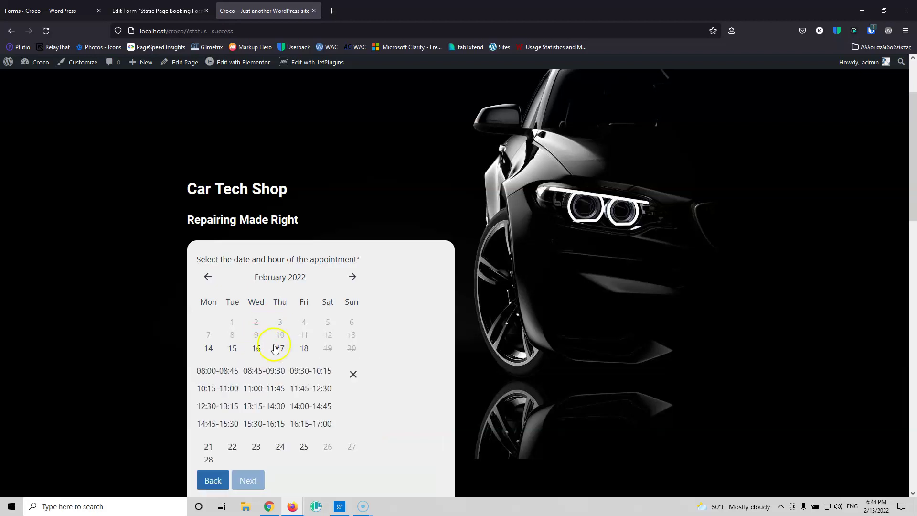
click(278, 409)
scroll(248, 361, down, 2)
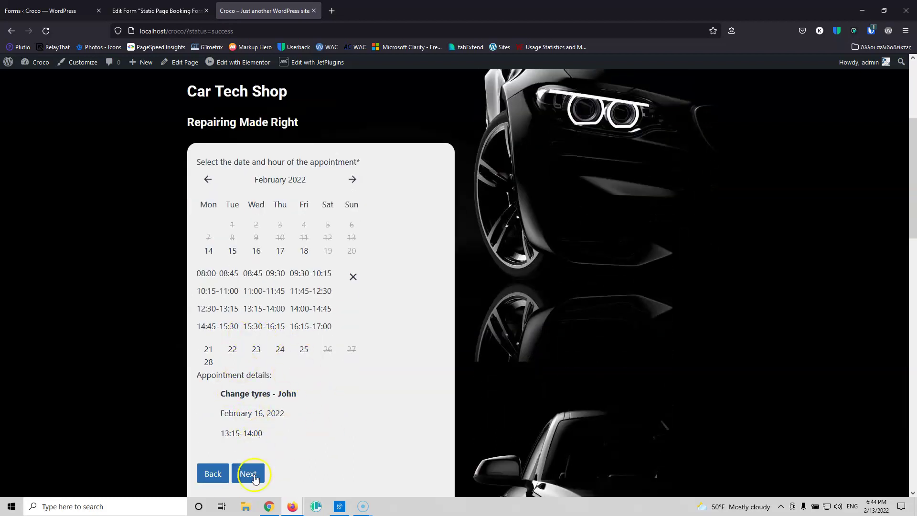
click(248, 474)
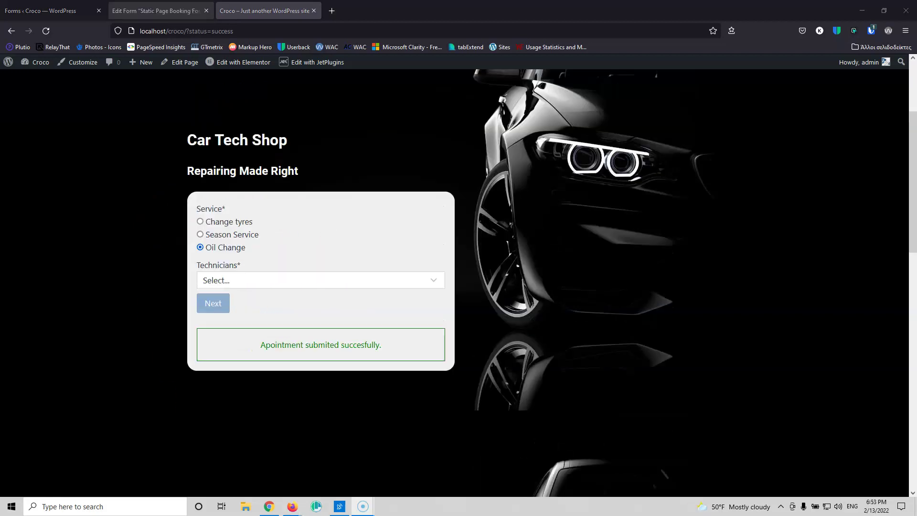
- Add a new field to the booking form between website_name and the Book Now submit button, and open its settings
click(157, 10)
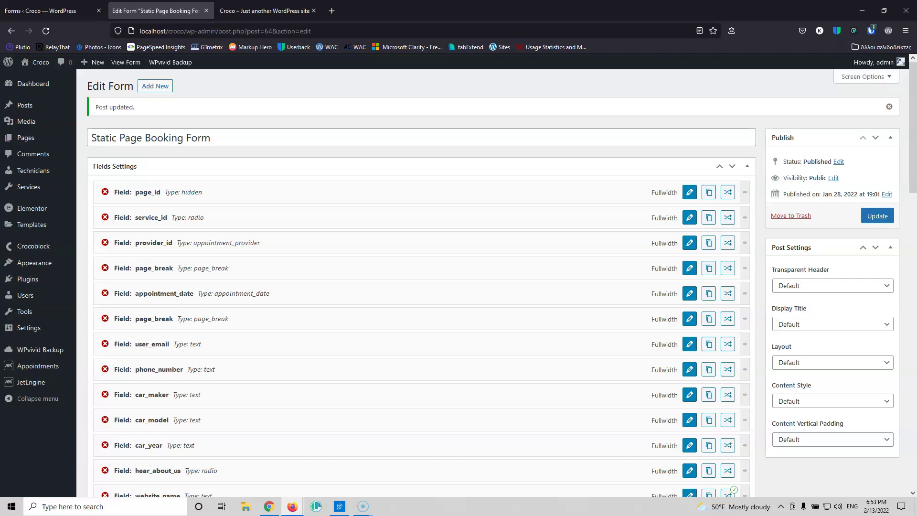
scroll(285, 162, down, 3)
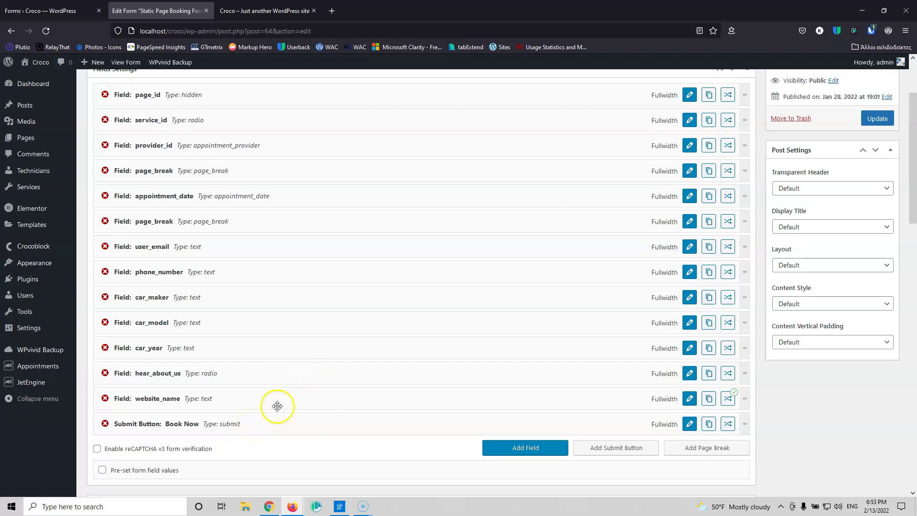
click(515, 448)
mouse_move(515, 445)
mouse_down()
mouse_move(125, 457)
mouse_move(118, 424)
mouse_up()
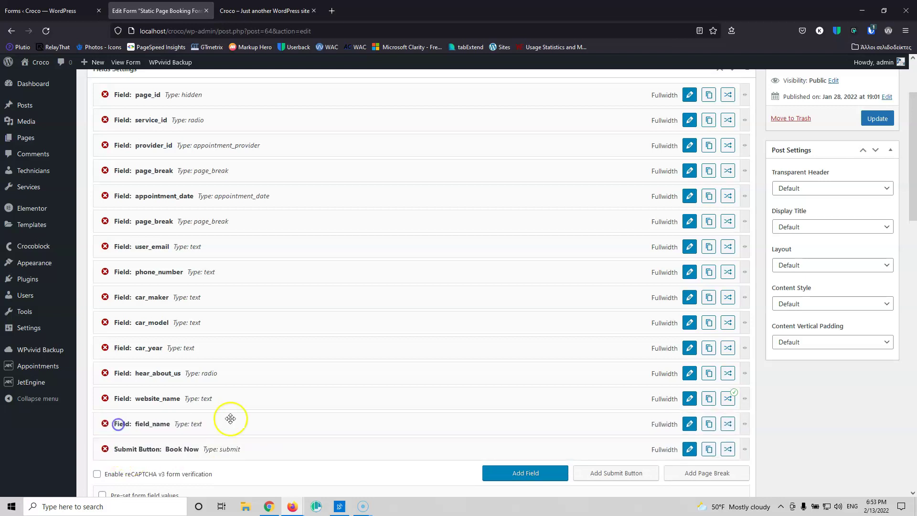
click(688, 424)
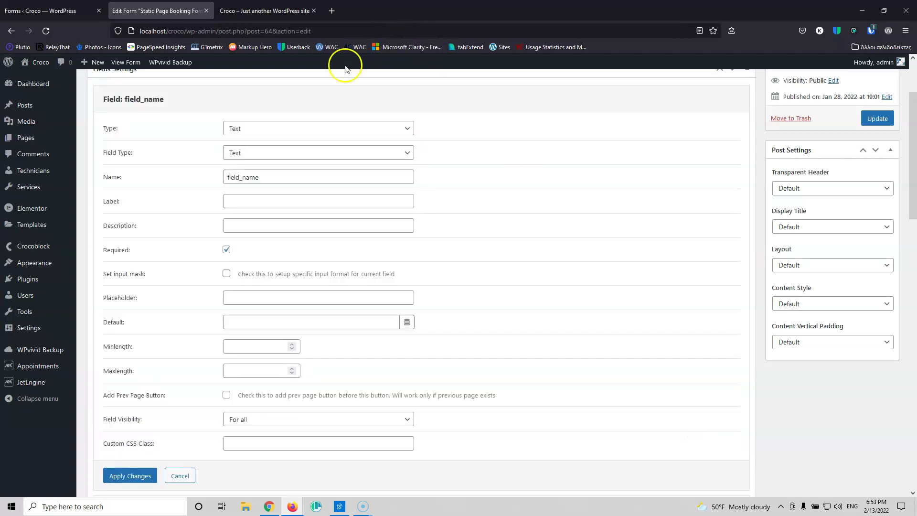
- Set the new field's type to Calculated and name it appontment_total
click(278, 130)
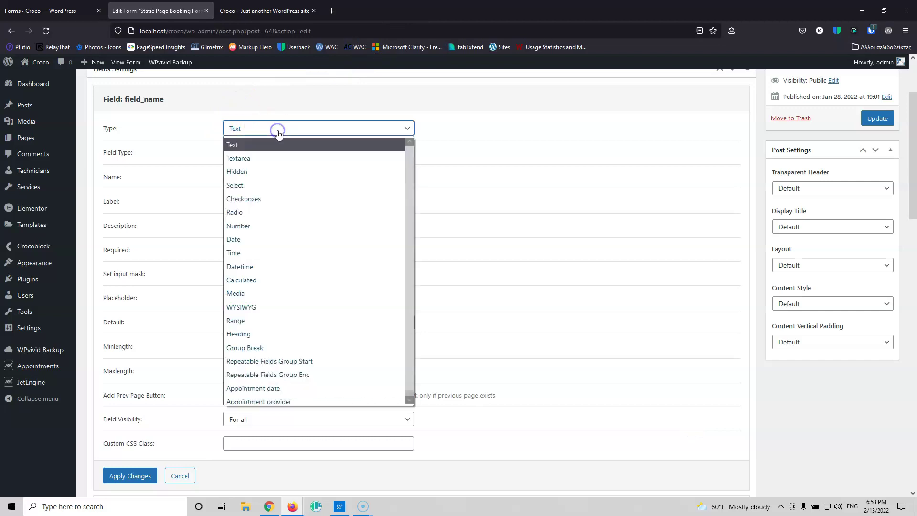
click(277, 285)
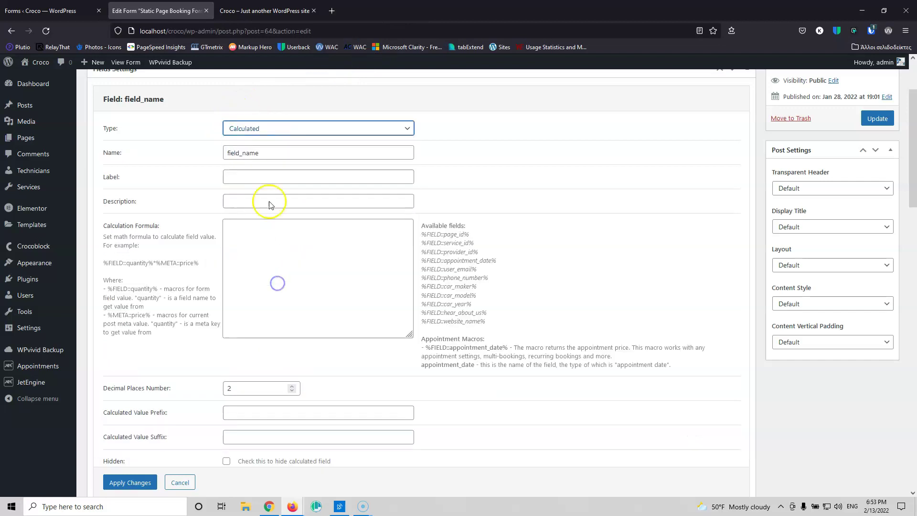
drag(277, 154, 191, 151)
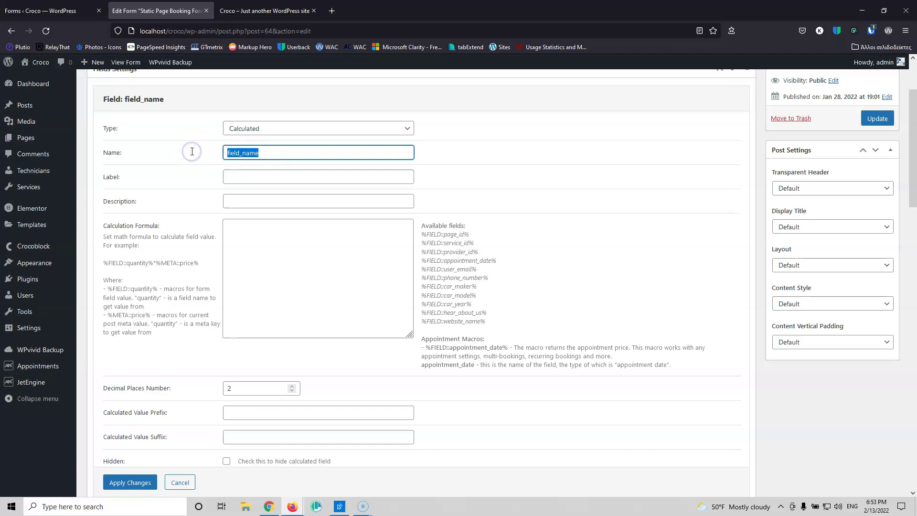
text(appontment_total)
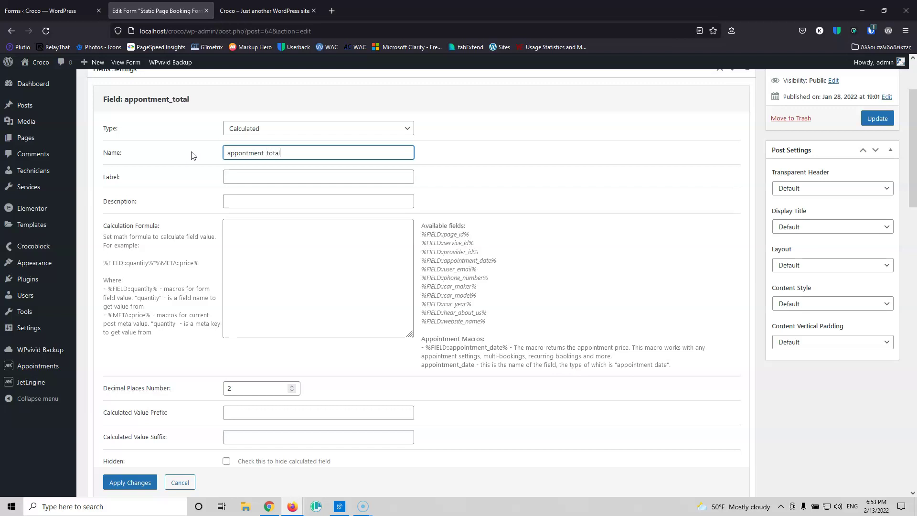
- Copy the appointment price macro %FIELD::appointment_date% into the calculated field's formula
click(272, 242)
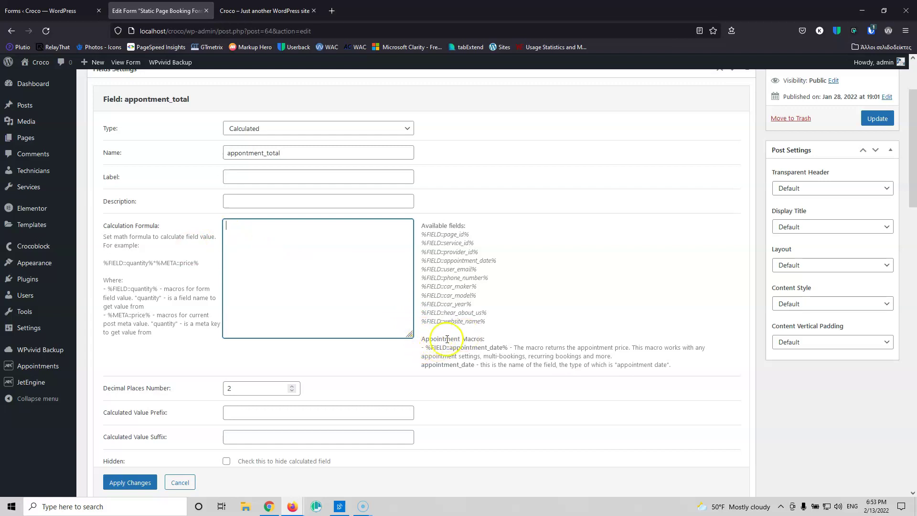
drag(424, 348, 477, 348)
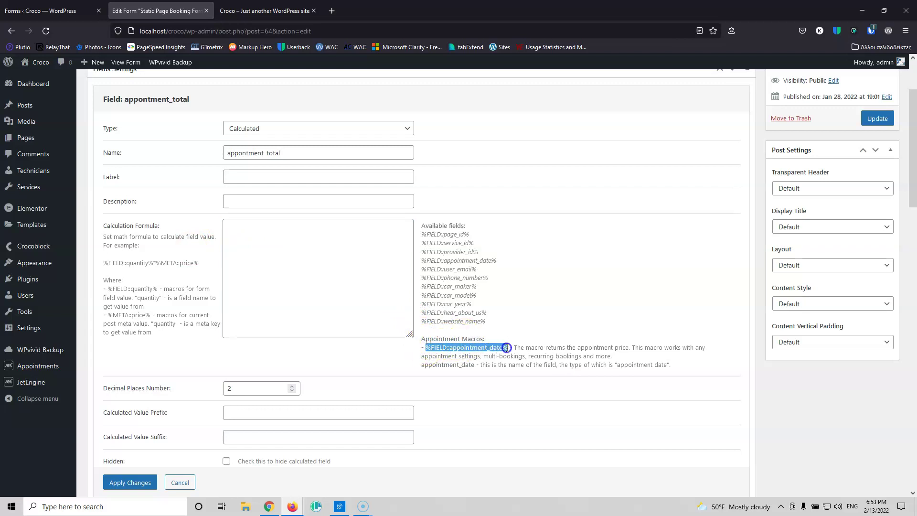
key(ctrl+c)
click(284, 233)
key(ctrl+v)
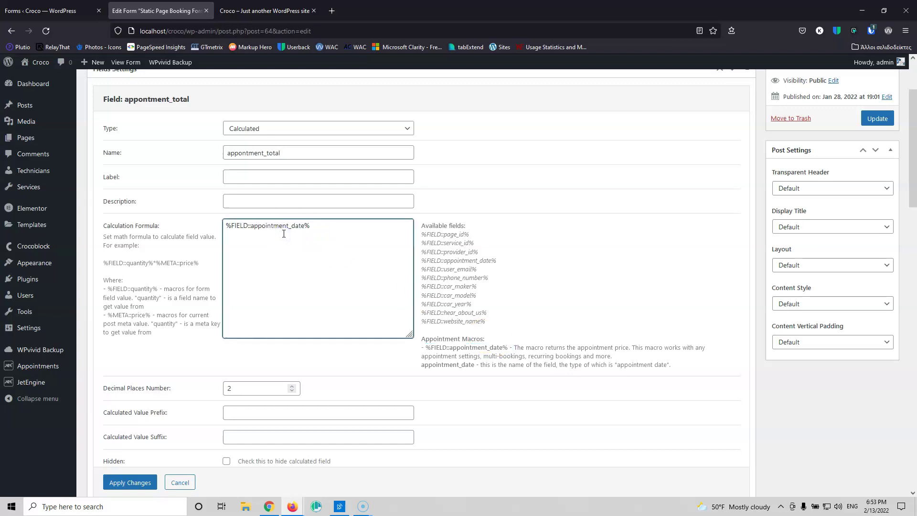
- Set the calculated value prefix to "The total amount is $", apply the changes, and update the form
scroll(231, 267, down, 2)
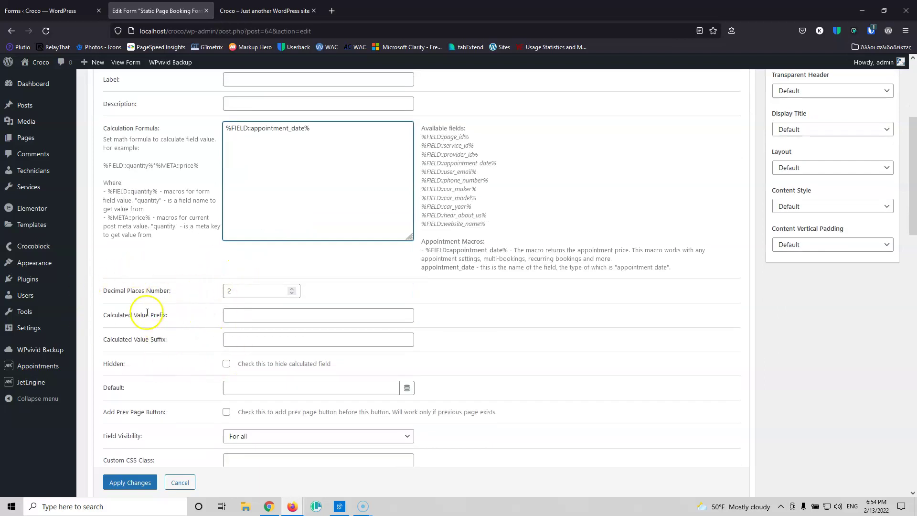
click(254, 315)
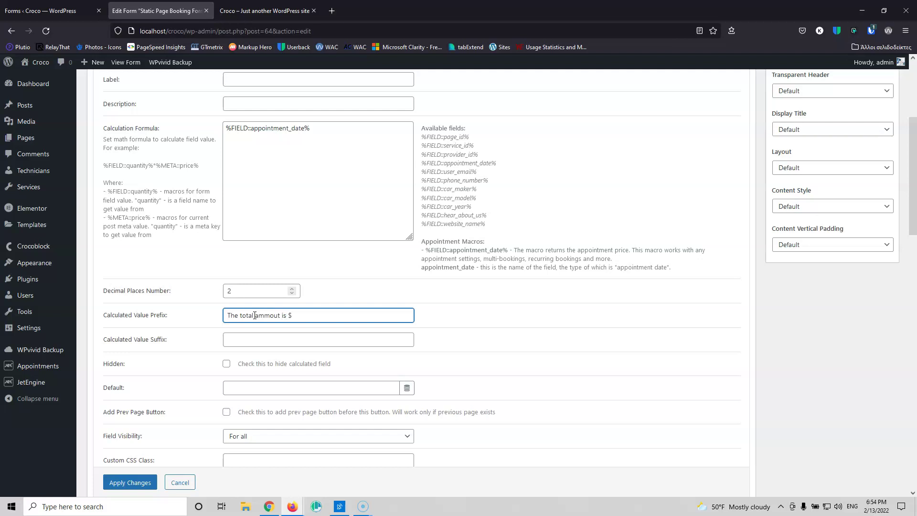
click(264, 315)
key(BackSpace)
click(274, 316)
click(130, 483)
scroll(664, 288, up, 4)
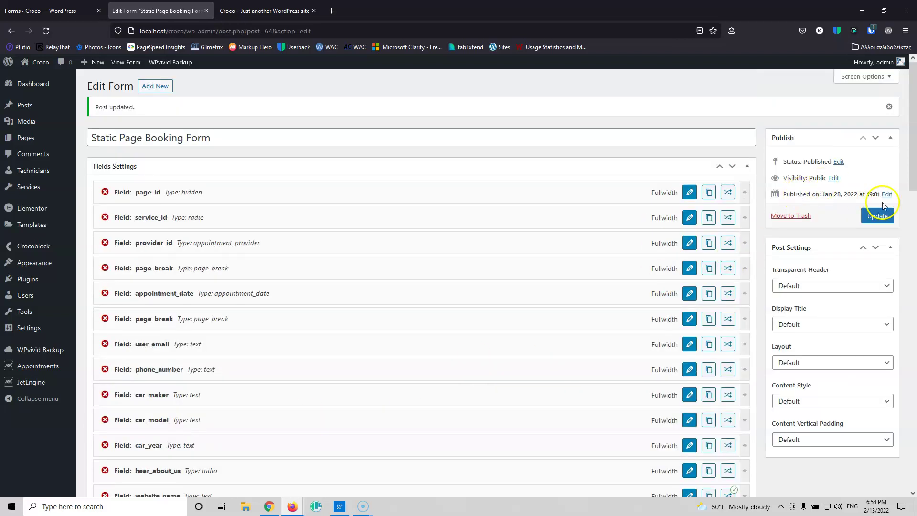
click(878, 216)
- Reload the booking page and choose Change tyres and a technician to reach the date page
click(248, 11)
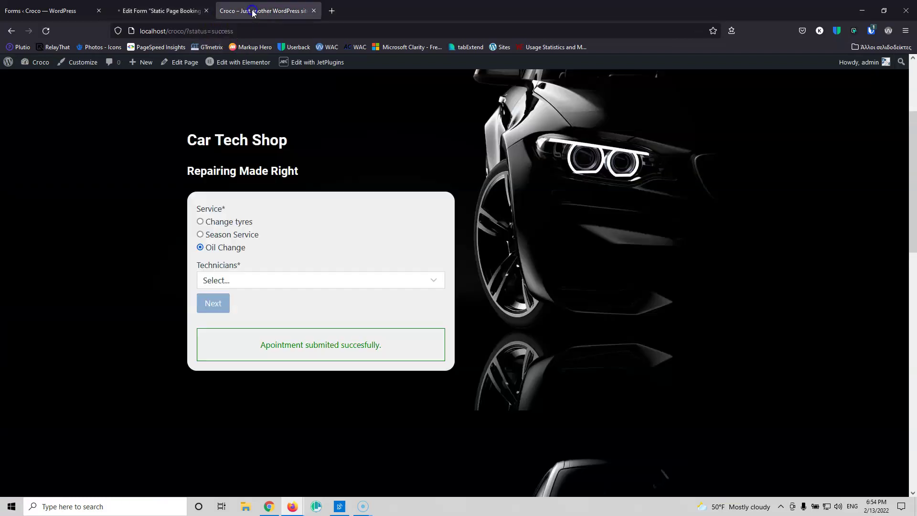
click(46, 32)
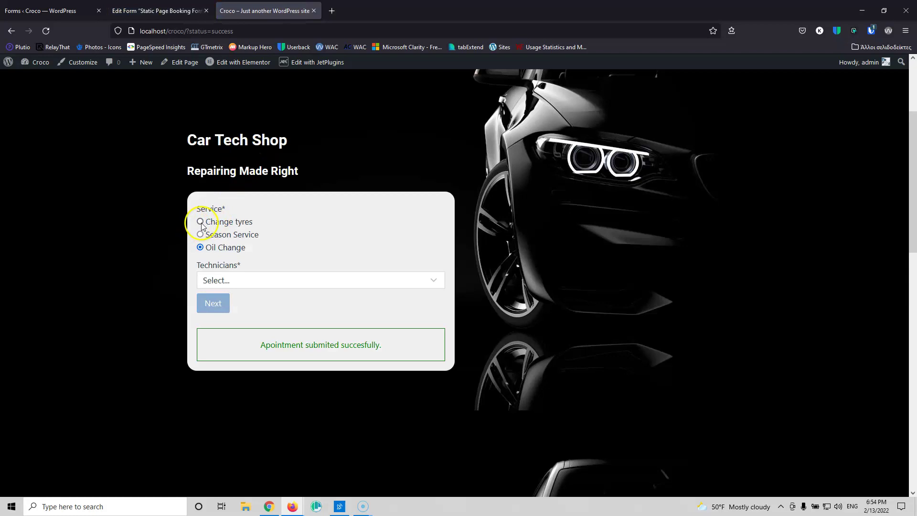
click(274, 282)
click(256, 315)
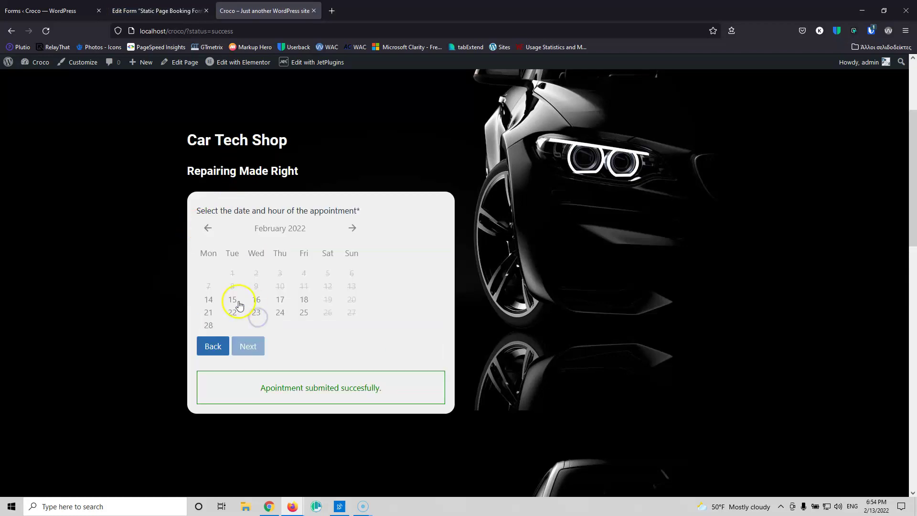
- Select the 15:30-16:15 slot on February 24, 2022 and continue to the last page to check the calculated total
click(280, 314)
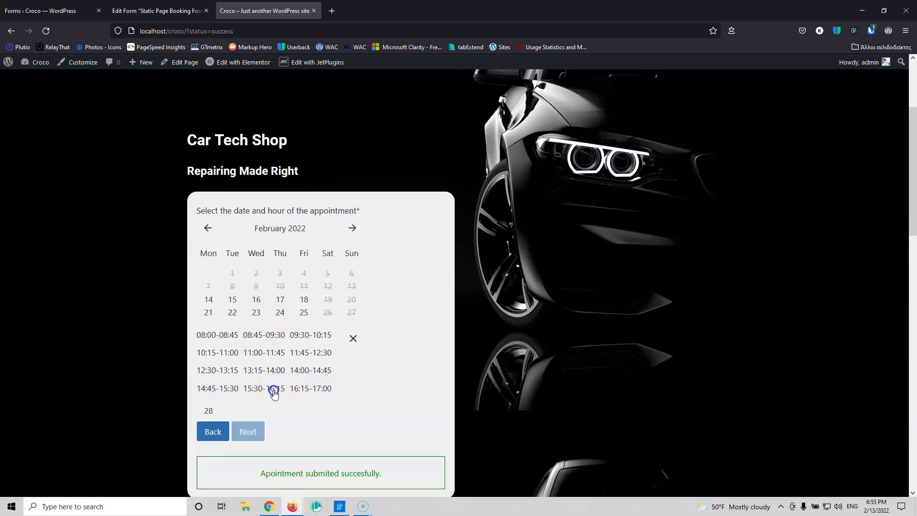
click(265, 388)
scroll(231, 365, down, 3)
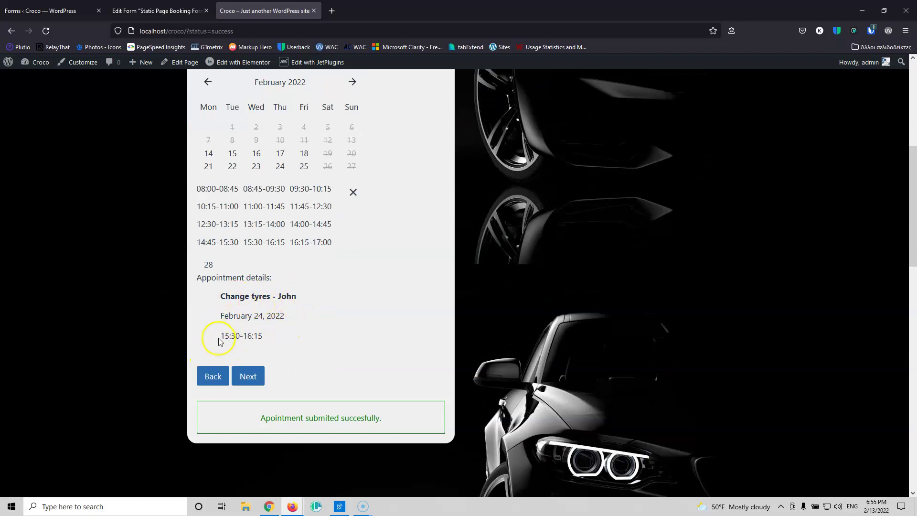
click(248, 376)
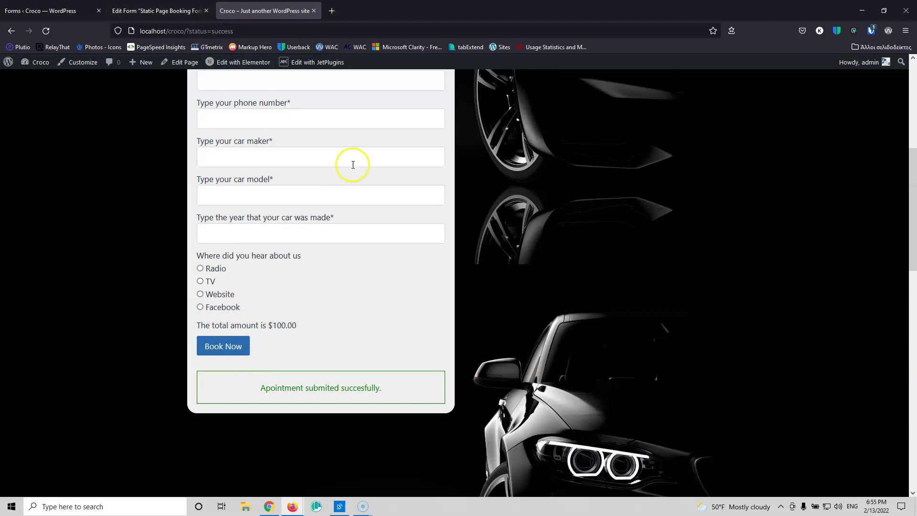
scroll(262, 191, up, 3)
- Return to the form editor and open the JetEngine Listings page in a new tab
click(155, 11)
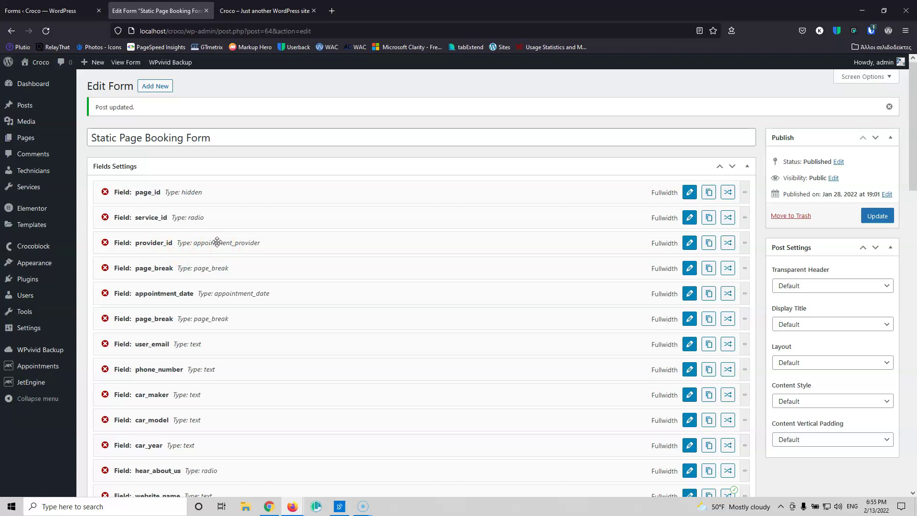
mouse_move(31, 382)
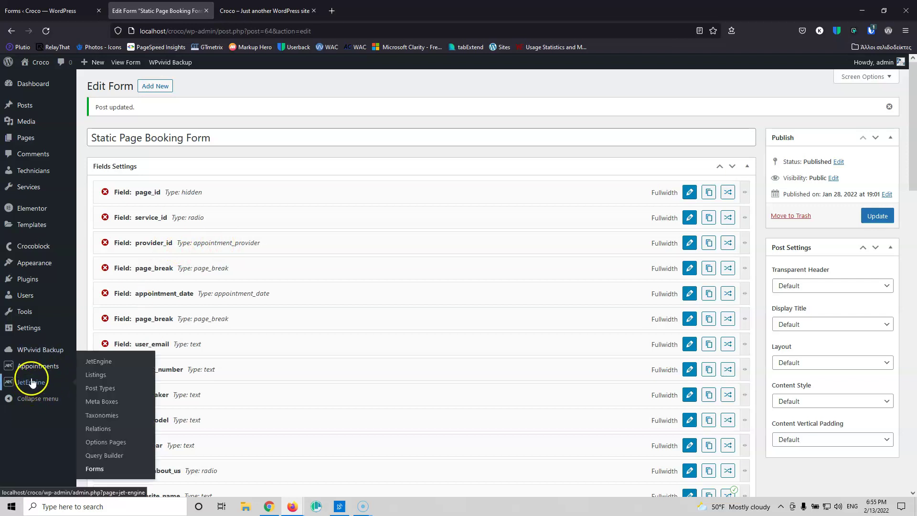
middle_click(94, 375)
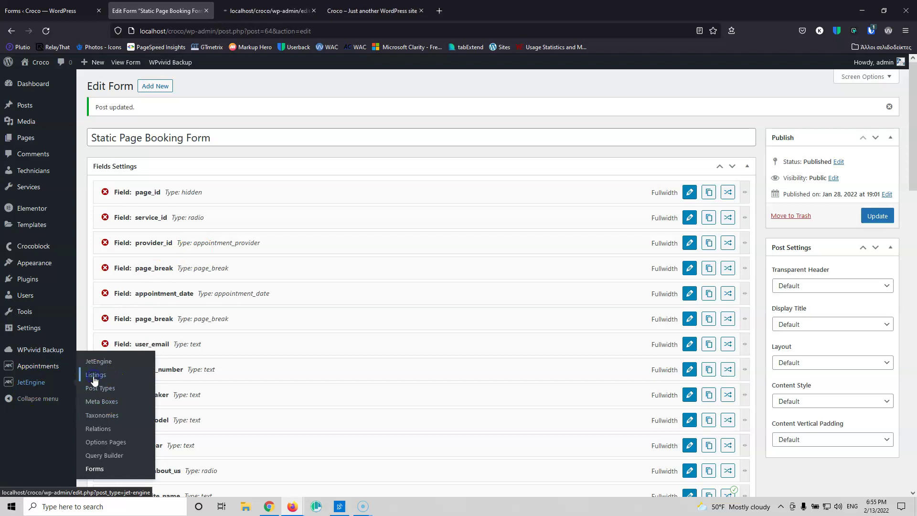
- Reload the booking page and select Change tyres to examine the service field on the first page
click(369, 12)
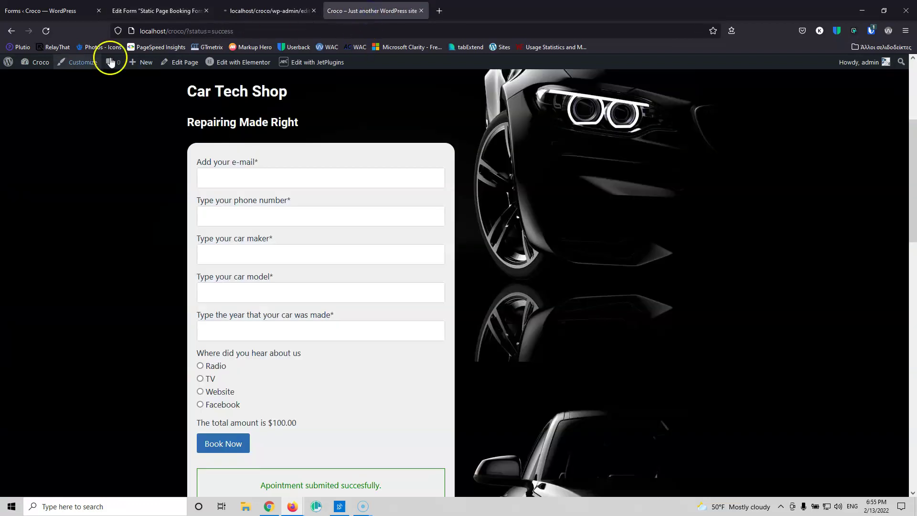
click(43, 33)
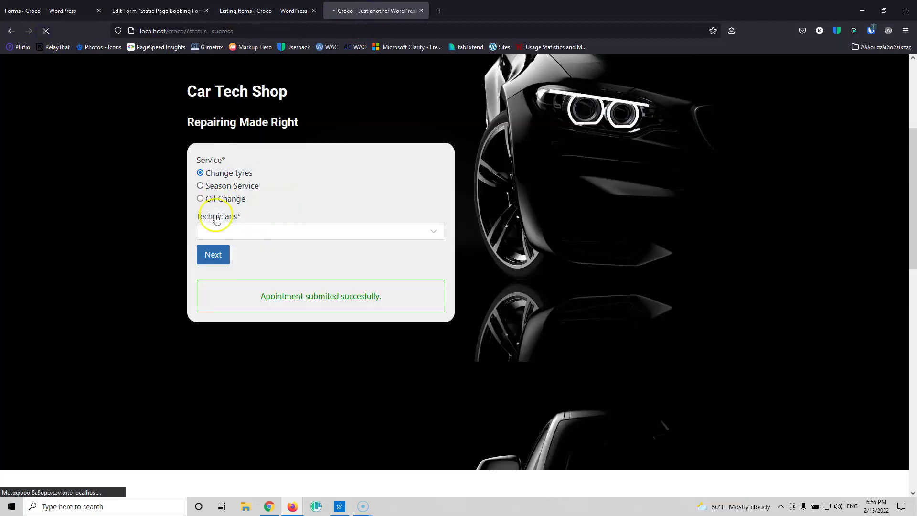
click(200, 172)
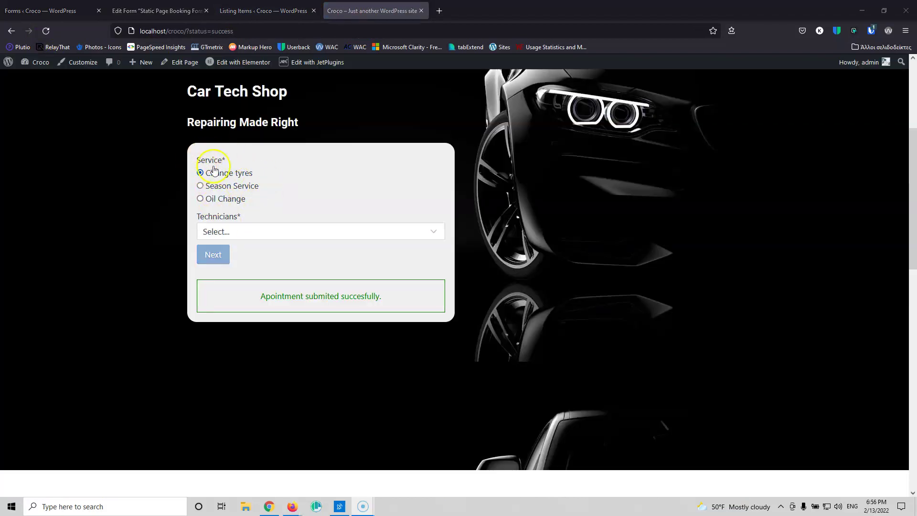
- Start a new listing item with Services as its post type and begin its name with "Serive"
click(260, 10)
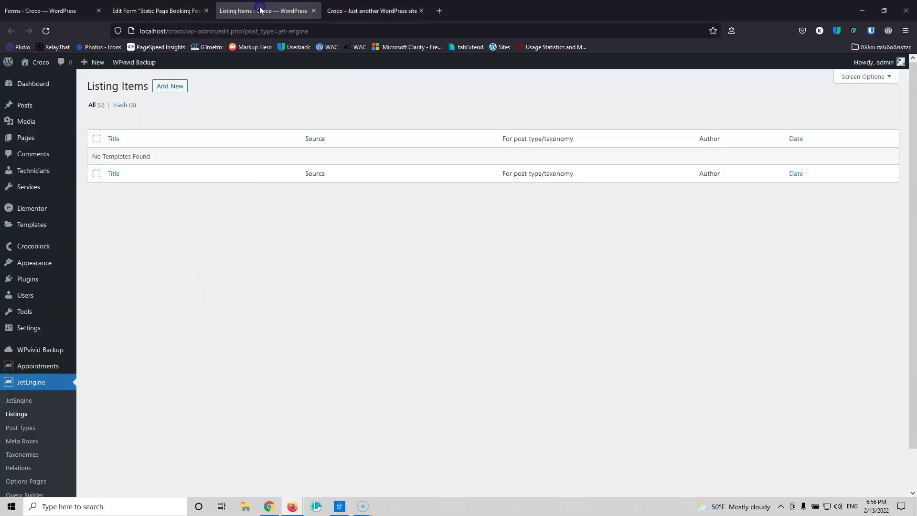
click(171, 87)
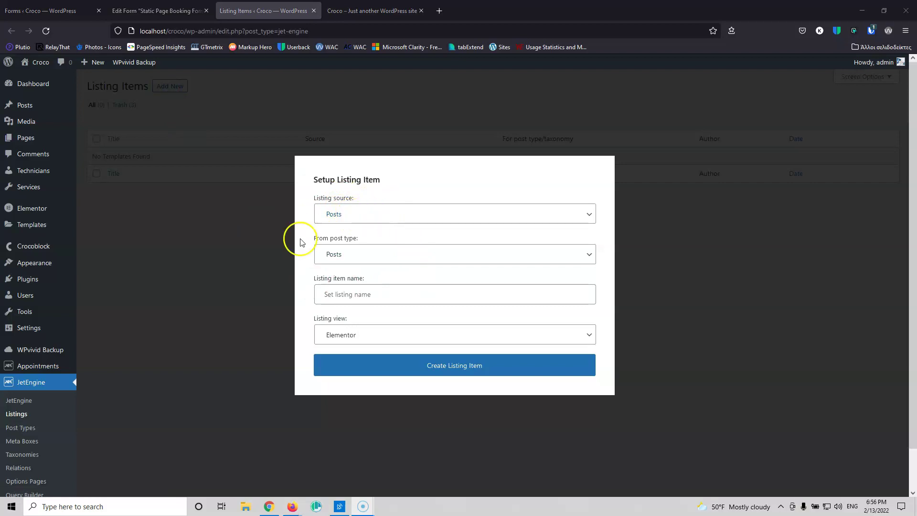
click(383, 260)
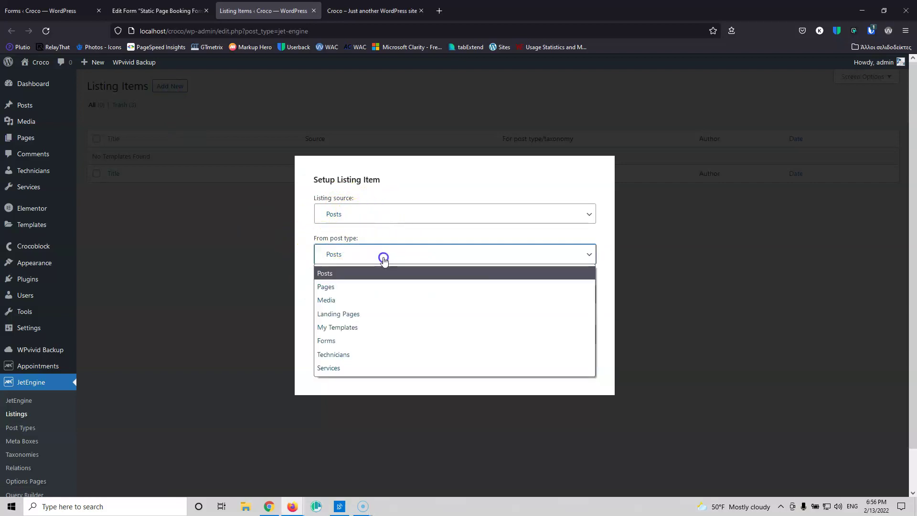
click(357, 368)
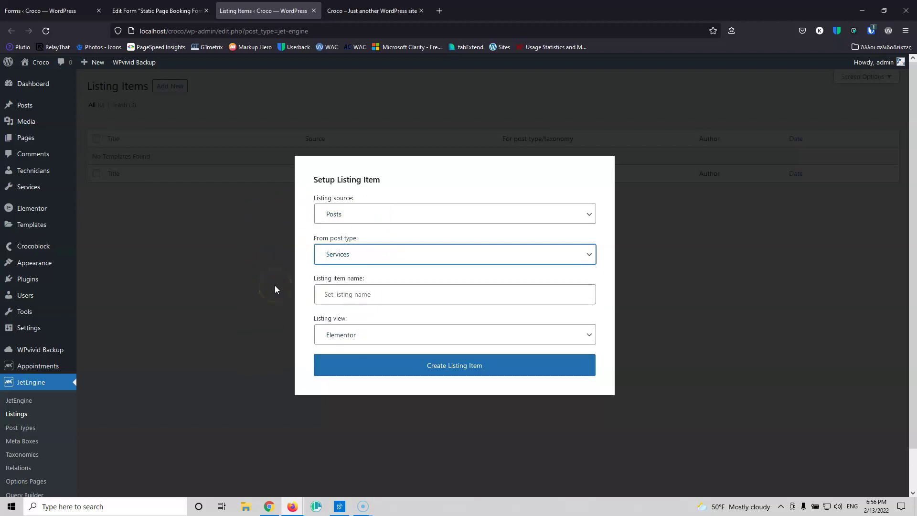
click(373, 293)
click(392, 295)
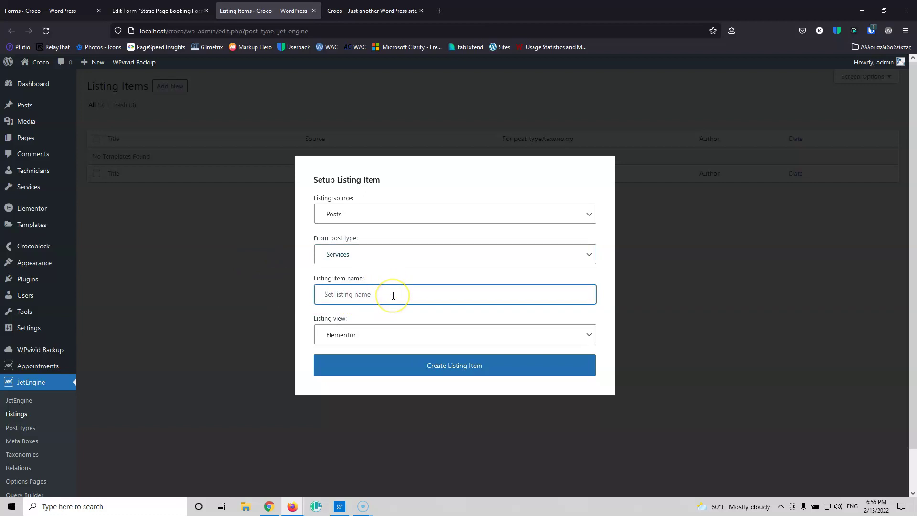
text(Ser)
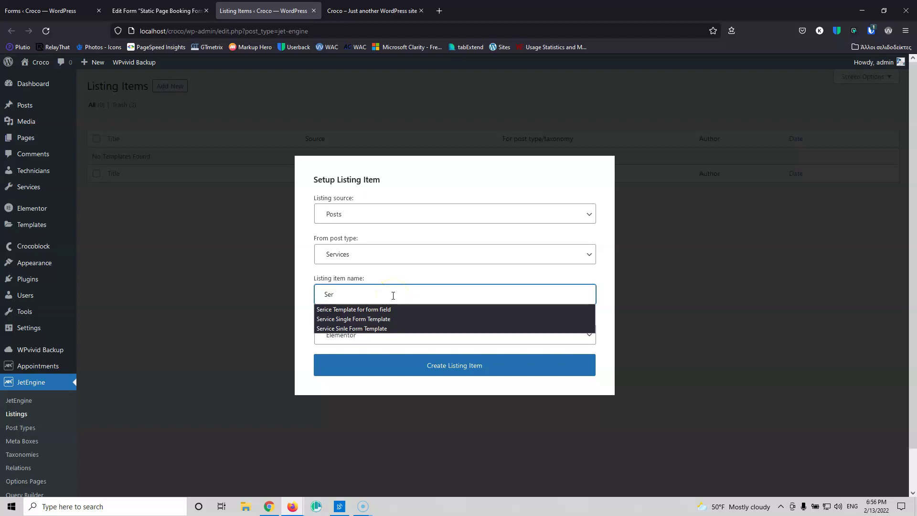
text(ive)
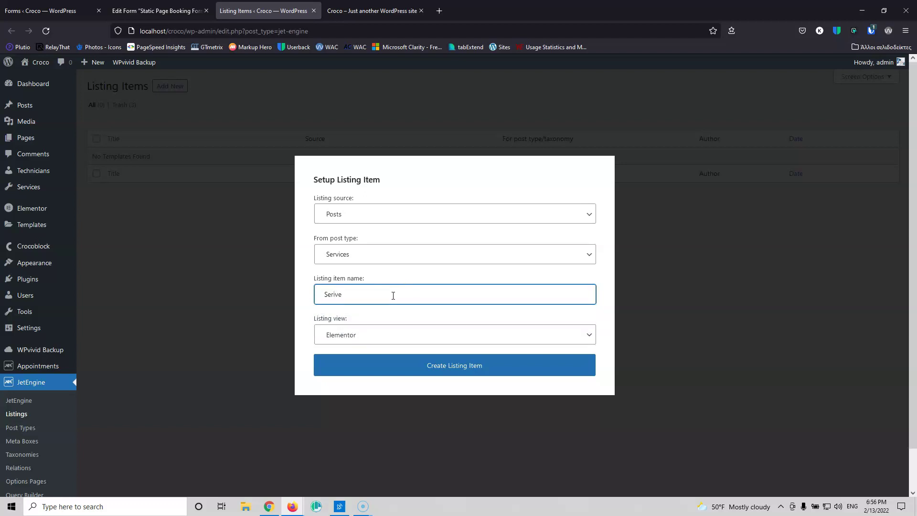
- Name the listing item "Service Single Form Template" and create it with the Elementor view
key(BackSpace)
key(BackSpace)
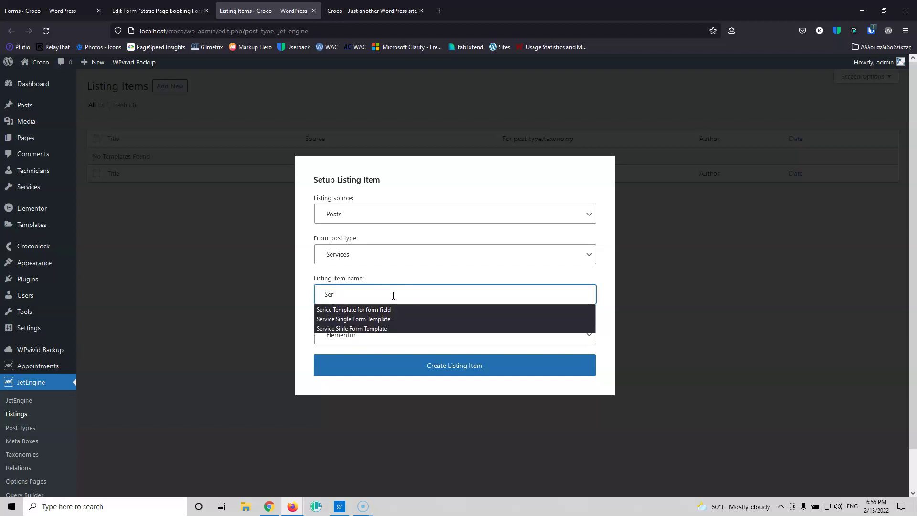
text(vice)
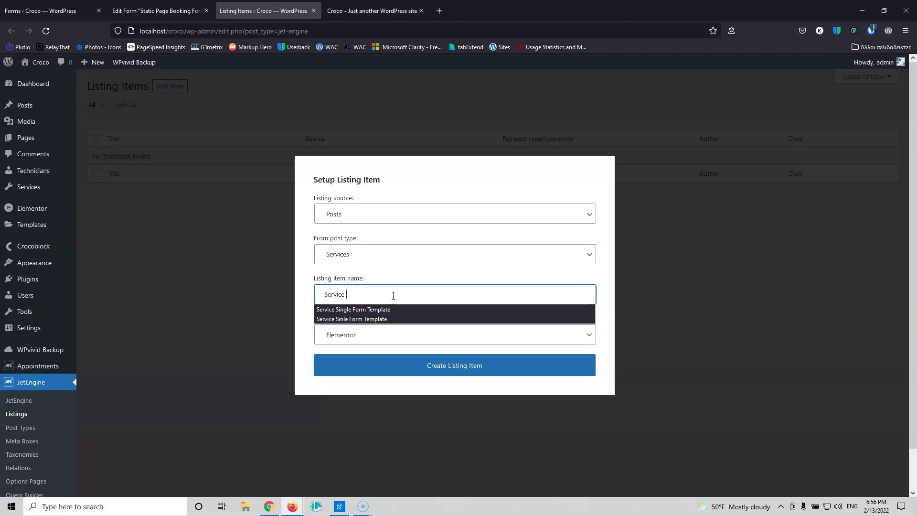
text( Single Form Template)
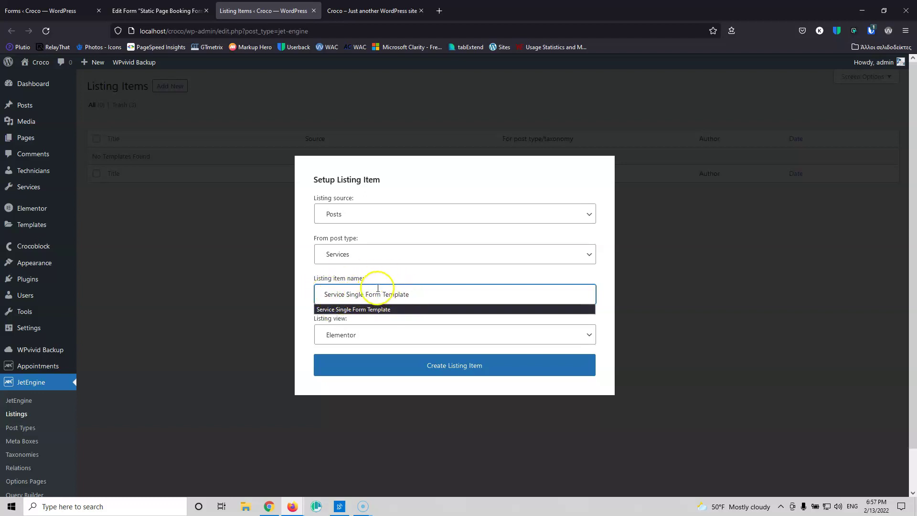
click(456, 291)
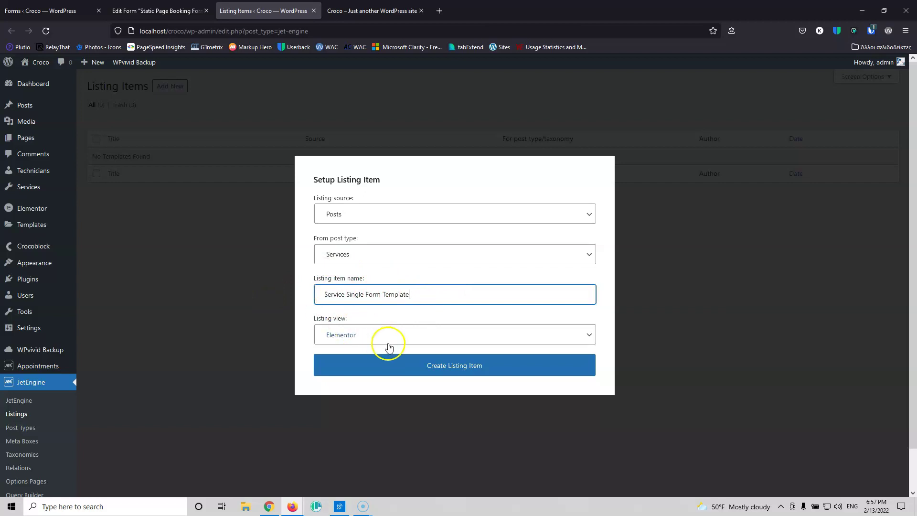
click(438, 371)
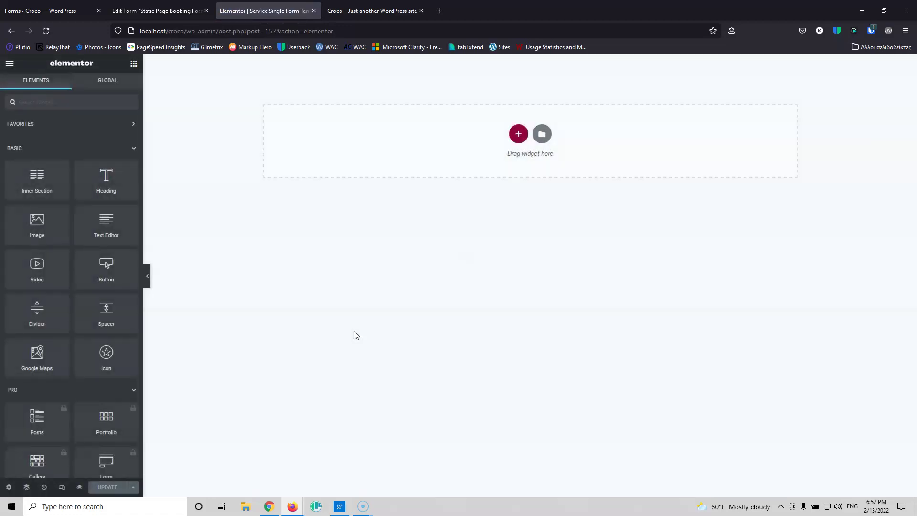
- Add a section with three equal columns and place a Check Mark widget in the first column
click(520, 134)
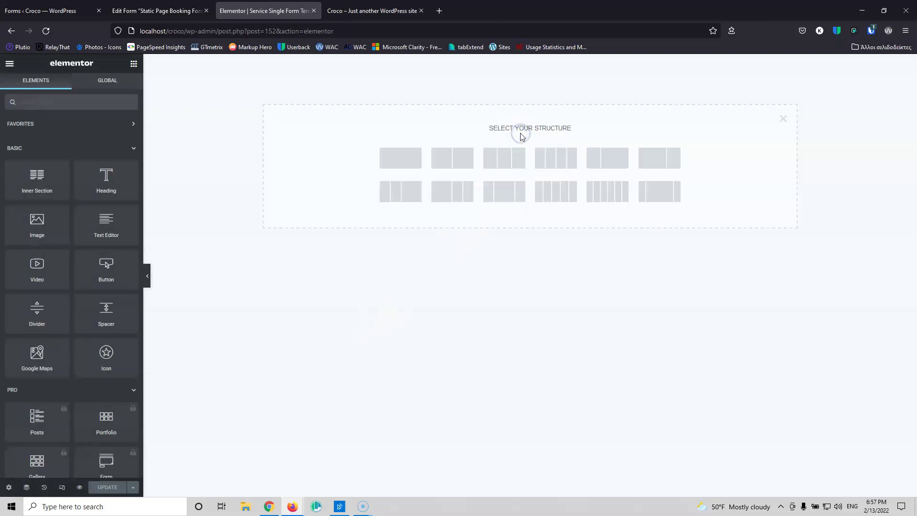
click(516, 162)
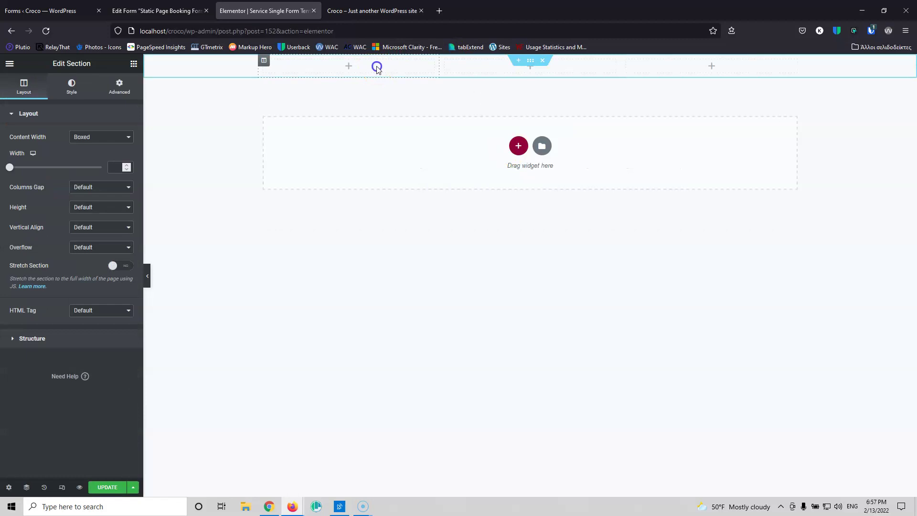
click(377, 68)
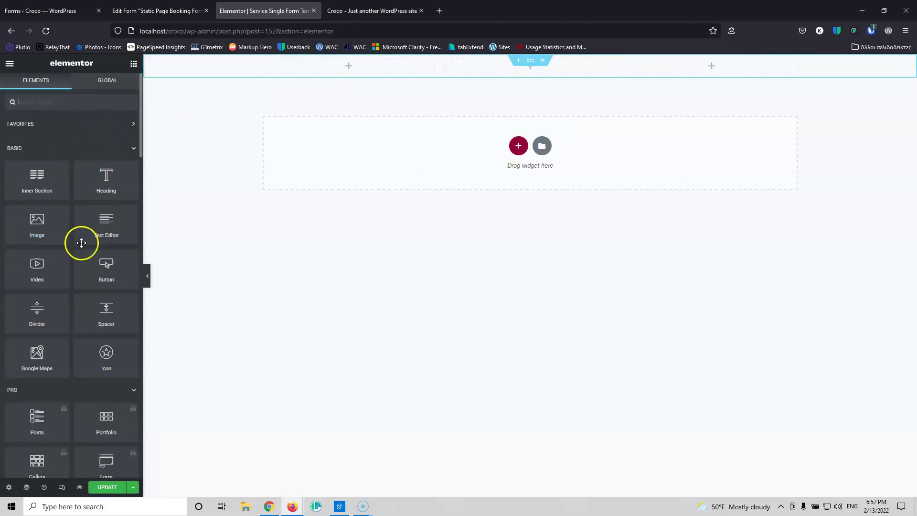
scroll(81, 243, down, 10)
scroll(82, 245, down, 10)
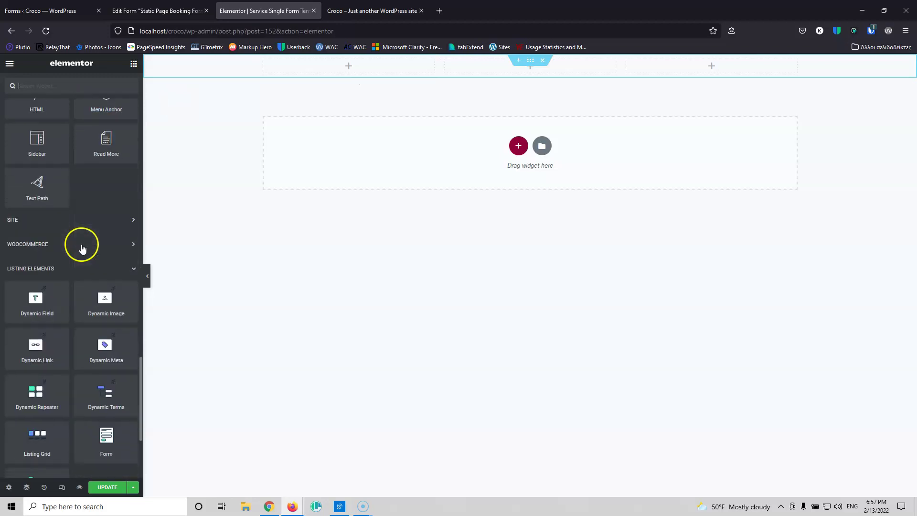
scroll(79, 244, down, 2)
drag(38, 391, 356, 71)
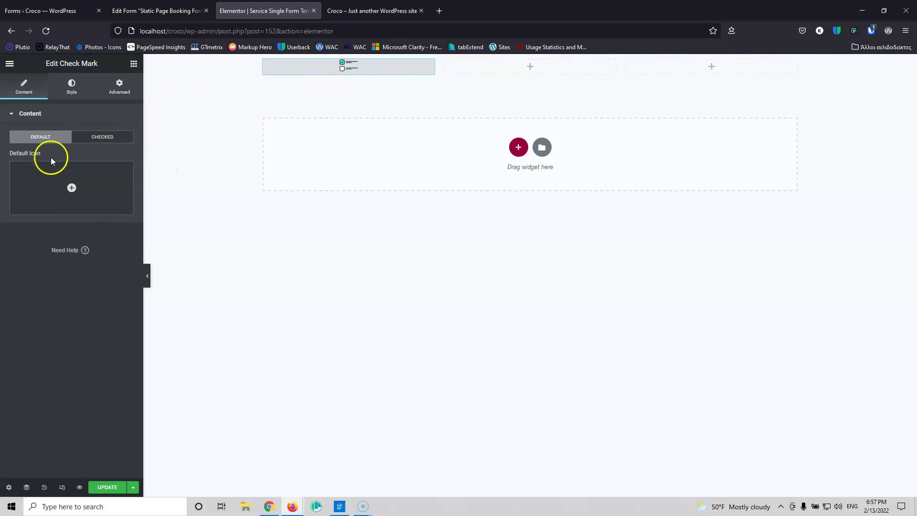
- Set the check mark's default icon to the Check icon from the icon library
click(70, 188)
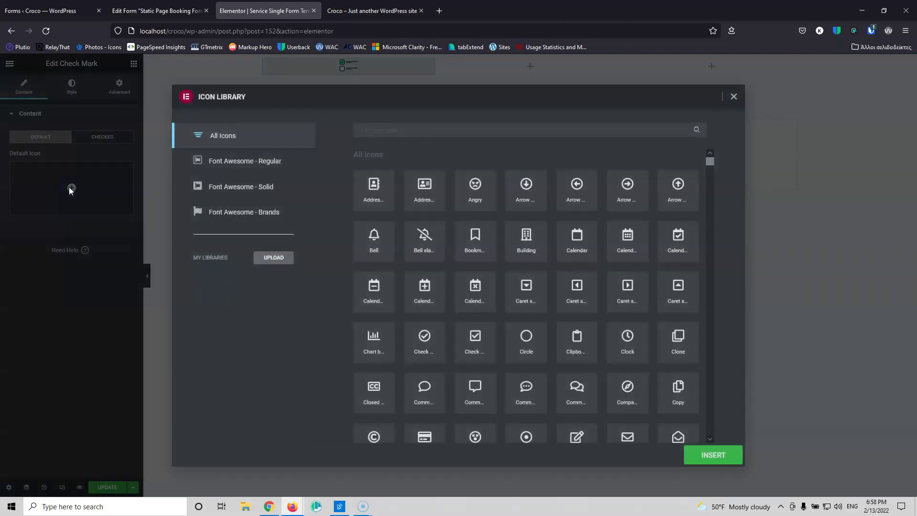
click(433, 276)
click(492, 132)
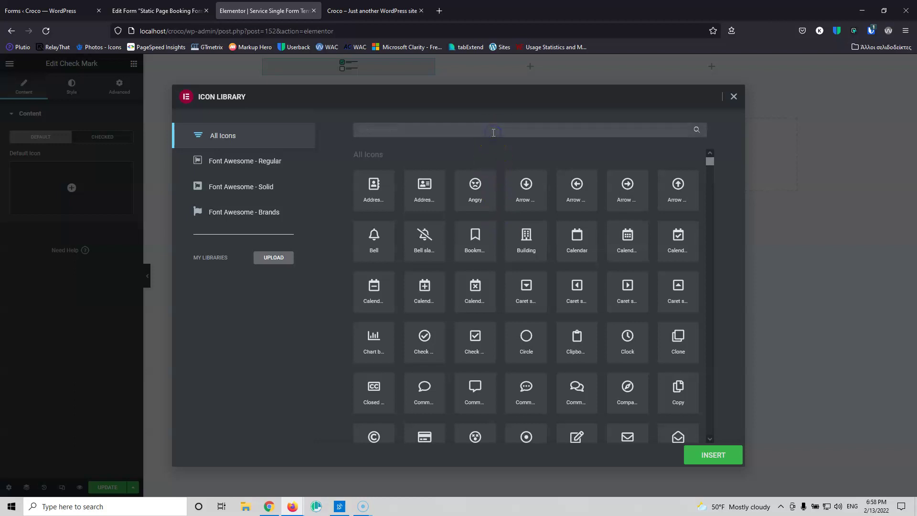
text(che)
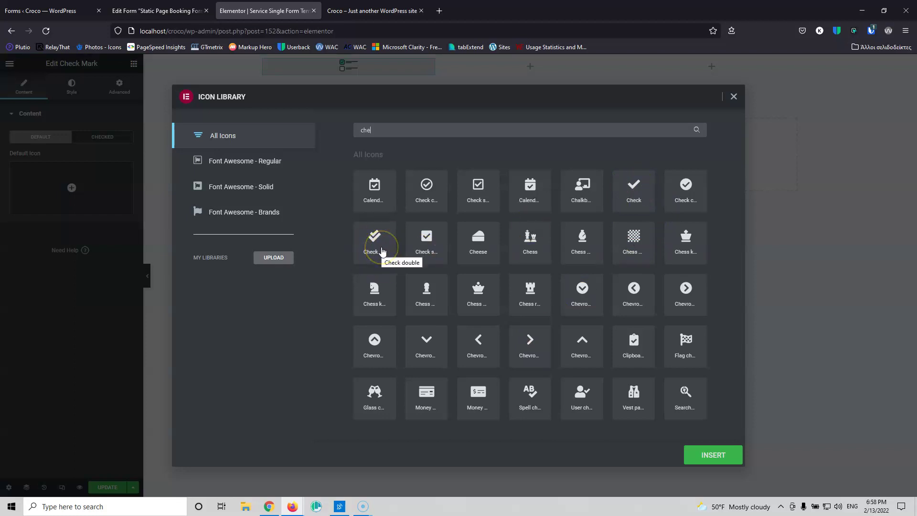
click(635, 191)
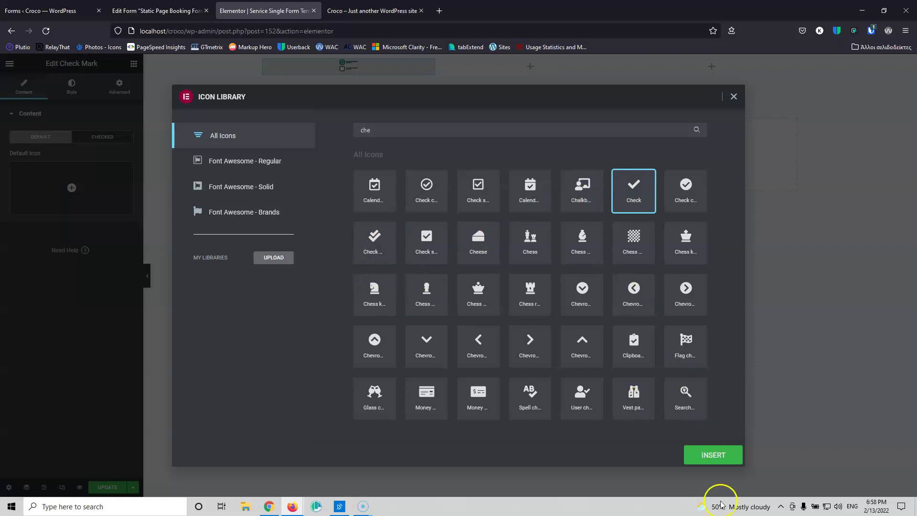
click(715, 456)
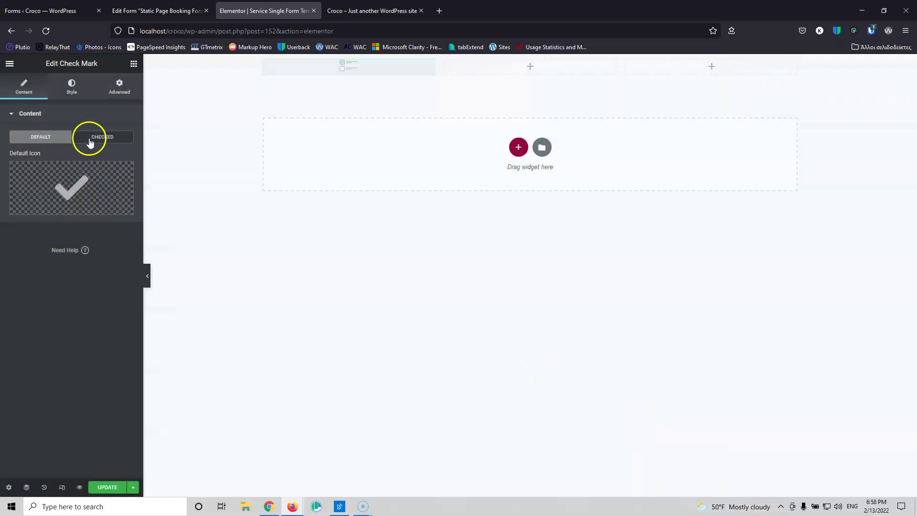
- Set the check mark's checked-state icon to Check double from the icon library
click(90, 140)
click(80, 190)
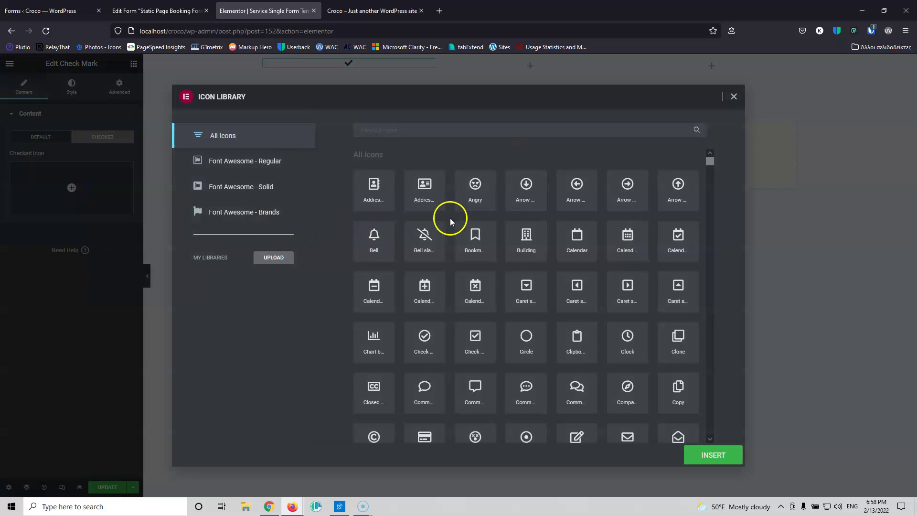
click(459, 132)
text(che)
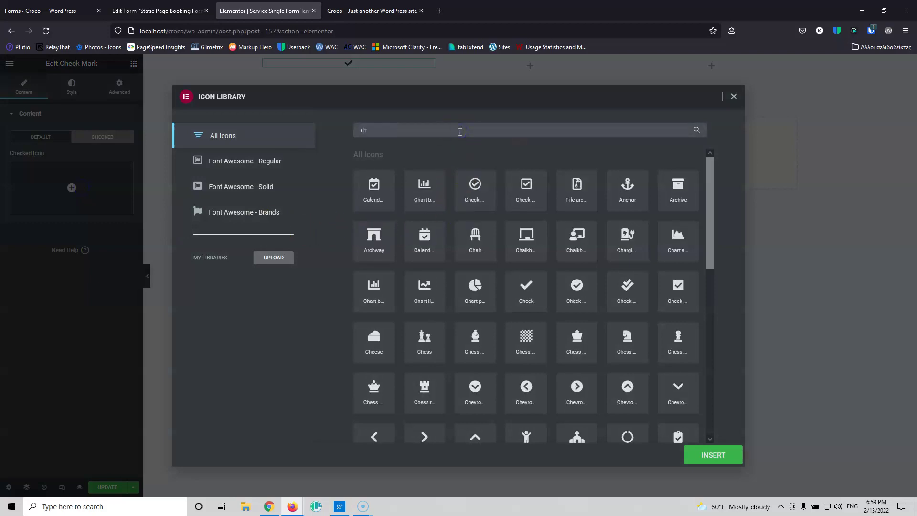
click(375, 237)
click(712, 454)
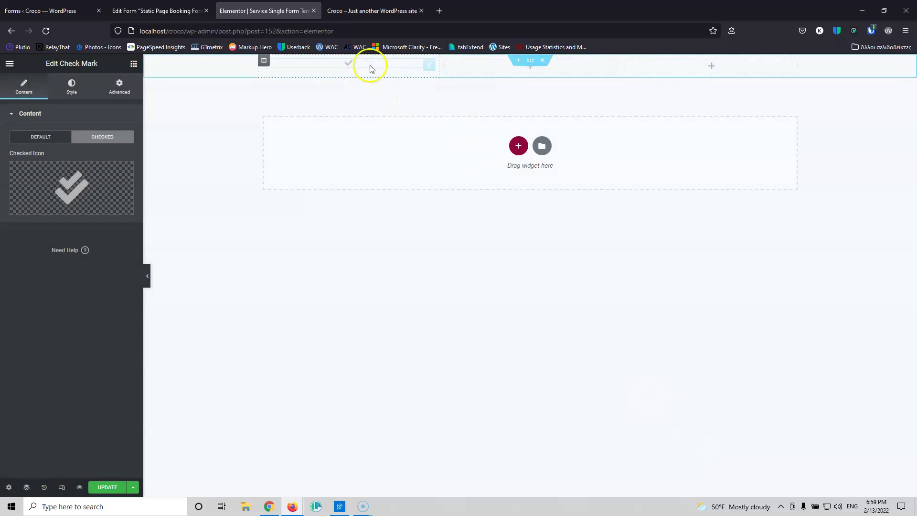
- Style the check mark with an icon size of 20 and the default icon color #5B7CE1
click(71, 87)
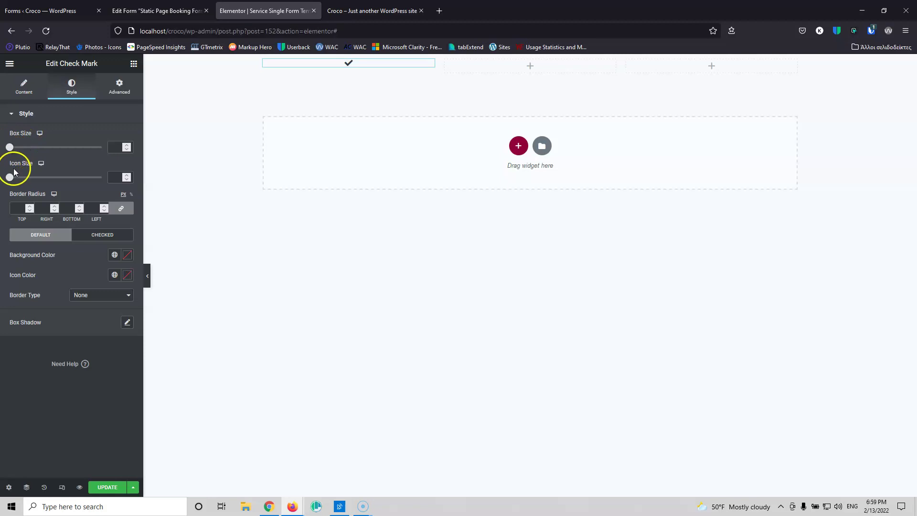
text(20)
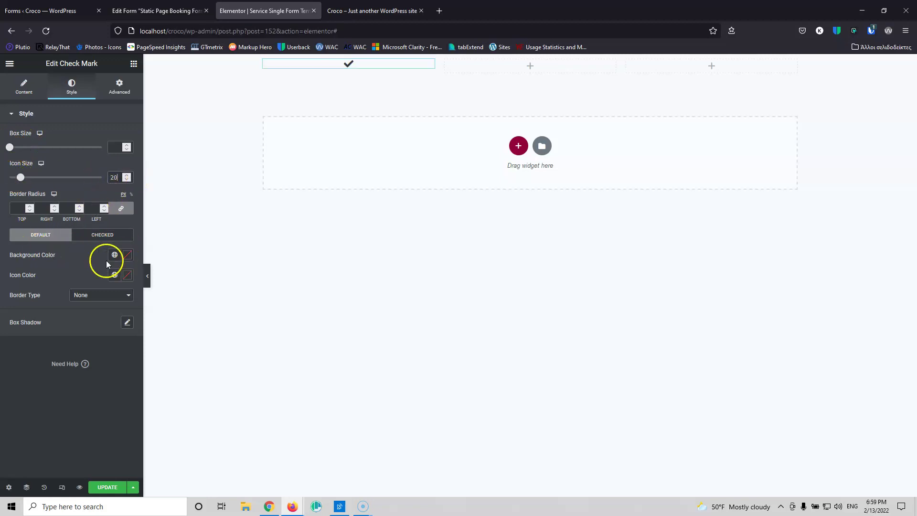
click(126, 275)
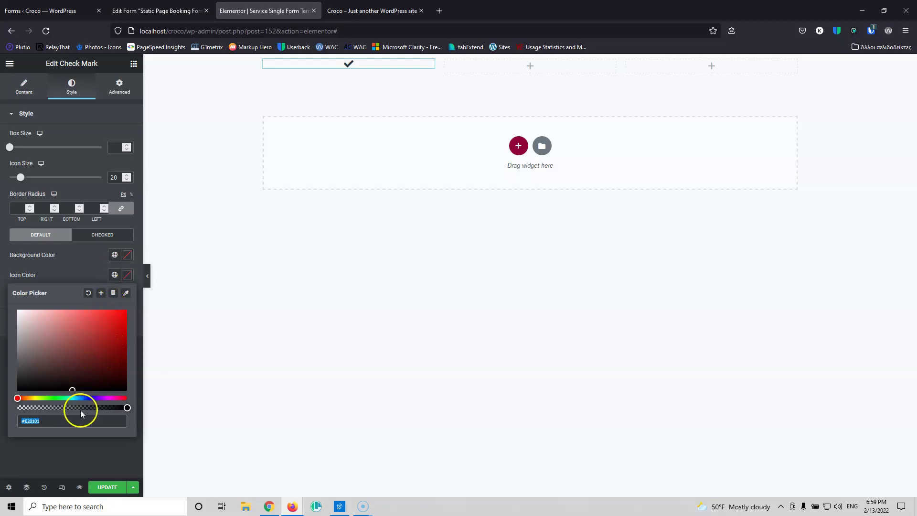
click(86, 398)
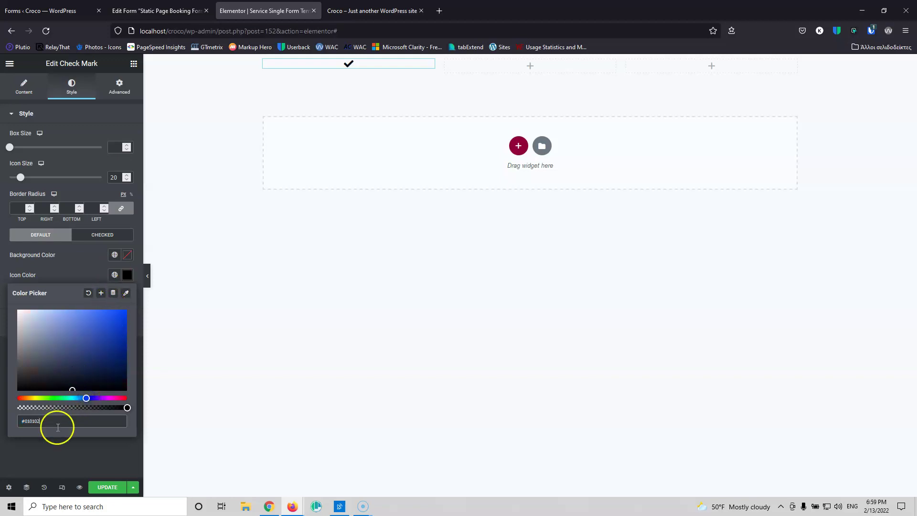
drag(88, 390, 87, 325)
drag(45, 422, 11, 421)
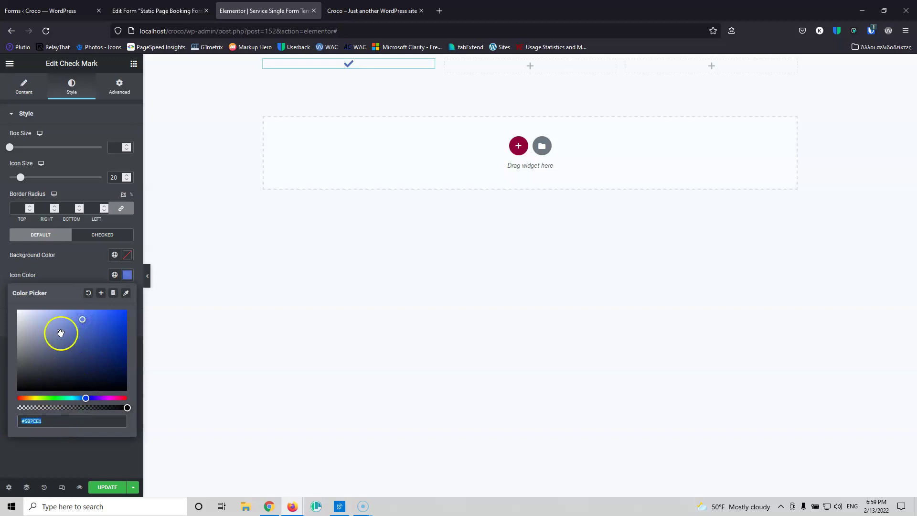
- Give the check mark's checked-state icon a deeper blue color and save the template
click(99, 236)
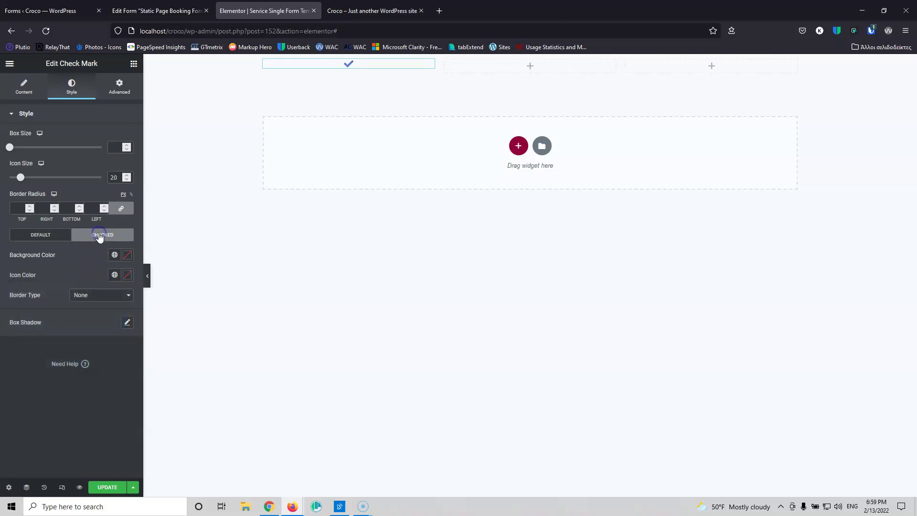
click(128, 277)
click(55, 420)
text(#5B7CE1)
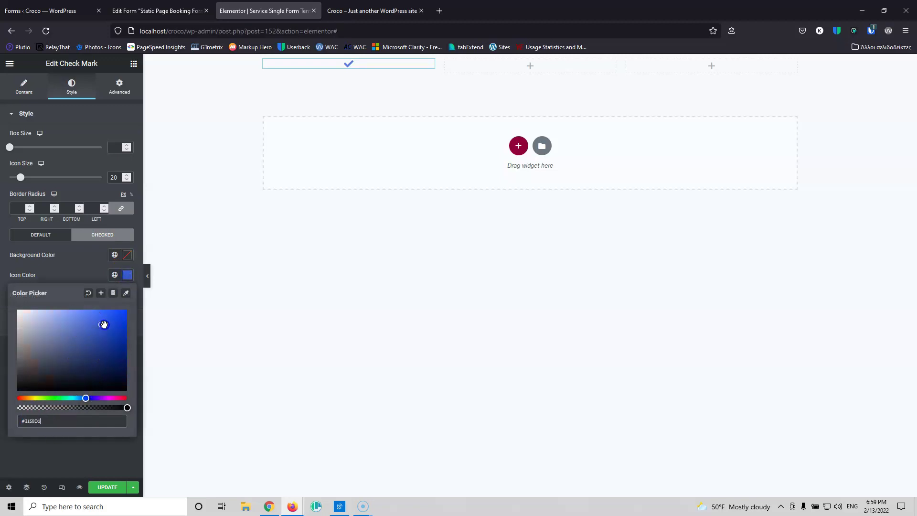
click(73, 256)
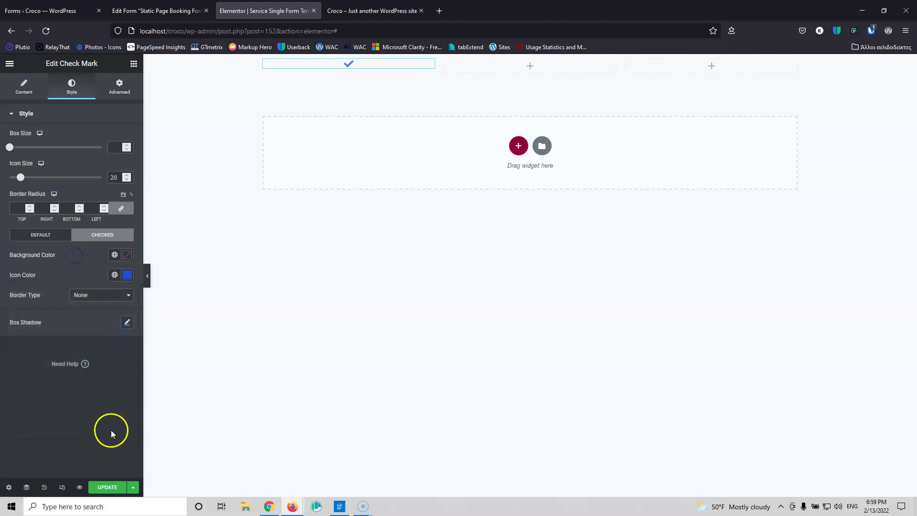
click(109, 487)
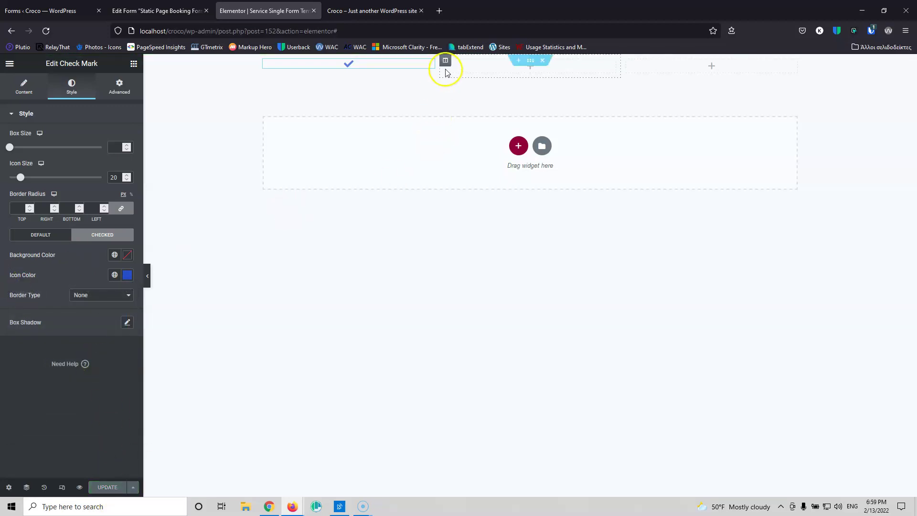
- Place a Dynamic Field widget in the section's middle column
click(530, 70)
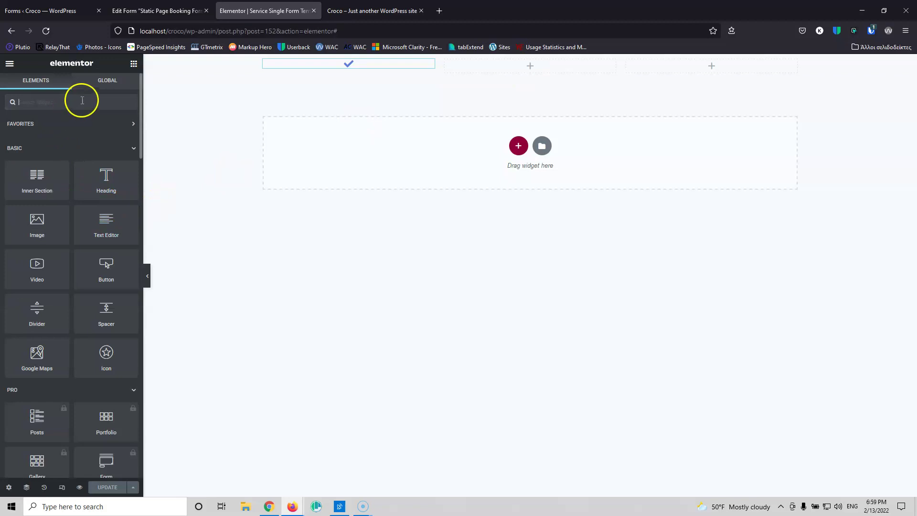
scroll(79, 185, down, 15)
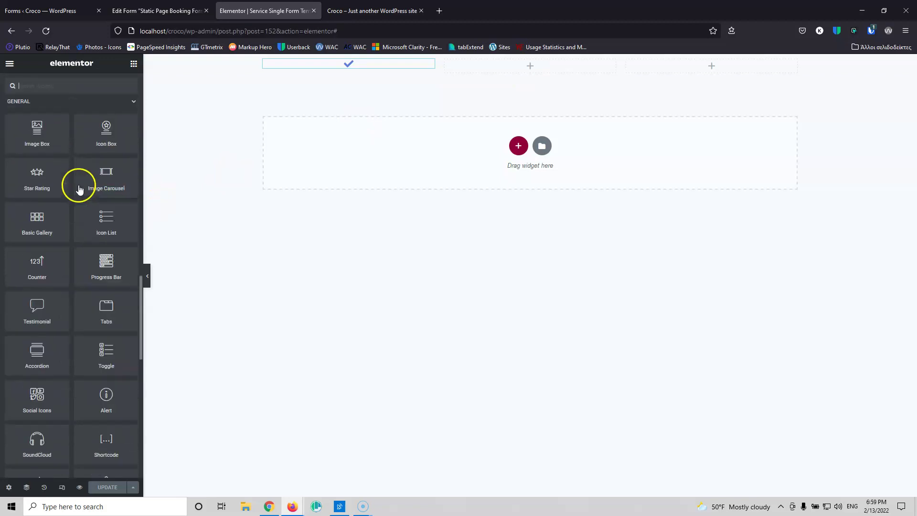
scroll(78, 185, down, 3)
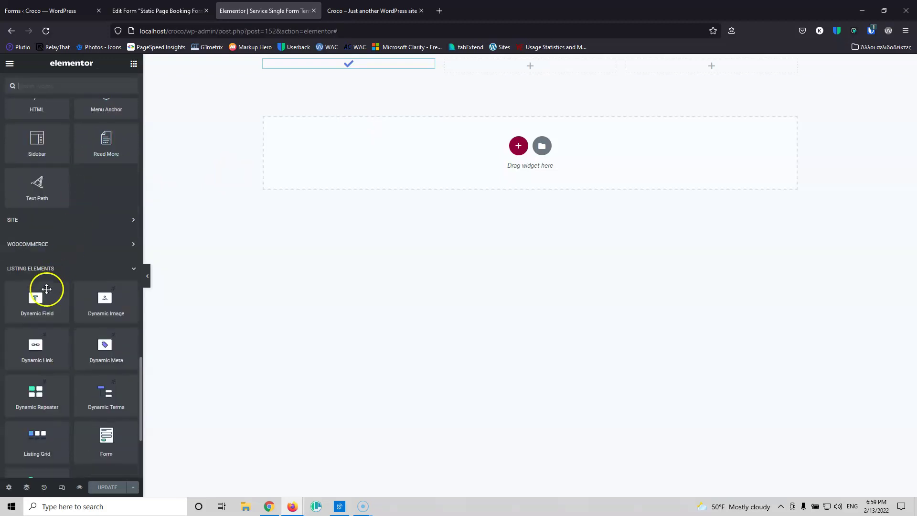
drag(44, 303, 531, 69)
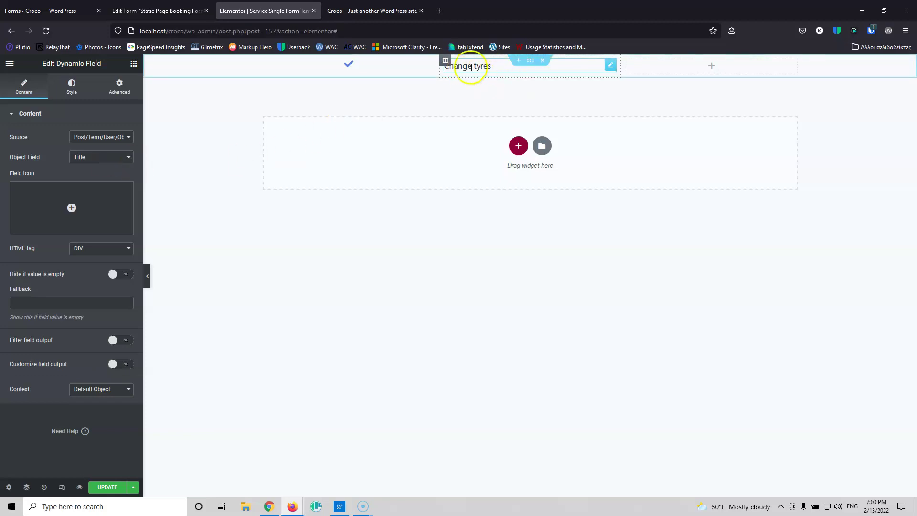
- Review the template's listing settings and set the dynamic title field's HTML tag to H4
click(9, 488)
click(35, 168)
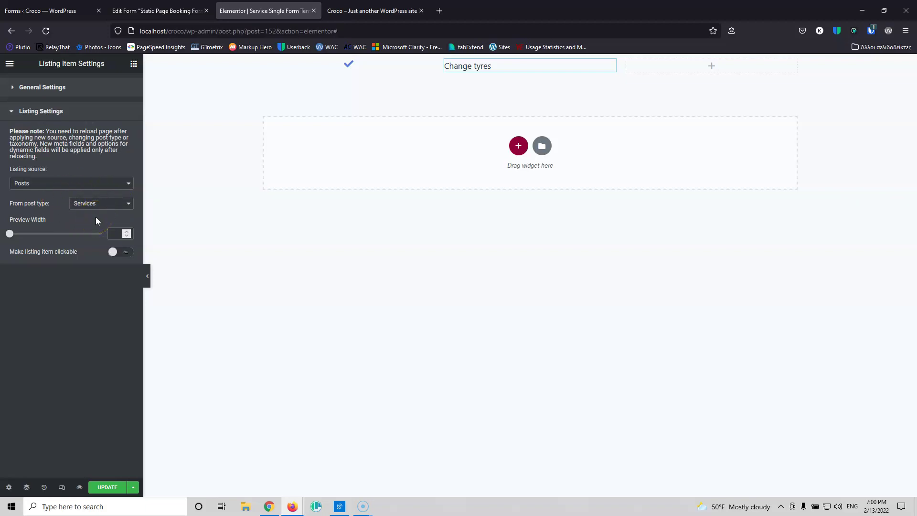
click(493, 68)
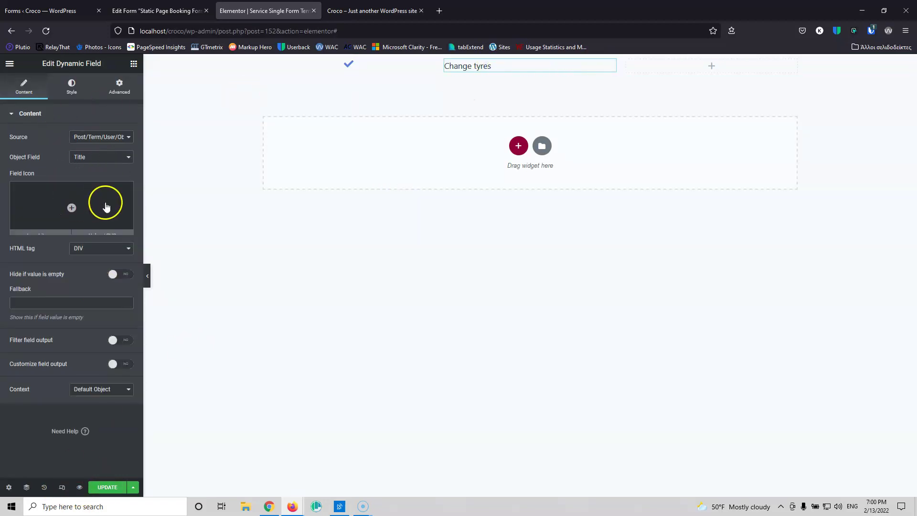
click(97, 252)
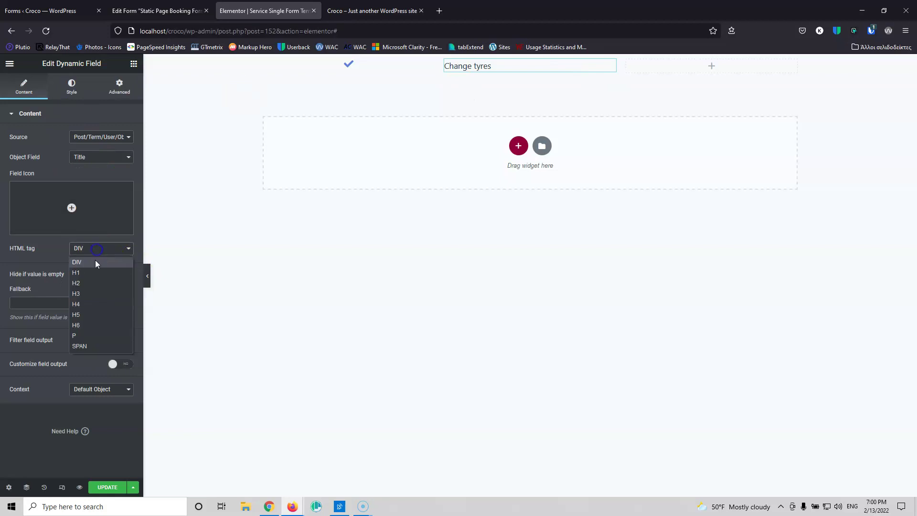
click(88, 301)
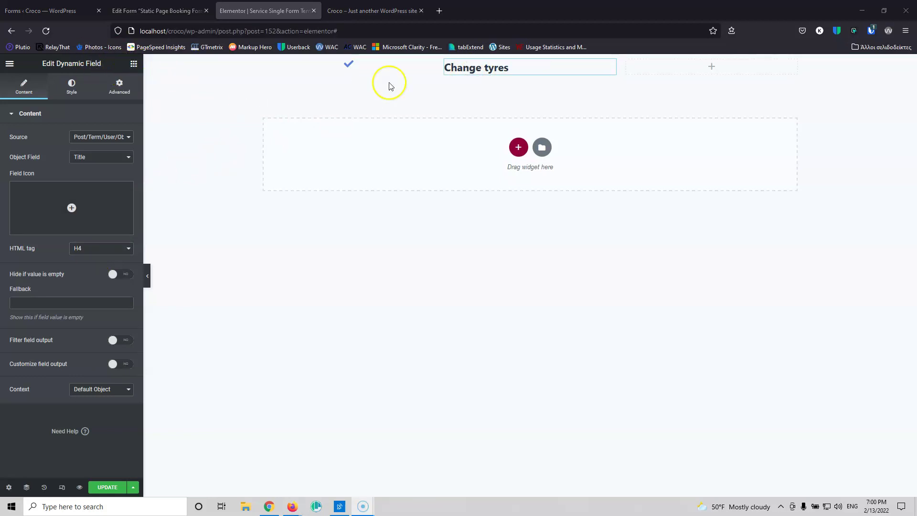
- Examine the Car Condition and Type of Car options on a new Services post, and return to the Elementor template
click(64, 10)
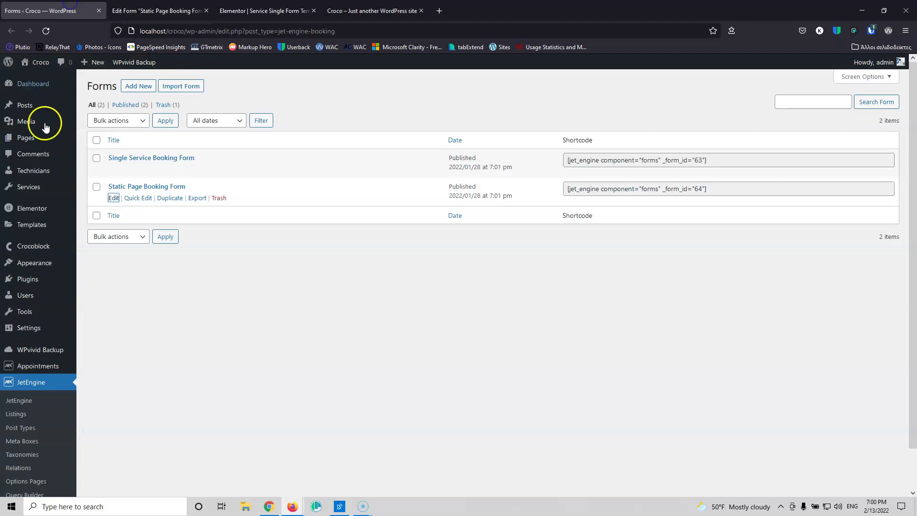
mouse_move(29, 188)
middle_click(98, 201)
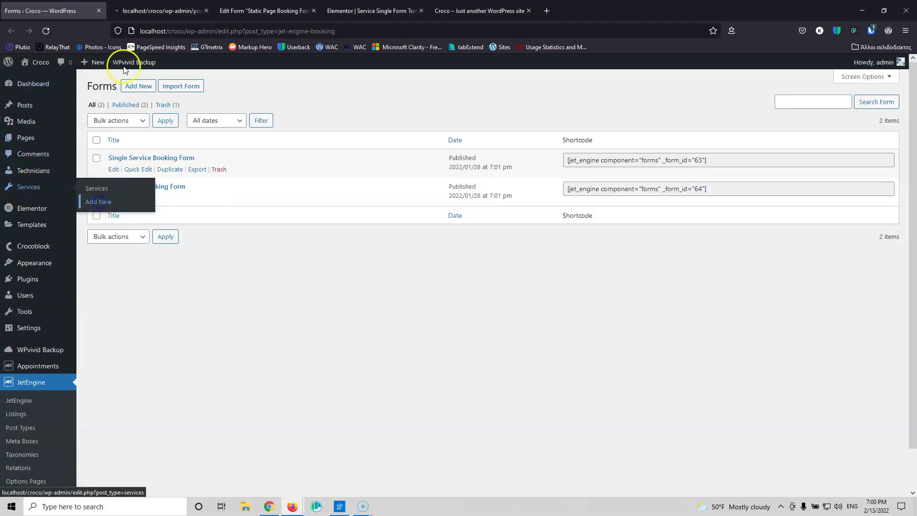
click(145, 10)
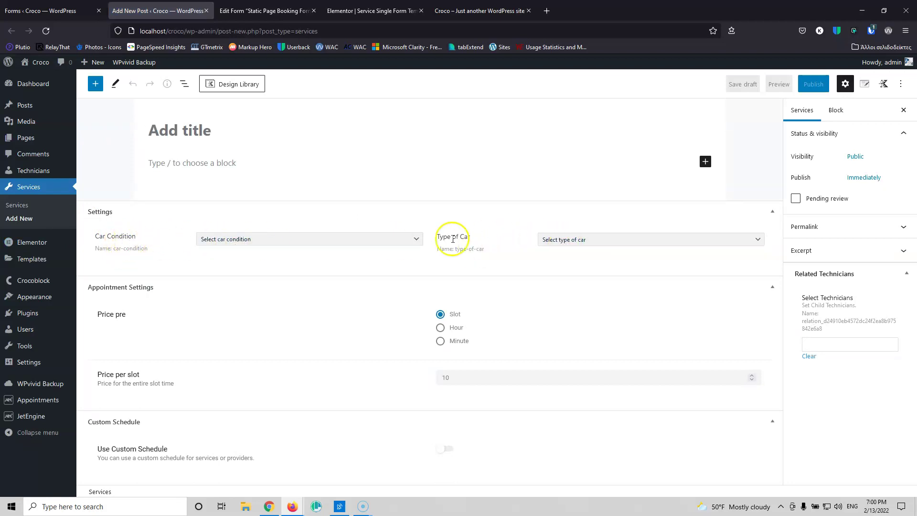
click(250, 239)
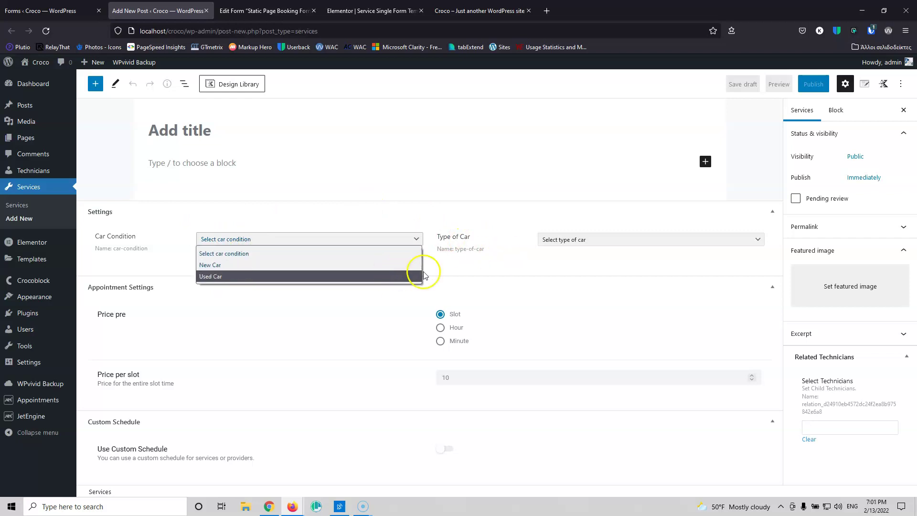
click(616, 240)
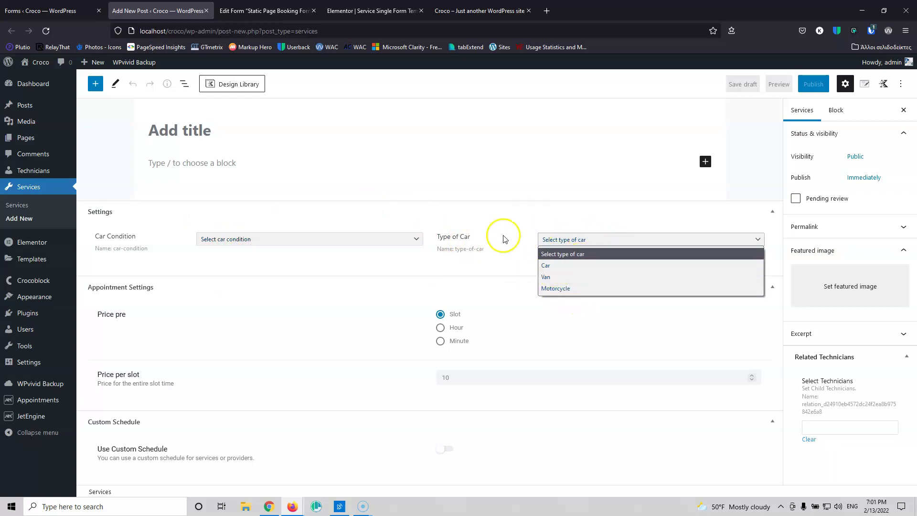
key(ctrl+Tab)
click(372, 14)
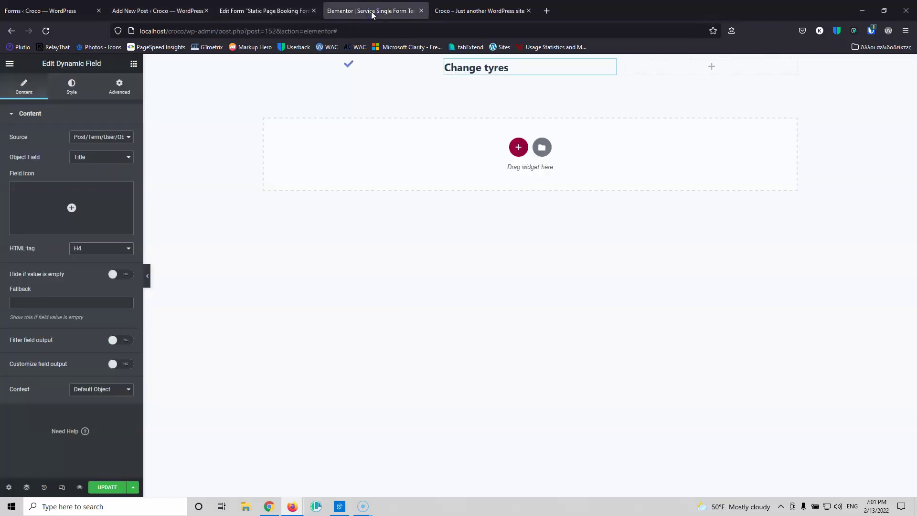
- Place a Dynamic Field widget below the service title in the section's middle column
click(134, 65)
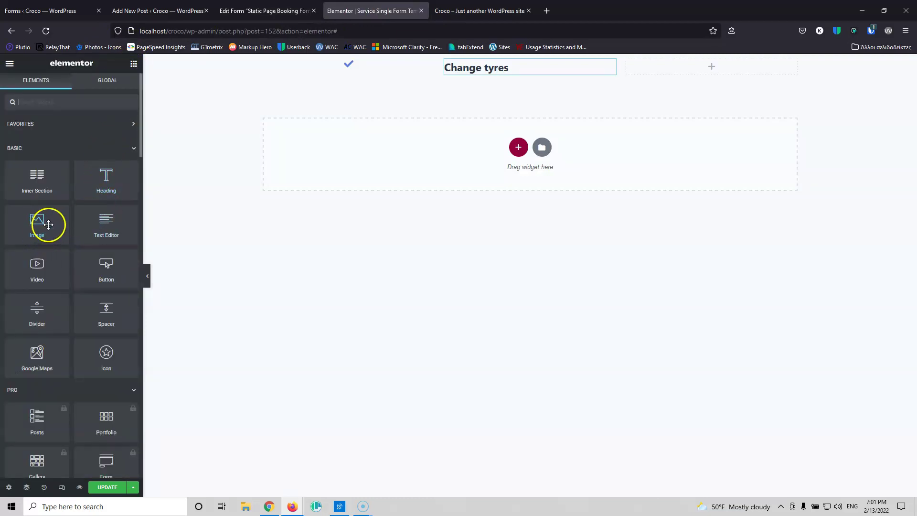
scroll(81, 378, down, 10)
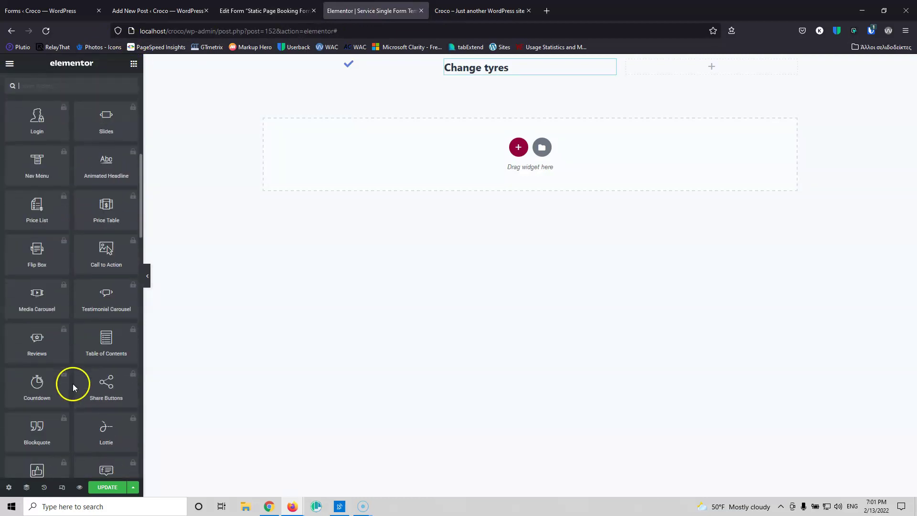
scroll(73, 387, down, 3)
drag(35, 317, 508, 77)
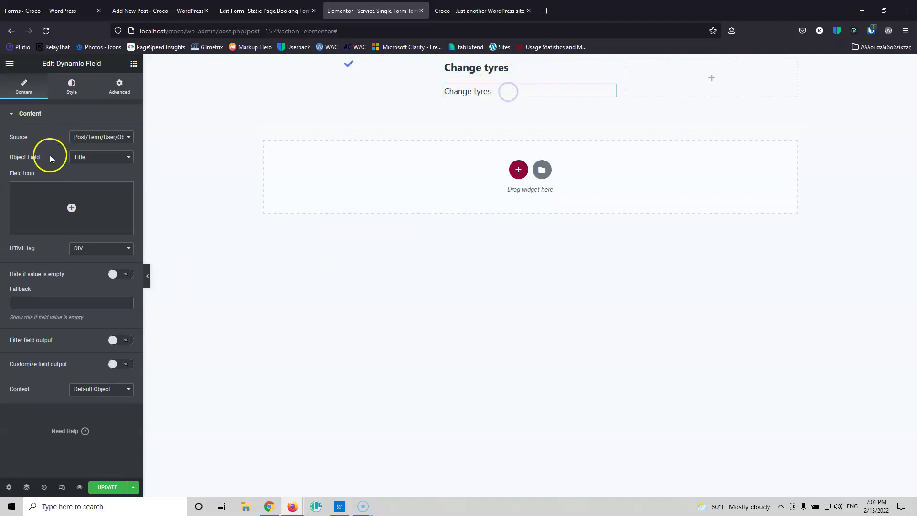
- Set the new dynamic field's source to Meta Data and its meta field to the Services group's Type of Car
click(96, 144)
click(91, 165)
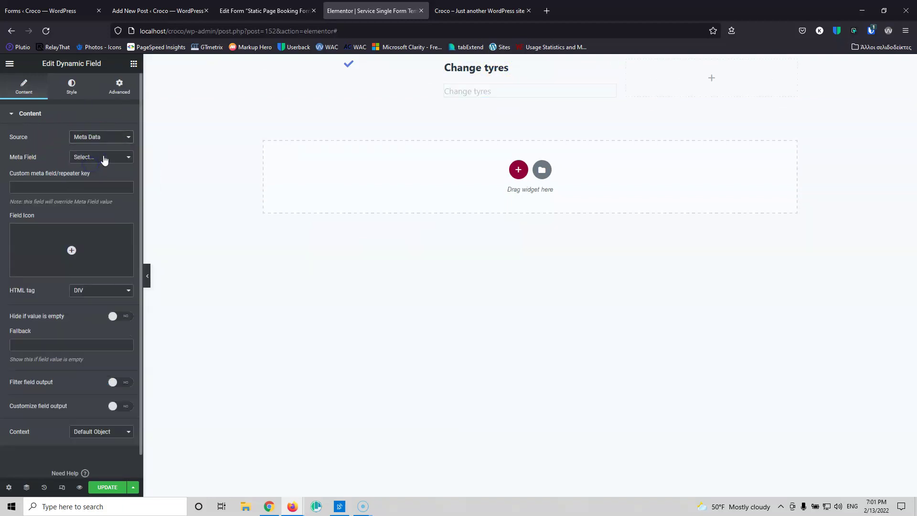
click(103, 156)
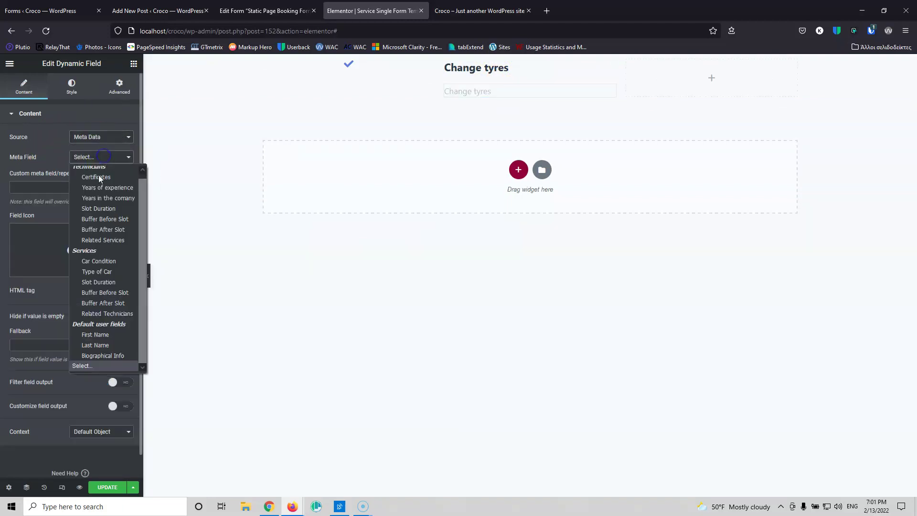
click(110, 272)
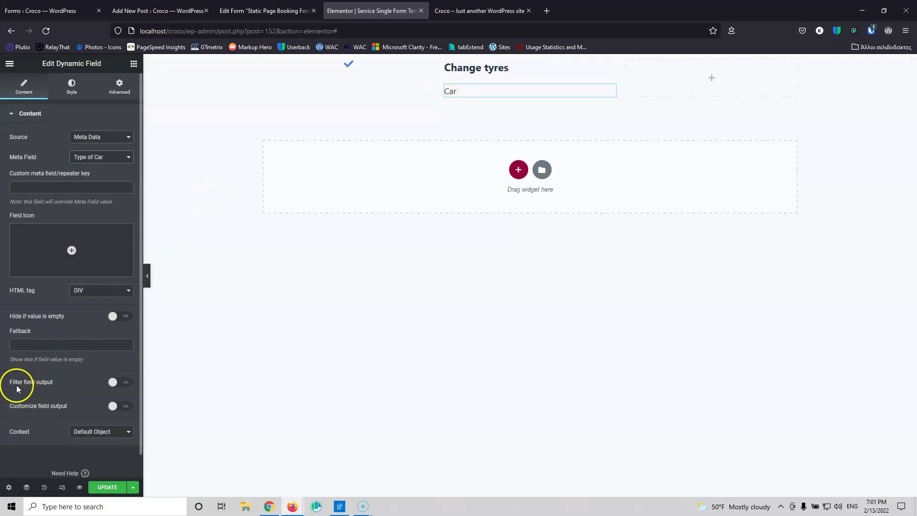
- Enable customized output for the Type of Car field and set its format to "Vehicle for the service: %s"
click(121, 382)
click(121, 382)
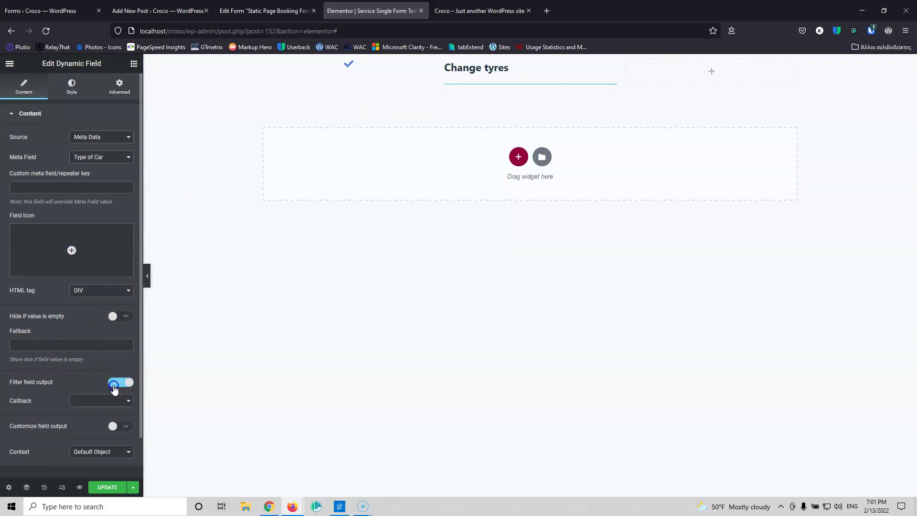
click(121, 406)
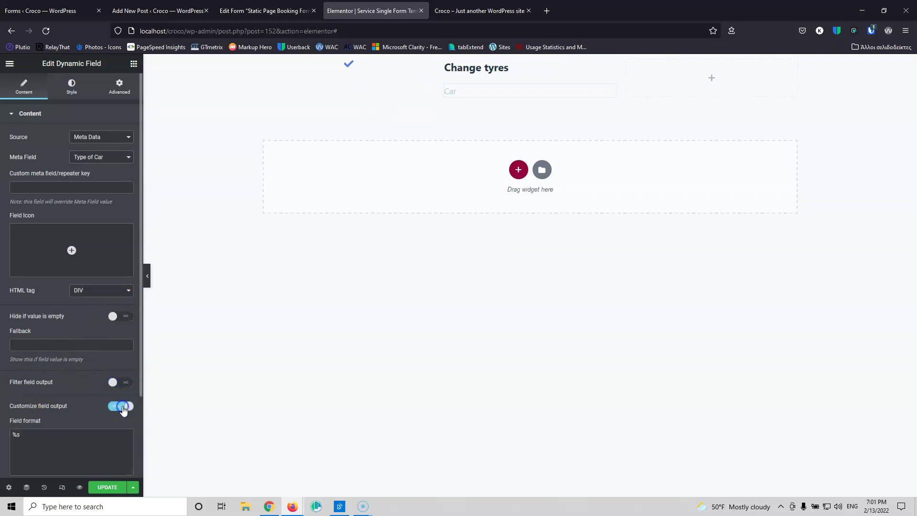
scroll(90, 351, down, 2)
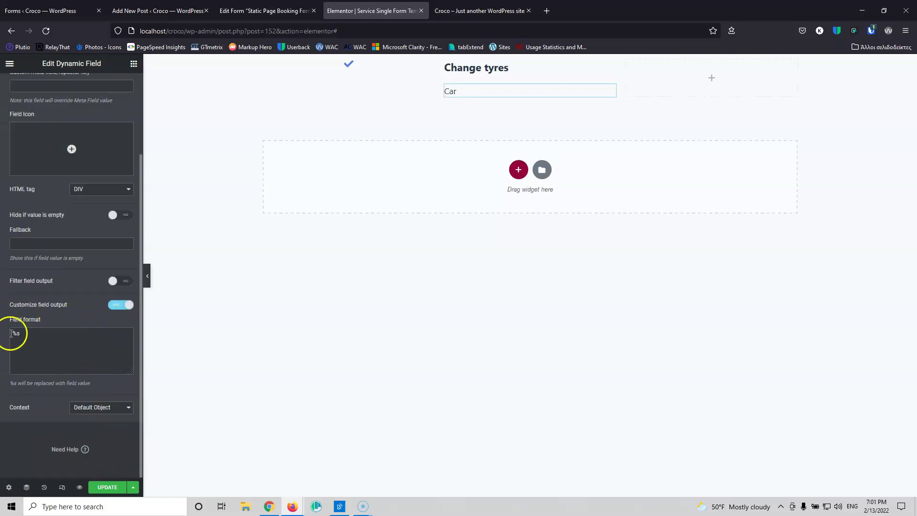
drag(21, 334, 11, 333)
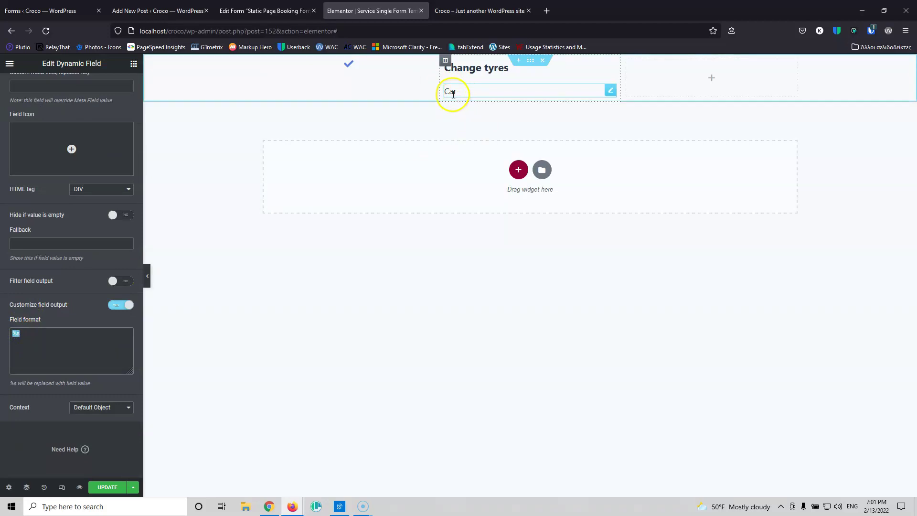
click(14, 333)
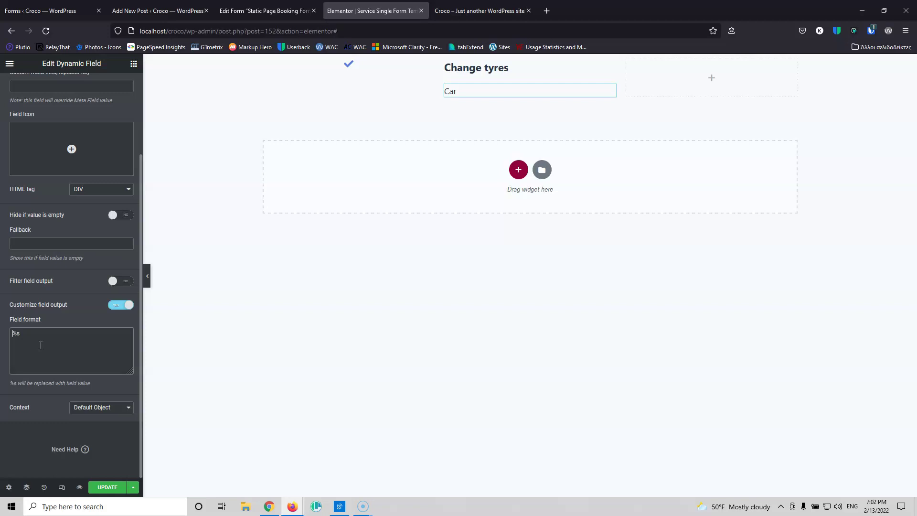
text(Vehicle for the service:)
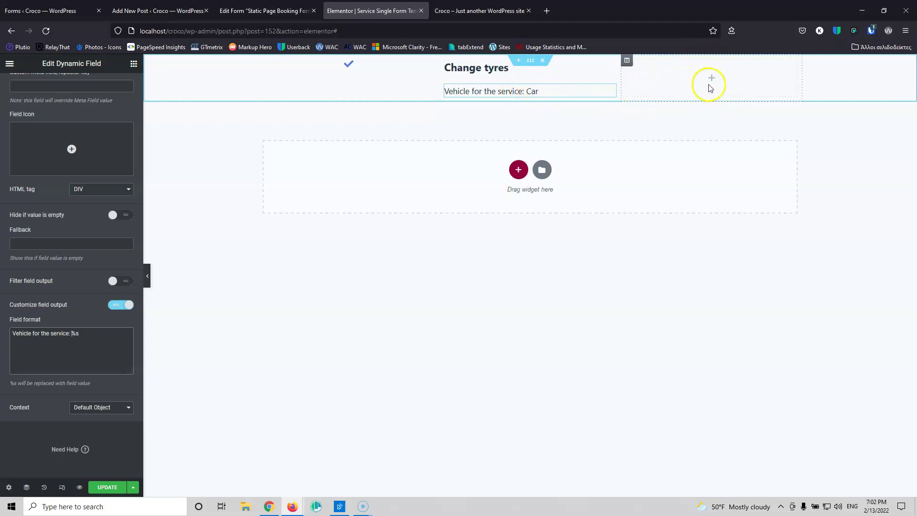
- Place a Dynamic Field widget in the section's empty third column and set its source to Meta Data
click(134, 63)
scroll(34, 239, down, 20)
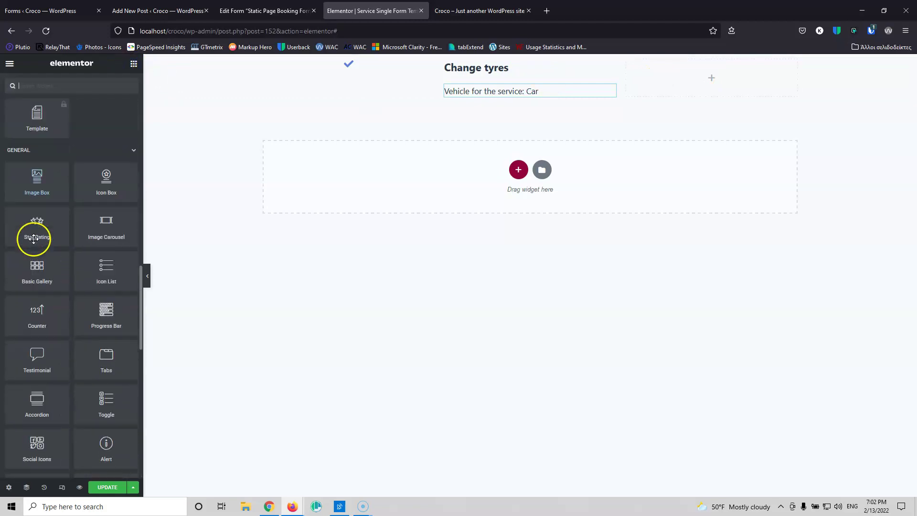
drag(36, 154, 722, 87)
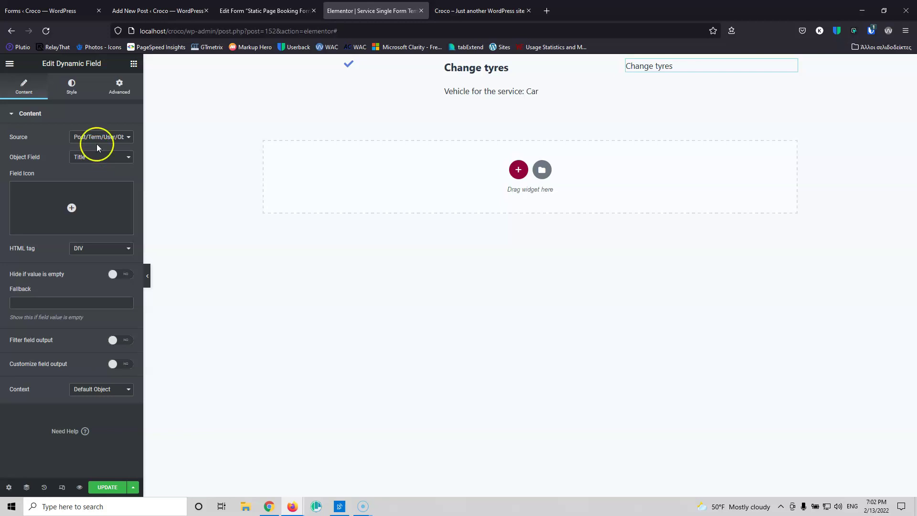
click(97, 138)
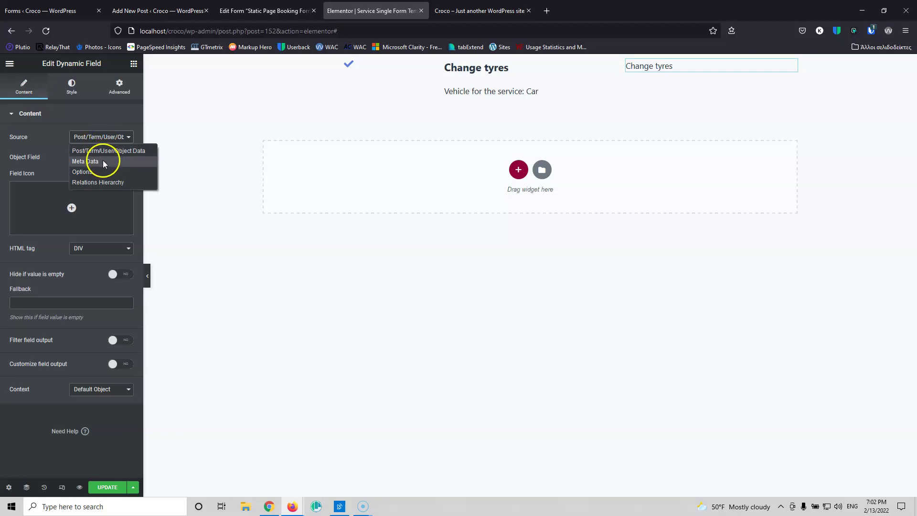
click(105, 163)
click(102, 159)
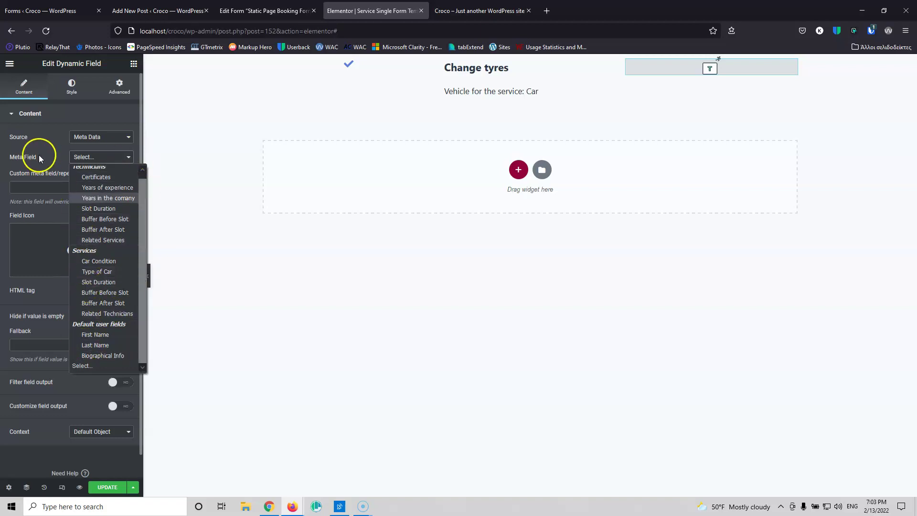
click(53, 156)
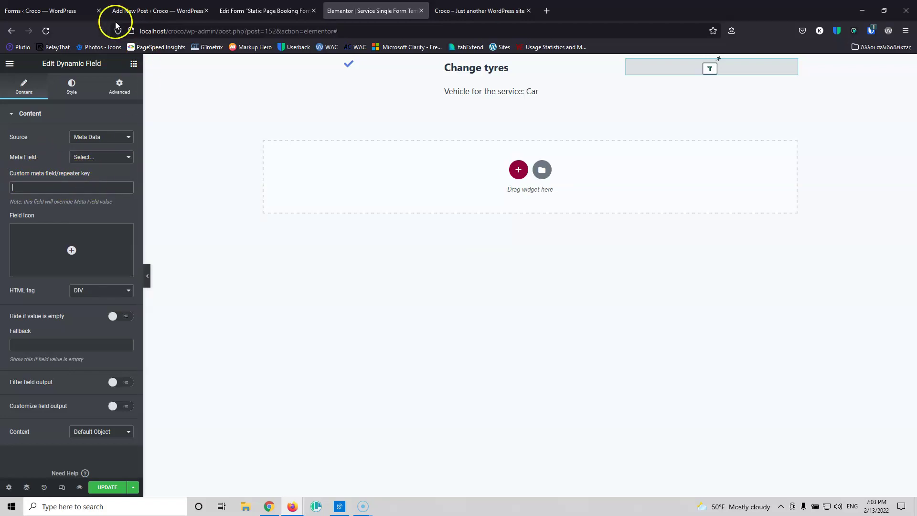
- Open the Services custom post type for editing in JetEngine's post types in a separate browser tab
click(77, 10)
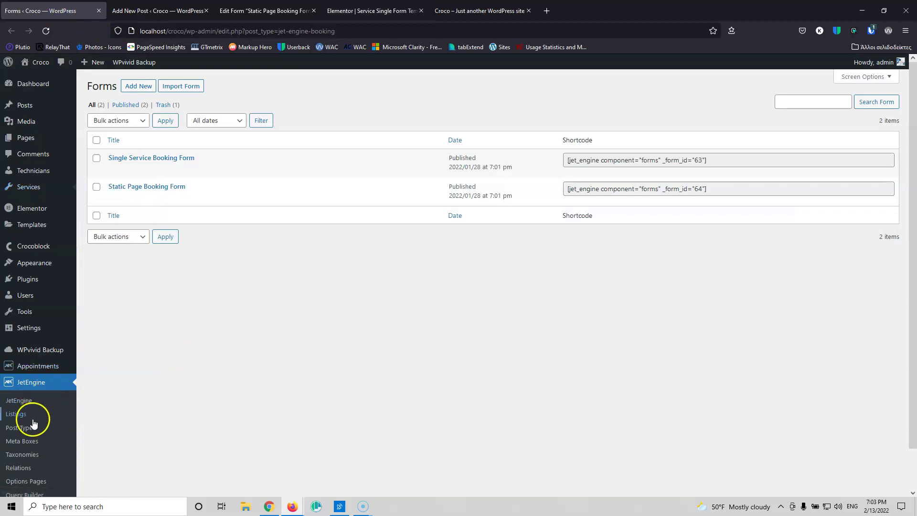
scroll(25, 403, down, 2)
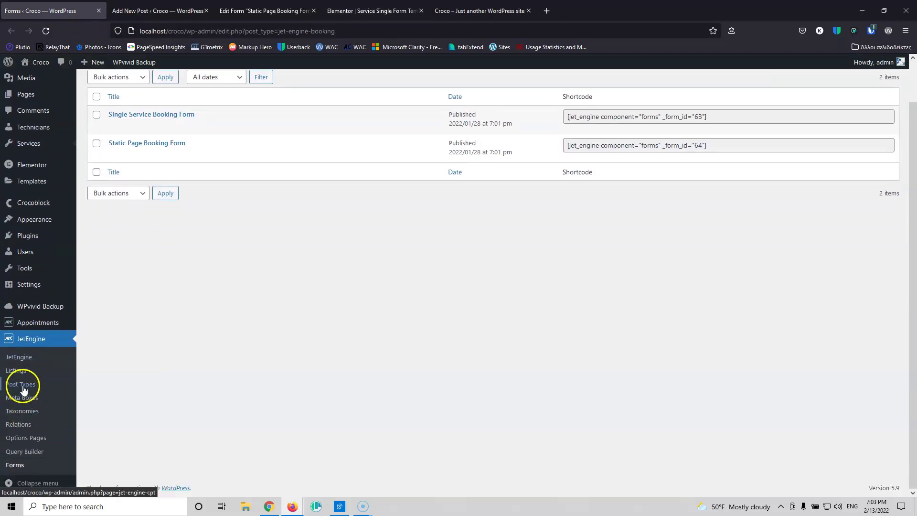
middle_click(23, 389)
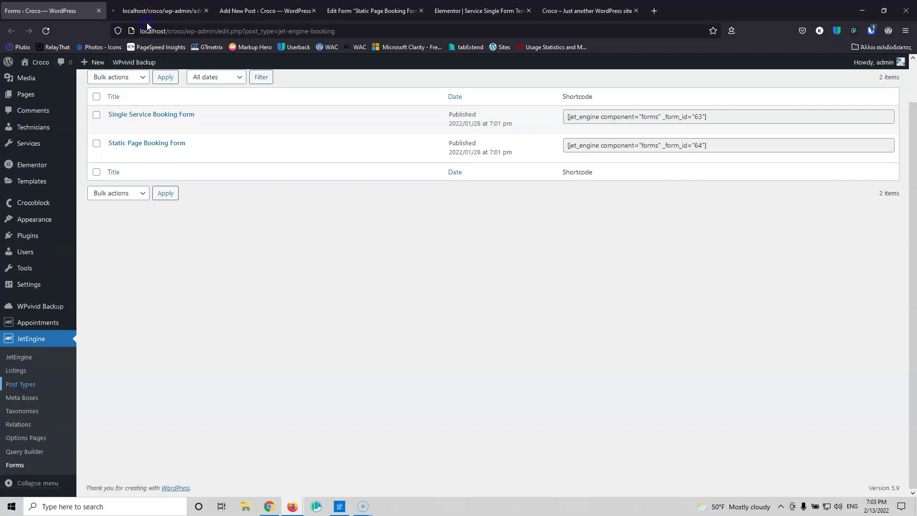
click(148, 6)
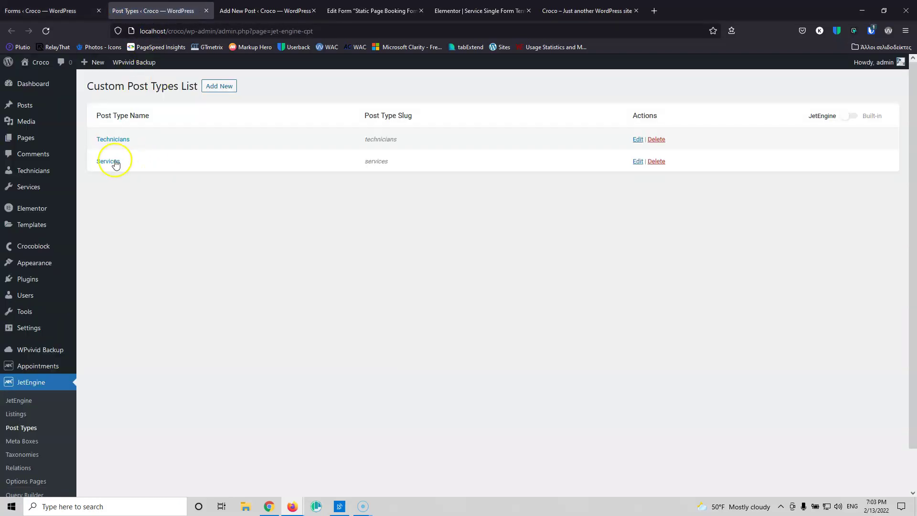
click(112, 162)
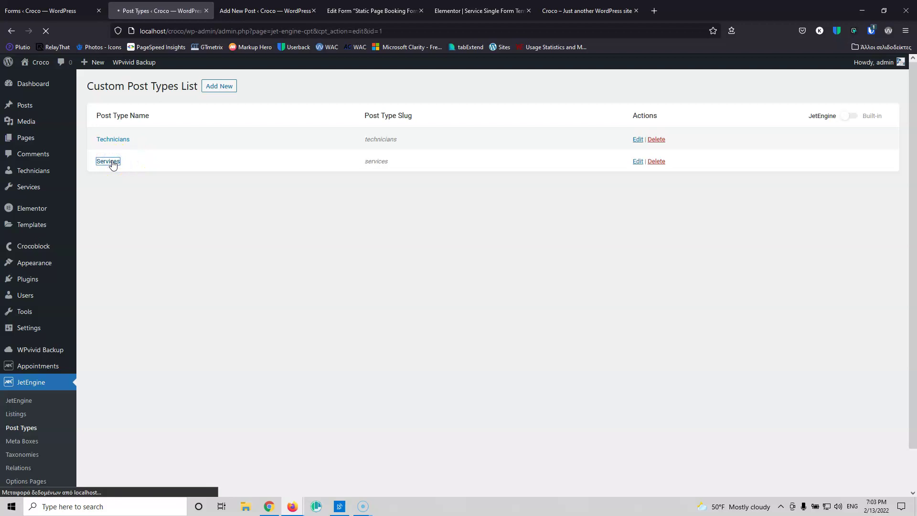
- Expand the Price entry in the Services admin columns and copy its field name _app_price
scroll(166, 228, down, 2)
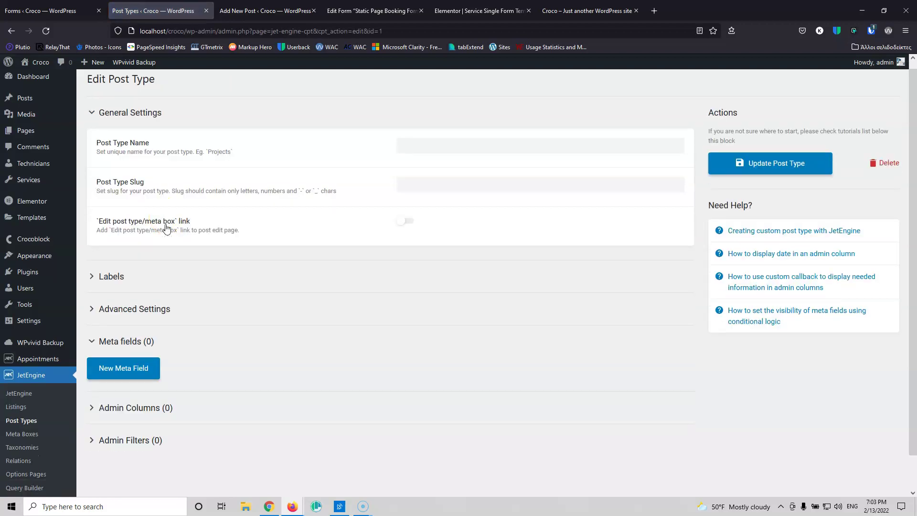
scroll(119, 392, down, 2)
click(119, 415)
scroll(210, 363, down, 5)
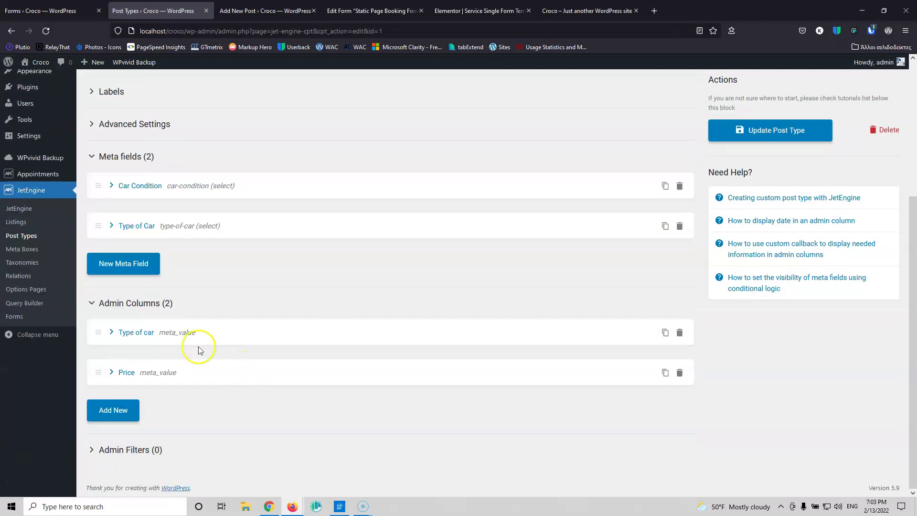
click(117, 372)
scroll(430, 446, down, 3)
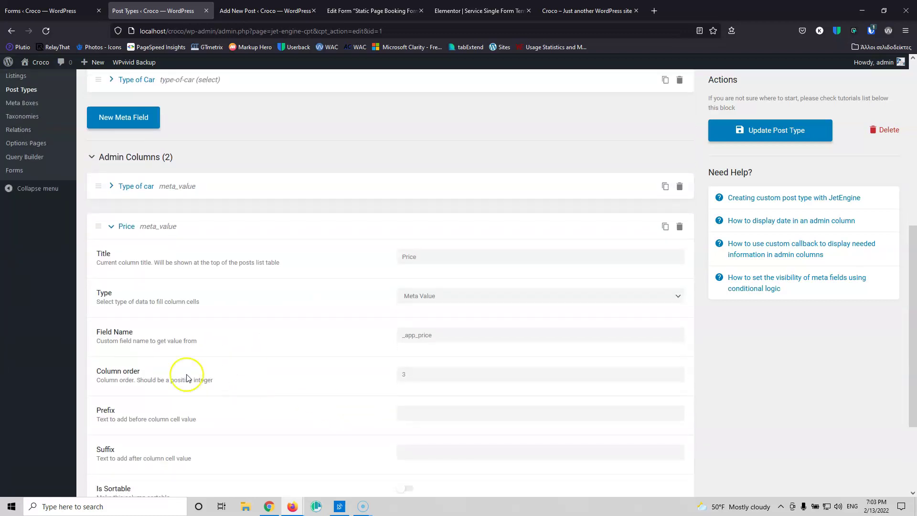
drag(435, 334, 389, 336)
key(ctrl+c)
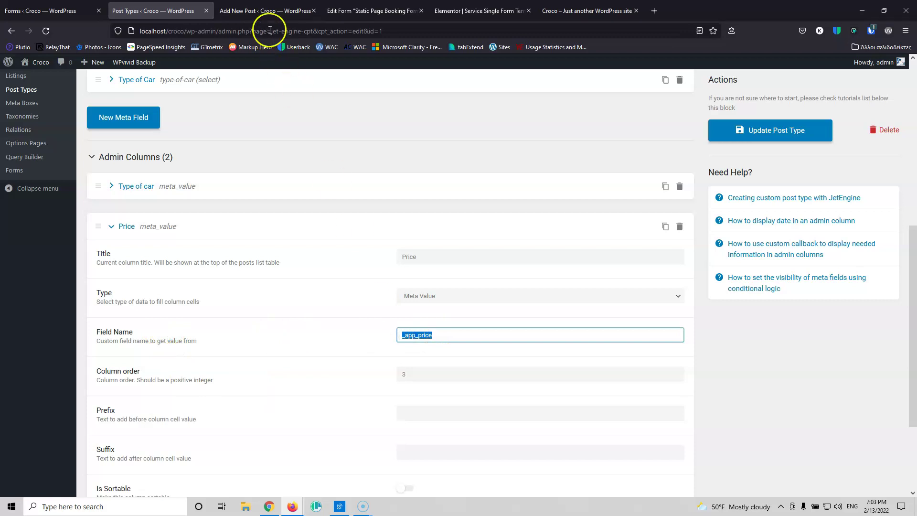
- Return to the Elementor template and set the third column field's custom meta field key to _app_price
click(262, 11)
click(384, 9)
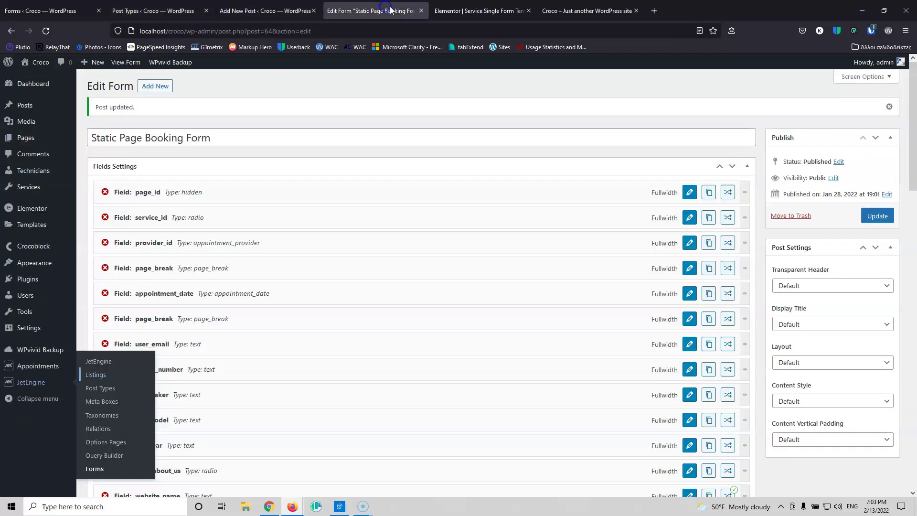
click(508, 10)
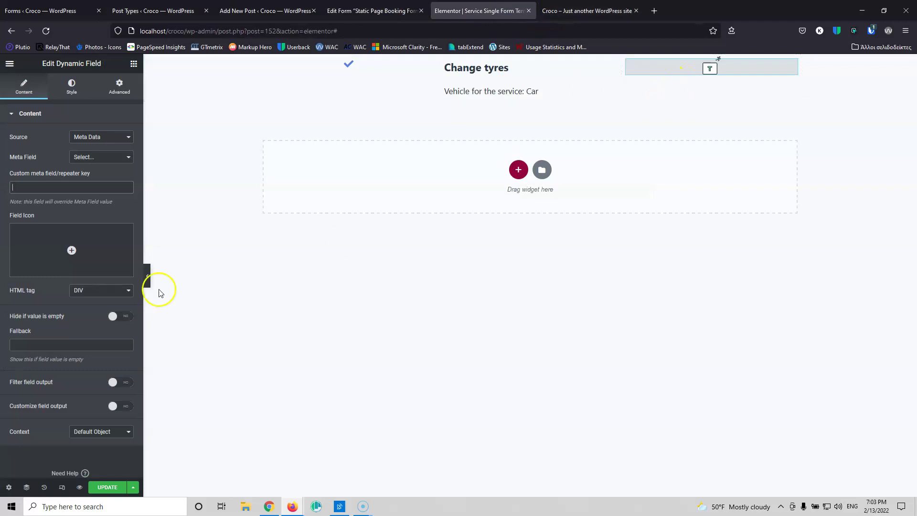
click(69, 185)
key(ctrl+v)
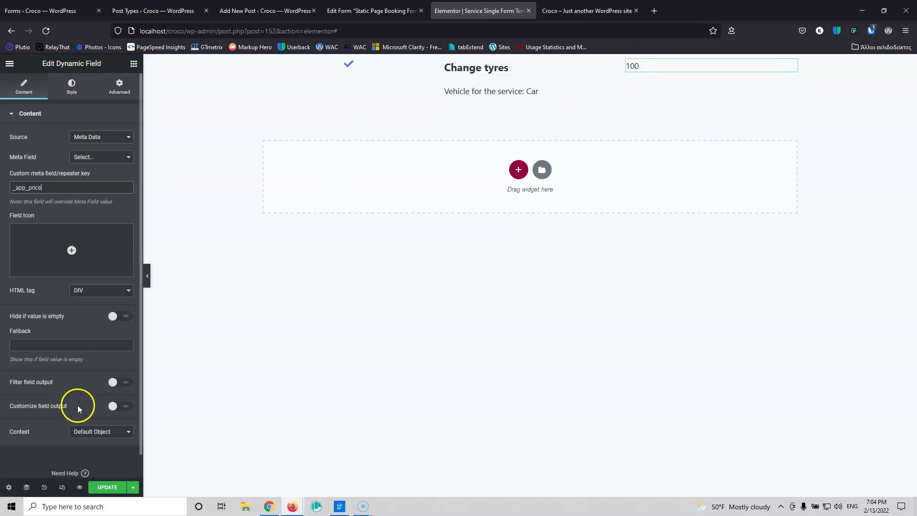
- Enable customized output for the price field and set its field format to $%s
click(120, 407)
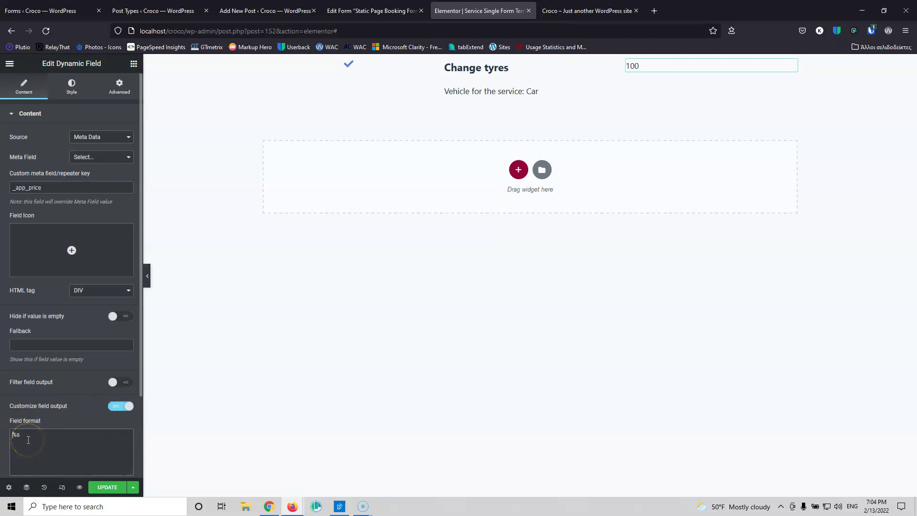
text($)
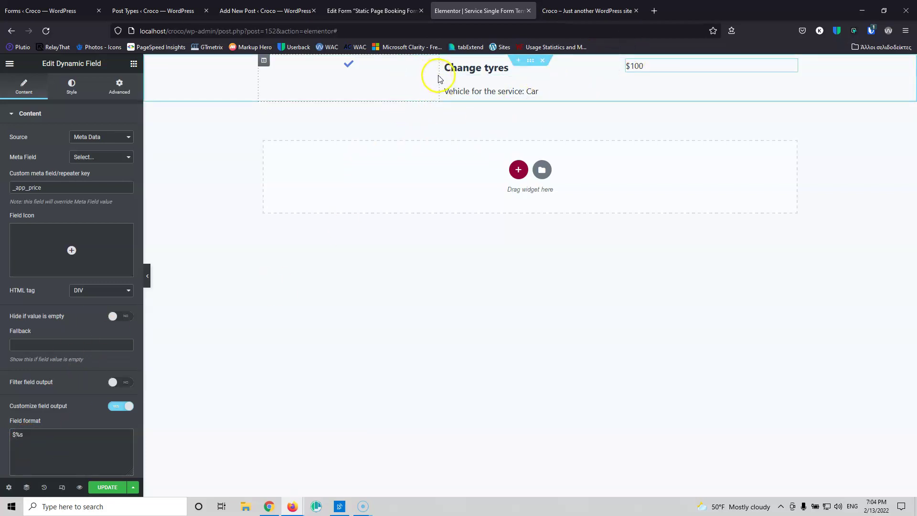
- Narrow the check mark column to about a fifth of the section's width and set its vertical alignment to Middle
drag(439, 75, 370, 75)
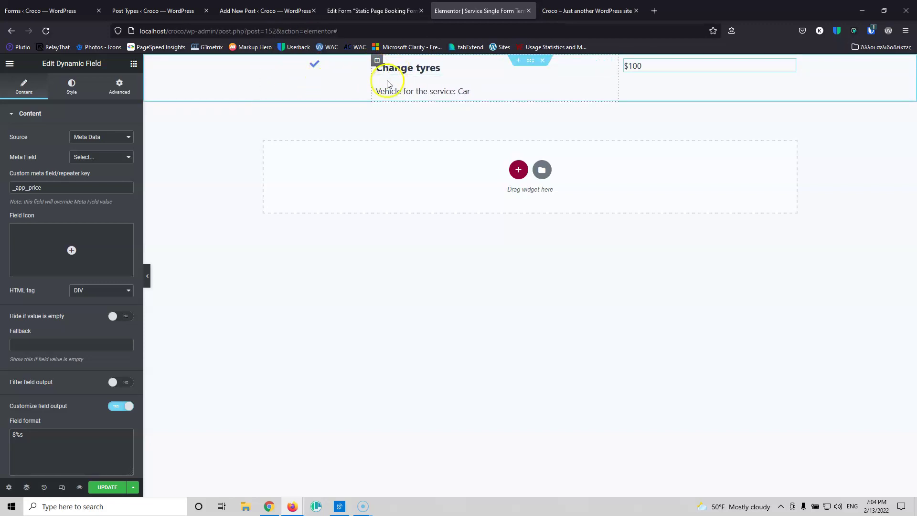
click(264, 60)
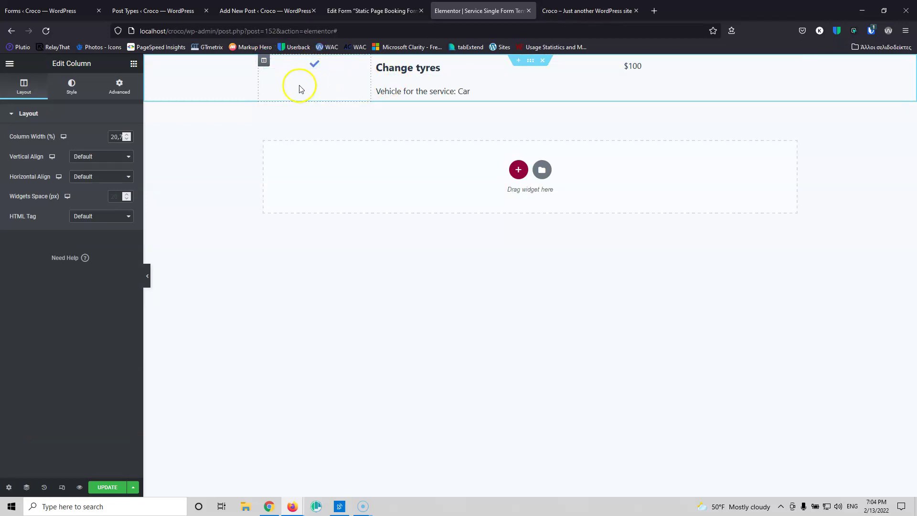
click(93, 161)
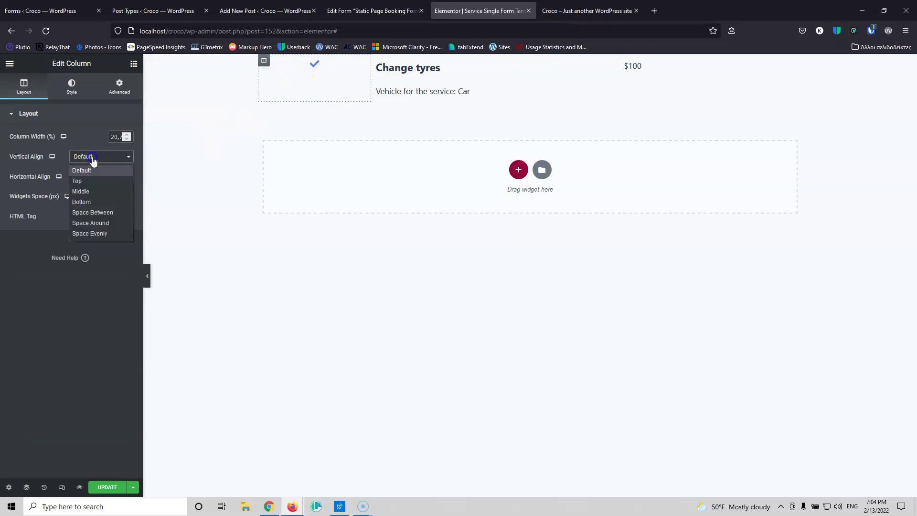
click(95, 192)
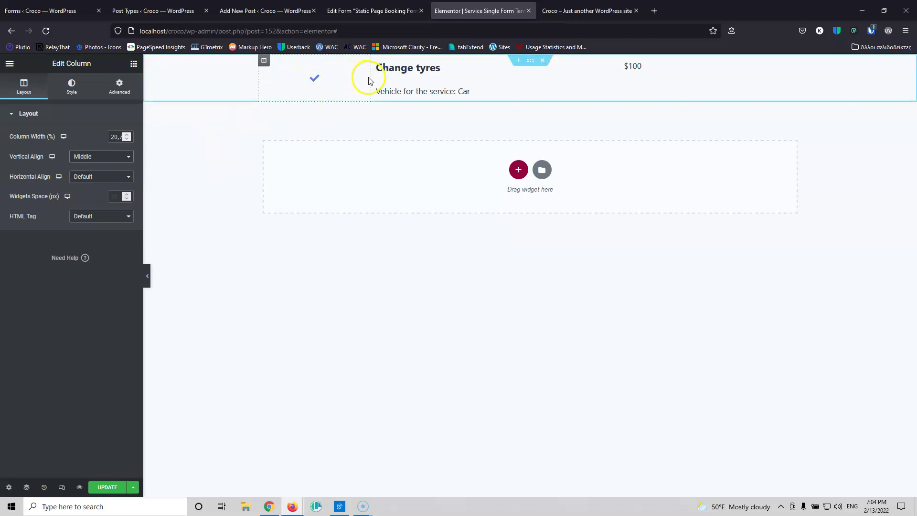
drag(371, 75, 361, 76)
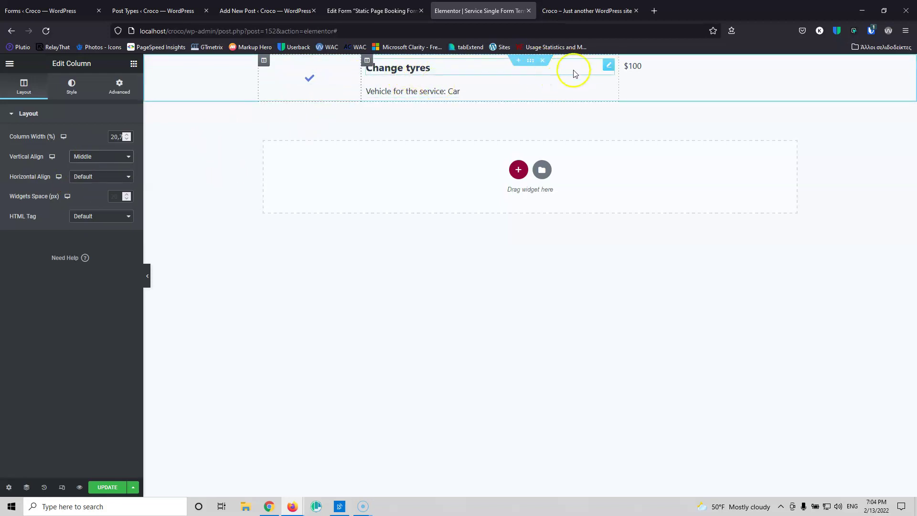
- Set the price column's vertical alignment to Middle
click(625, 61)
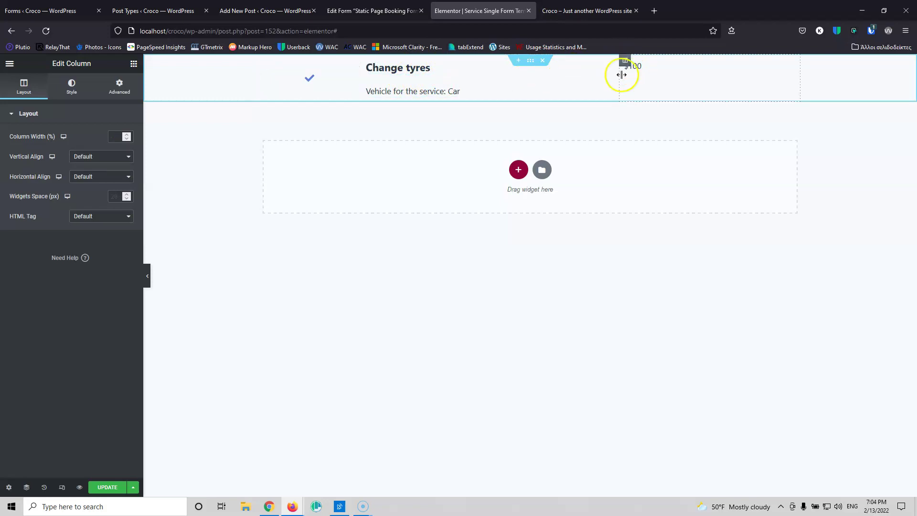
click(101, 175)
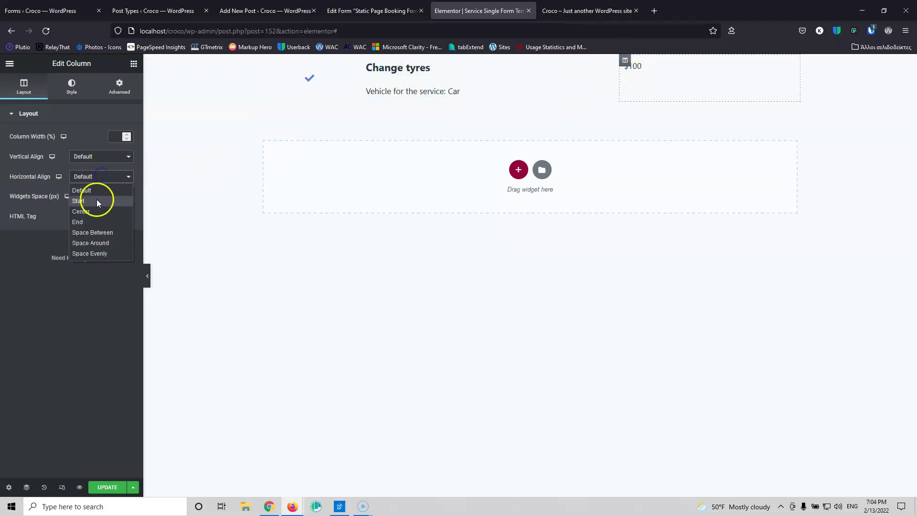
click(94, 157)
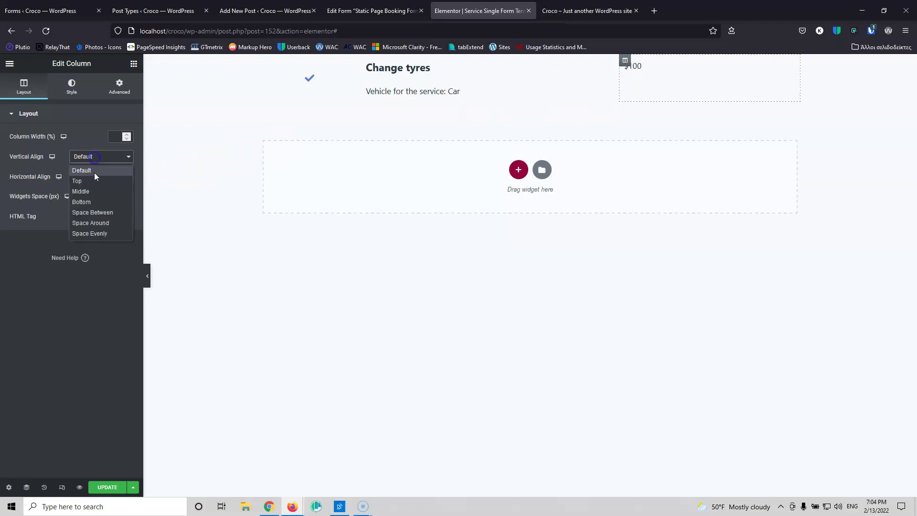
click(99, 191)
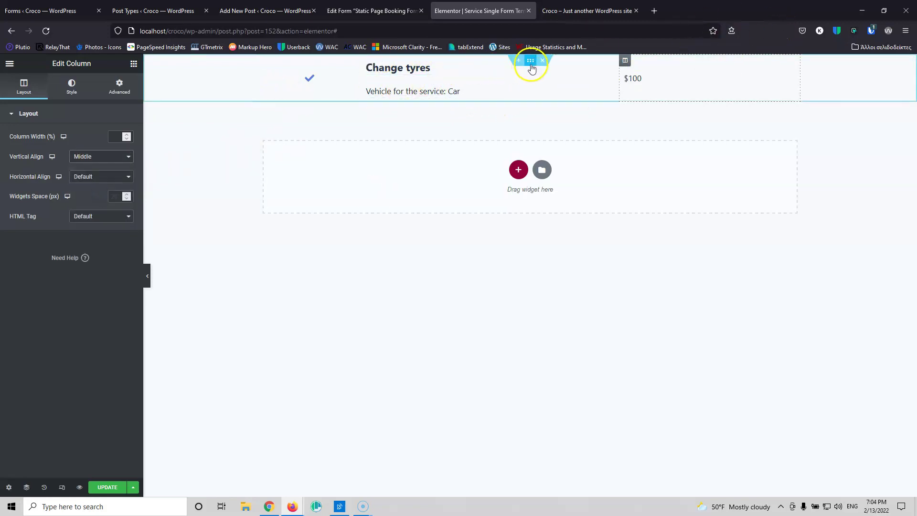
- Give the section a classic white background (#FFFFFF) and update the template
click(530, 64)
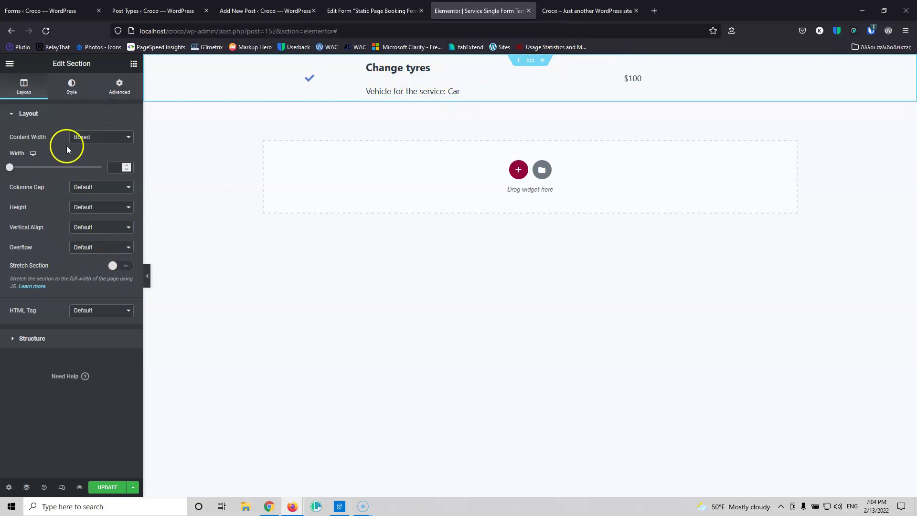
click(78, 94)
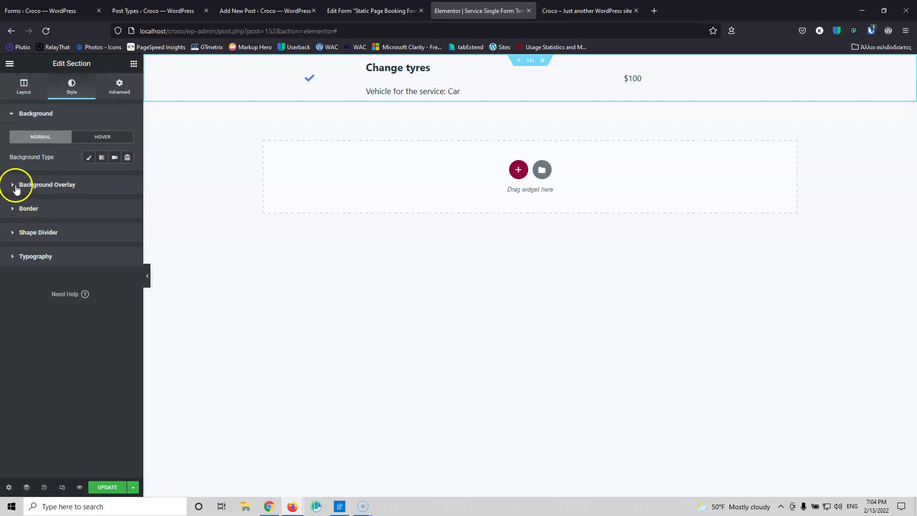
click(87, 160)
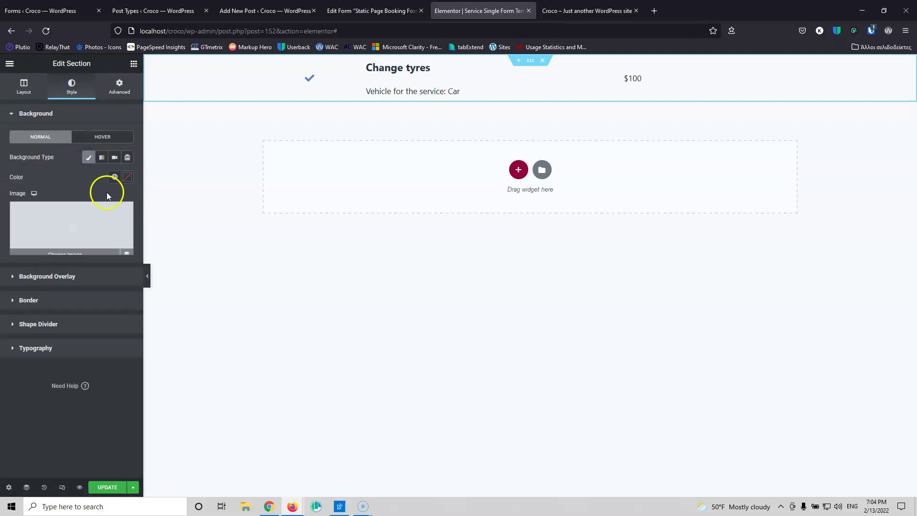
click(127, 176)
click(31, 237)
drag(24, 231, 13, 209)
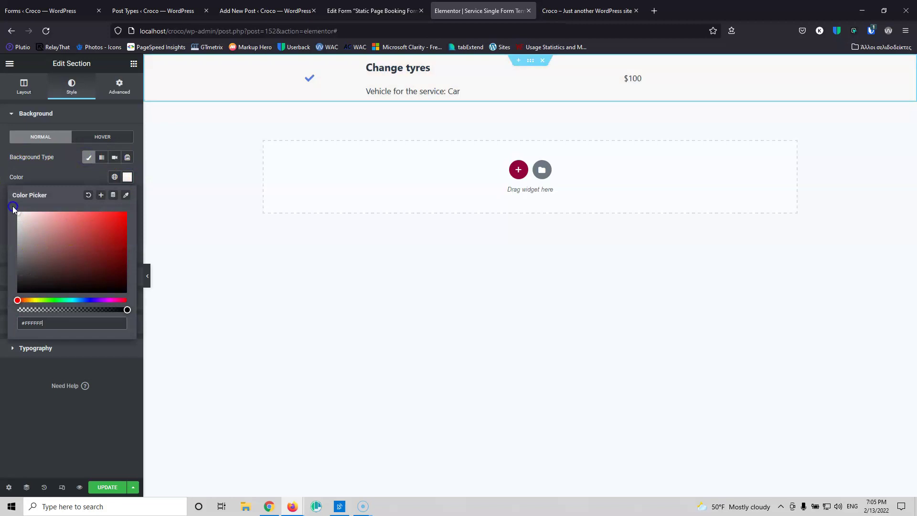
click(109, 486)
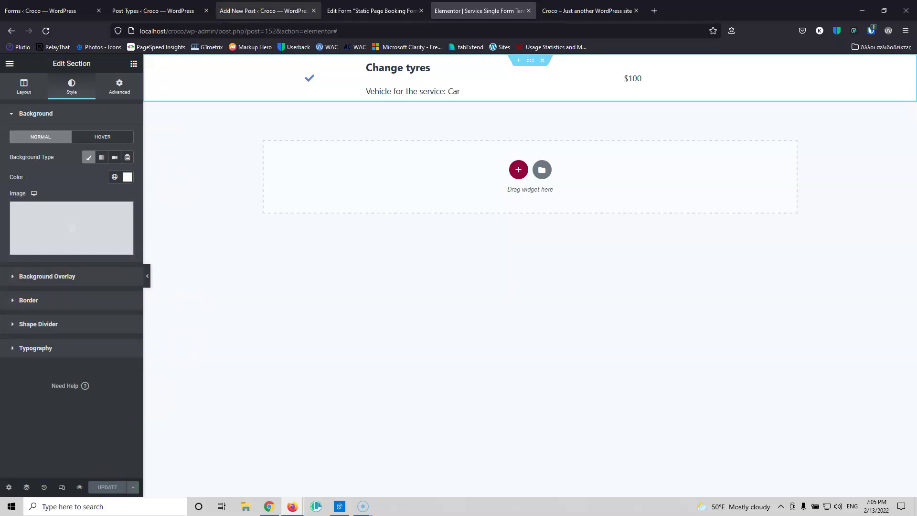
- Close the Add New Post and Post Types browser tabs and reload the Static Page Booking Form editor
click(258, 11)
click(313, 11)
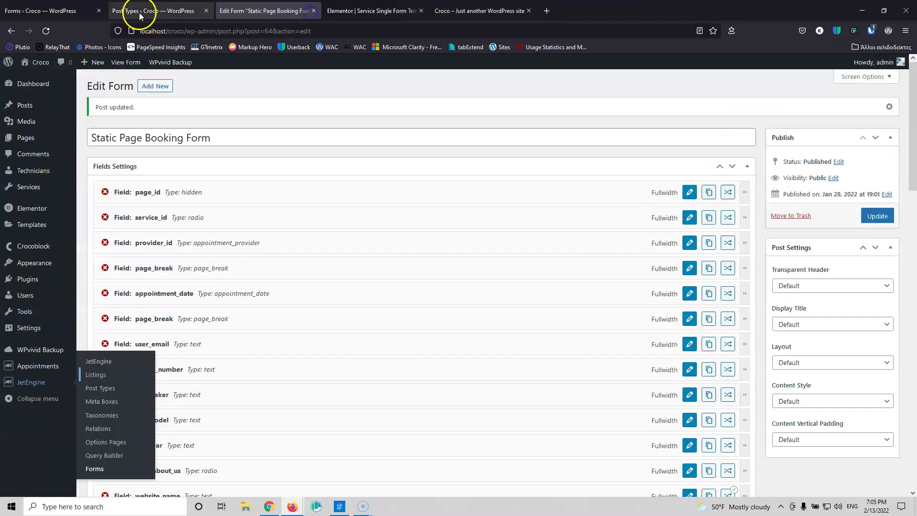
click(134, 10)
click(206, 11)
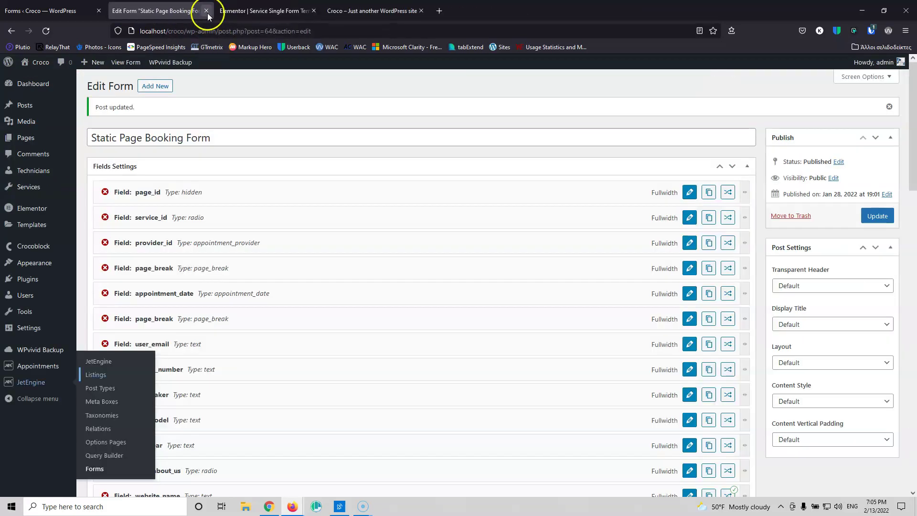
click(242, 122)
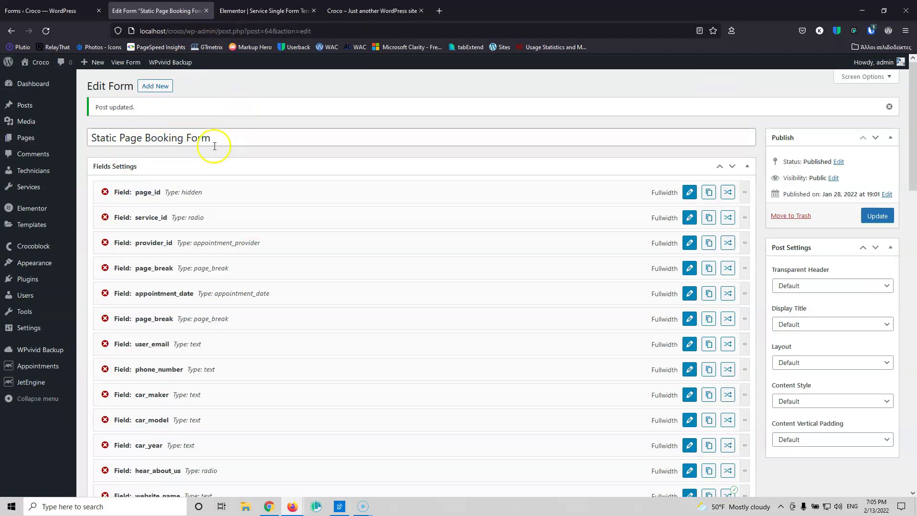
click(47, 31)
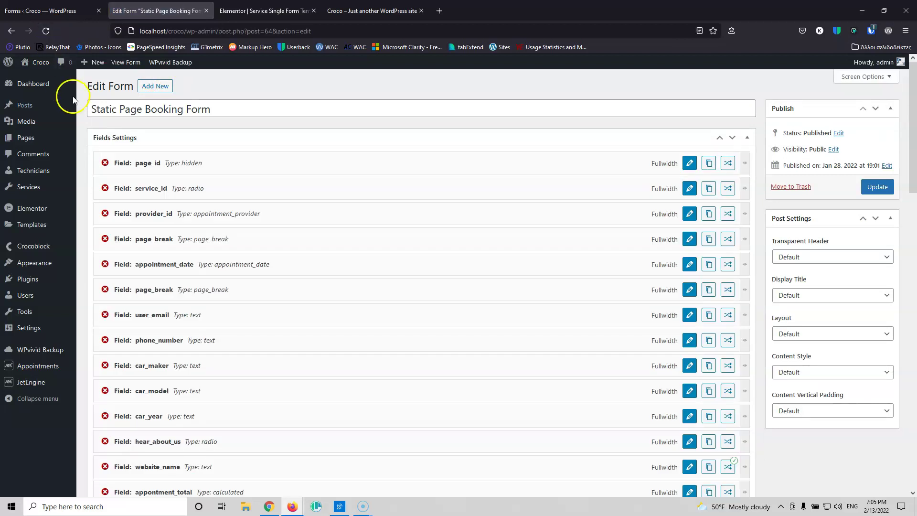
- Enable a custom item template for the service_id field, choose Service Single Form Template, apply the changes and update the form
click(689, 189)
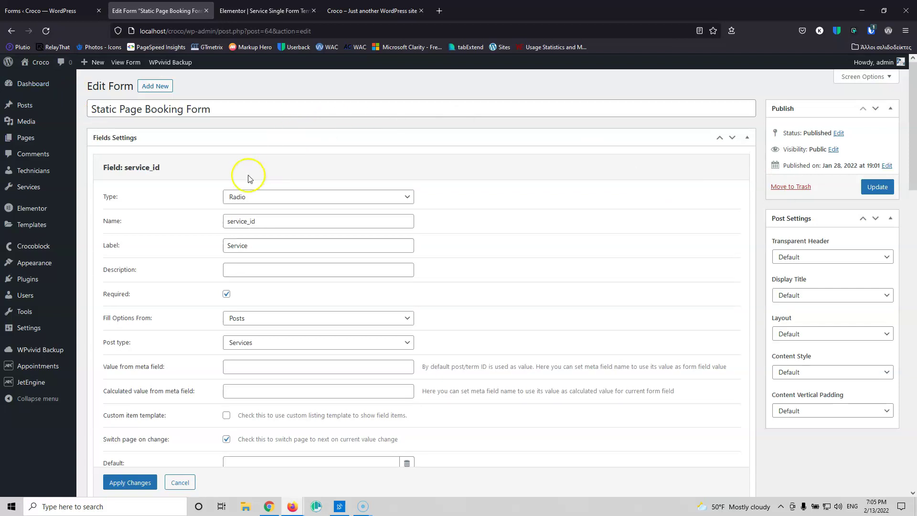
scroll(188, 215, down, 3)
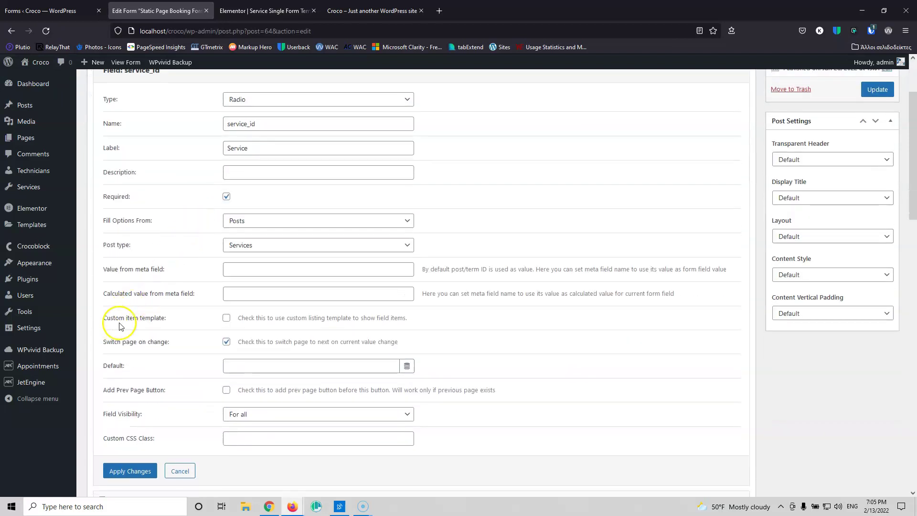
click(226, 318)
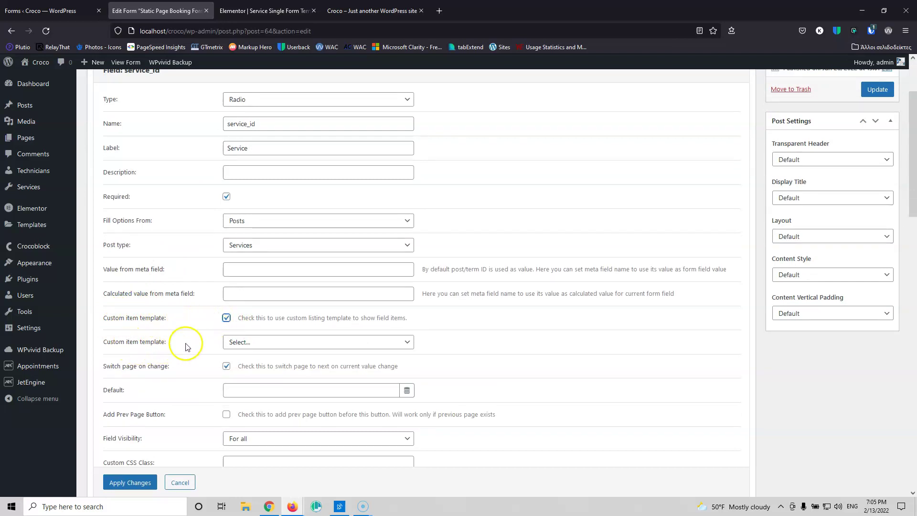
click(296, 342)
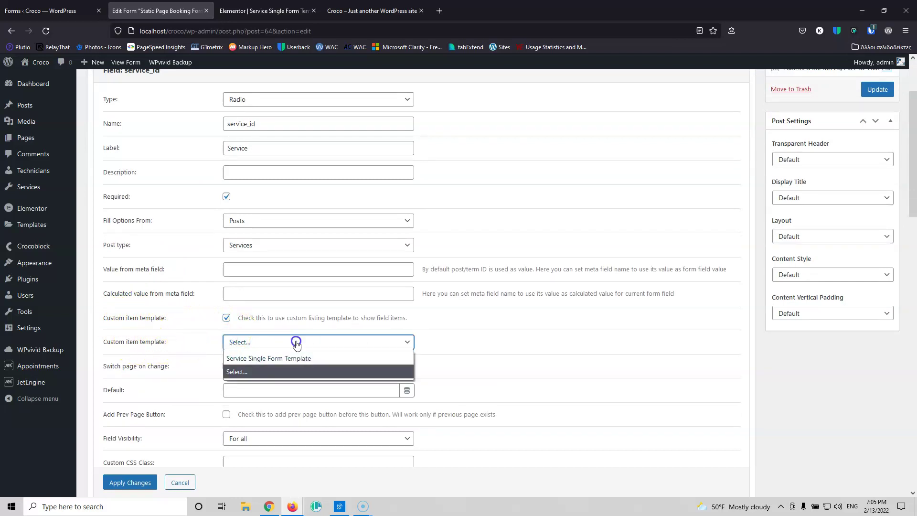
click(313, 359)
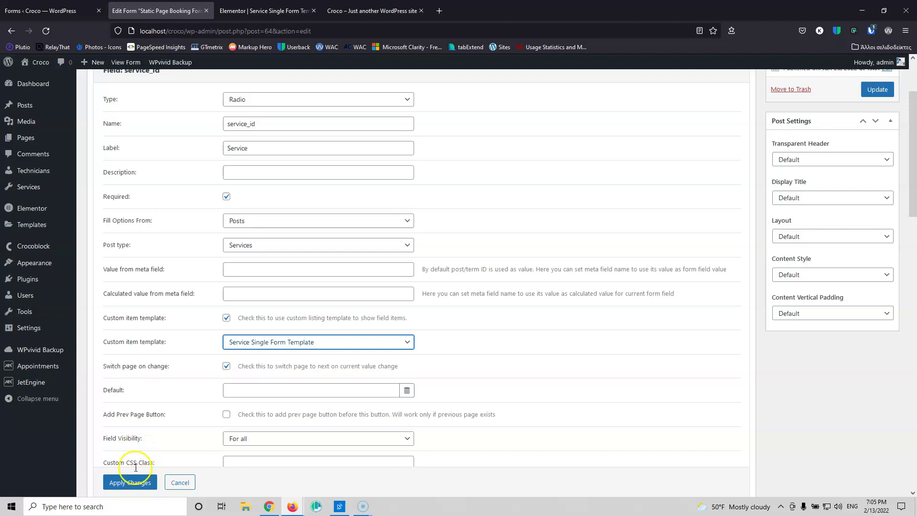
click(129, 482)
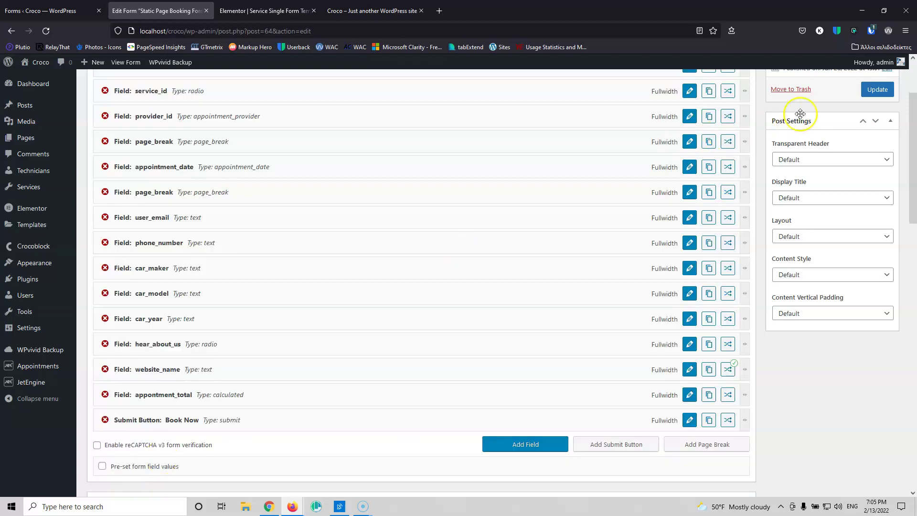
click(877, 89)
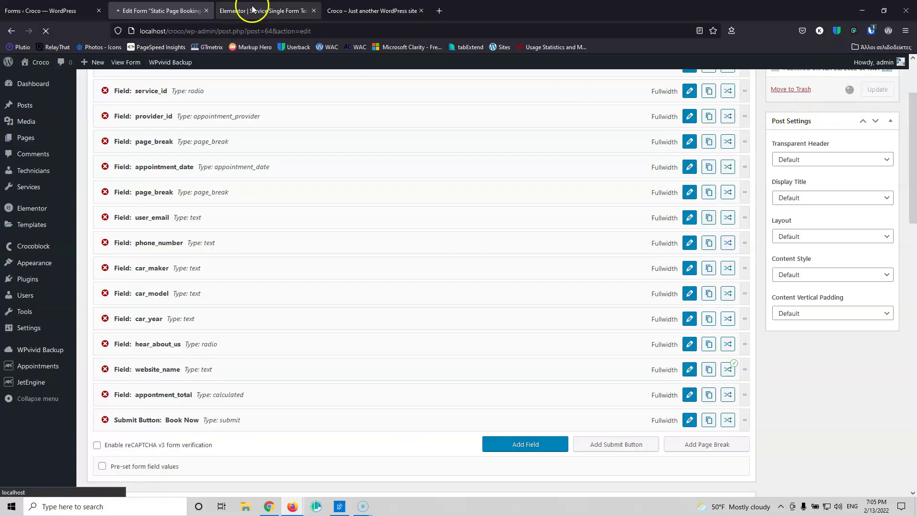
- Reload the Car Tech Shop page to check how the booking form displays the services
click(353, 10)
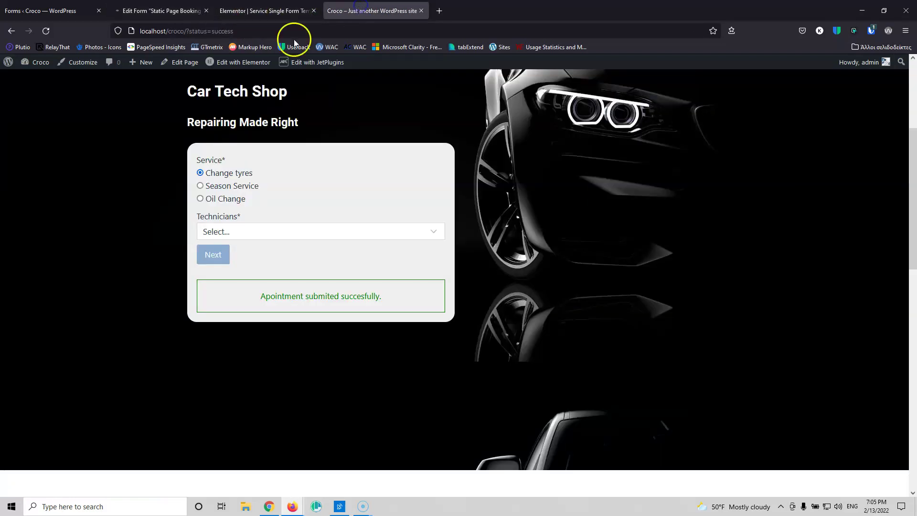
click(44, 39)
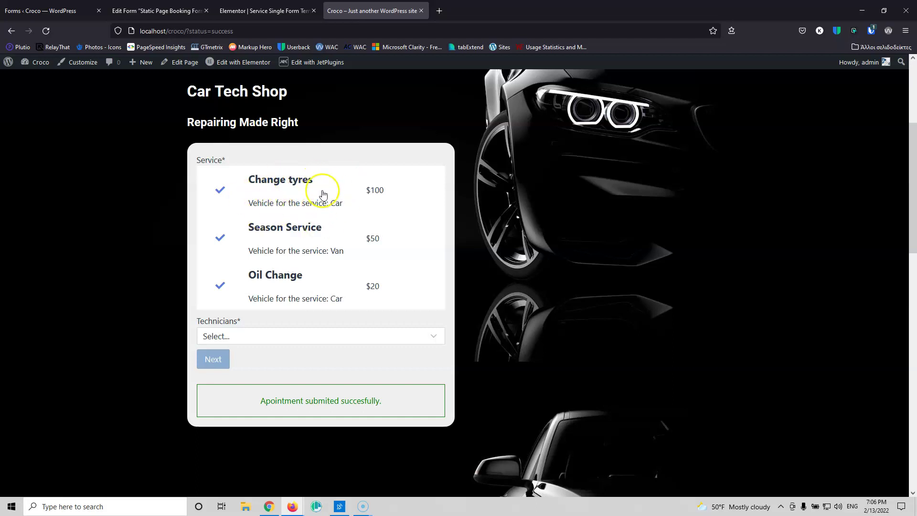
- Return to the Elementor template, set the section's top and bottom margins to 10 px and update the template
click(171, 12)
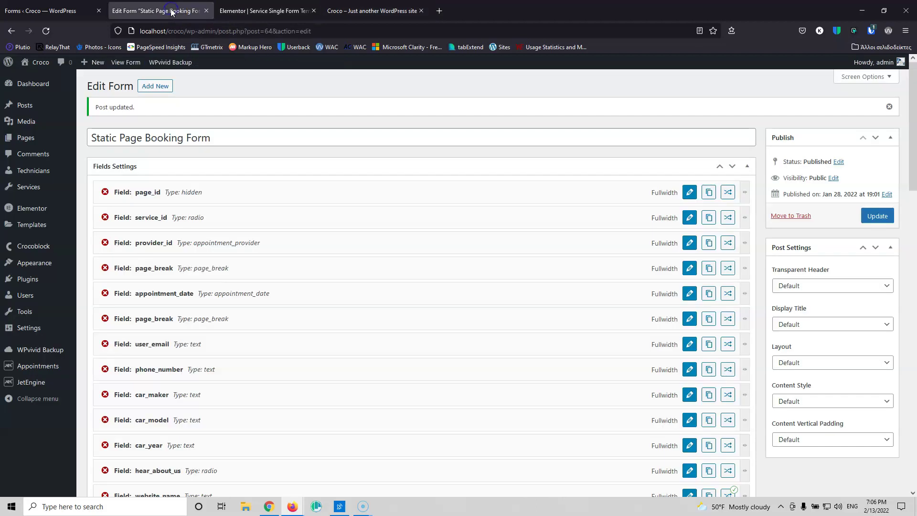
click(265, 11)
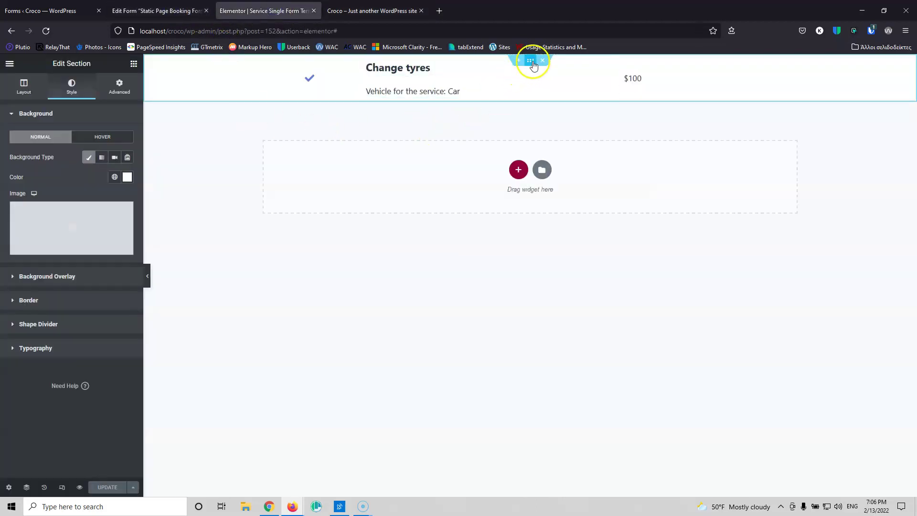
click(119, 86)
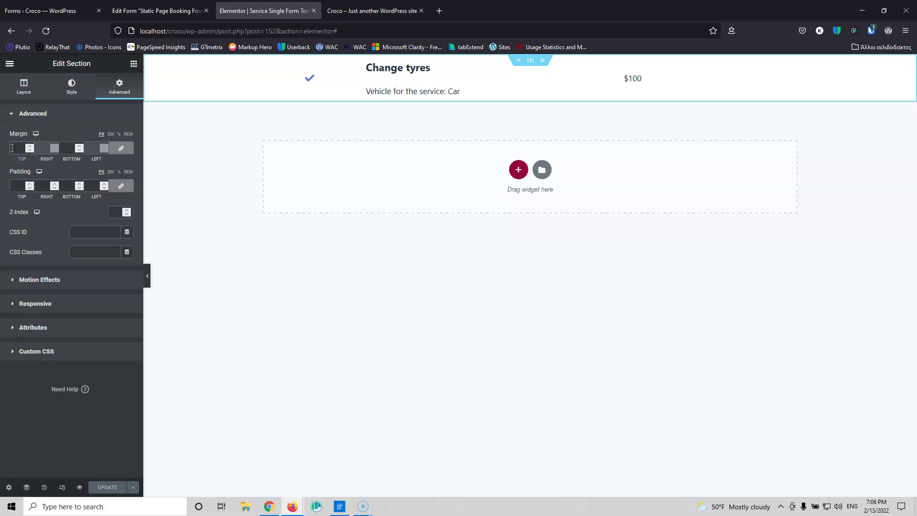
text(10)
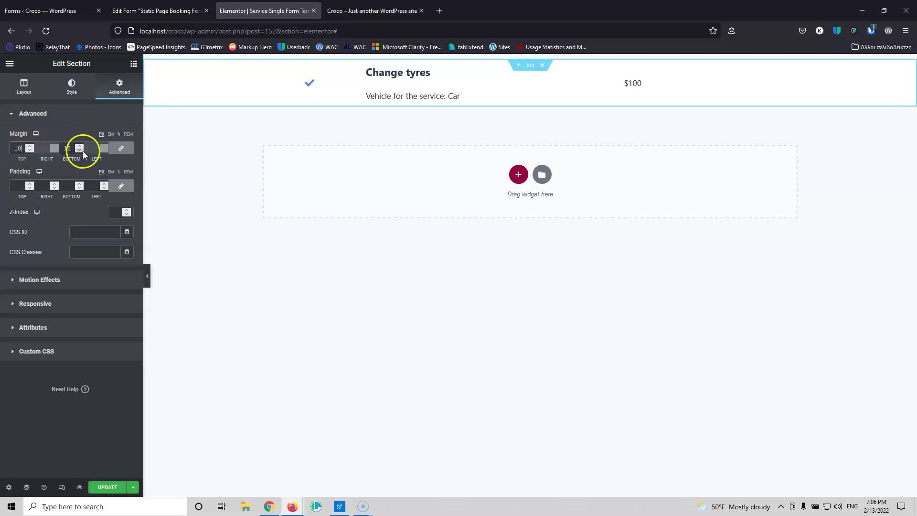
click(107, 487)
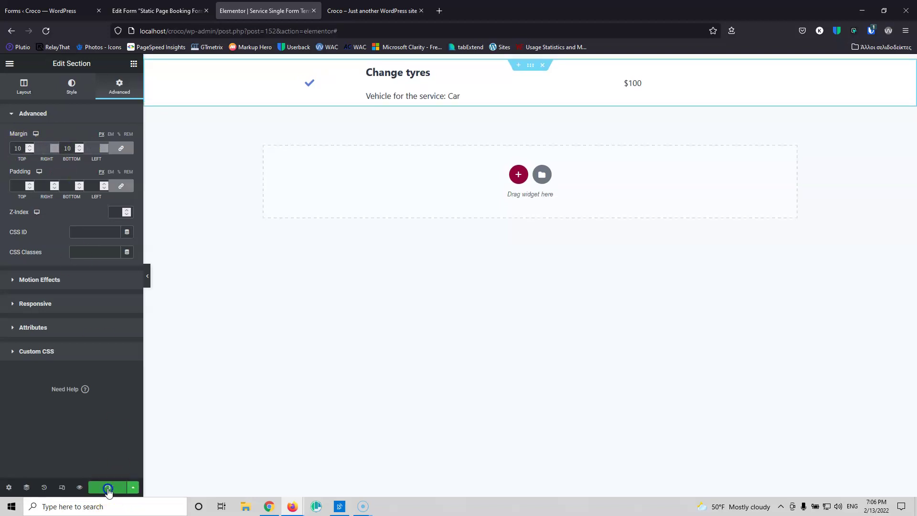
- Reload the Car Tech Shop page and select different services in the booking form to test the listing options
click(363, 11)
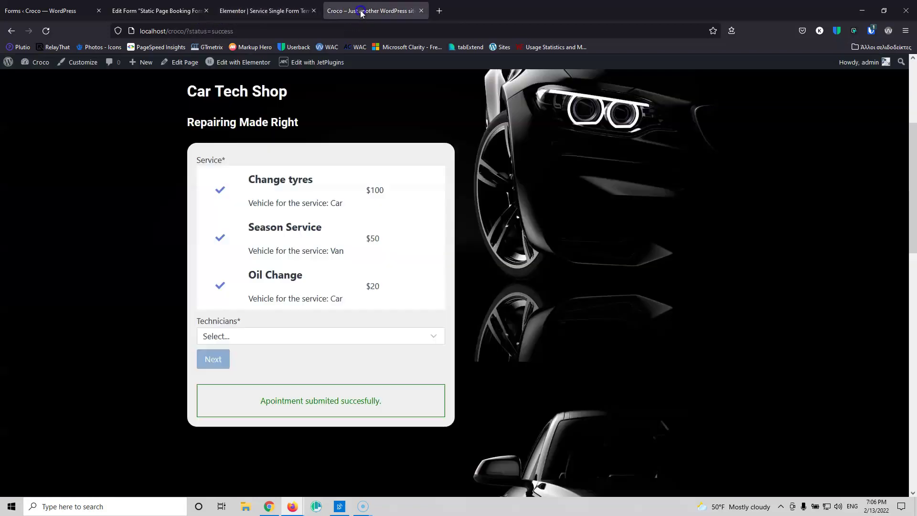
click(46, 32)
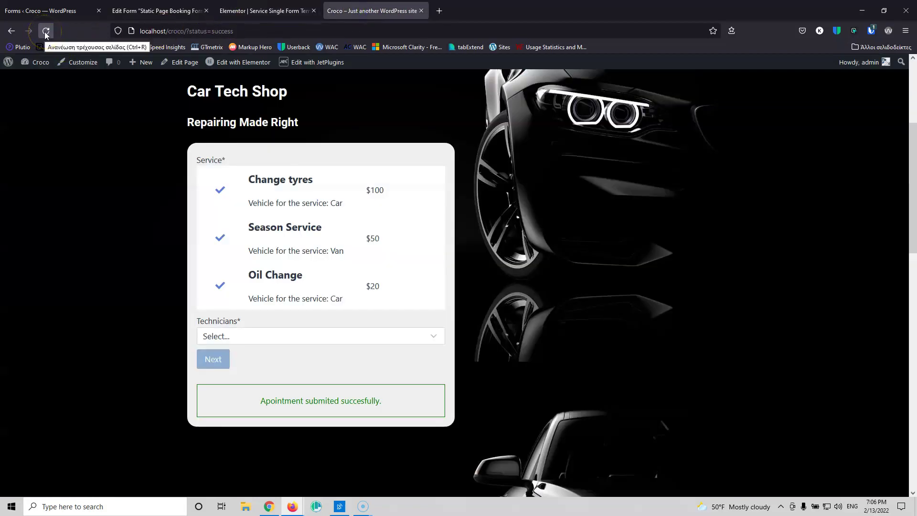
click(46, 31)
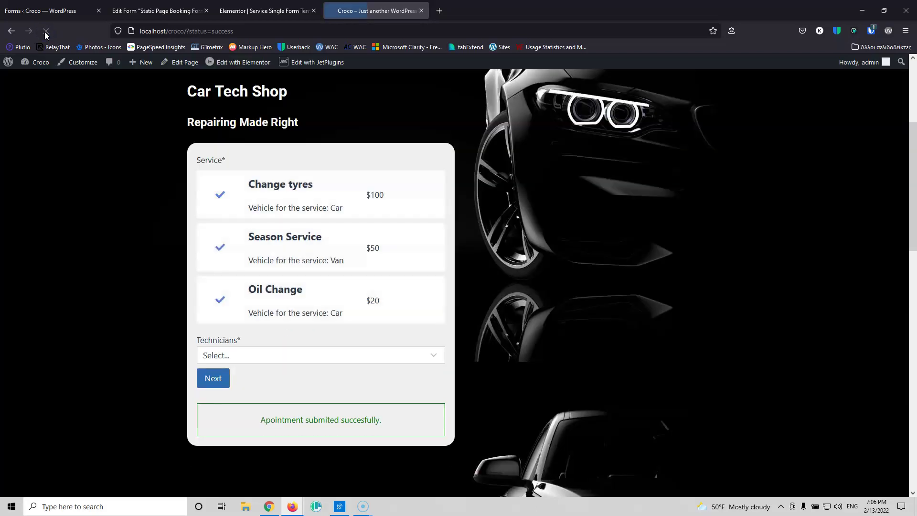
click(411, 216)
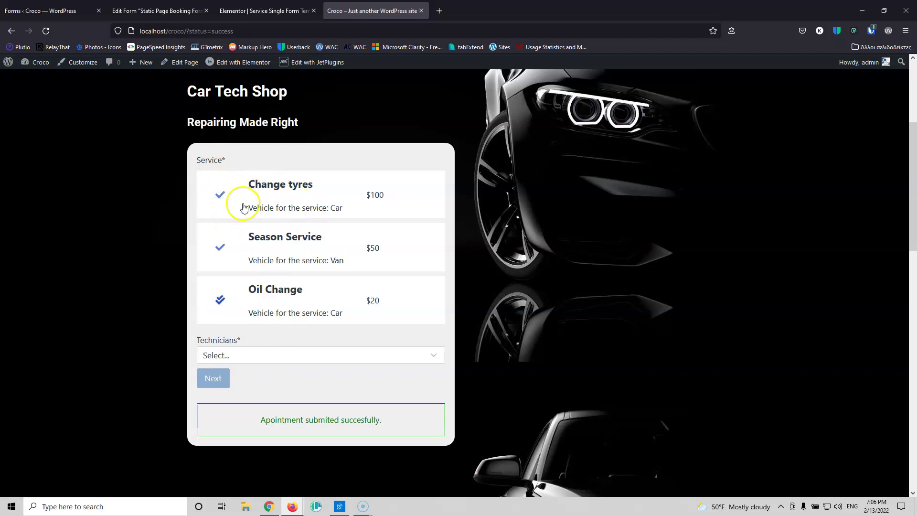
click(219, 243)
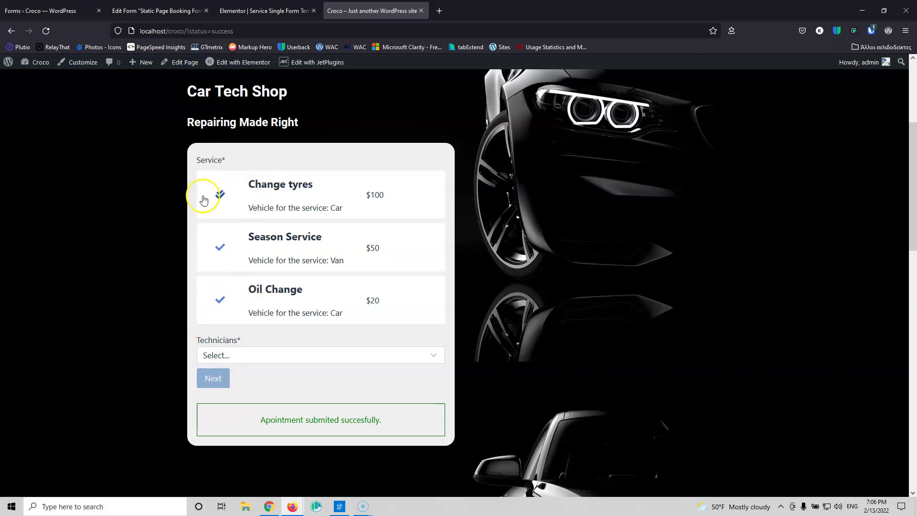
click(221, 245)
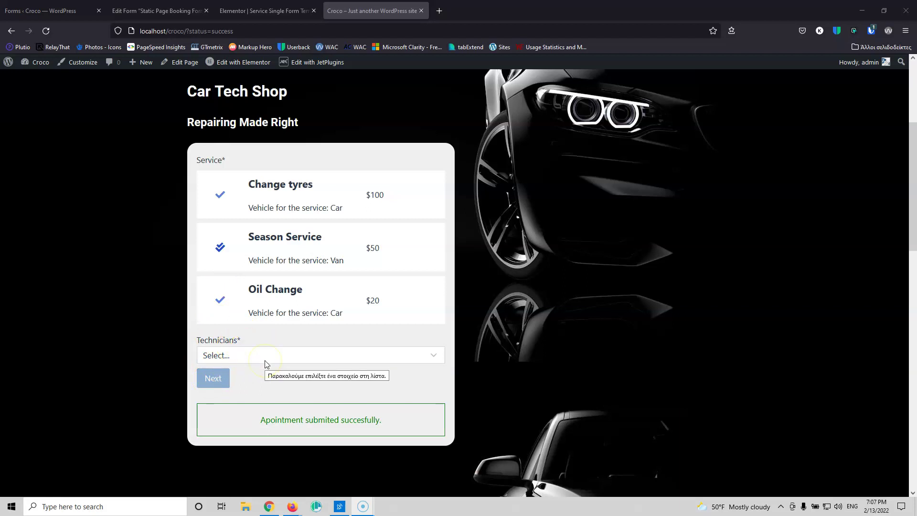
- Close the service template's editor tab and open the JetEngine Listings page in a new browser tab
click(308, 11)
click(313, 10)
click(53, 11)
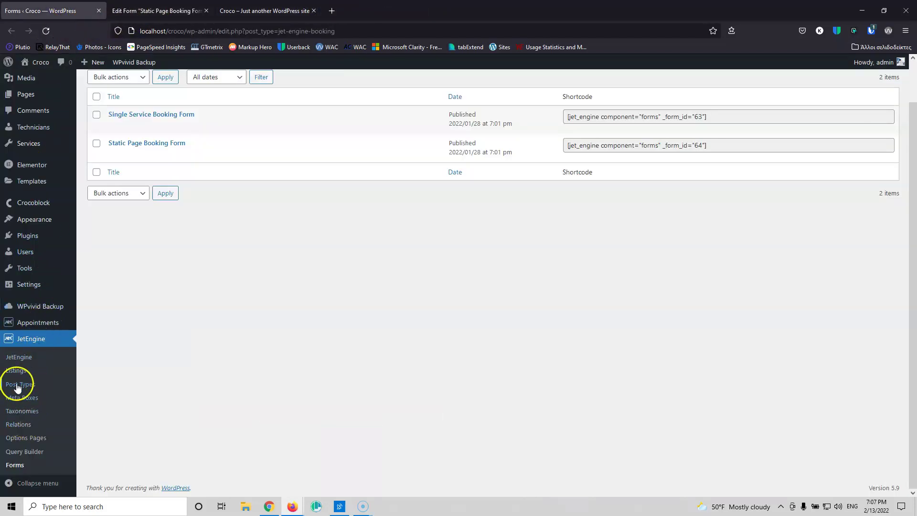
middle_click(19, 374)
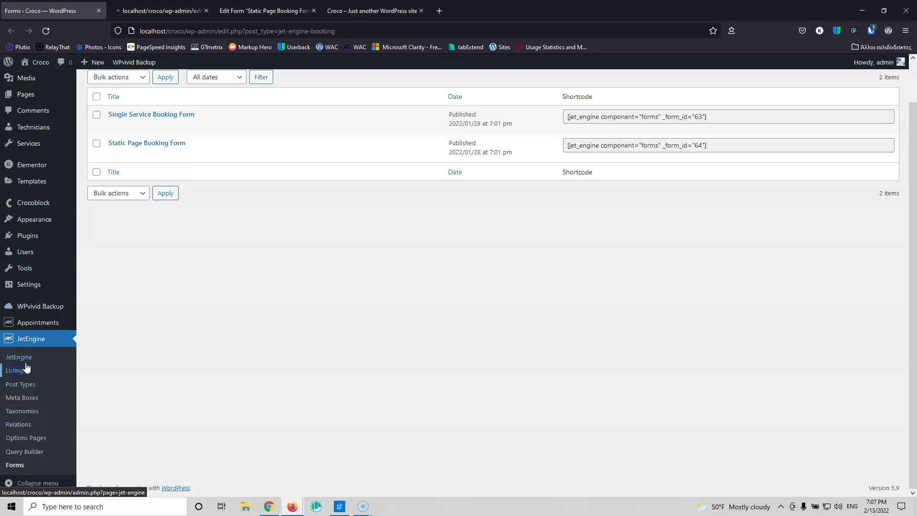
click(165, 7)
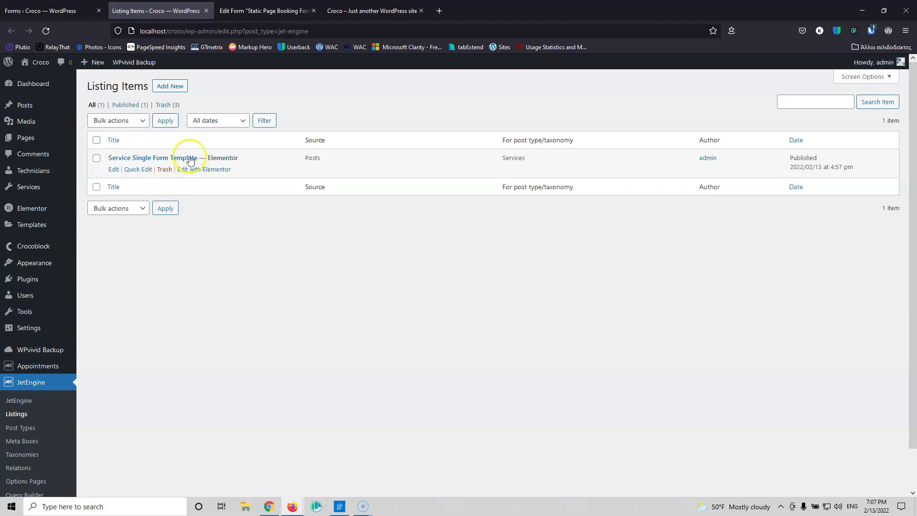
- Copy the Service Single Form Template title and start a new listing item from the Technicians post type
drag(107, 161, 197, 163)
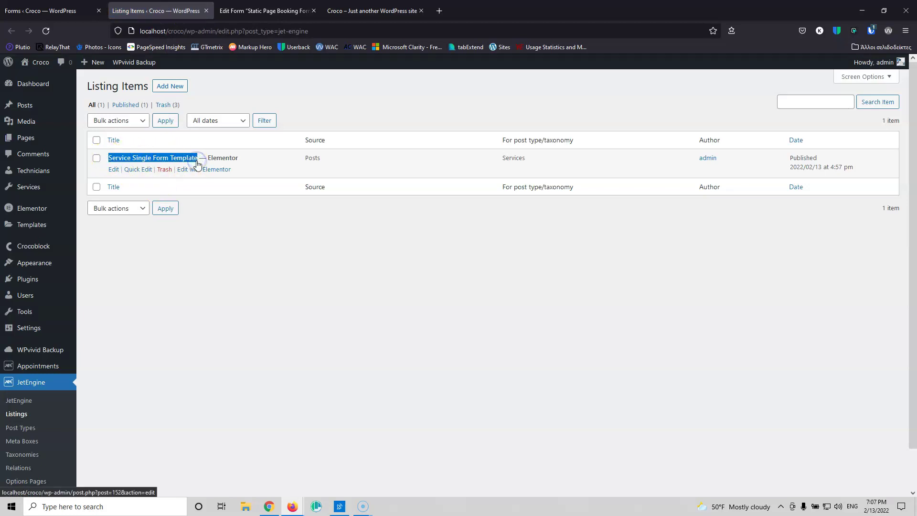
click(170, 86)
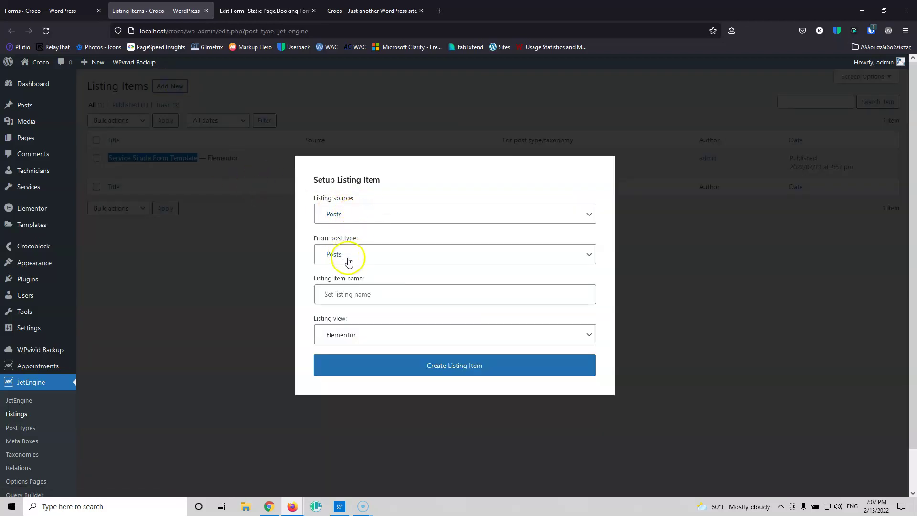
click(363, 258)
click(362, 354)
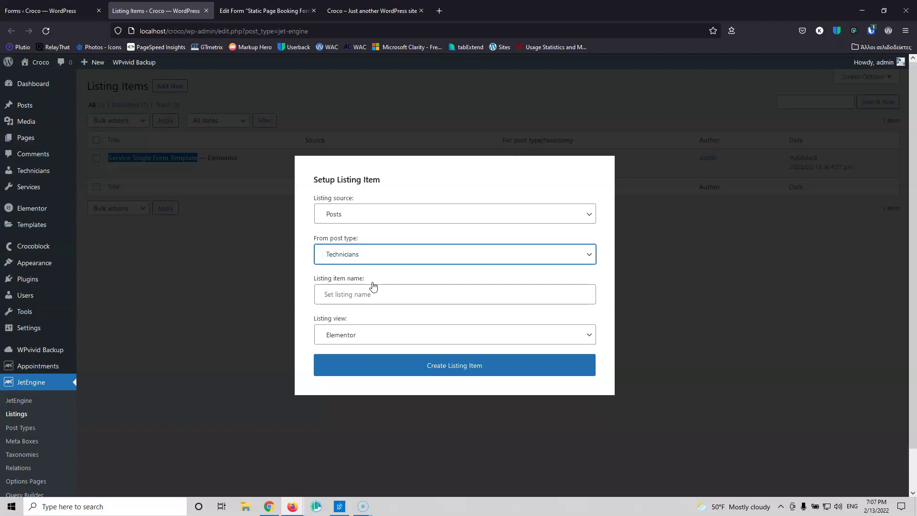
- Name the listing item Technicians Single Form Template and create it with the Elementor view
click(380, 290)
text(Service Single Form Template)
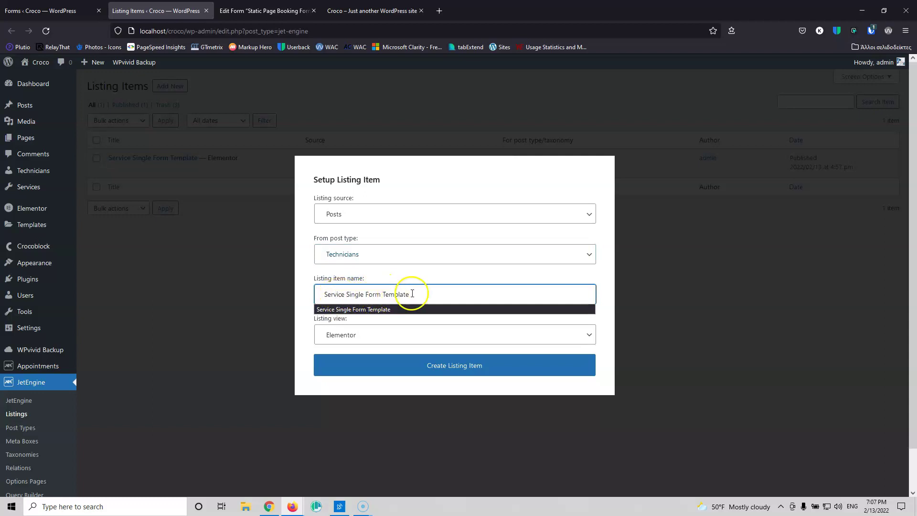
click(338, 295)
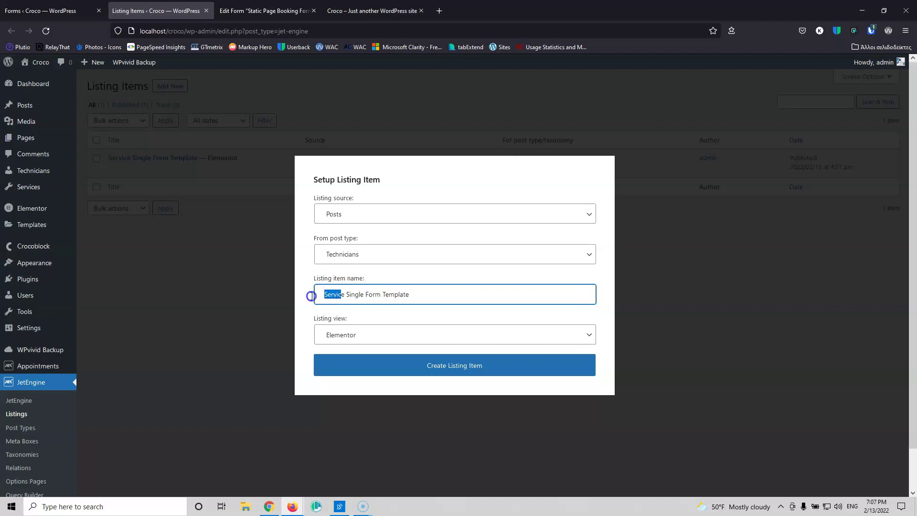
key(Delete)
key(Delete)
text(Te)
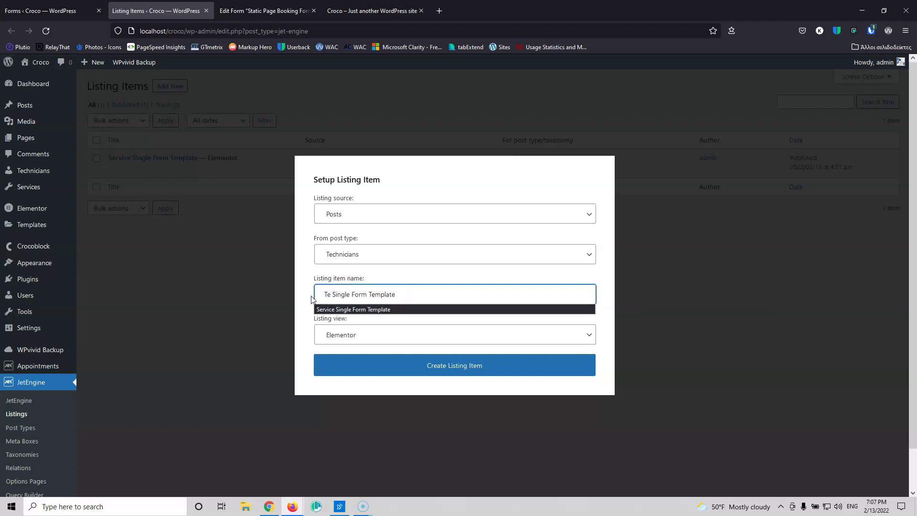
text(c)
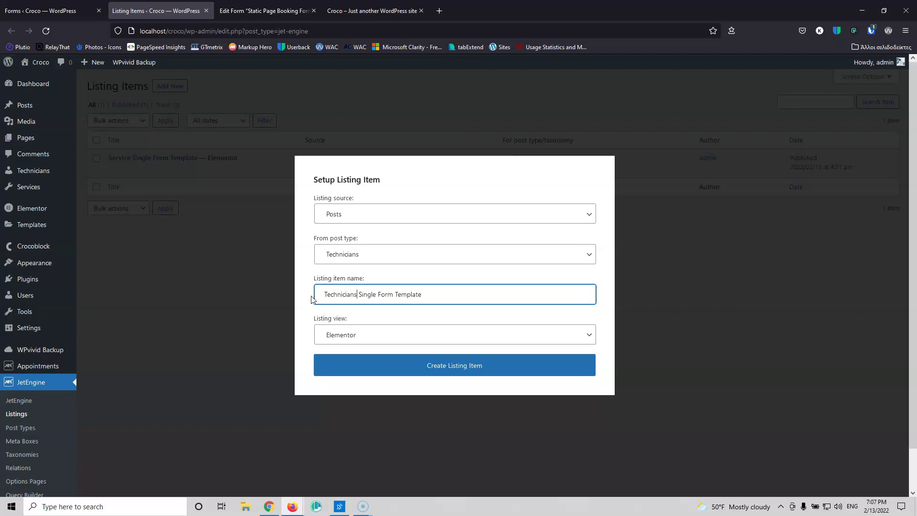
text(hnicians)
click(452, 371)
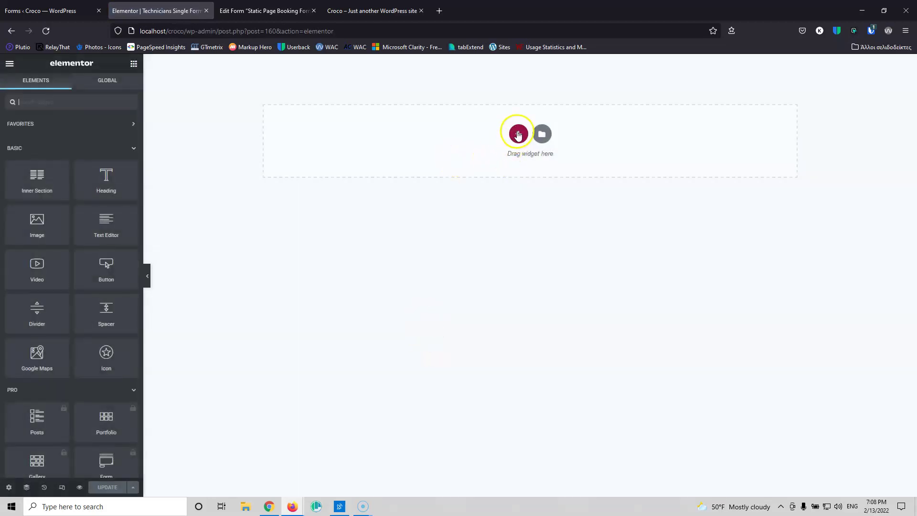
- Add an equal three-column section and place a Dynamic Image widget in its first column
click(518, 134)
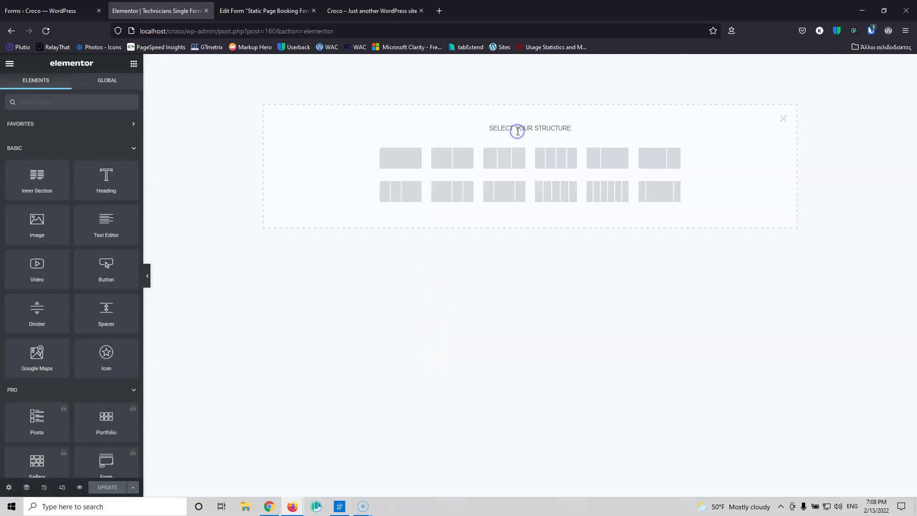
click(507, 159)
click(368, 65)
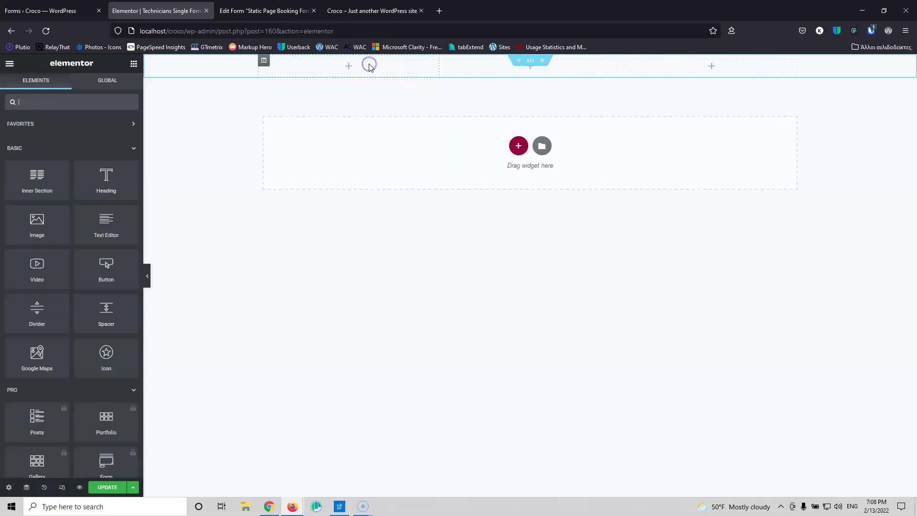
scroll(45, 313, down, 15)
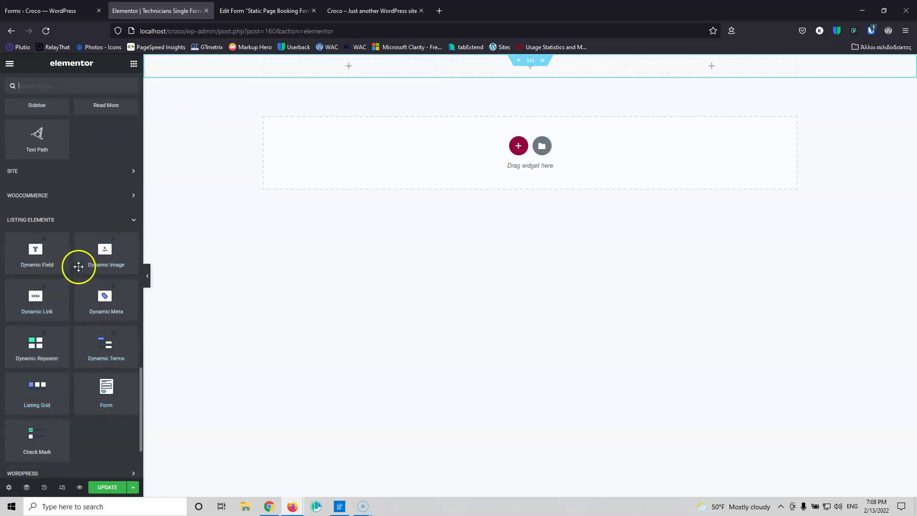
drag(107, 259, 358, 67)
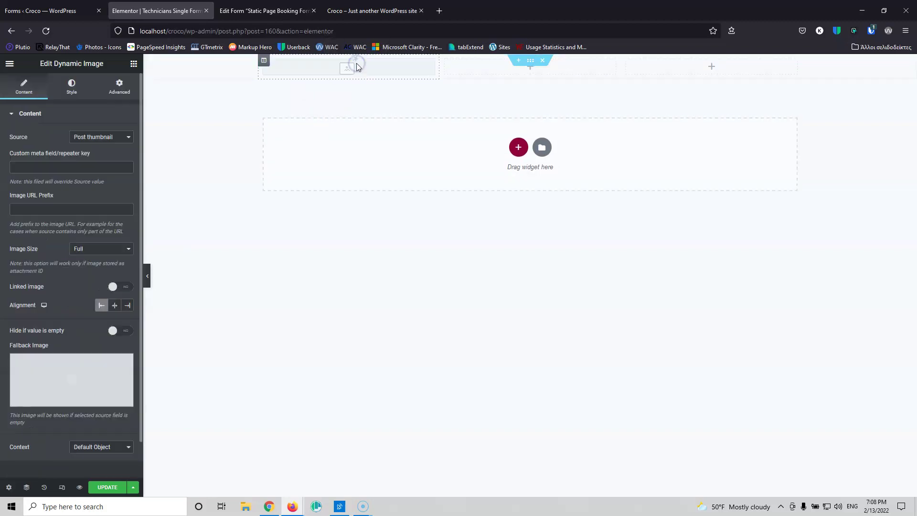
click(352, 67)
click(66, 153)
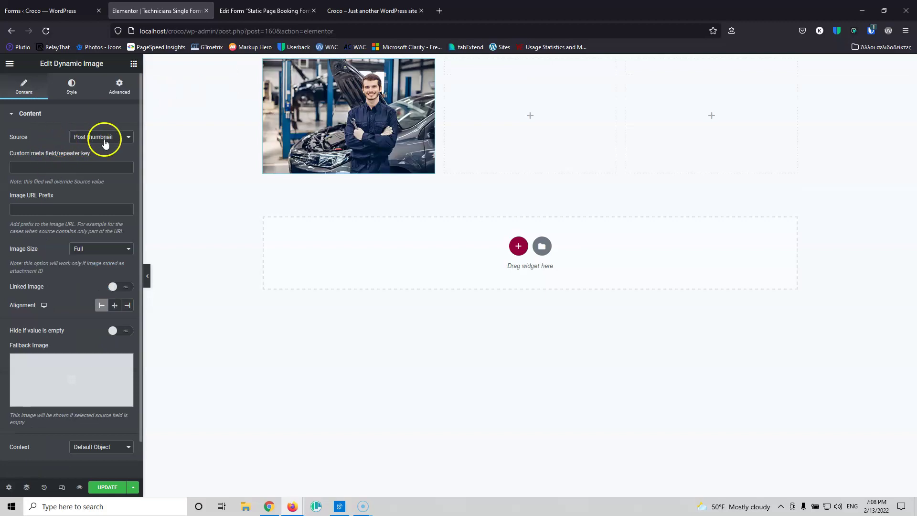
- Place a Dynamic Field widget for the post title in the middle column
click(531, 119)
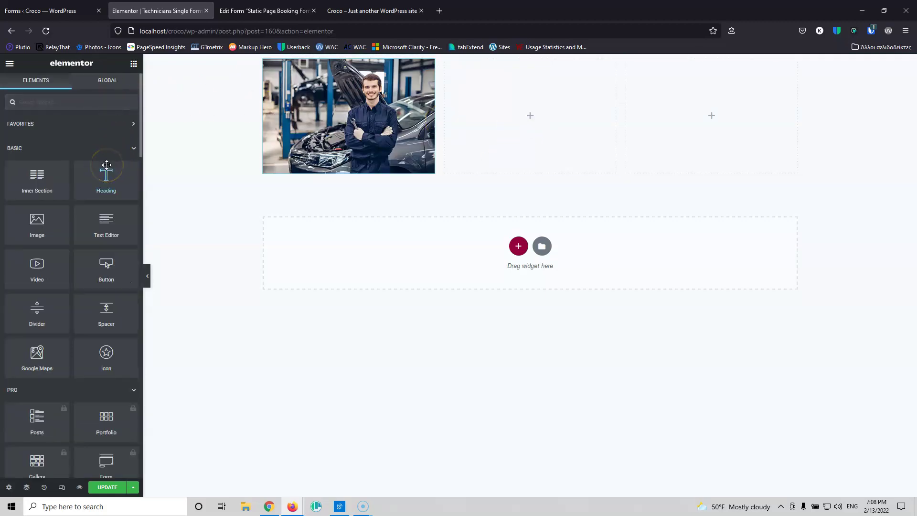
scroll(57, 293, down, 20)
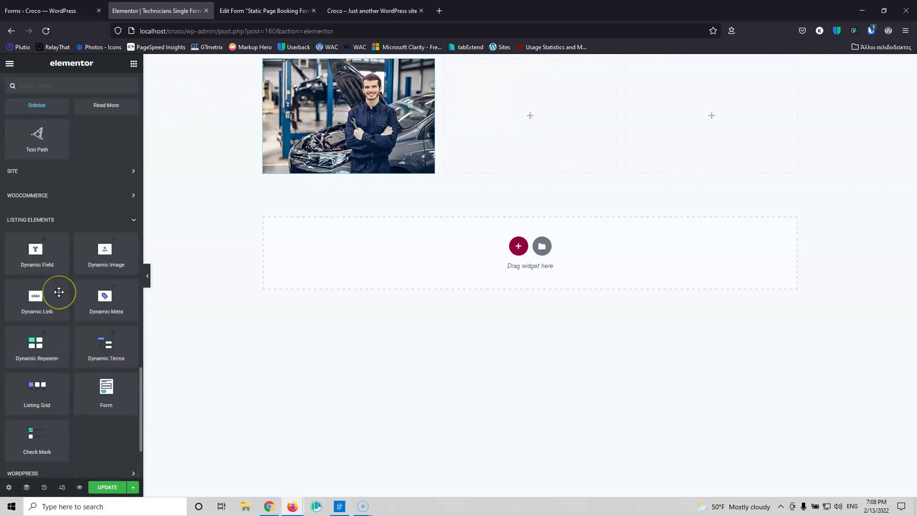
drag(39, 199, 540, 119)
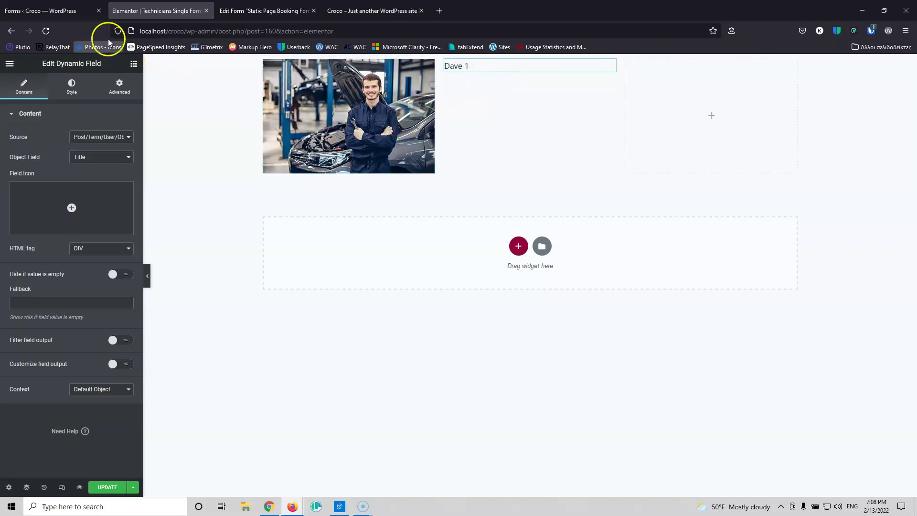
- Open the new technician post editor in a separate browser tab and check its custom fields, including Years of experience
click(63, 11)
mouse_move(24, 180)
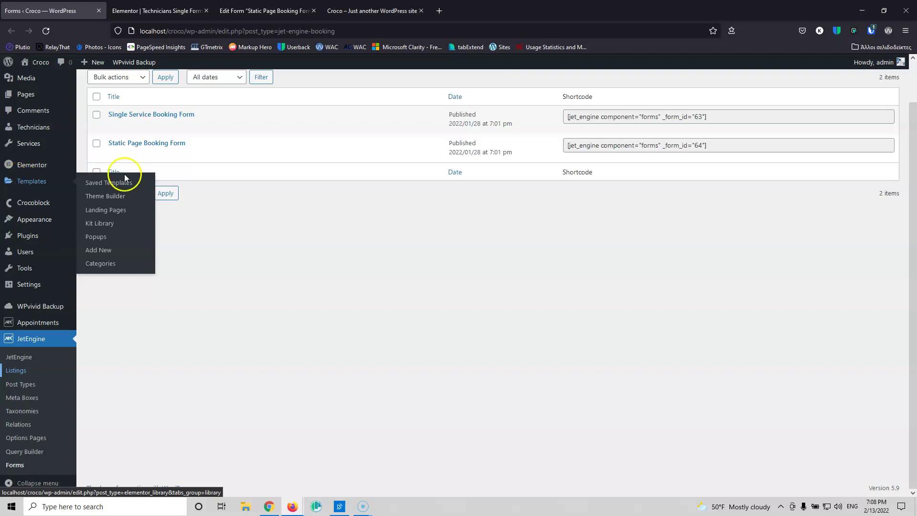
mouse_move(35, 127)
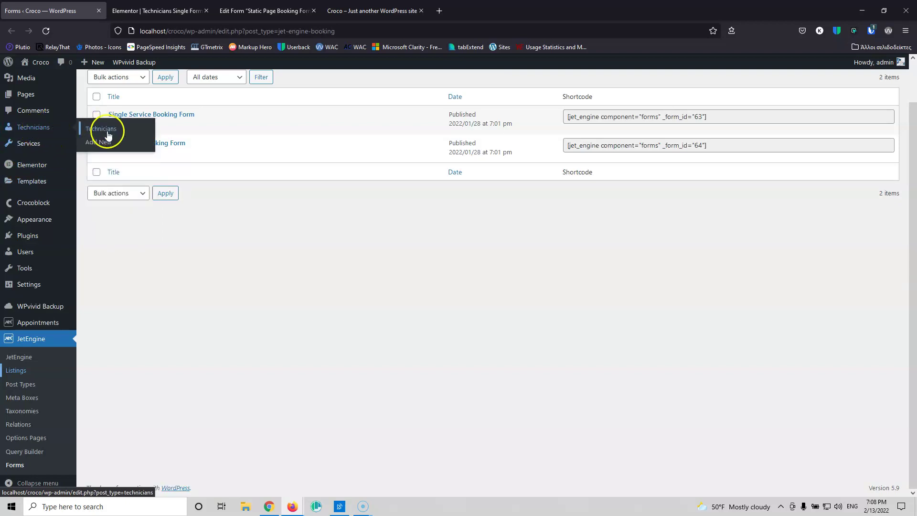
middle_click(98, 142)
click(160, 11)
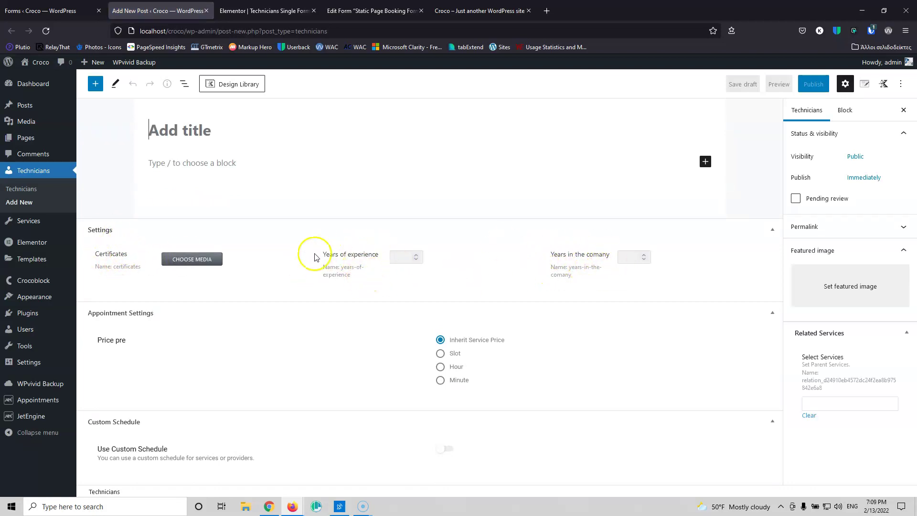
drag(323, 254, 368, 253)
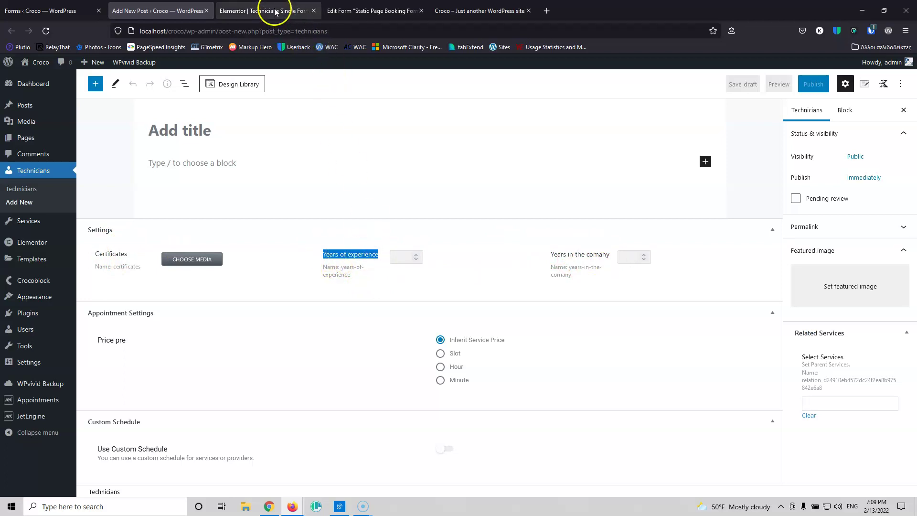
- Duplicate the title field in the Elementor template and set the copy's source to Meta Data with the Years of experience meta field
click(306, 11)
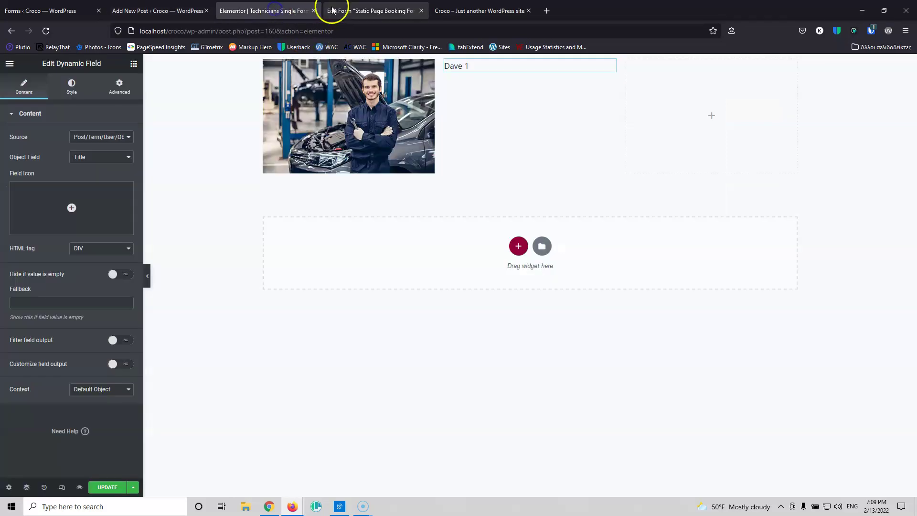
right_click(491, 66)
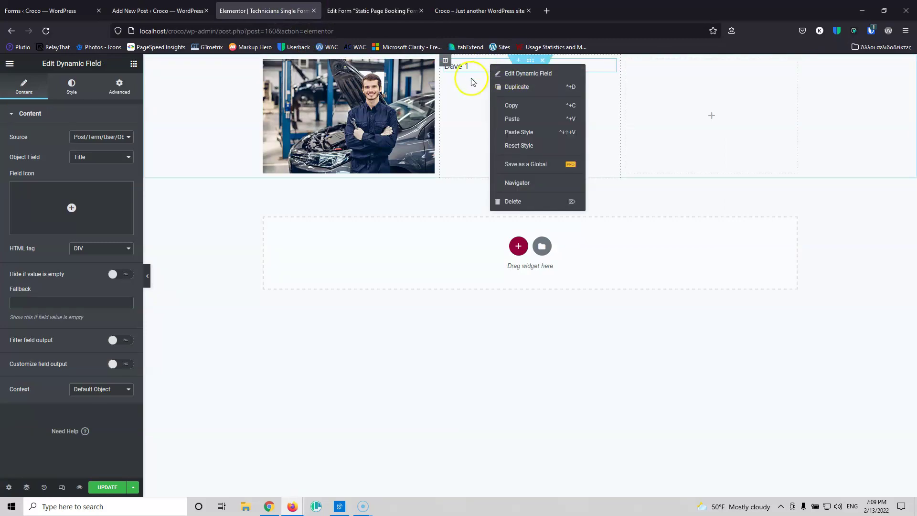
click(521, 90)
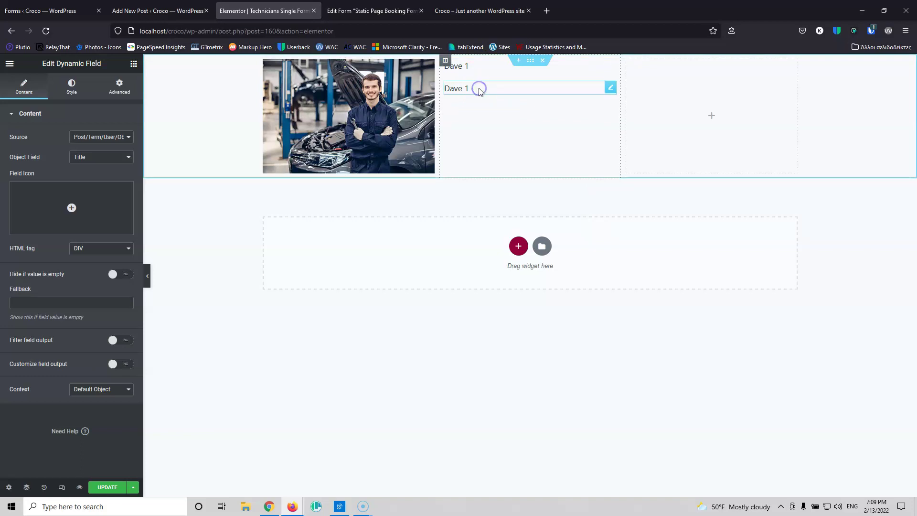
click(101, 136)
click(92, 161)
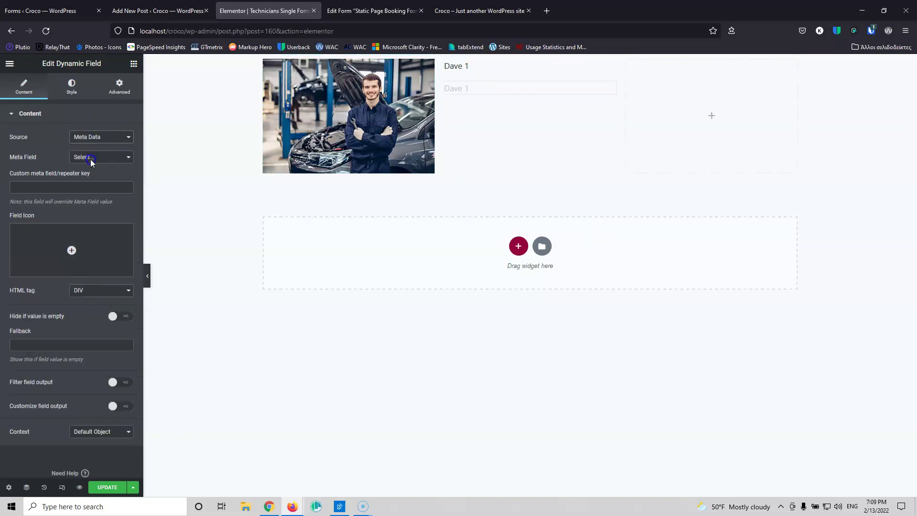
click(93, 158)
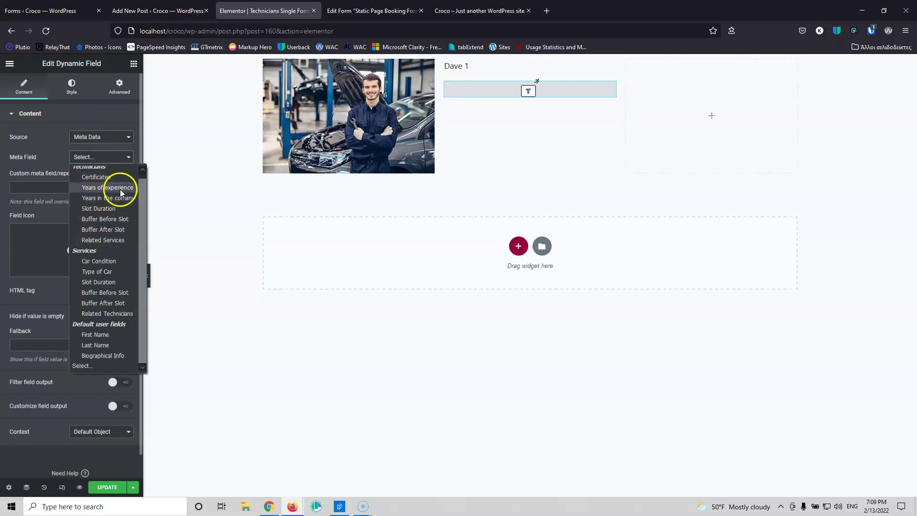
click(107, 187)
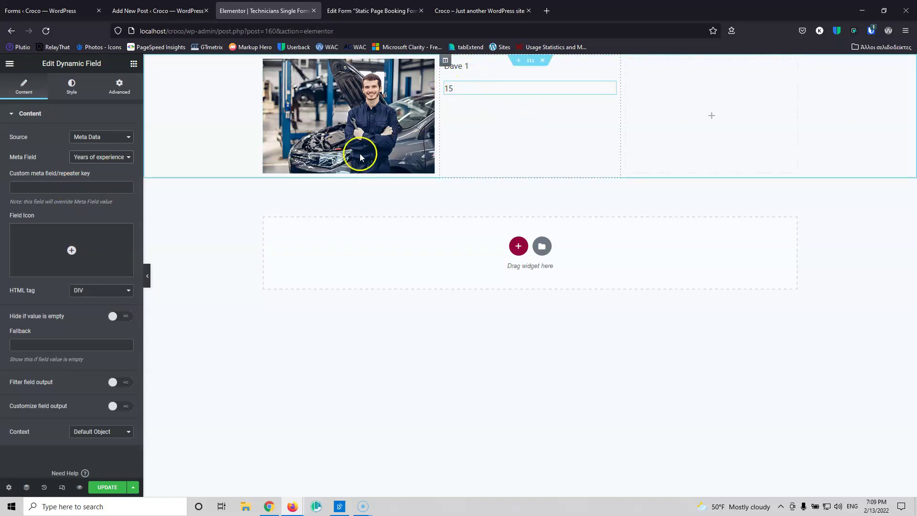
- Customize the experience field's output with the format "Years of experience: %s"
scroll(72, 277, down, 1)
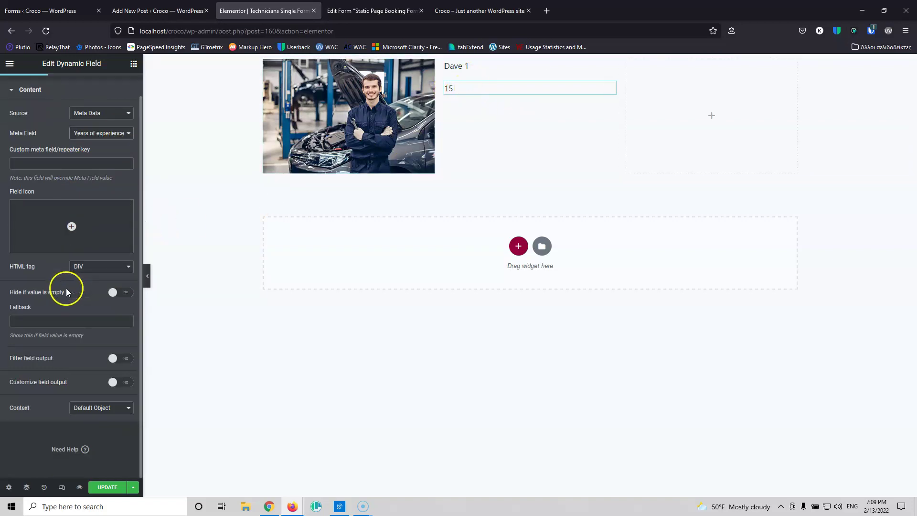
click(124, 388)
click(12, 411)
text(Years of experience)
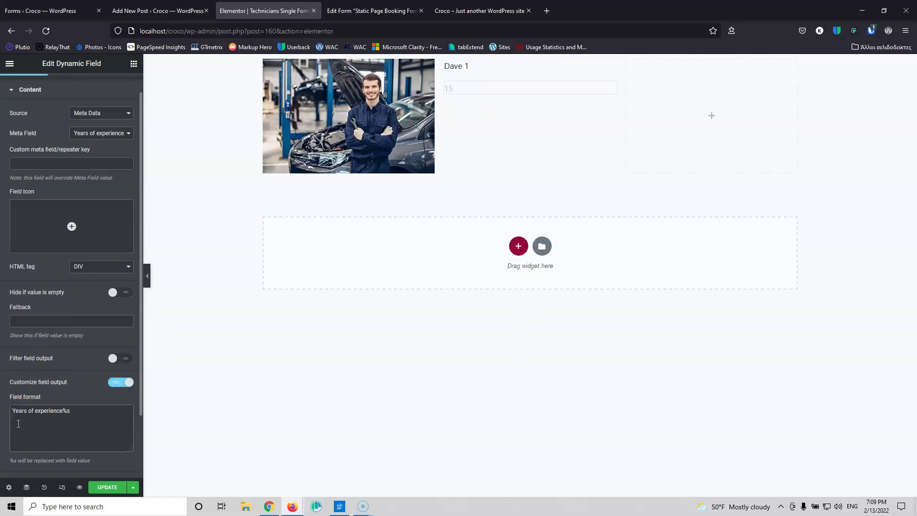
click(61, 411)
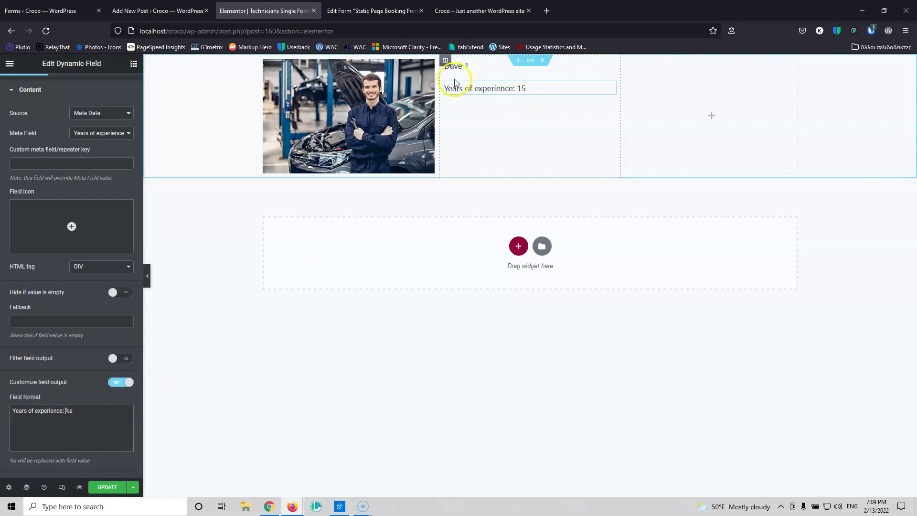
- Set the middle column's vertical alignment to Middle, keeping its horizontal alignment at Default
click(445, 61)
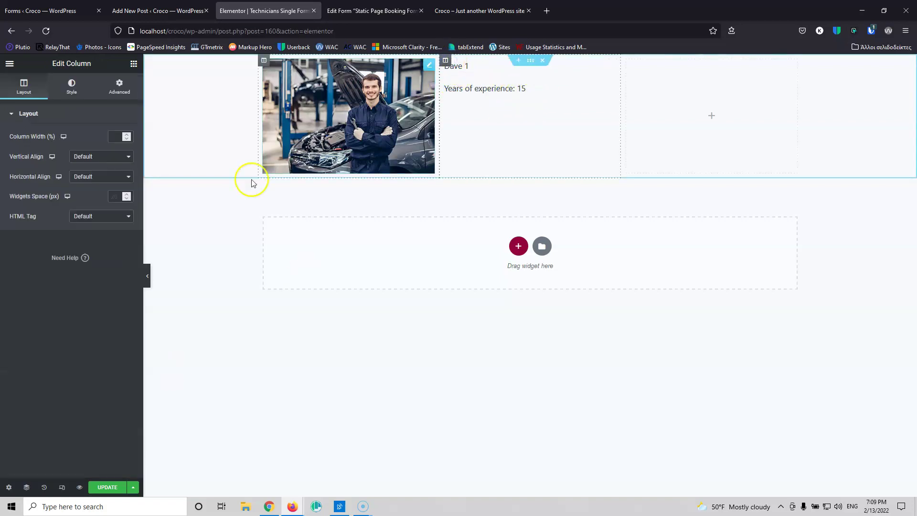
click(89, 177)
click(91, 212)
click(92, 177)
click(90, 191)
click(96, 157)
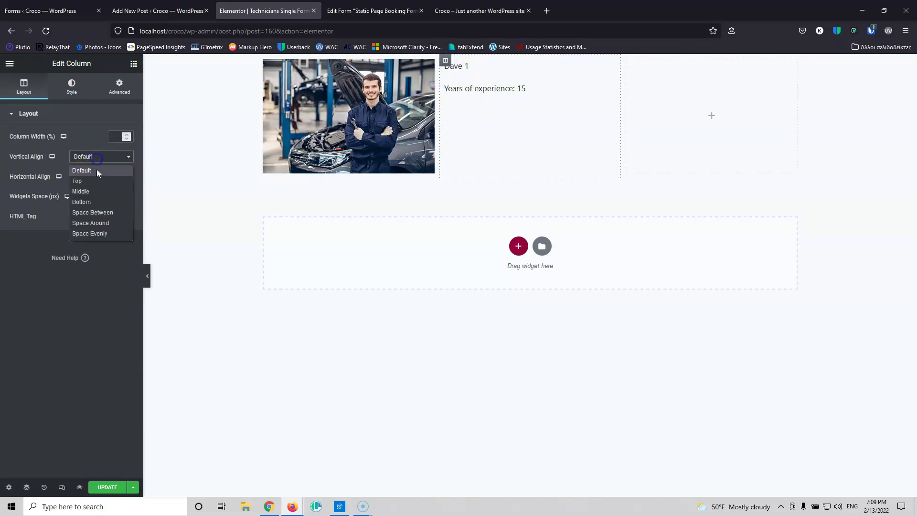
click(81, 191)
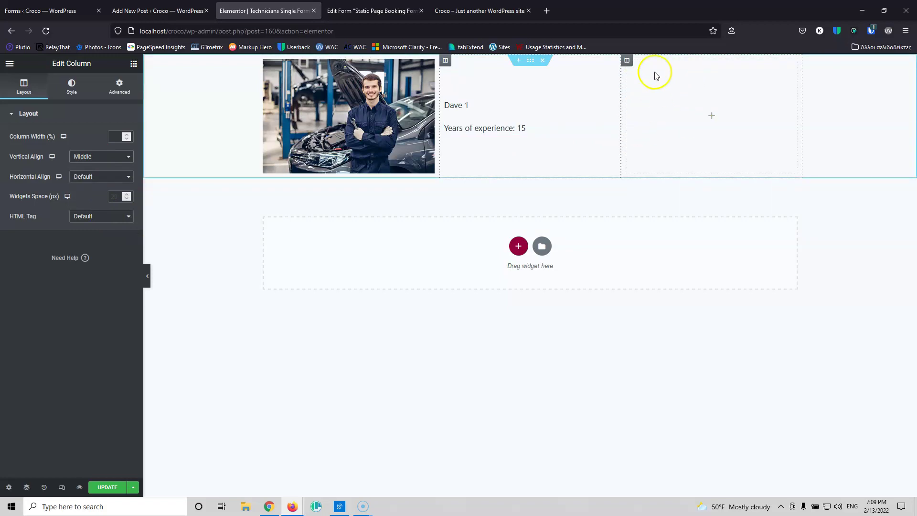
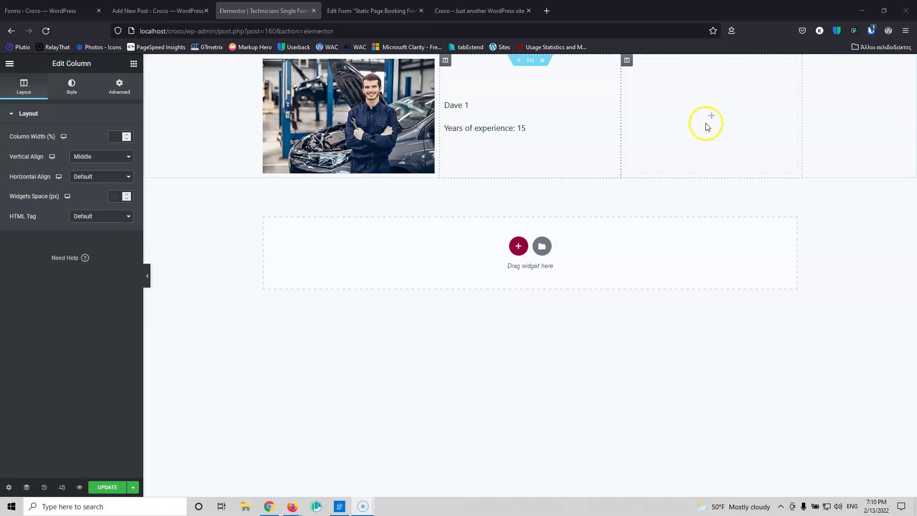
- Place a Dynamic Field widget in the empty third column and set its source to Meta Data
click(712, 117)
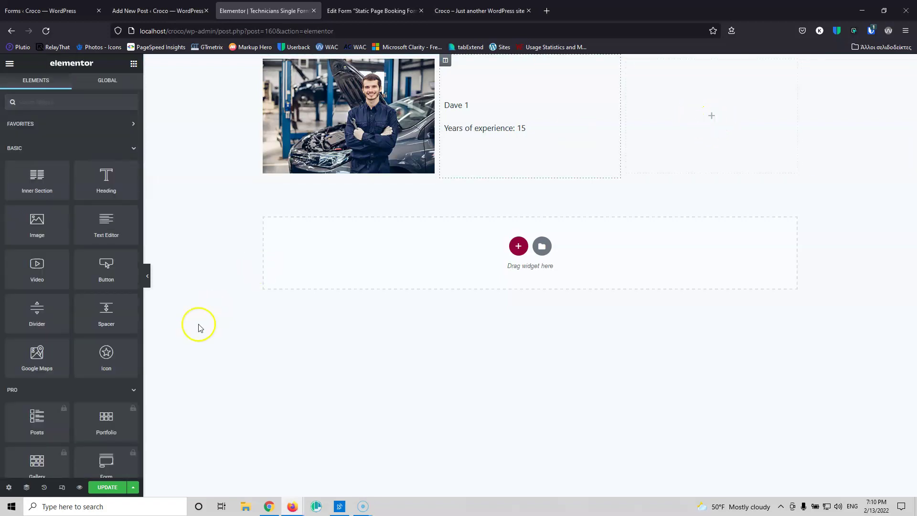
scroll(88, 323, down, 15)
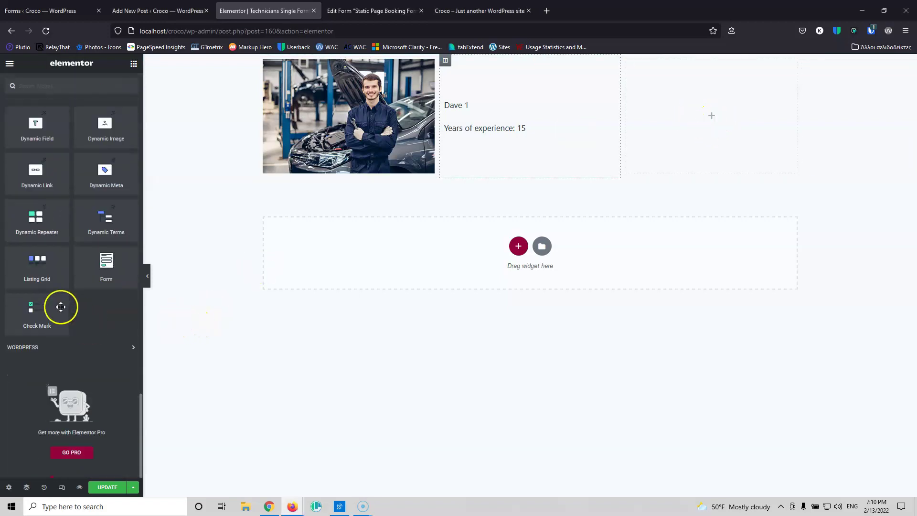
drag(35, 127, 706, 128)
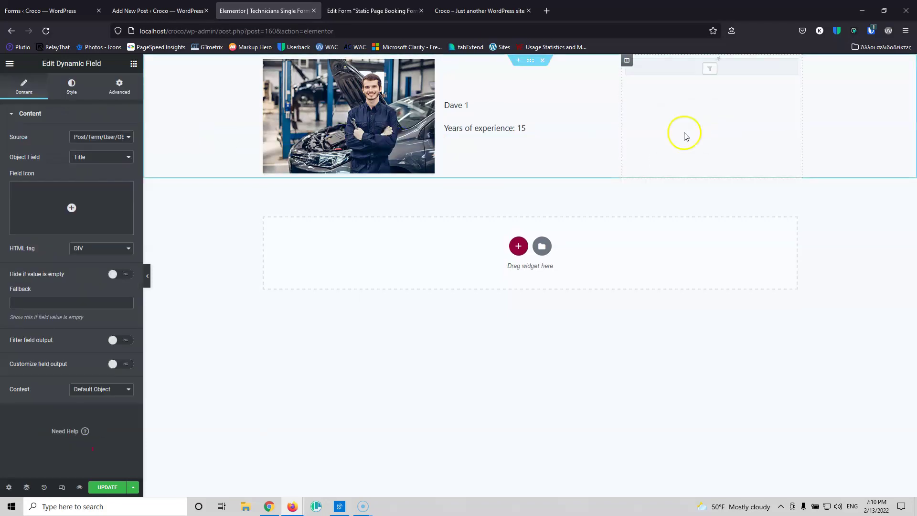
click(96, 137)
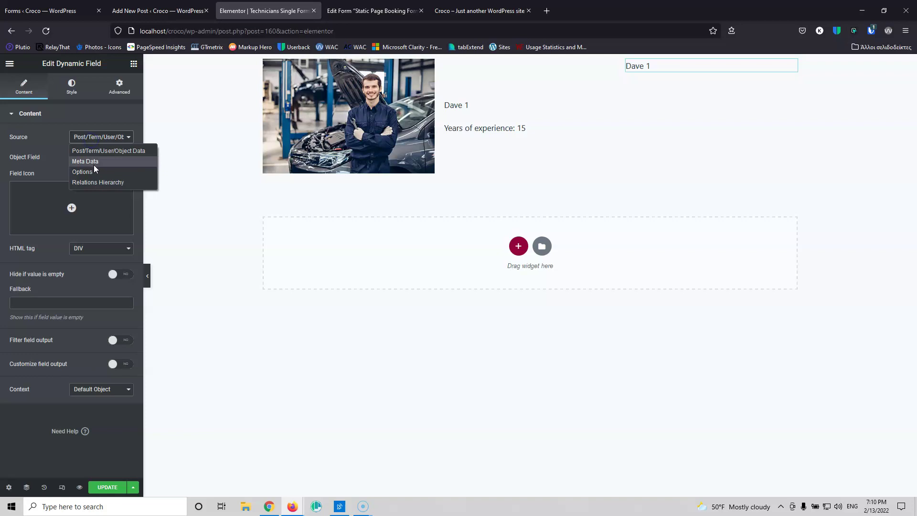
click(94, 162)
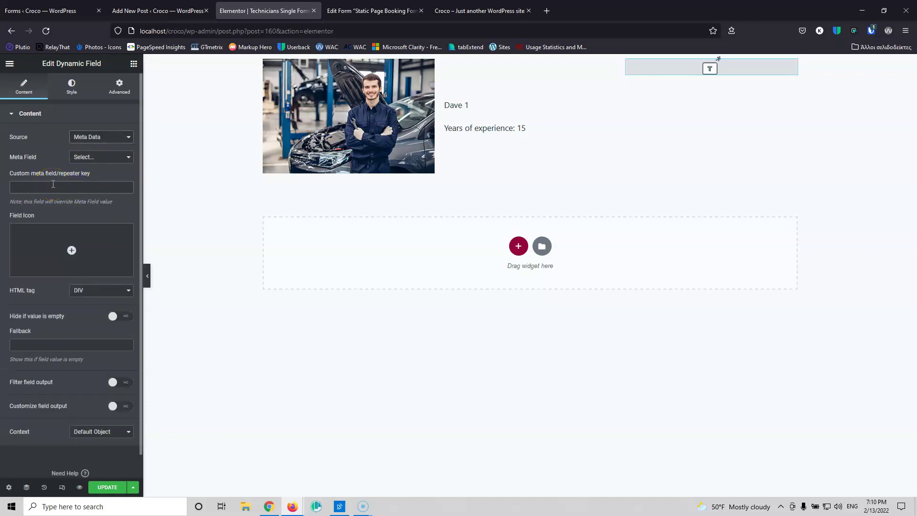
- Set the new field's custom meta key to _app_price and the third column's vertical alignment to Middle
click(53, 186)
text(_app_price)
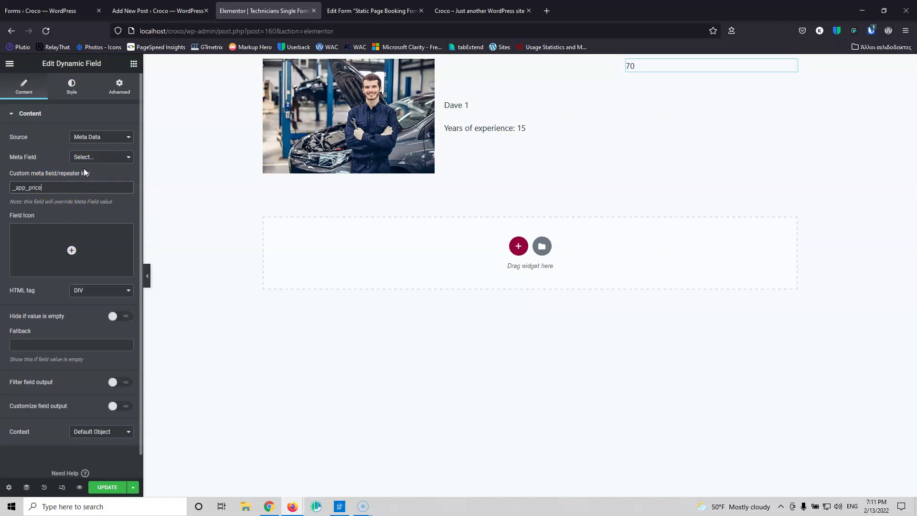
click(101, 158)
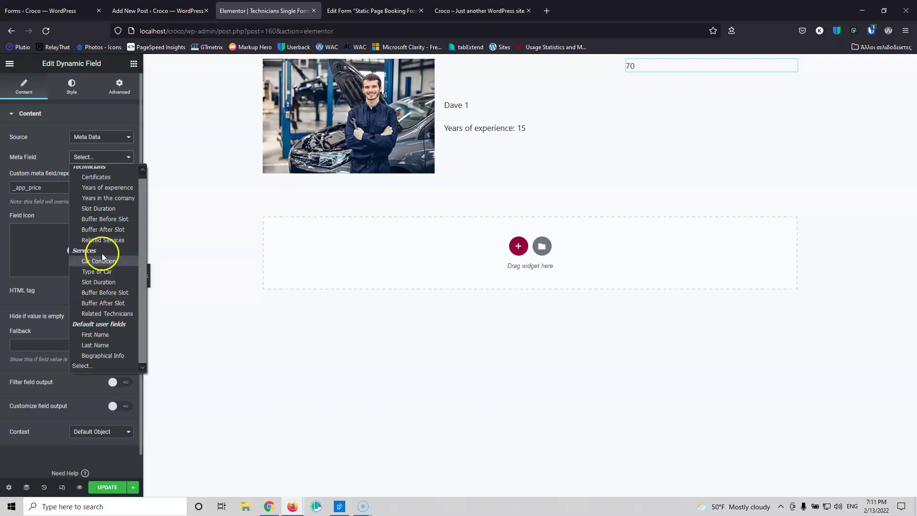
click(52, 186)
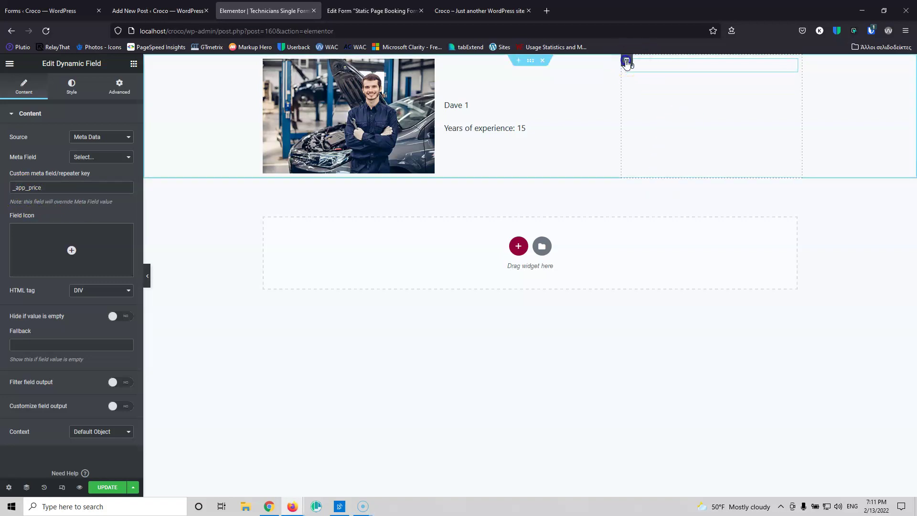
click(626, 61)
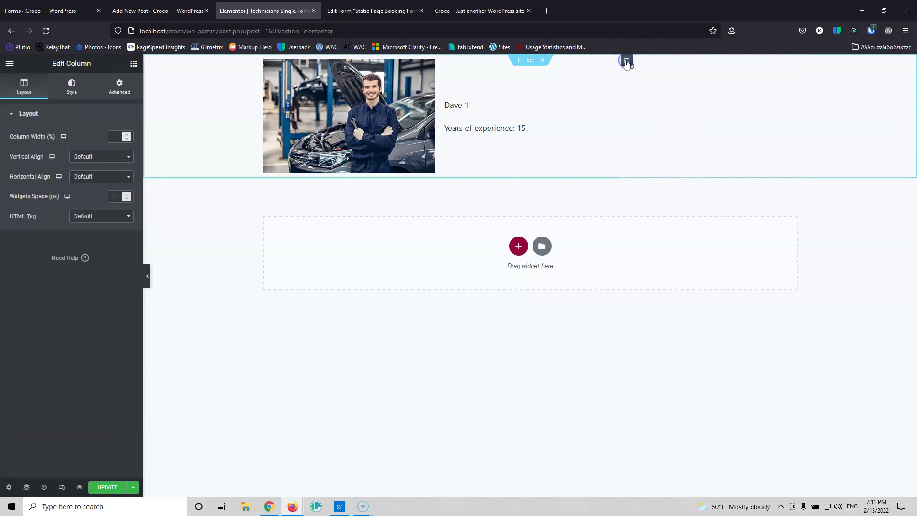
click(92, 186)
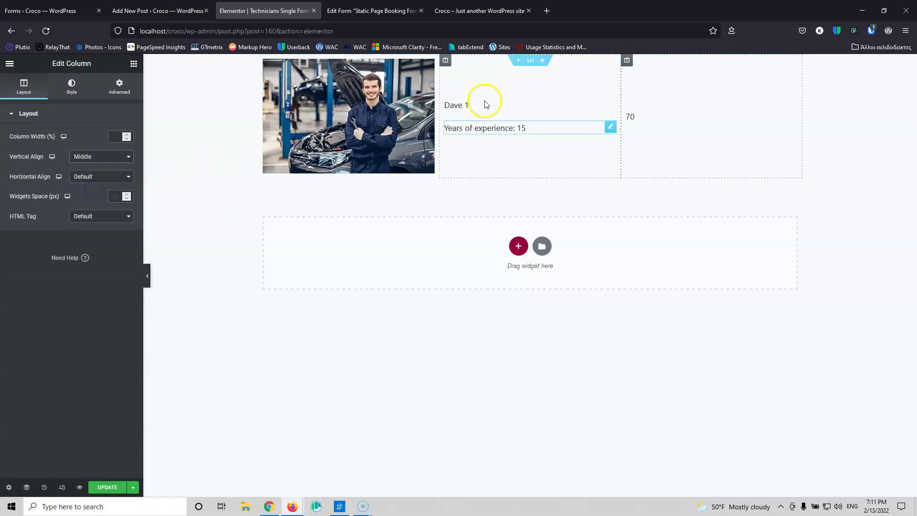
- Give the three-column section a classic background in white, #FFFFFF
click(528, 62)
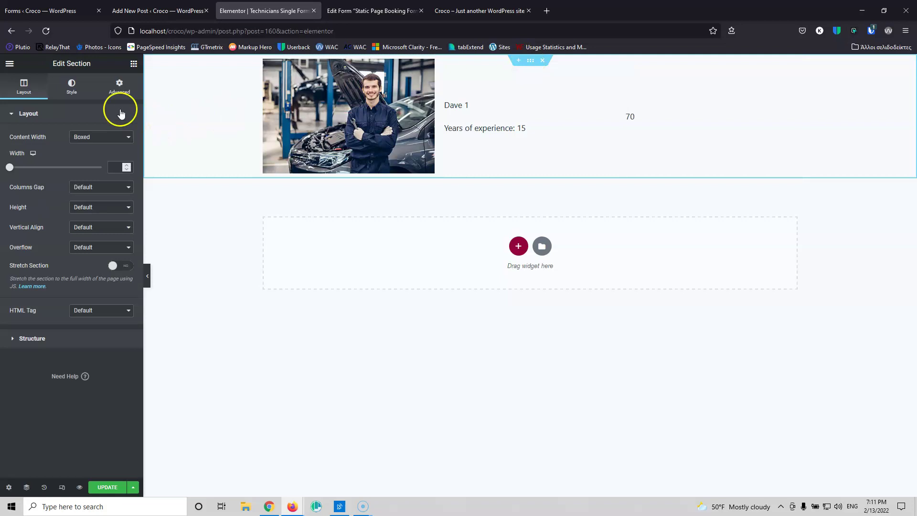
click(118, 88)
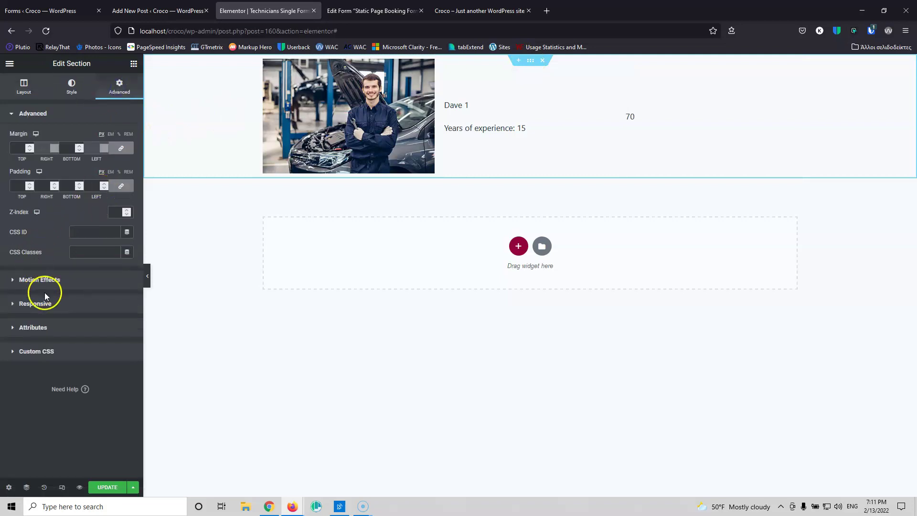
click(71, 86)
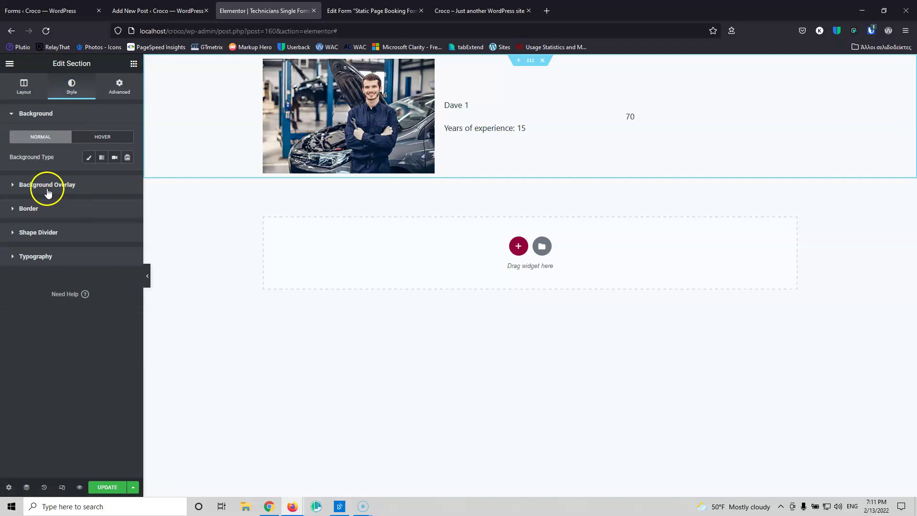
click(89, 157)
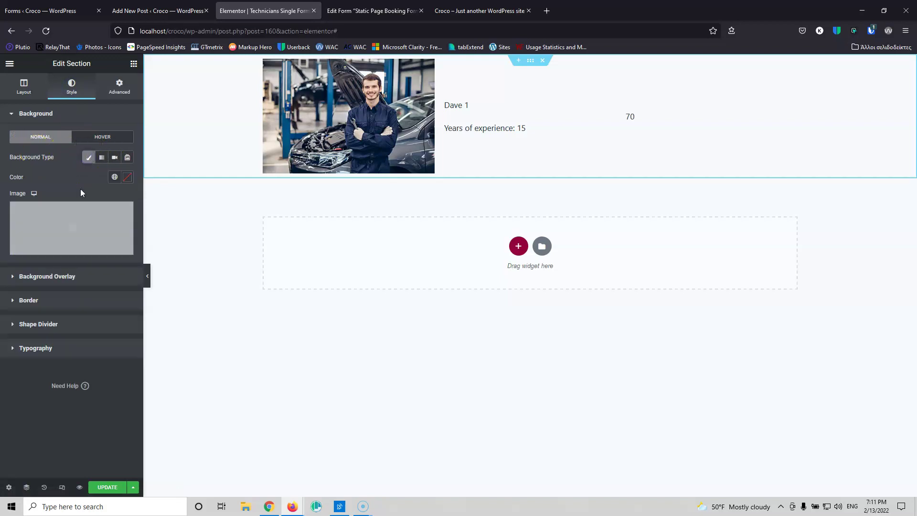
click(128, 177)
drag(56, 238, 10, 206)
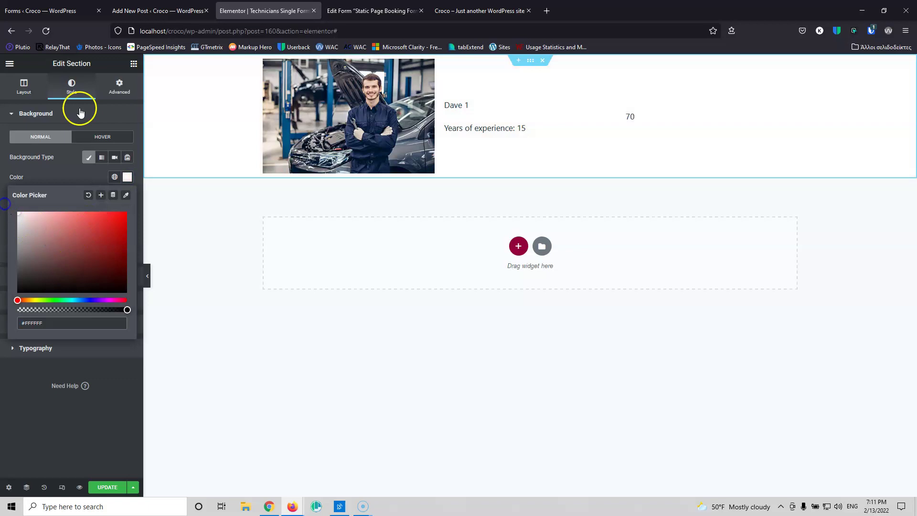
- Set the section's top and bottom margins to 10 px
click(119, 86)
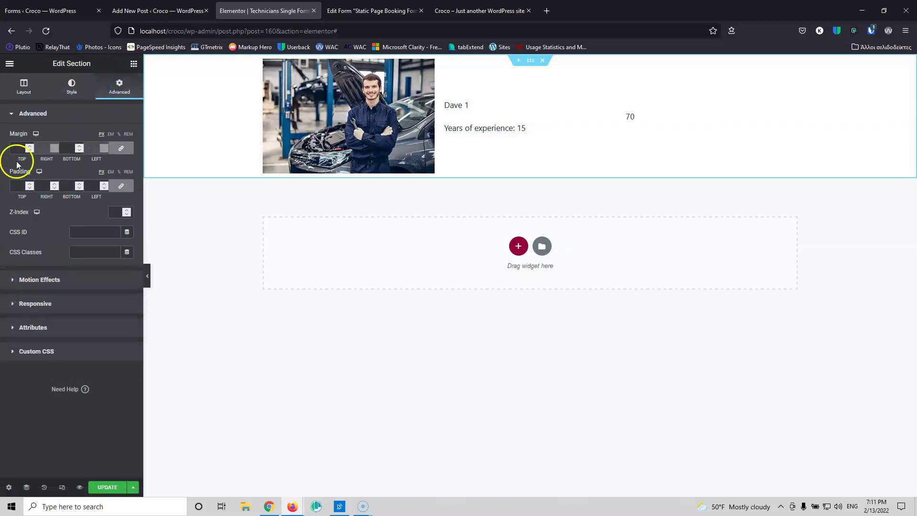
click(16, 148)
text(10)
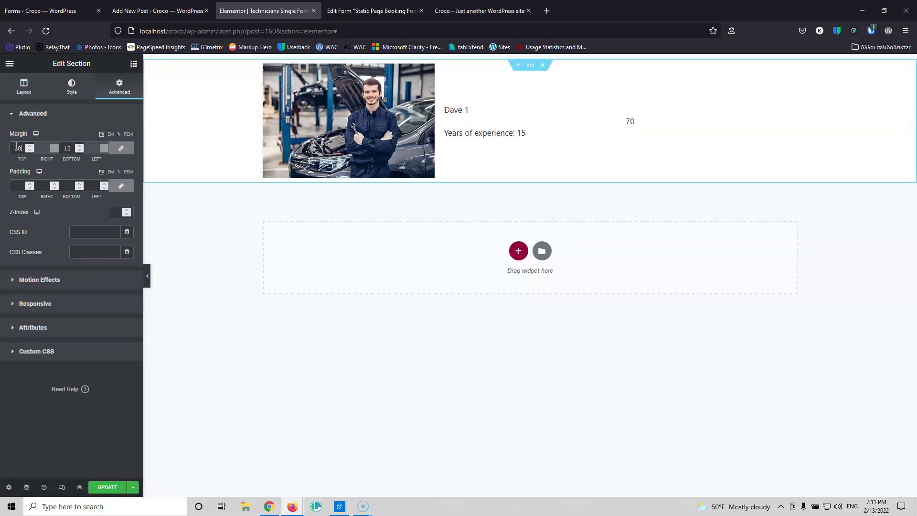
- Set the technician image's size to Thumbnail and narrow the first column to fit closely around it
click(350, 101)
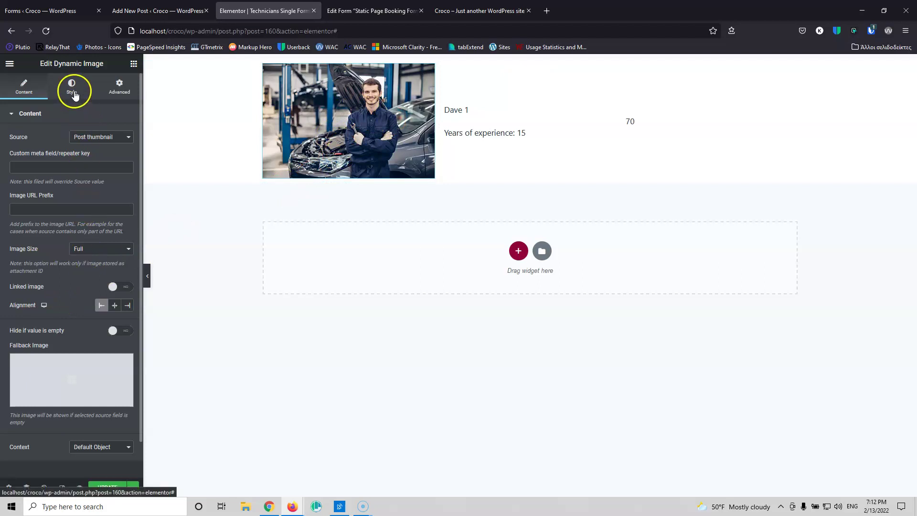
click(72, 89)
click(24, 88)
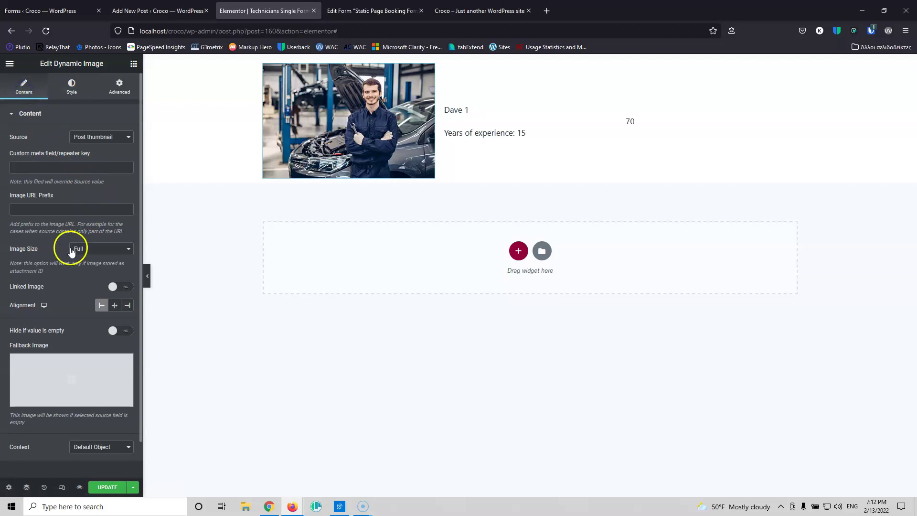
click(95, 249)
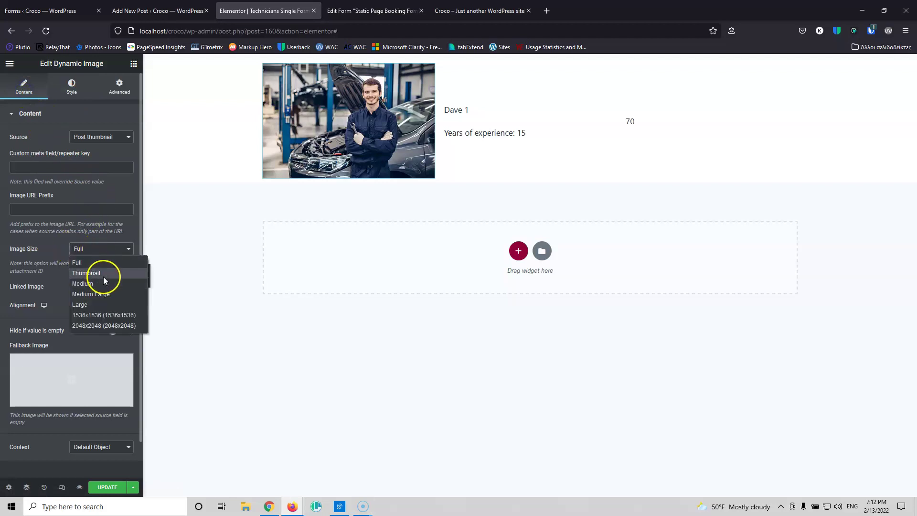
click(104, 274)
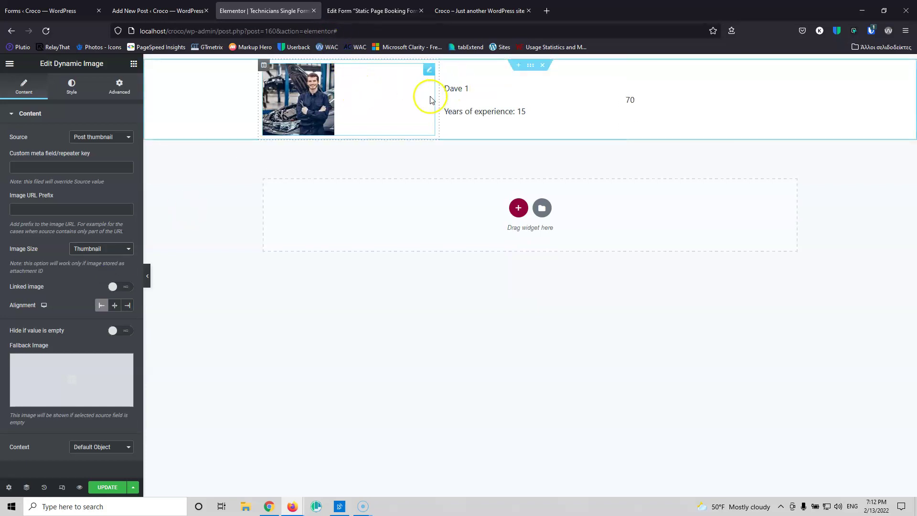
drag(438, 98, 367, 98)
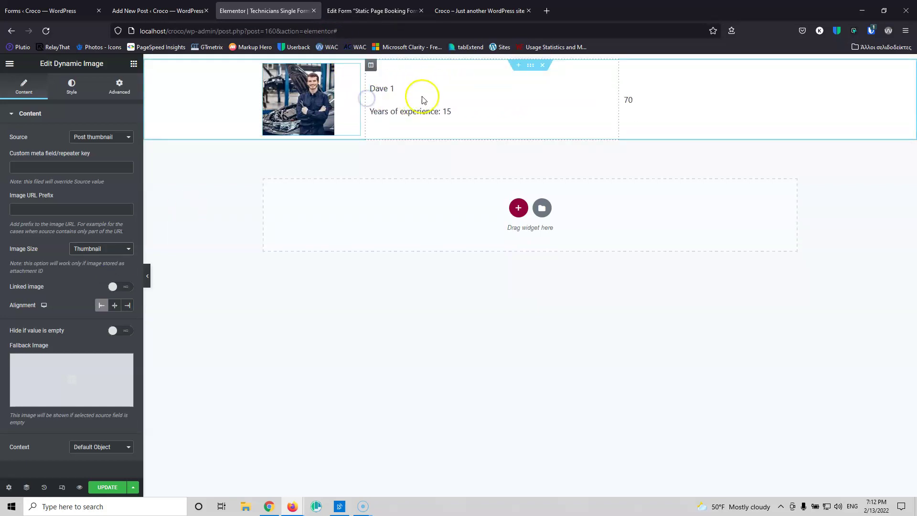
- Customize the price field's output with the format "$%s" and update the template
click(641, 103)
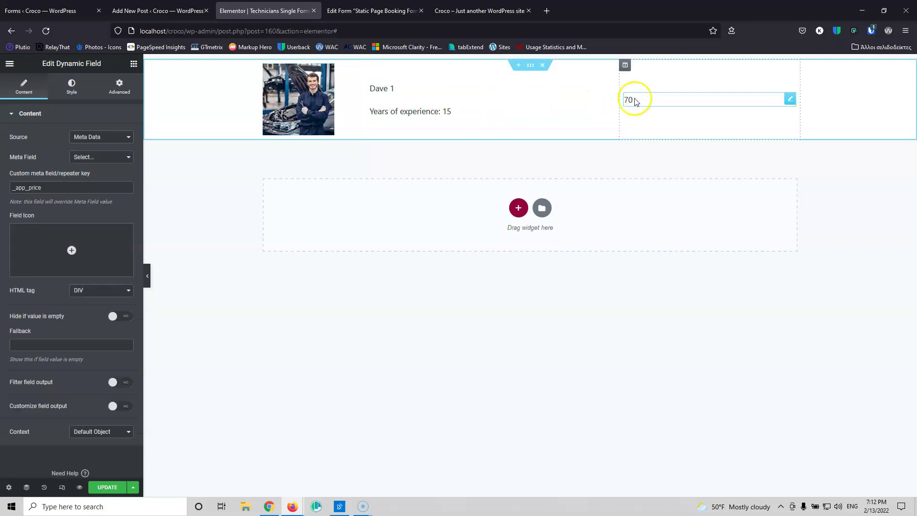
click(121, 406)
click(13, 436)
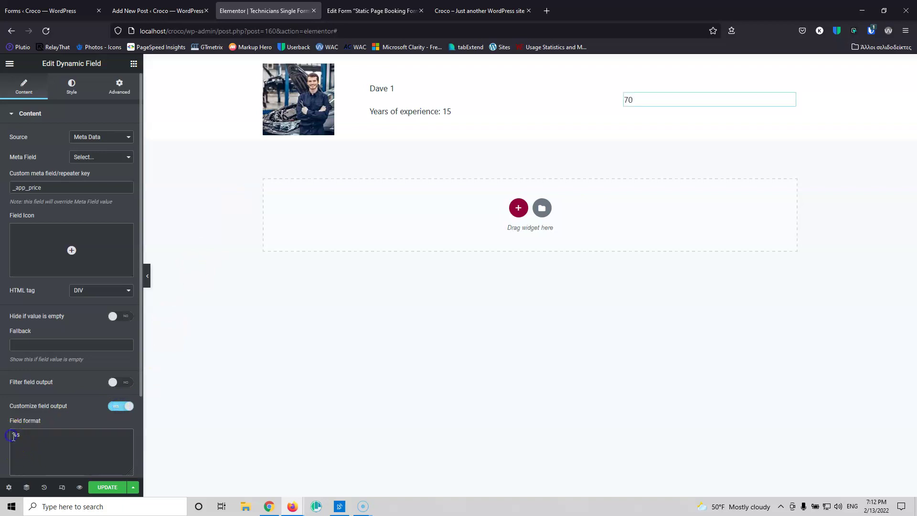
text($)
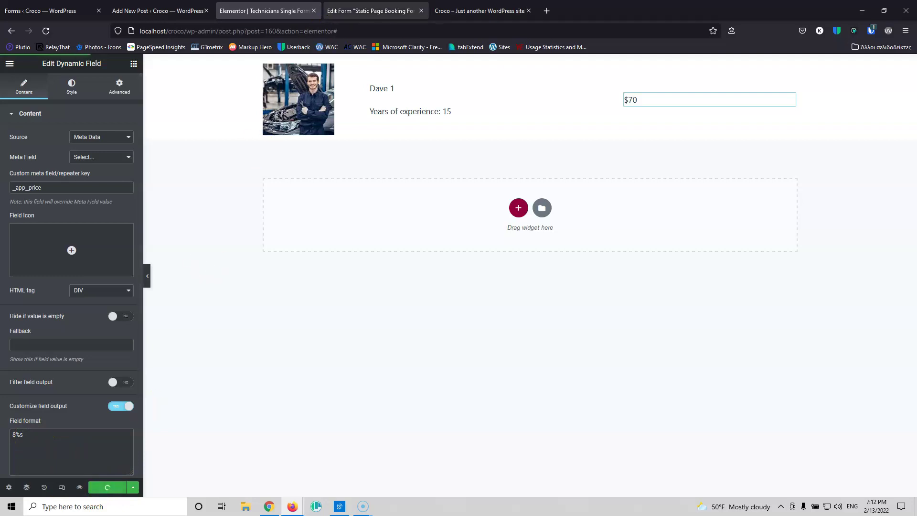
- Try to make the provider_id field use the Technicians Single Form Template for its items and update the form
click(363, 11)
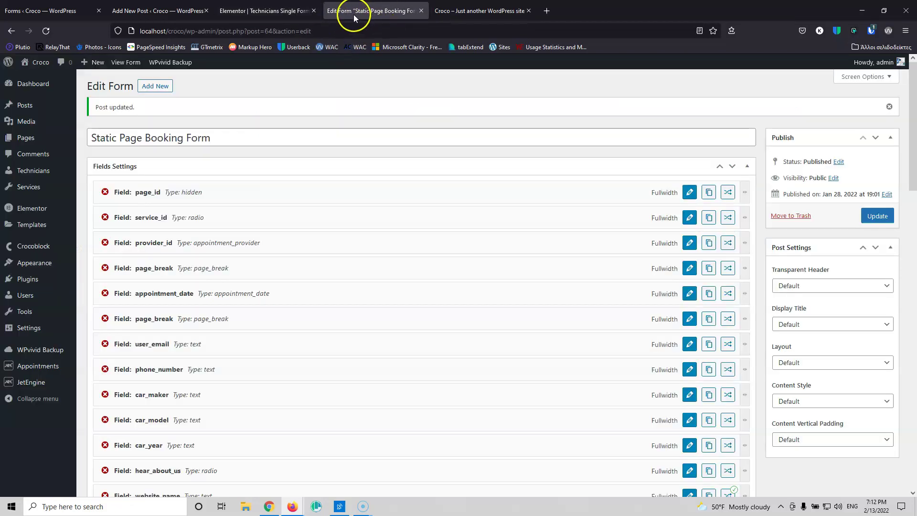
click(46, 31)
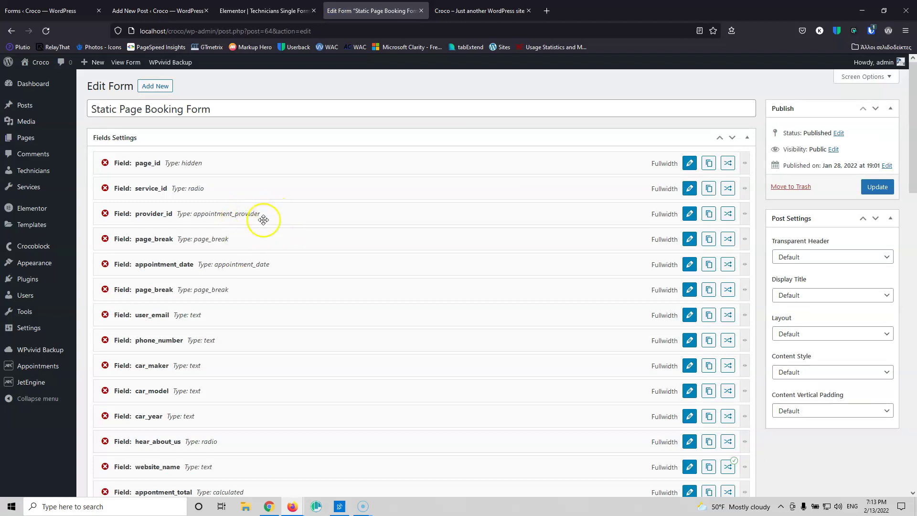
click(690, 214)
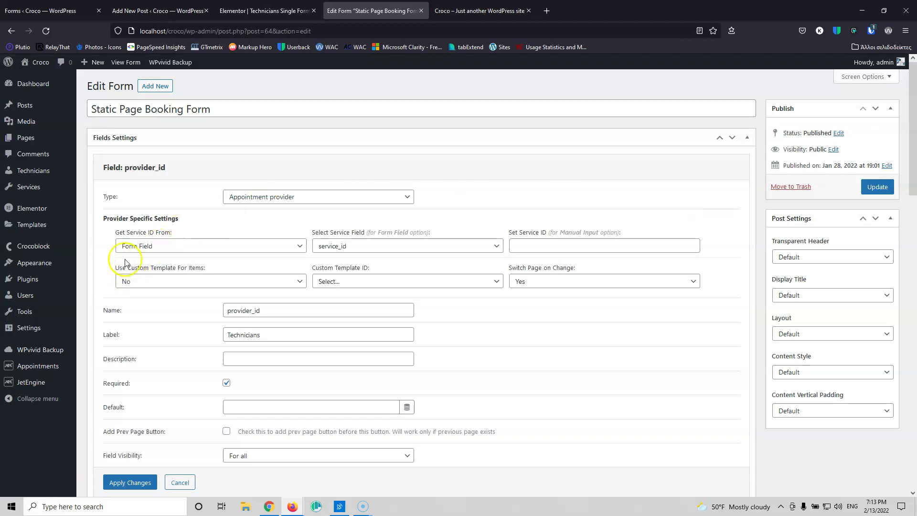
click(206, 282)
click(186, 324)
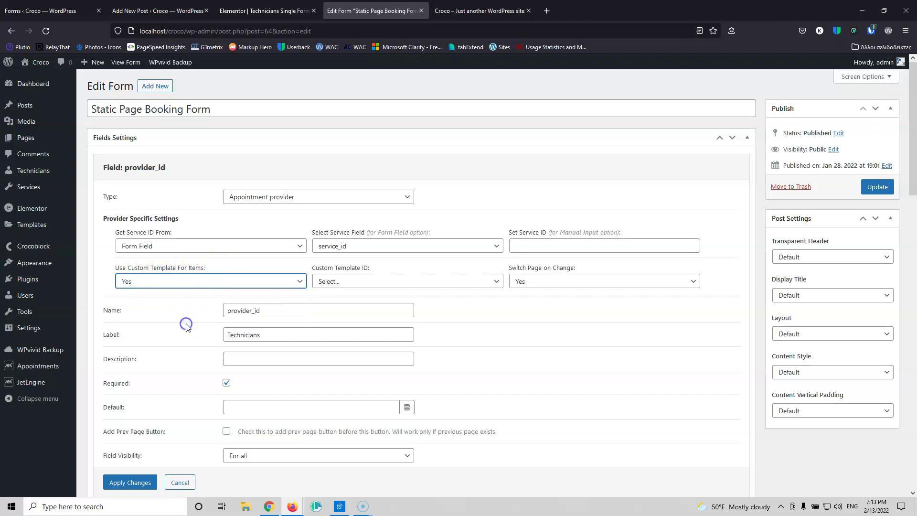
click(373, 286)
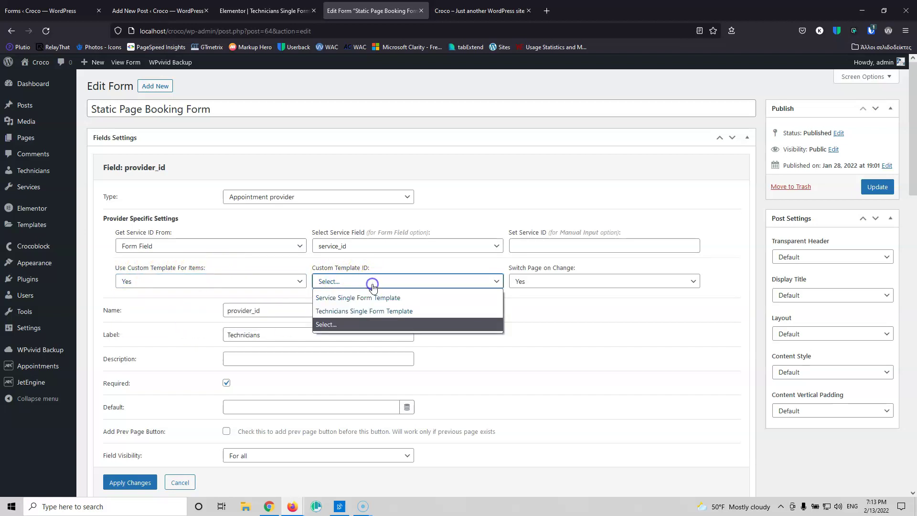
click(366, 311)
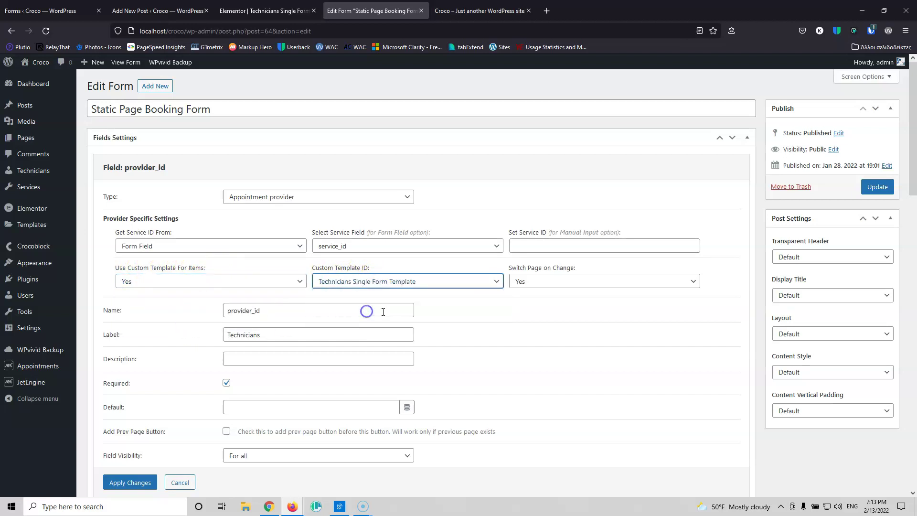
click(881, 187)
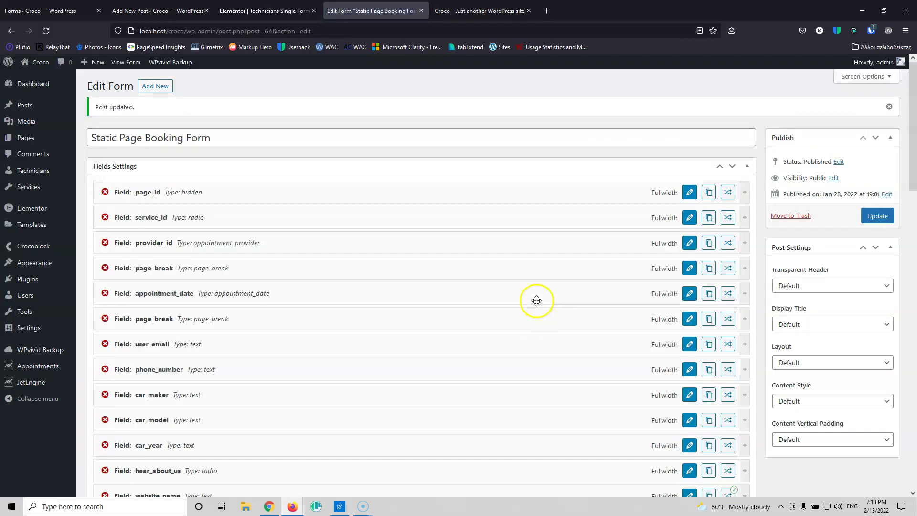
- Reload the site's booking page to check how the technician options are displayed
click(241, 10)
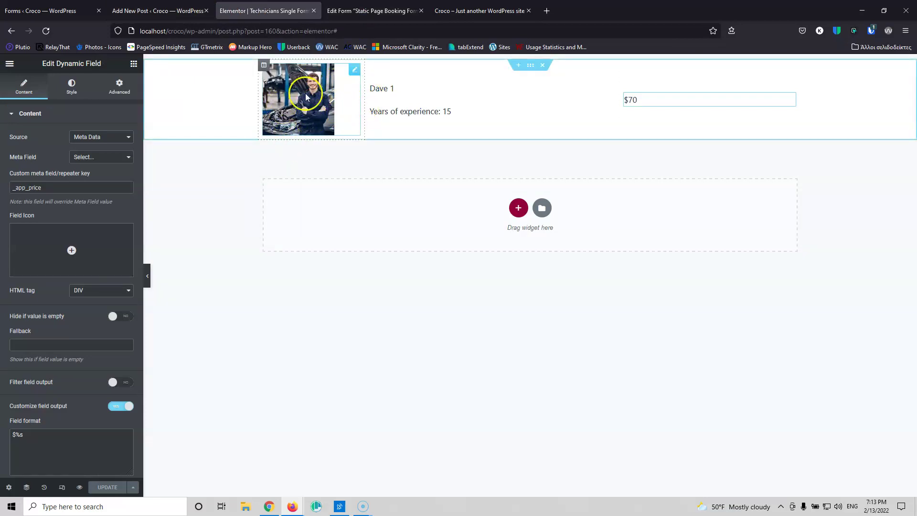
click(477, 11)
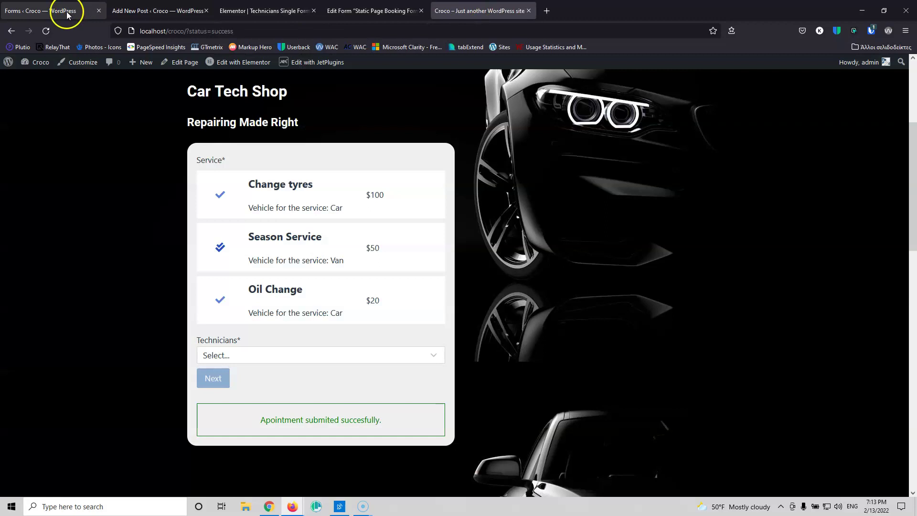
click(46, 31)
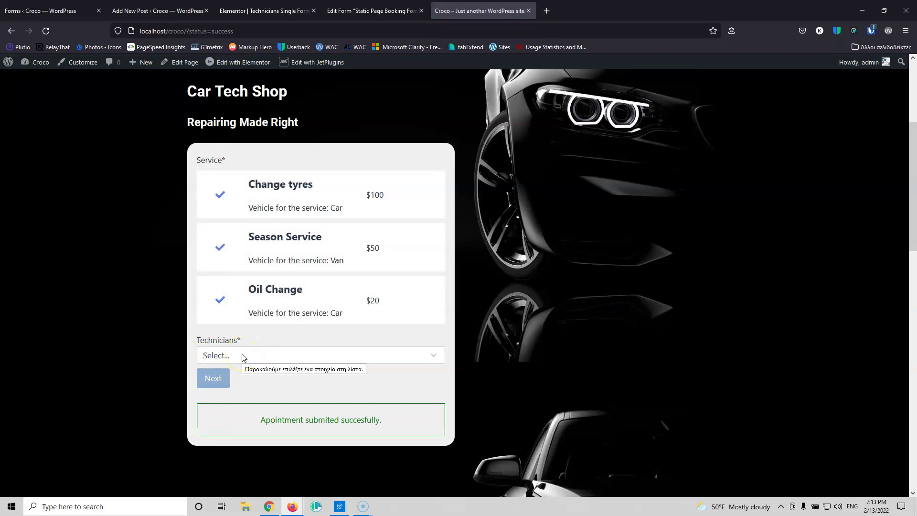
- Enable custom item templates for the provider_id field with Technicians Single Form Template, apply the changes and update the form
click(356, 7)
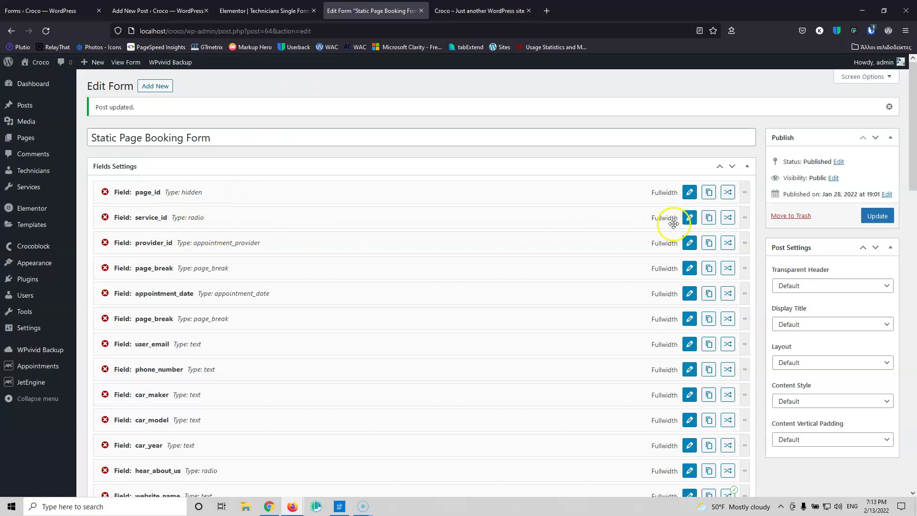
click(691, 247)
click(186, 311)
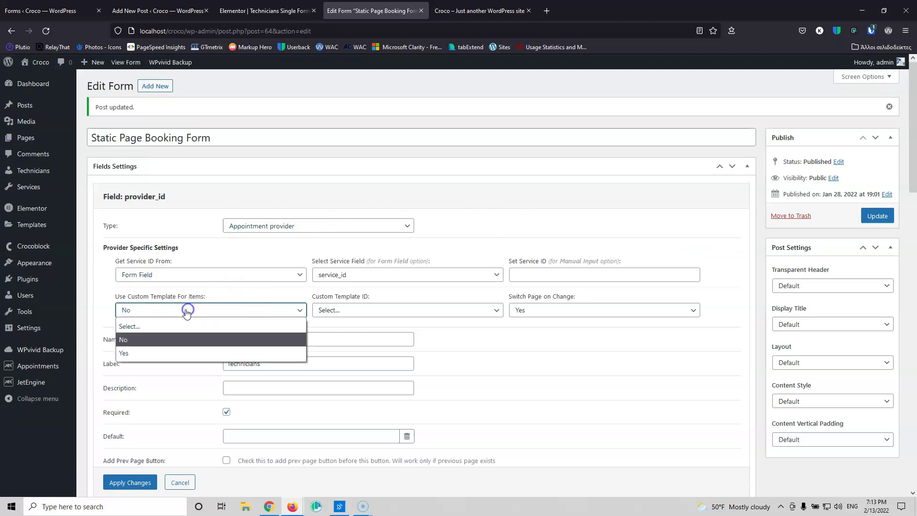
click(139, 353)
click(386, 311)
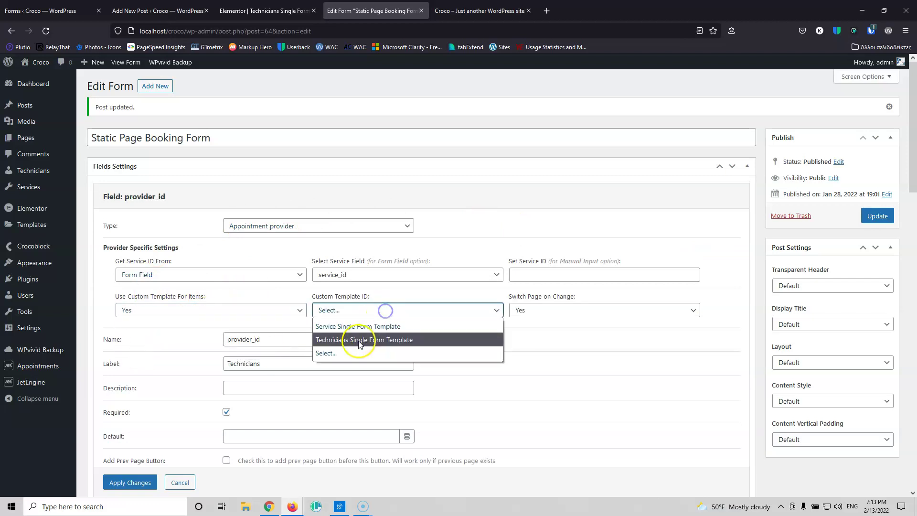
click(360, 340)
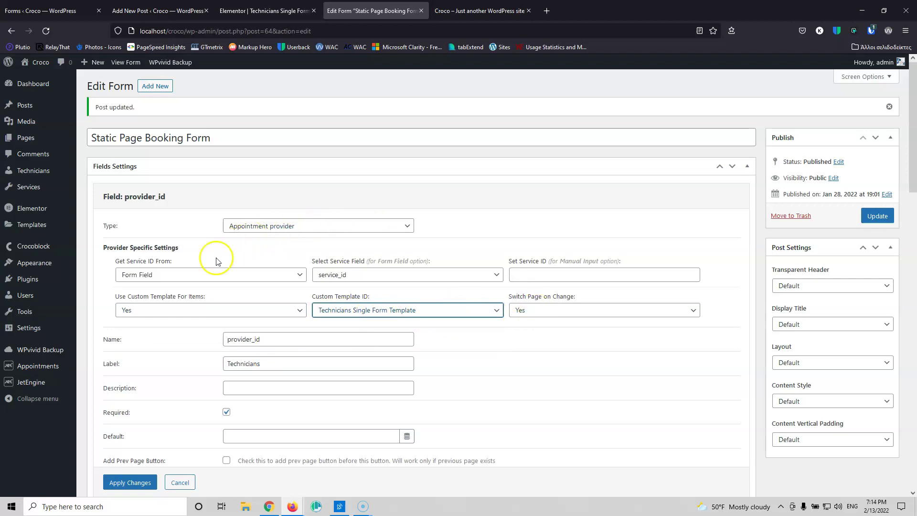
click(130, 483)
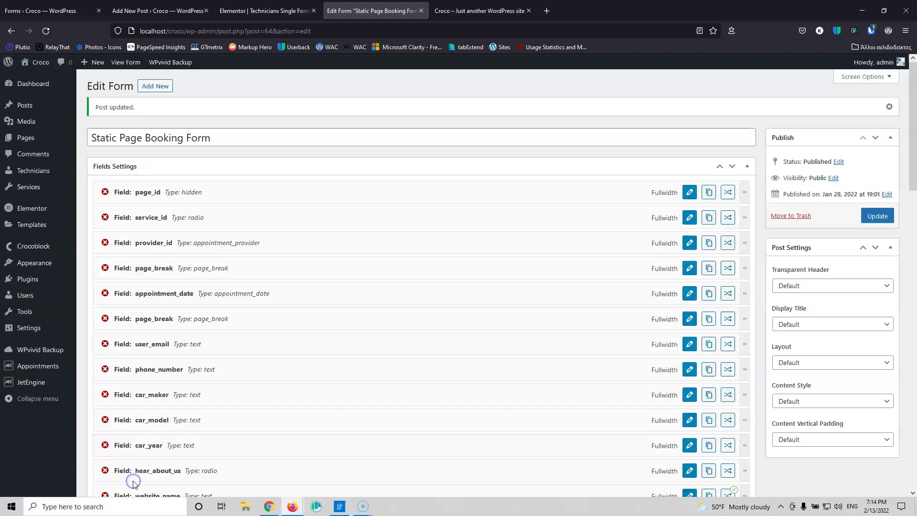
click(877, 216)
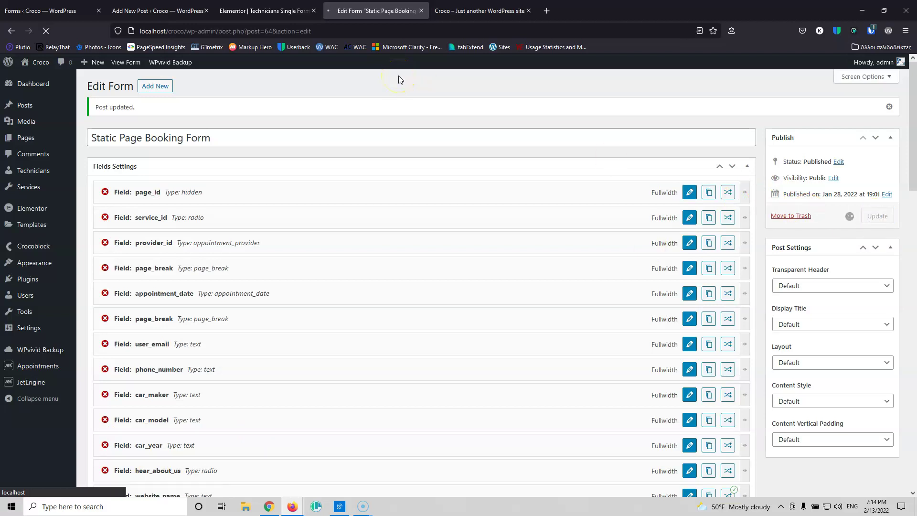
- Reload the booking page and choose the Oil Change service to check its technician listing
click(462, 16)
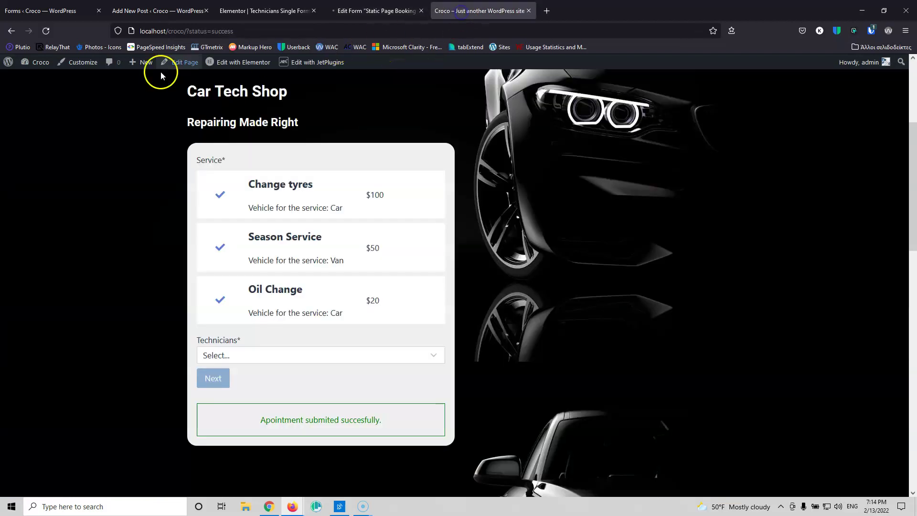
click(43, 38)
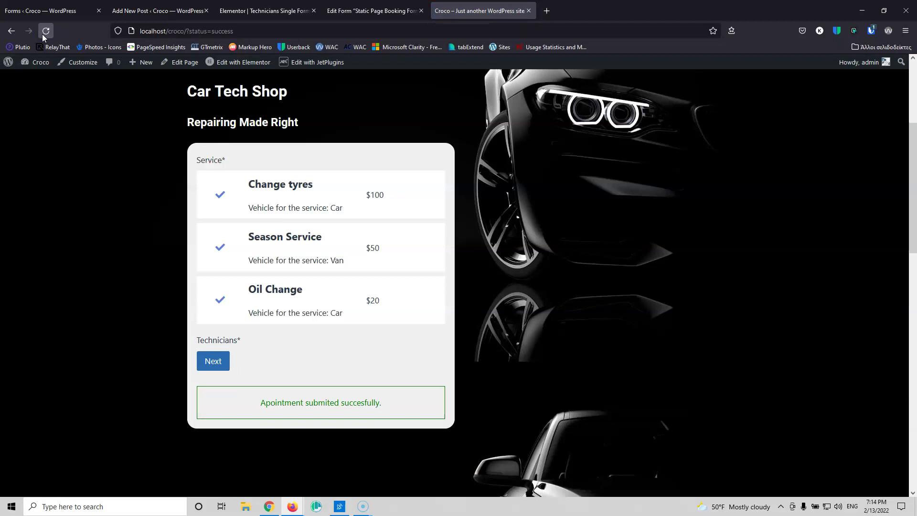
click(230, 301)
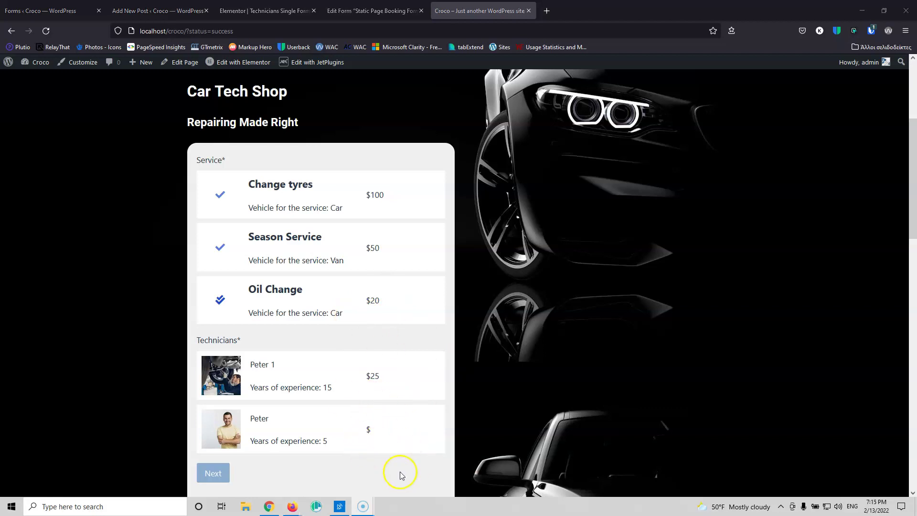
- Set the technician price field's fallback to "Price sane as service", update the template and reload the booking page
click(263, 11)
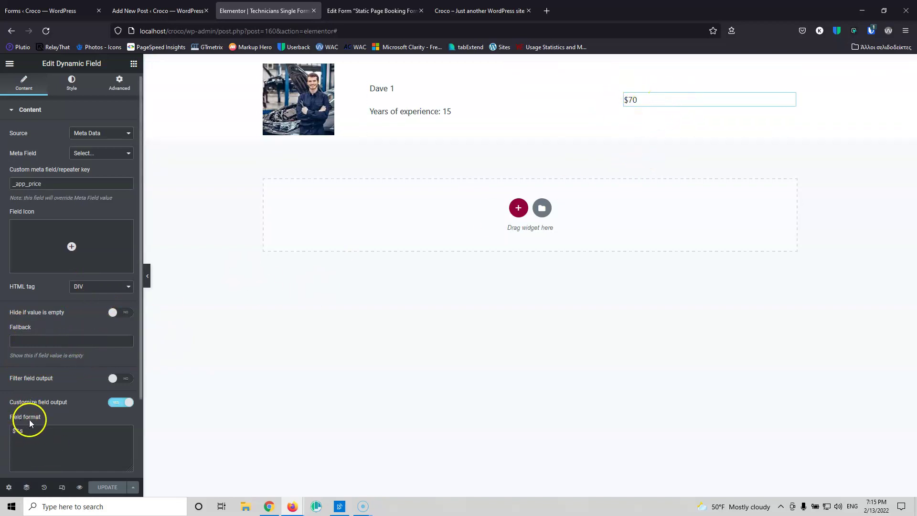
click(32, 341)
text(Price same as service)
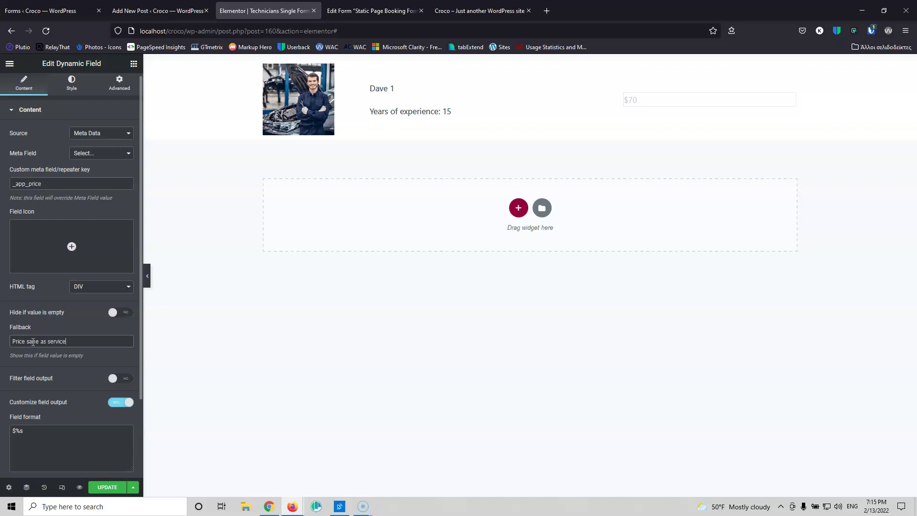
click(107, 487)
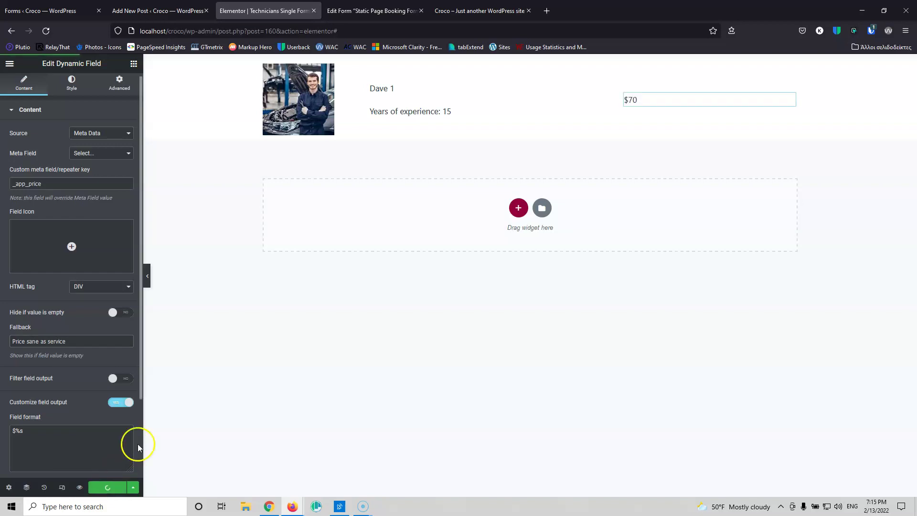
click(467, 6)
click(46, 31)
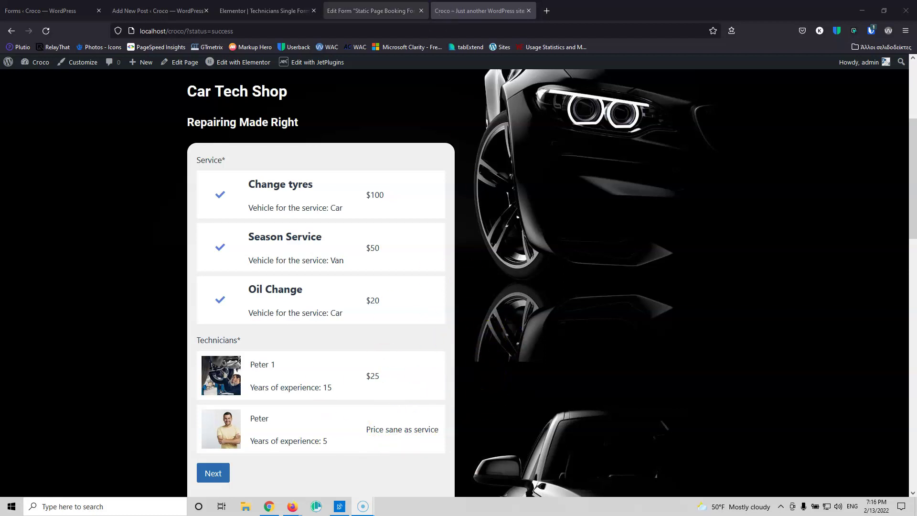
- Open the booking page in Elementor in a new tab and select its booking form for editing
right_click(243, 64)
click(255, 72)
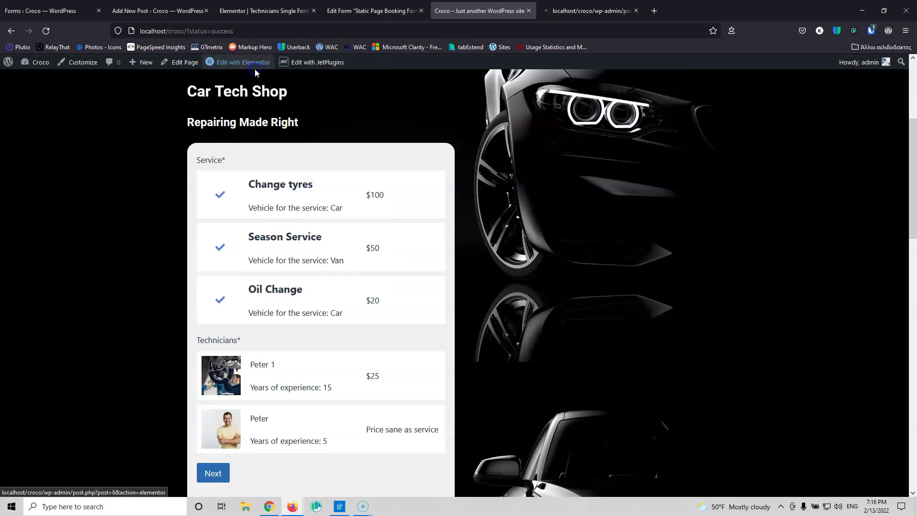
click(584, 11)
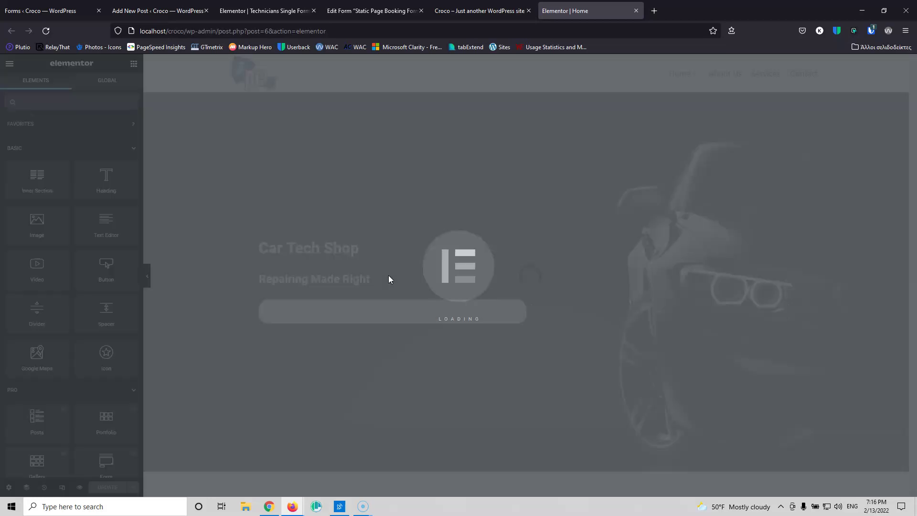
scroll(424, 308, down, 2)
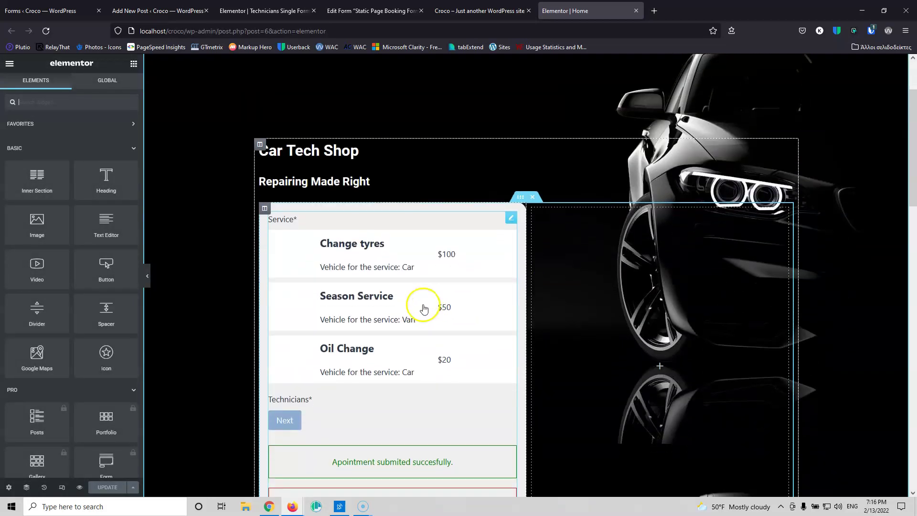
click(424, 308)
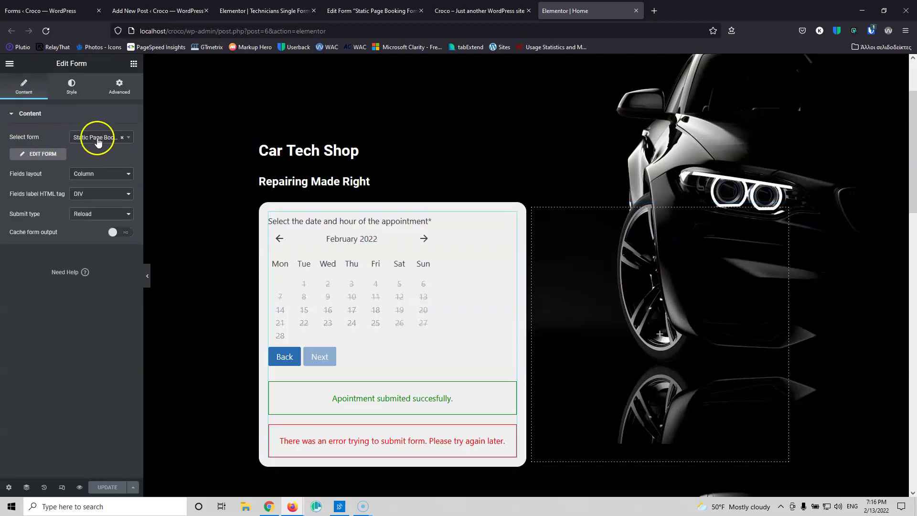
- Examine the form's available options for fields layout, label HTML tag and submit type
click(105, 175)
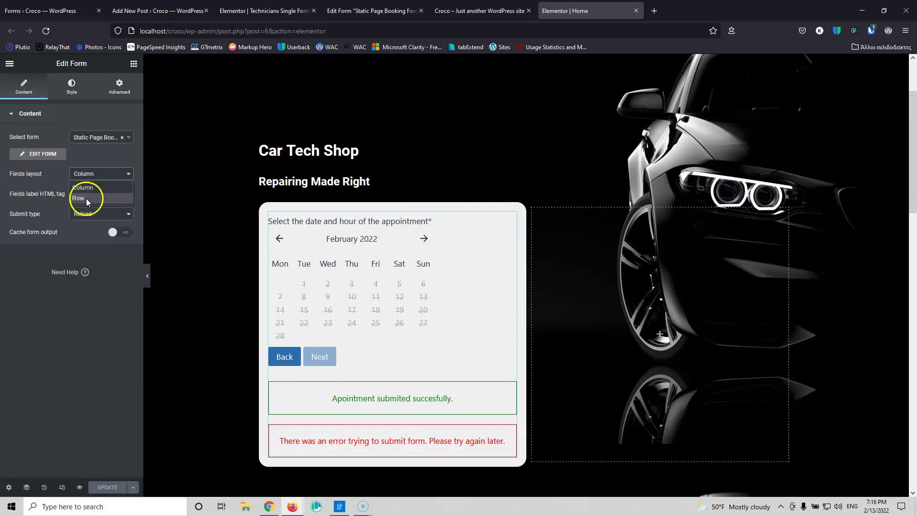
click(125, 390)
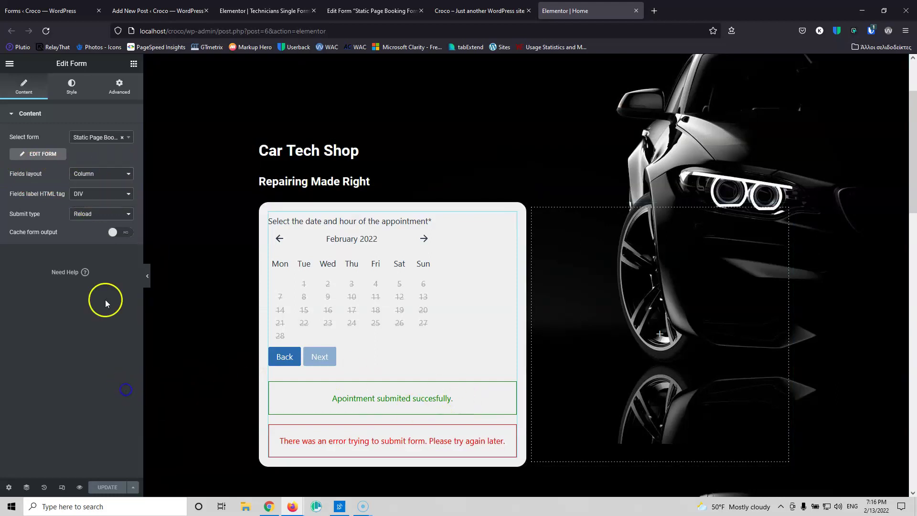
click(95, 196)
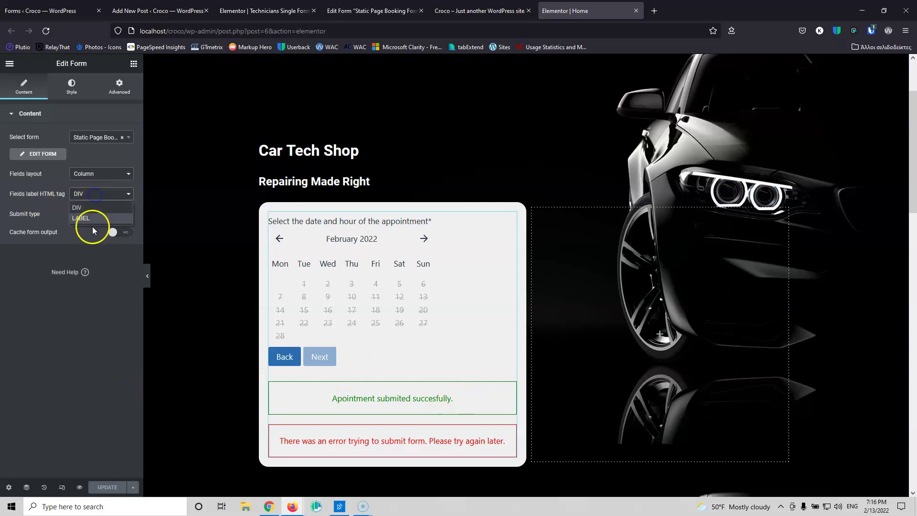
click(85, 332)
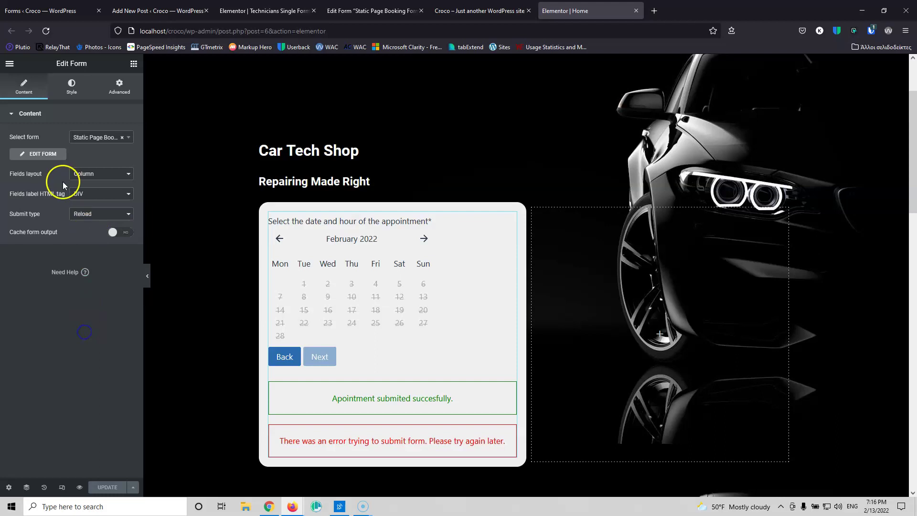
click(103, 216)
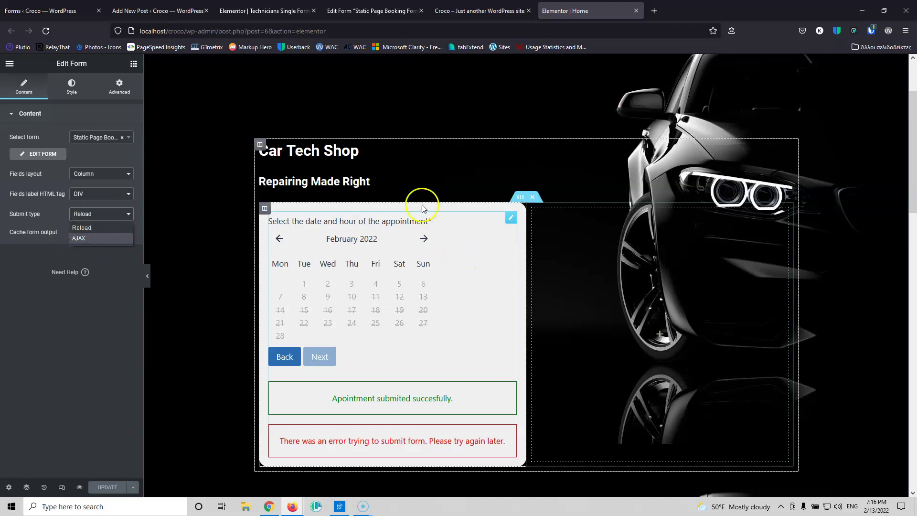
click(76, 315)
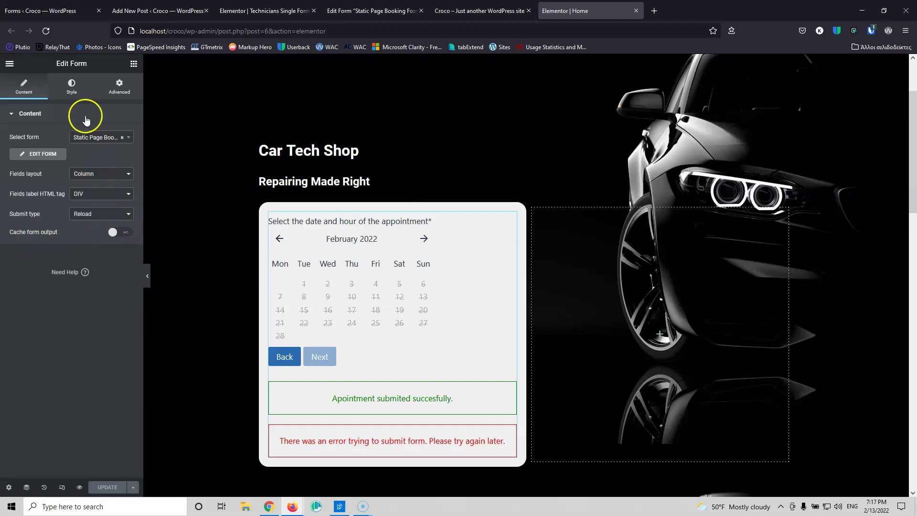
- Set the color of the booking form's labels to a bright blue in the row styling
click(72, 90)
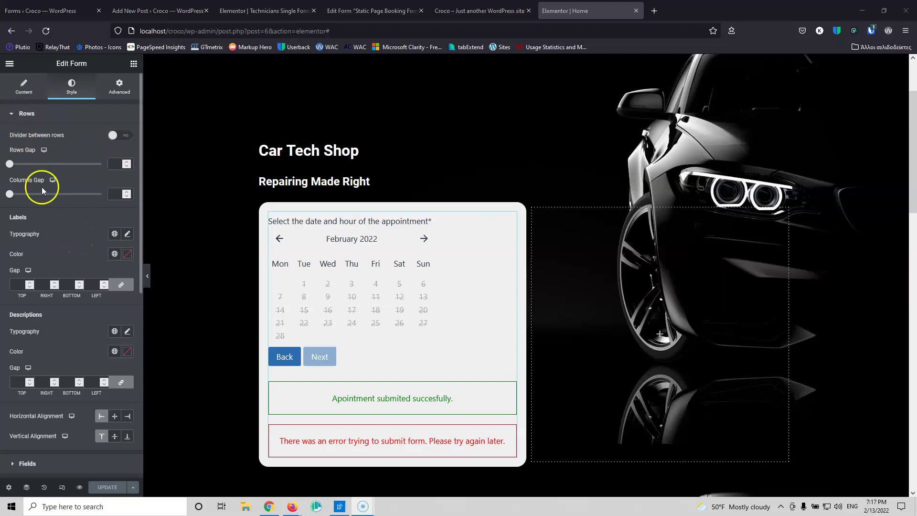
click(127, 236)
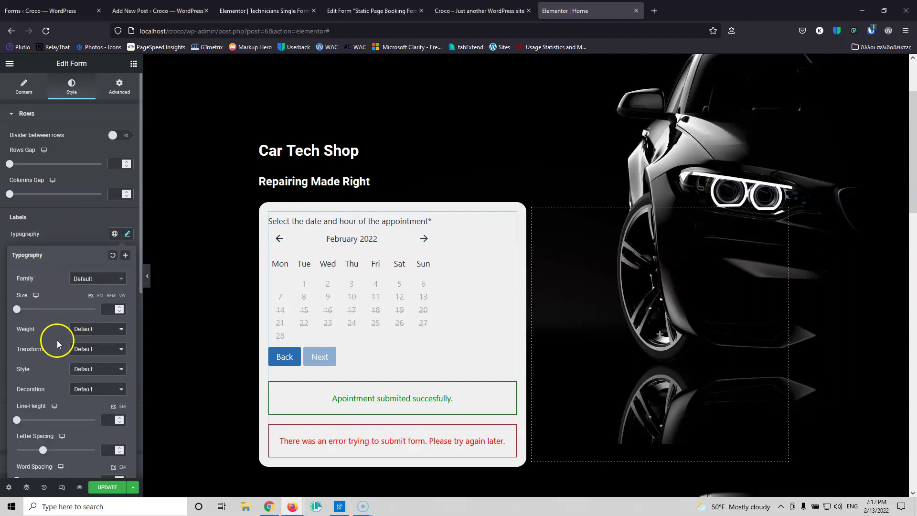
scroll(57, 340, down, 2)
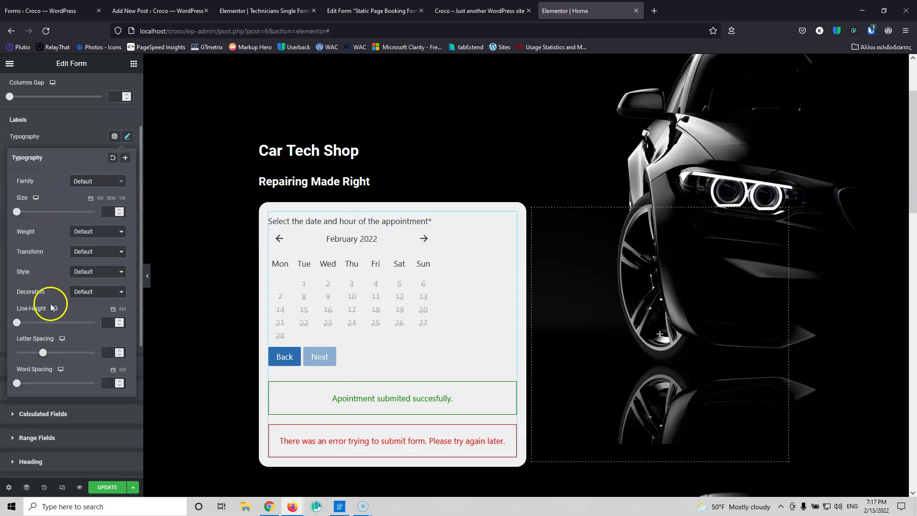
click(80, 142)
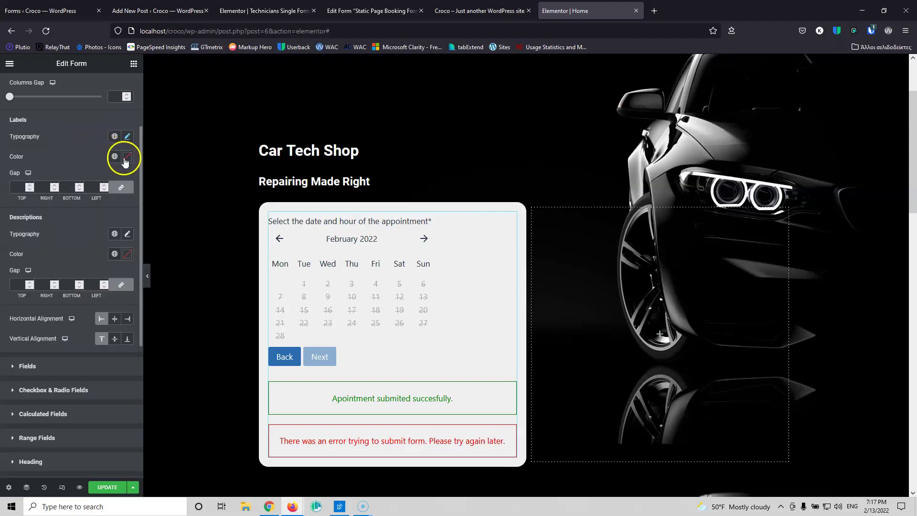
click(127, 156)
drag(73, 280, 89, 279)
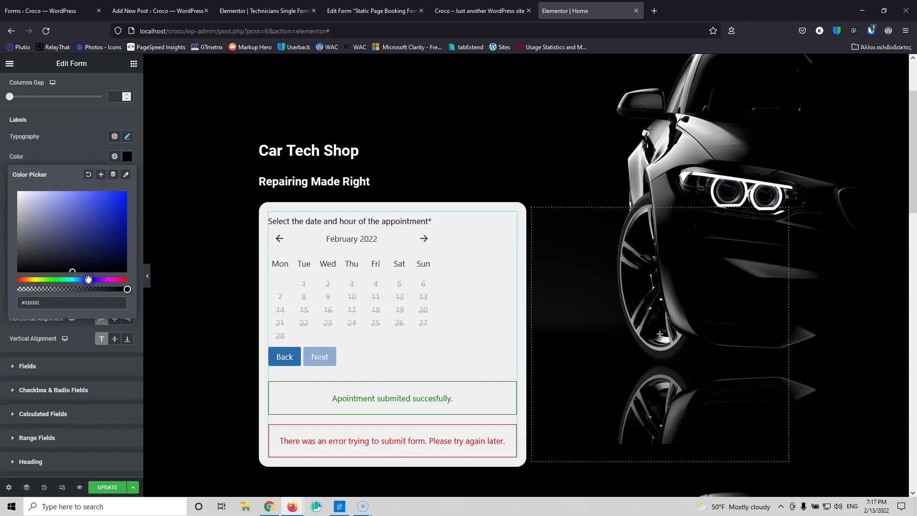
drag(113, 205, 122, 193)
click(72, 142)
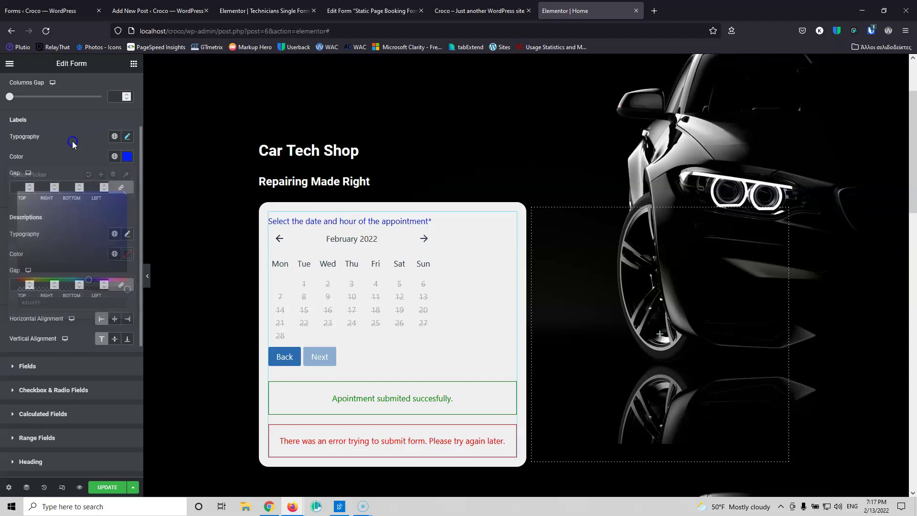
- Examine the form's style options for fields and for the appointment calendar's header and weekday names
scroll(44, 271, down, 1)
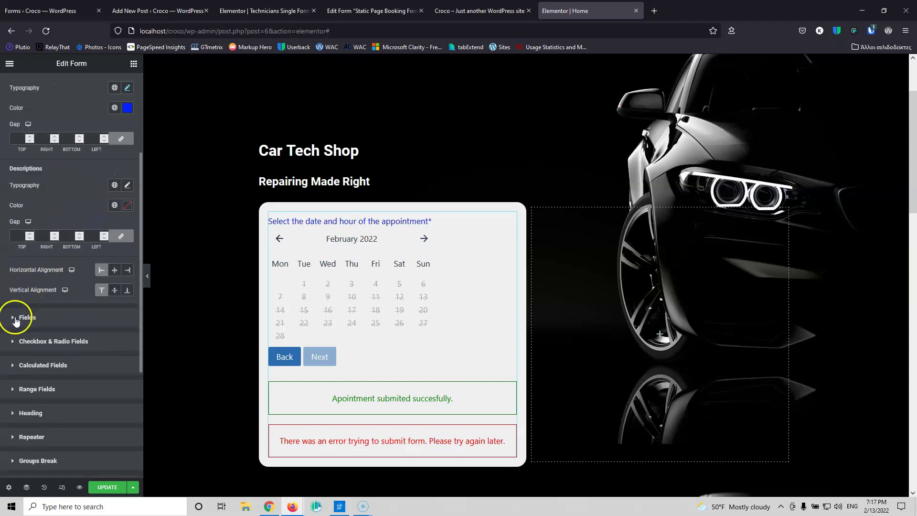
click(19, 317)
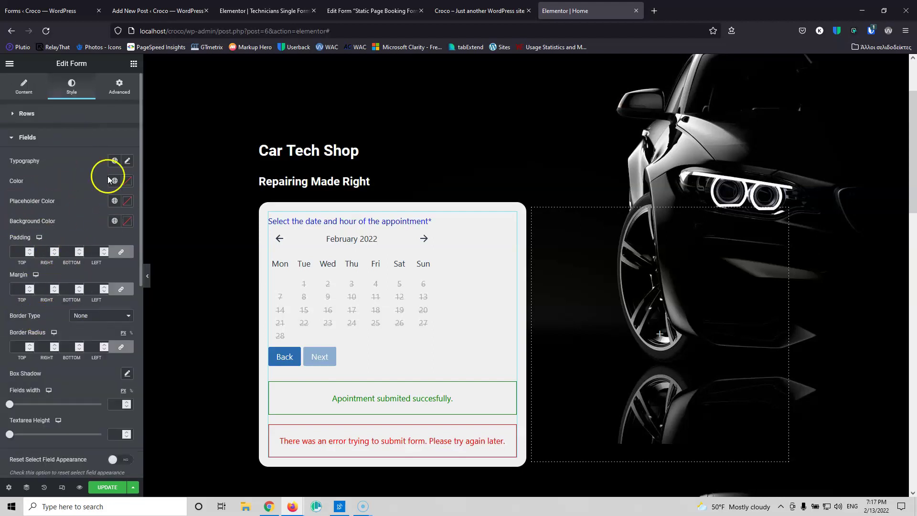
click(12, 139)
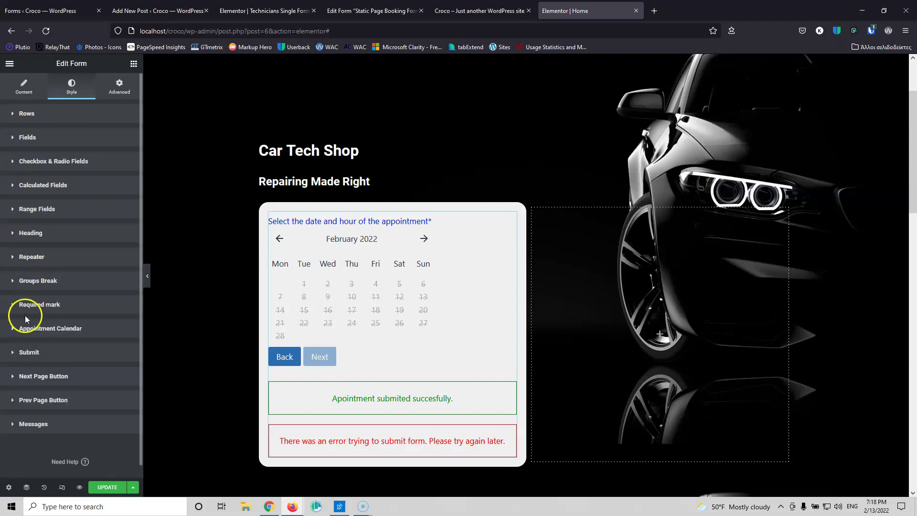
click(14, 330)
click(62, 321)
scroll(78, 248, down, 2)
scroll(78, 248, down, 3)
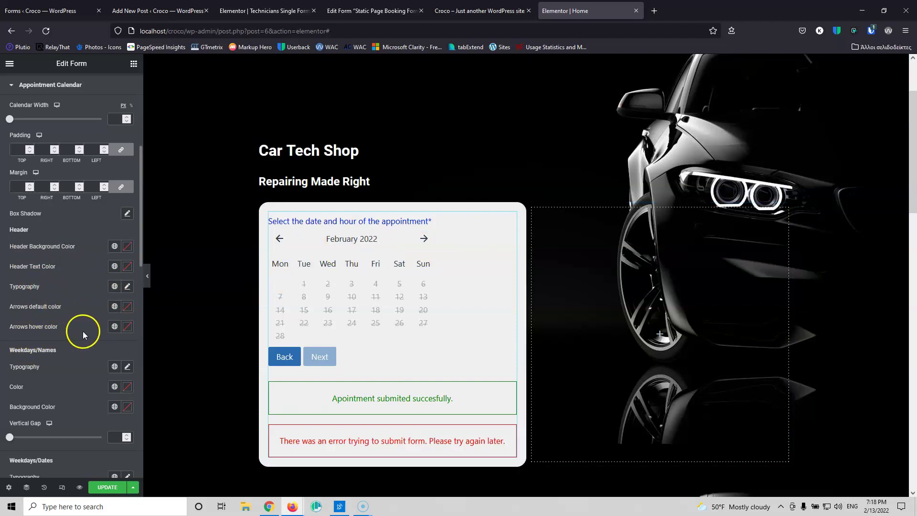
scroll(68, 331, down, 1)
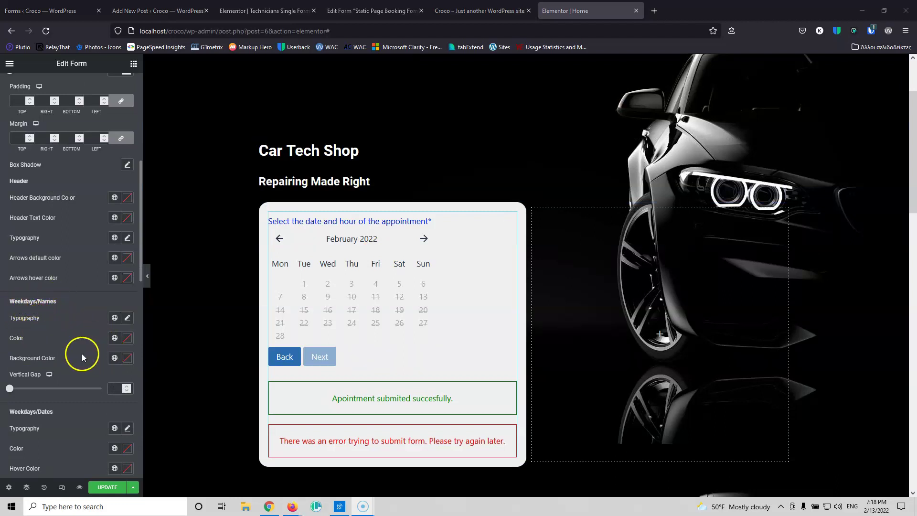
scroll(57, 337, down, 1)
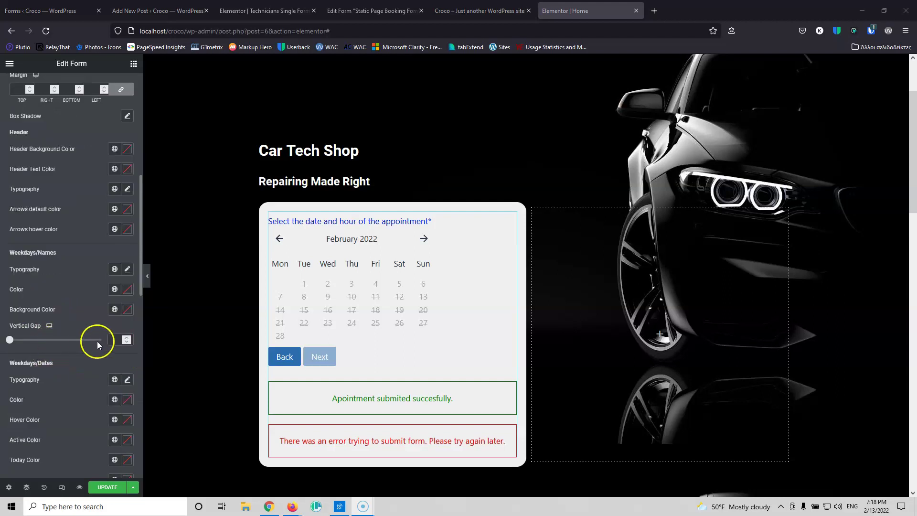
- Try a small vertical gap for the calendar's weekday names and clear the value again
click(127, 337)
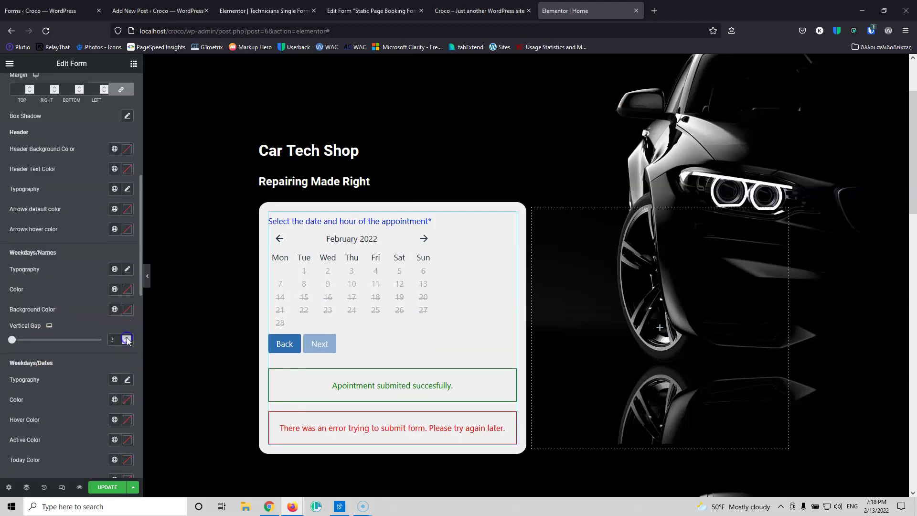
click(127, 337)
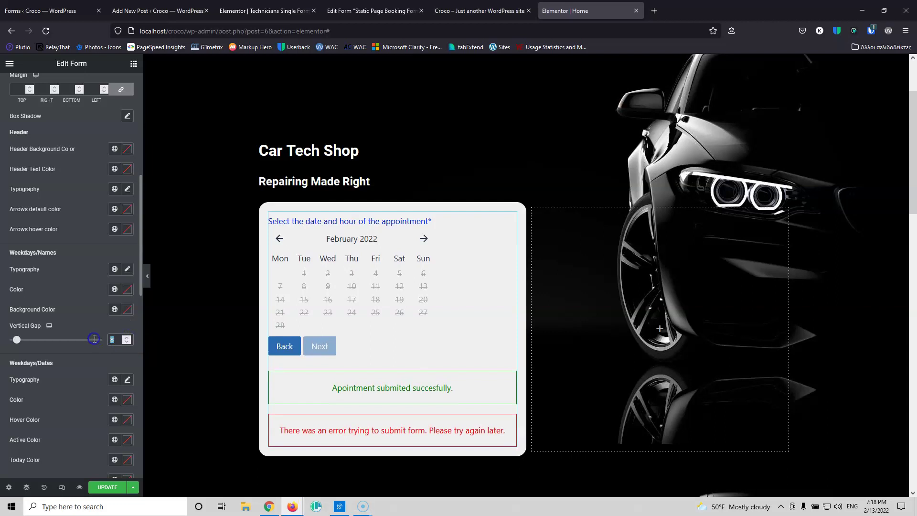
key(BackSpace)
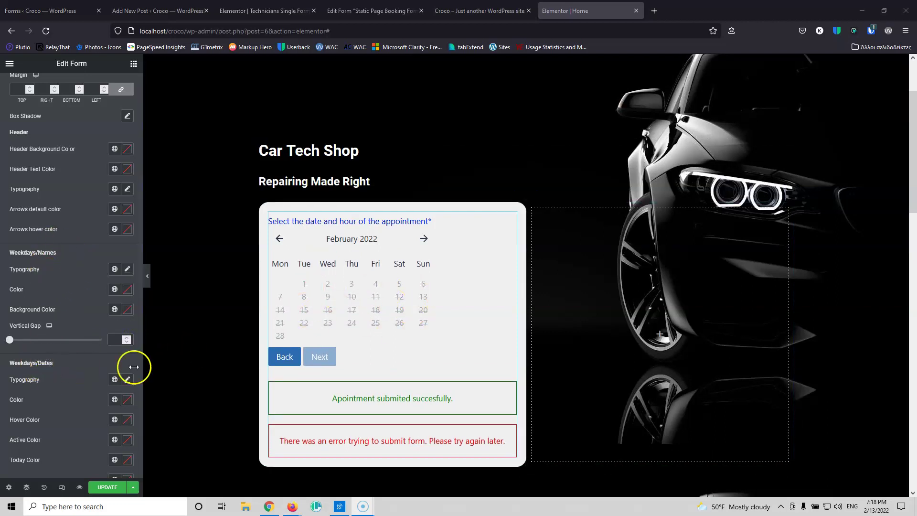
- Set the hover color of the calendar's weekday dates to dark blue #1706B4 and copy its hex code
scroll(70, 377, down, 2)
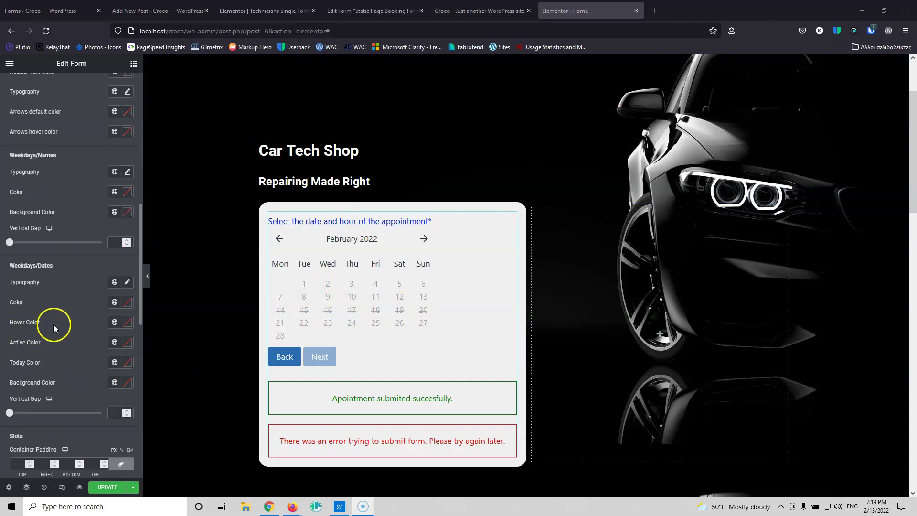
click(127, 323)
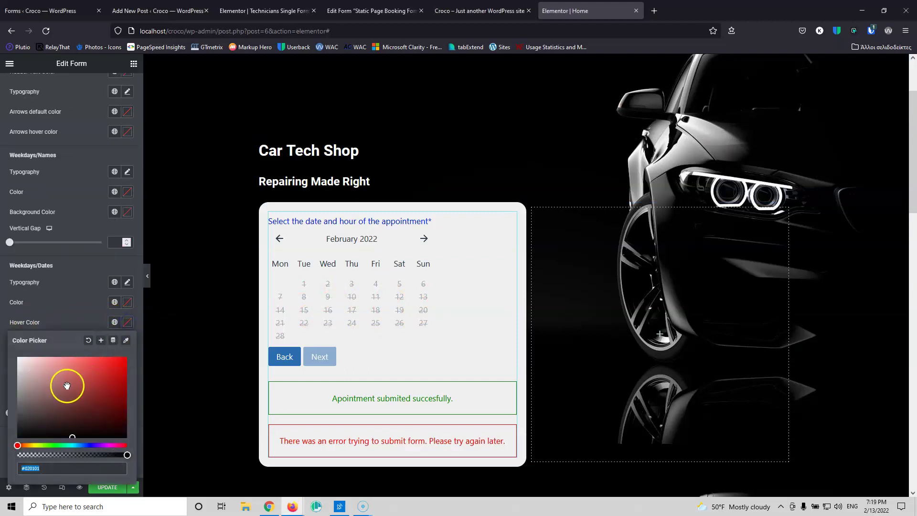
click(89, 445)
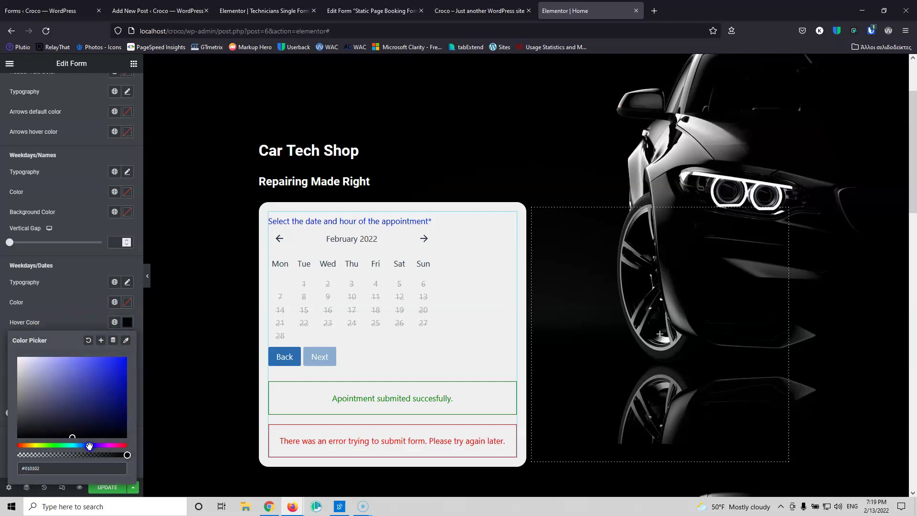
drag(95, 373, 122, 365)
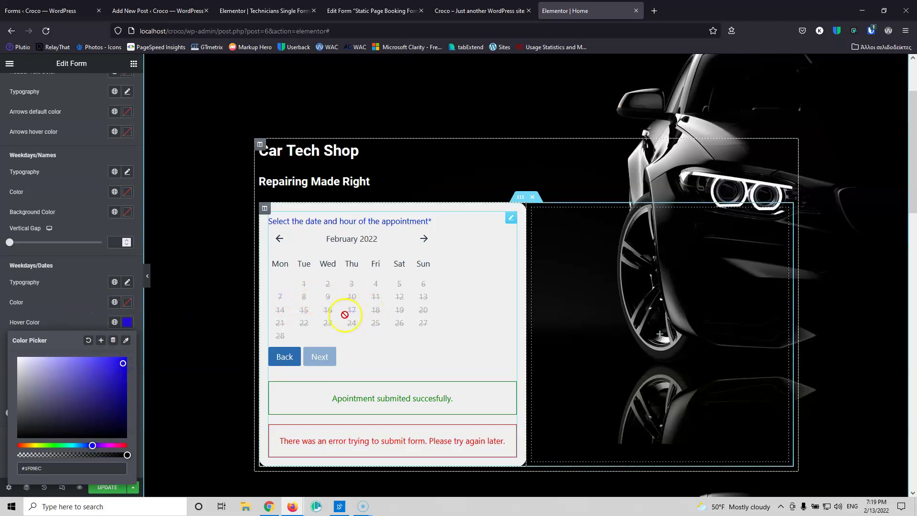
double_click(40, 469)
drag(122, 363, 123, 377)
drag(51, 472, 16, 471)
key(ctrl+c)
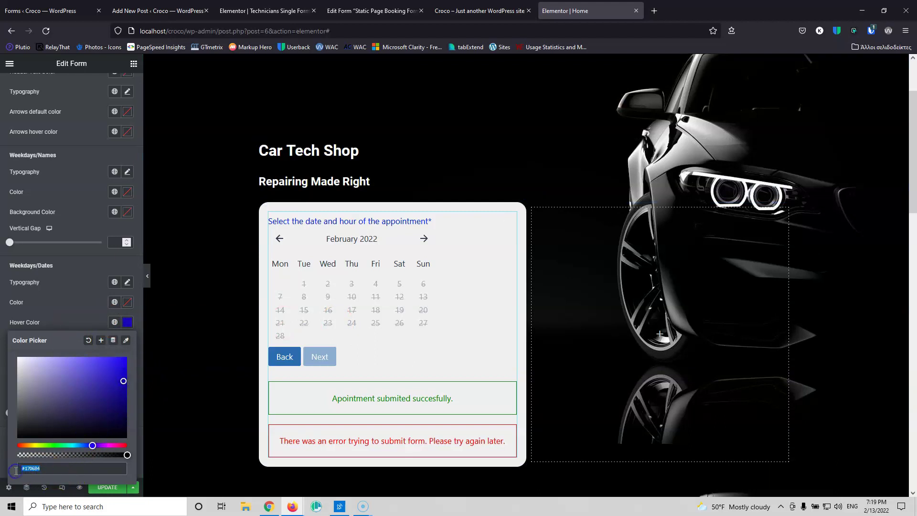
- Apply the copied dark blue hex code as the active color of the calendar's weekday dates
click(82, 317)
click(125, 343)
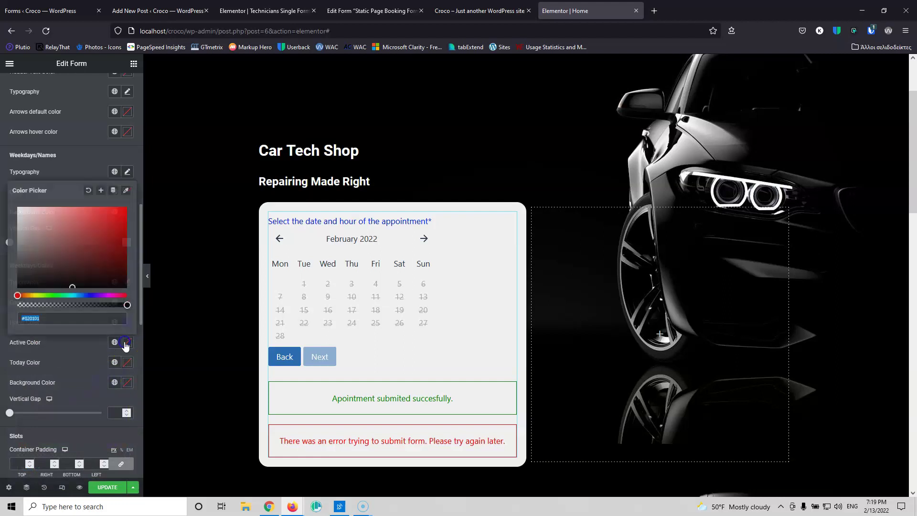
click(76, 317)
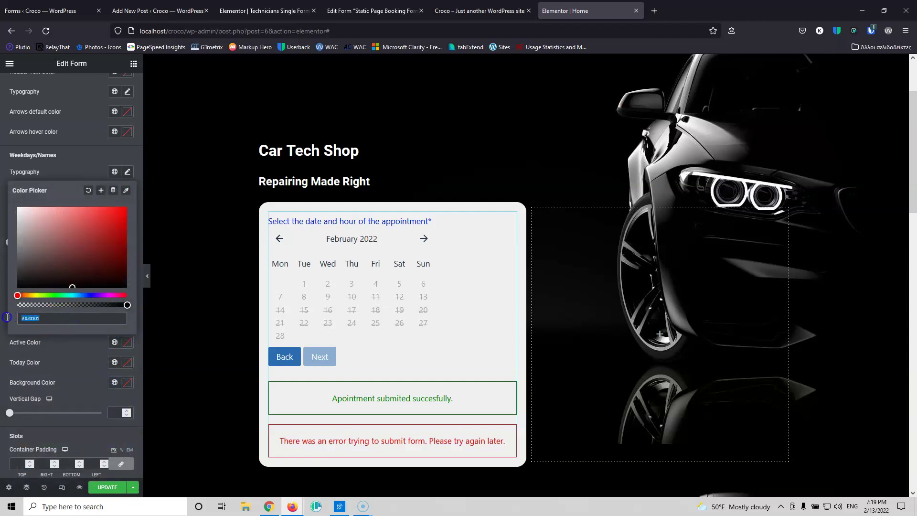
key(ctrl+v)
click(70, 363)
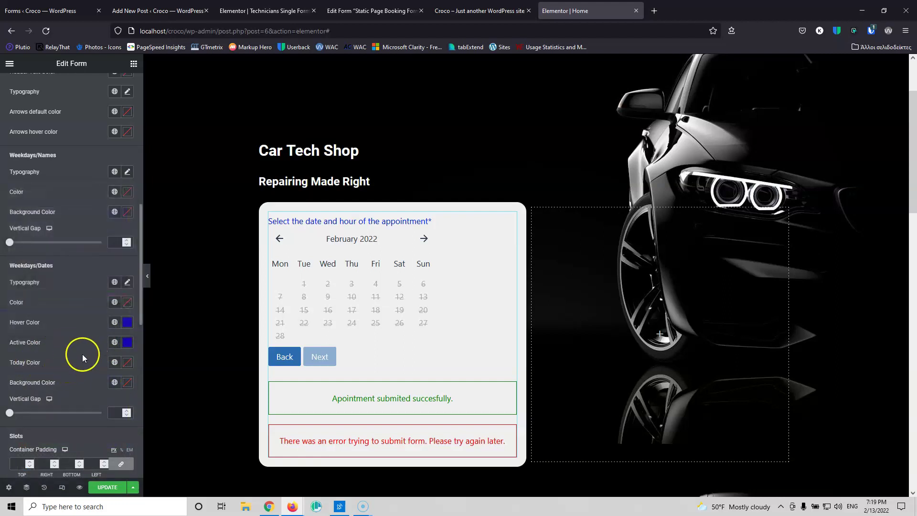
- Set the today color of the calendar's weekday dates to red #FF0404
click(125, 362)
drag(94, 276, 130, 234)
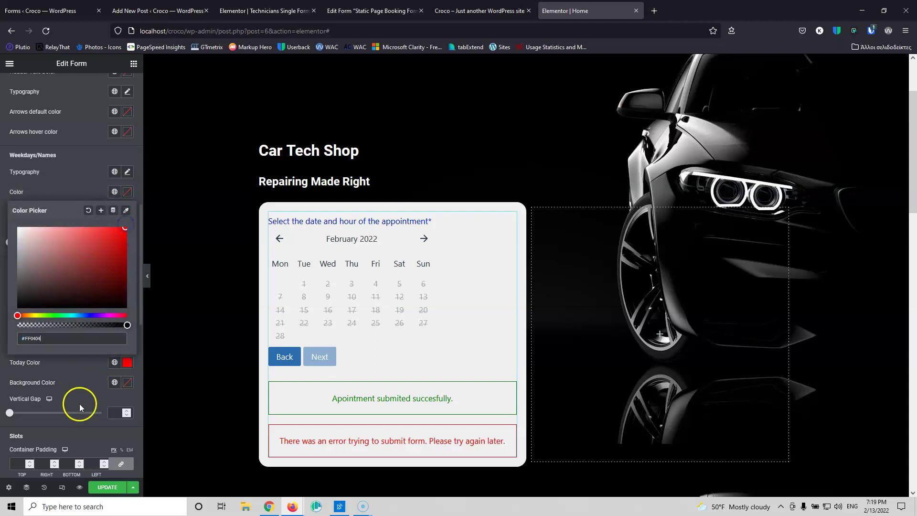
click(63, 365)
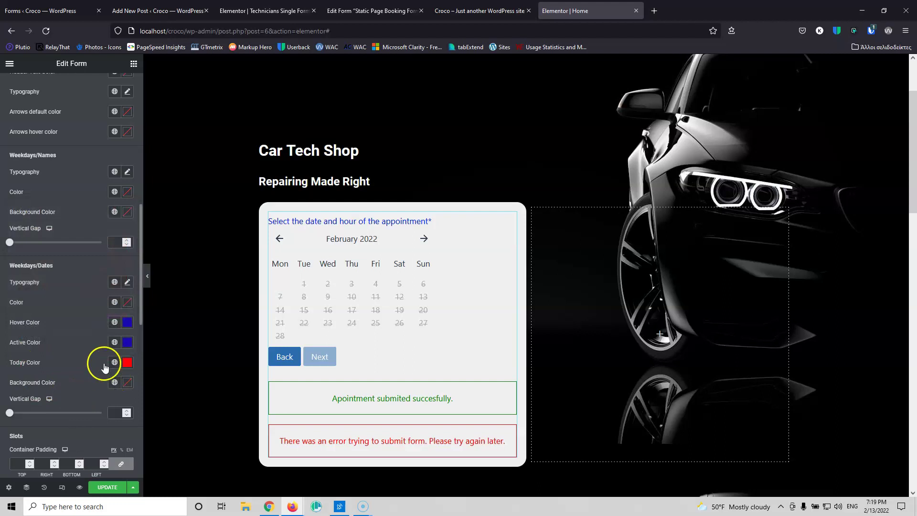
- Go back in the form preview, choose the Change tyres service and pick February 16 to display its time slots
scroll(68, 346, down, 2)
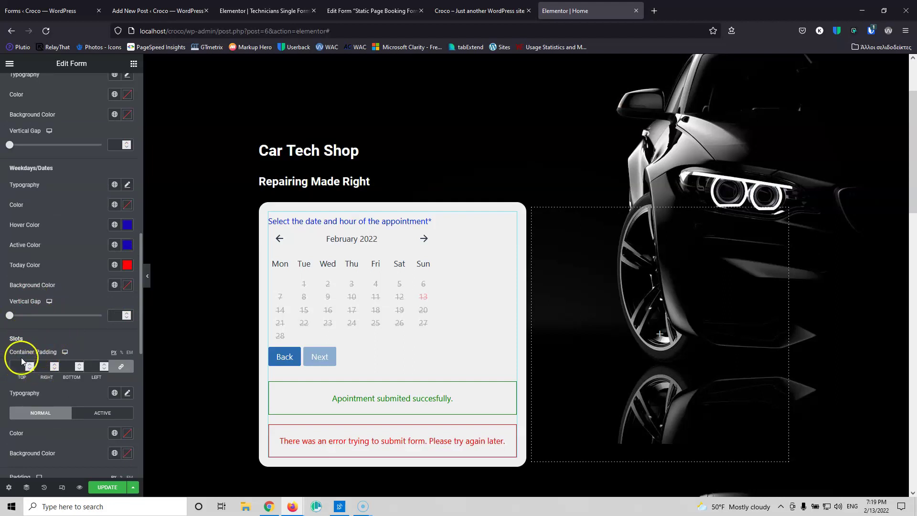
scroll(44, 353, down, 2)
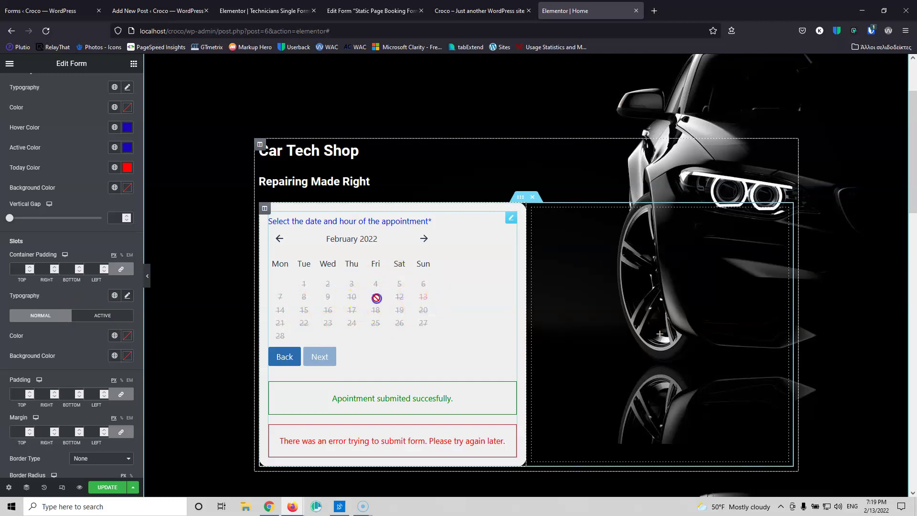
click(293, 366)
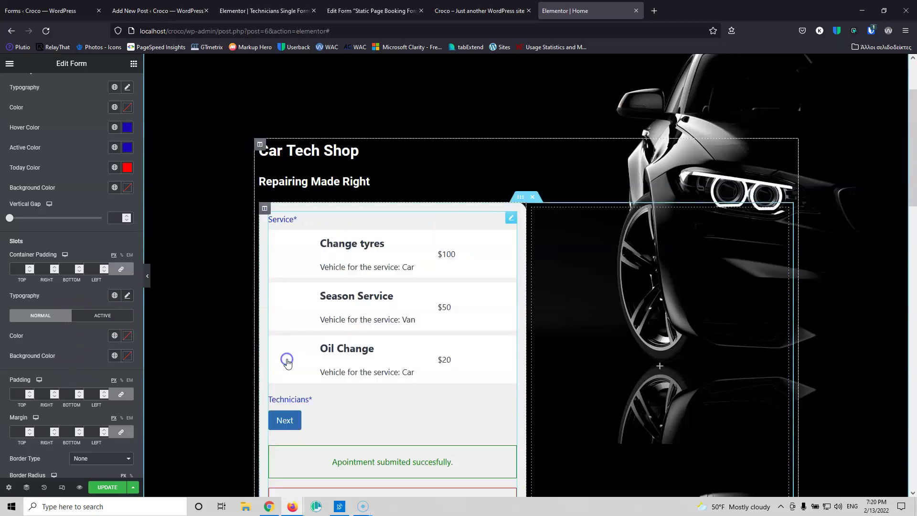
click(360, 253)
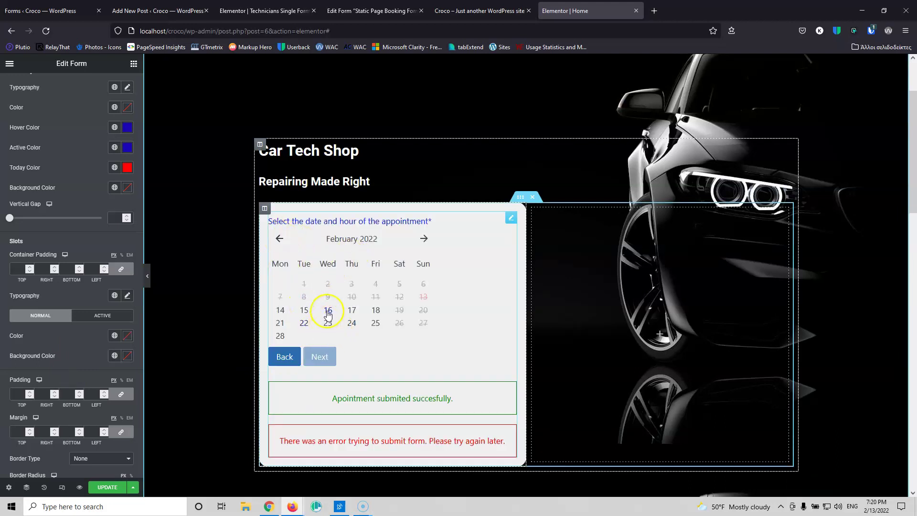
click(327, 310)
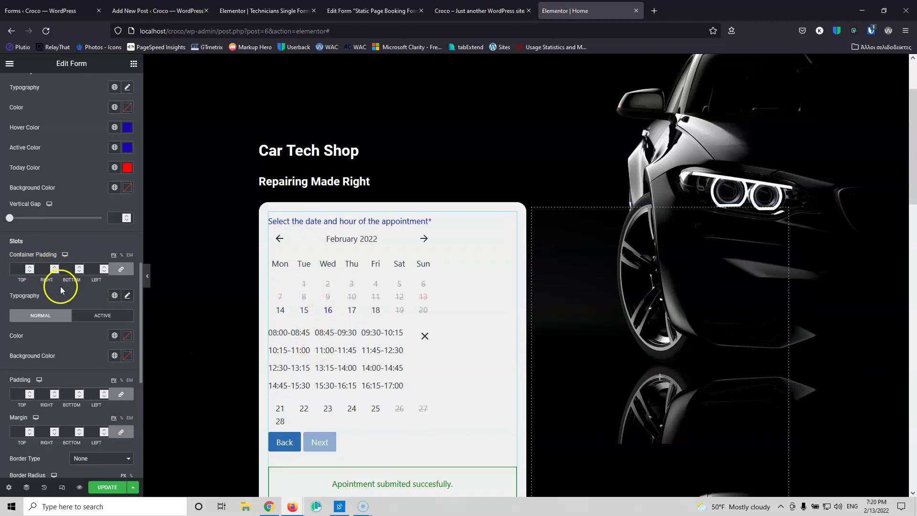
- Give the calendar's time slots a solid border with a width of 1 on all sides
scroll(60, 285, down, 1)
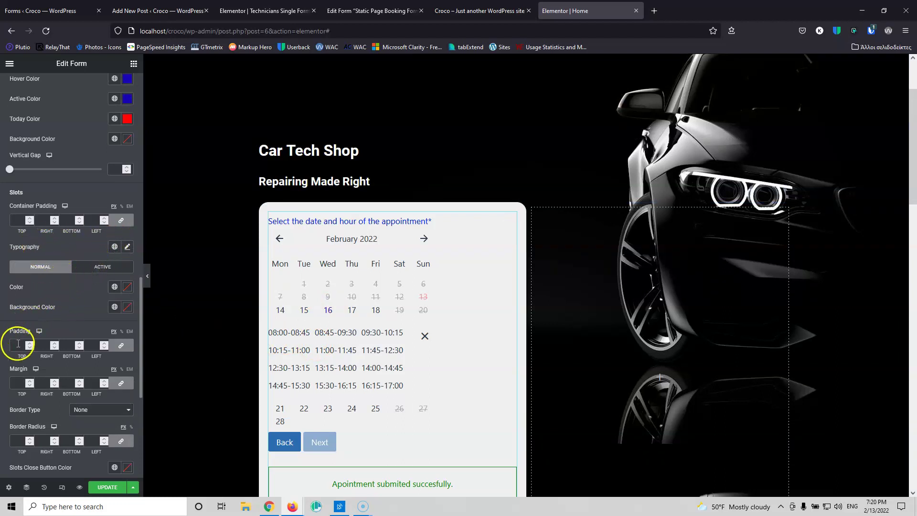
scroll(24, 386, down, 1)
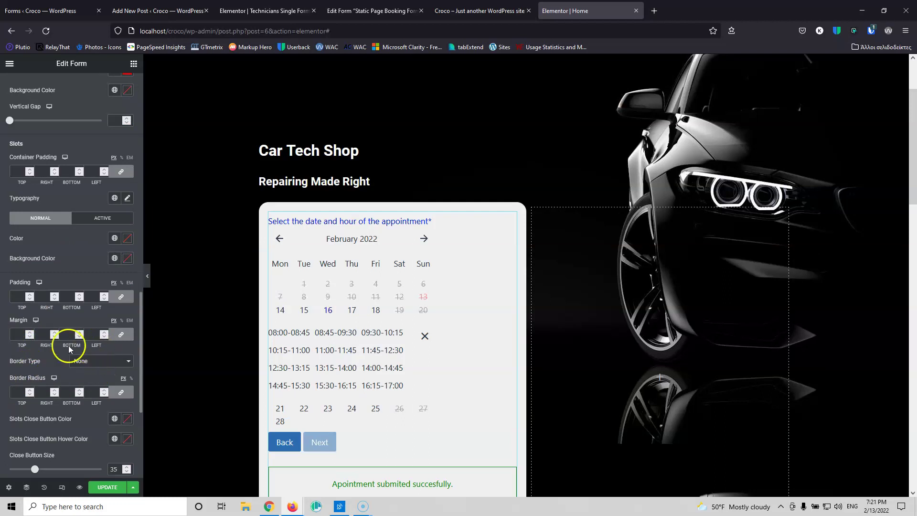
click(88, 363)
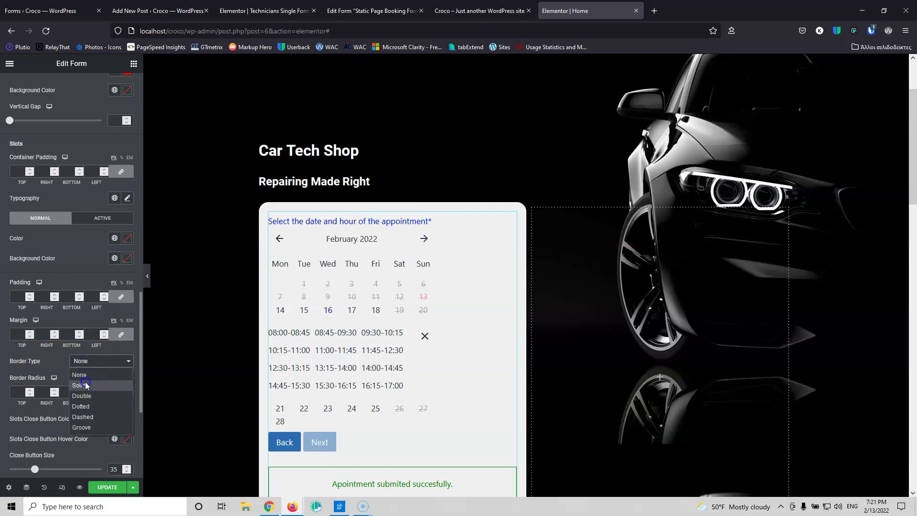
click(84, 385)
click(18, 390)
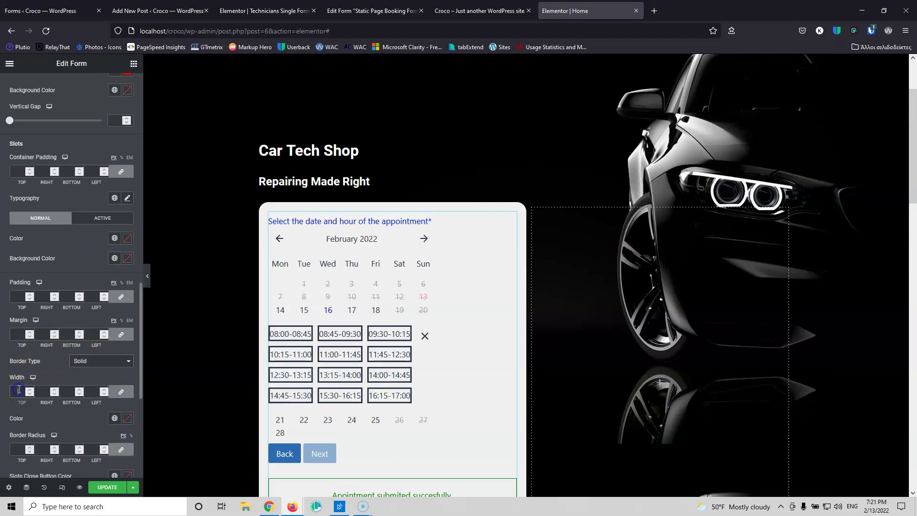
text(1)
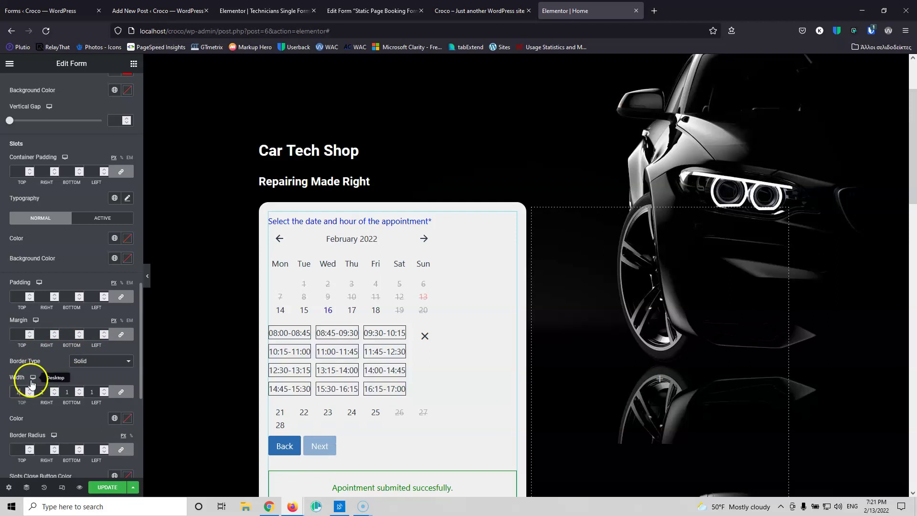
- Set the border radius of the calendar's time slots to 20 on all corners
scroll(61, 382, down, 2)
click(16, 353)
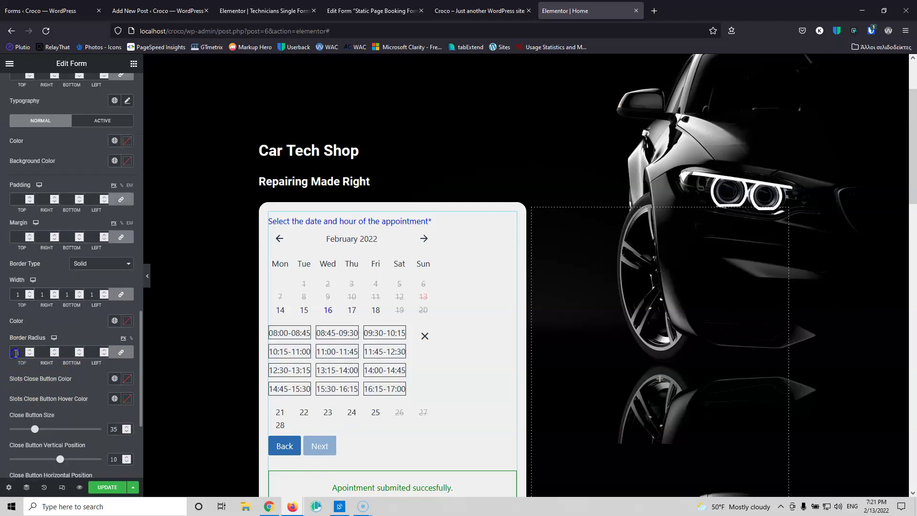
text(20)
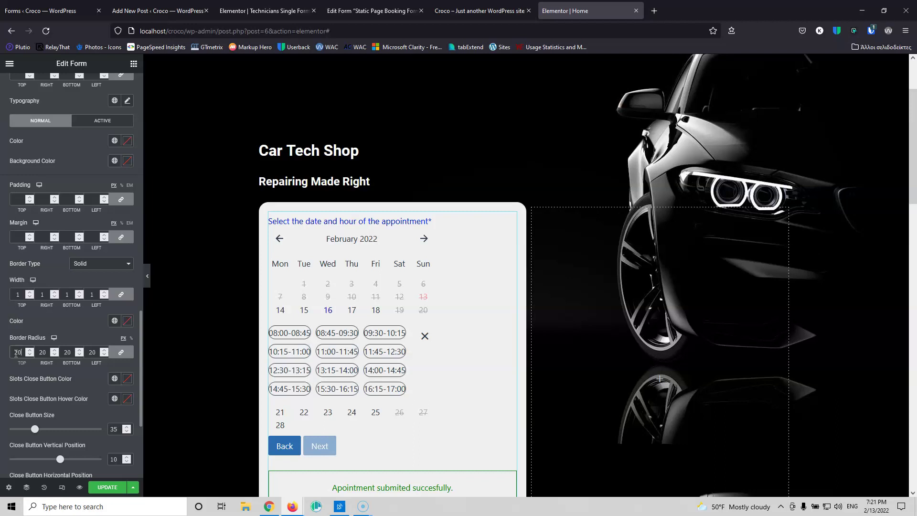
- Unlink the time slots' padding and set it to 5 top and bottom, 20 right and left
click(17, 199)
click(121, 200)
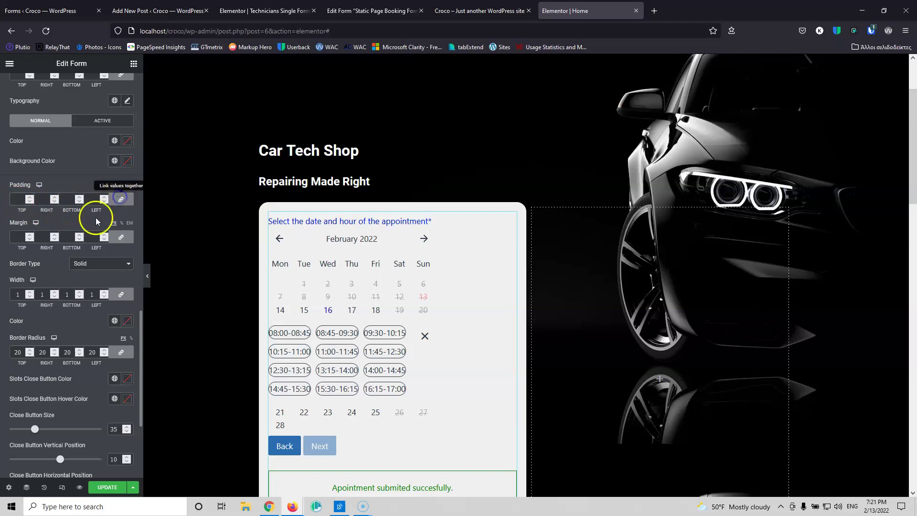
click(22, 201)
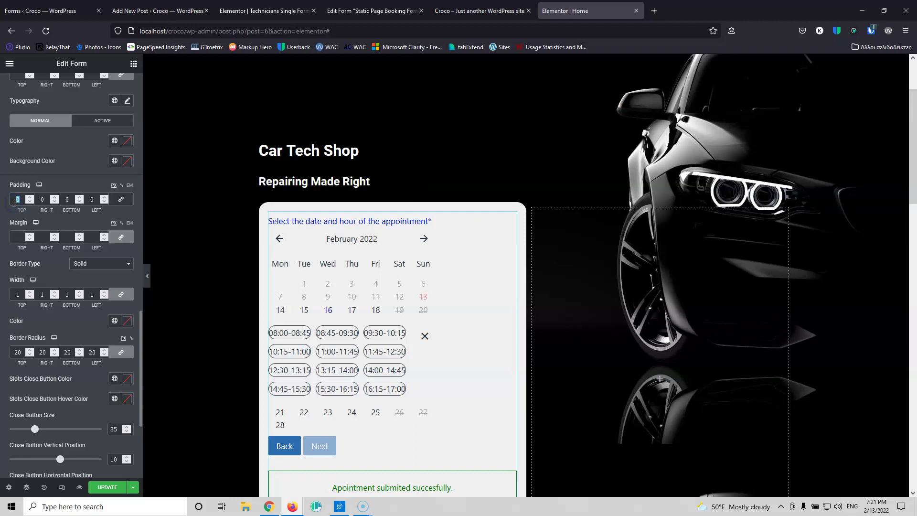
text(5)
click(66, 199)
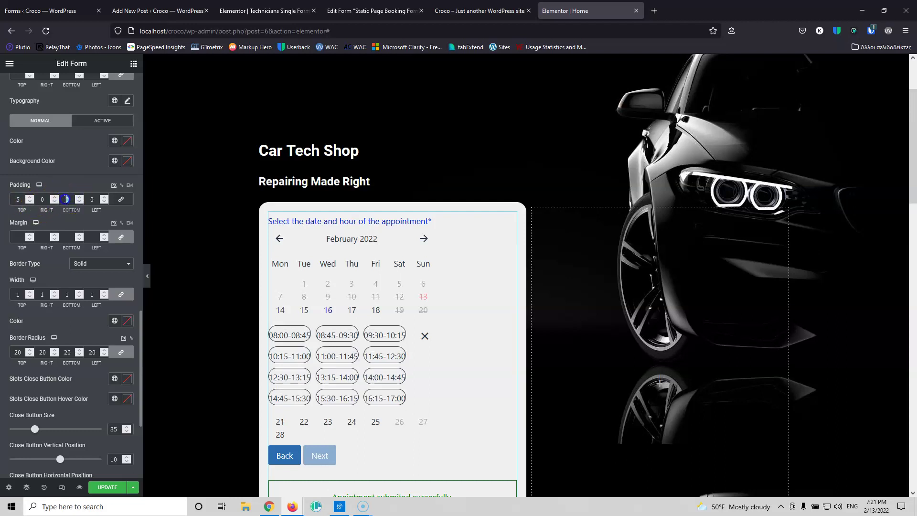
text(5)
click(41, 199)
text(20)
click(72, 200)
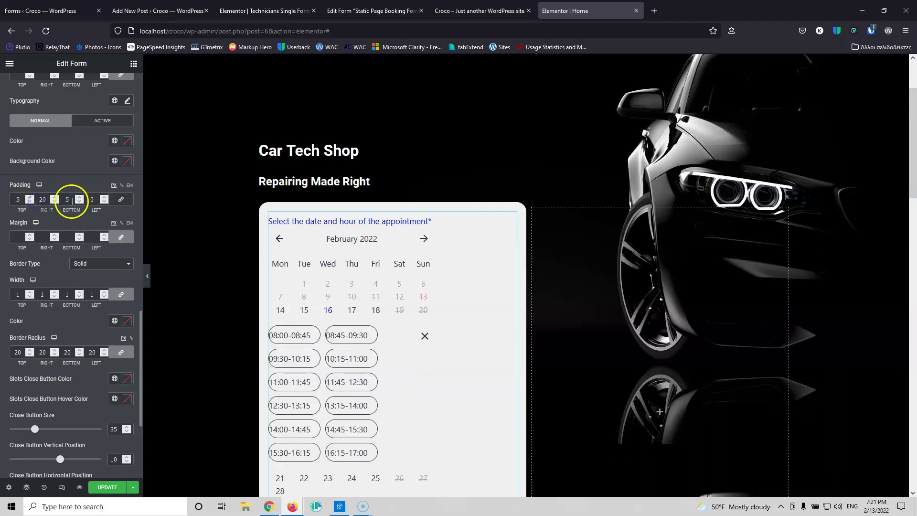
click(92, 199)
text(20)
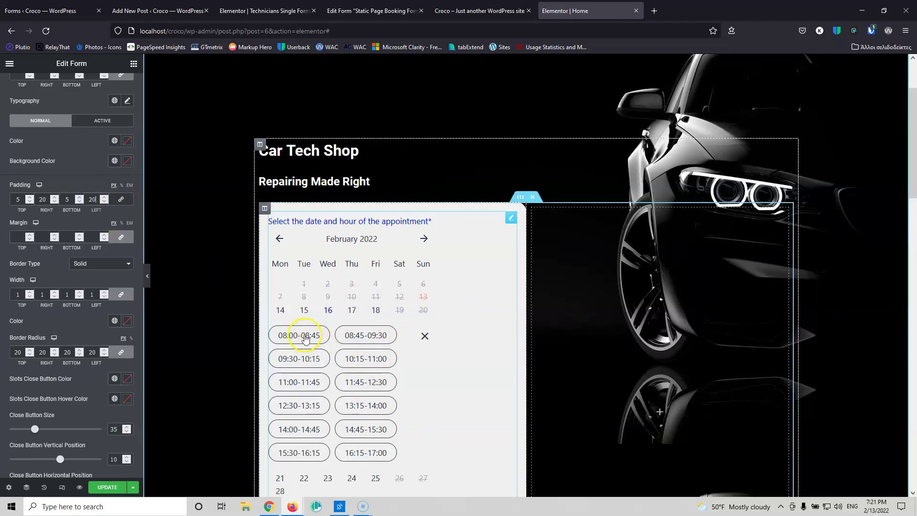
- Review the remaining slot style settings and save the Home page
scroll(84, 253, up, 2)
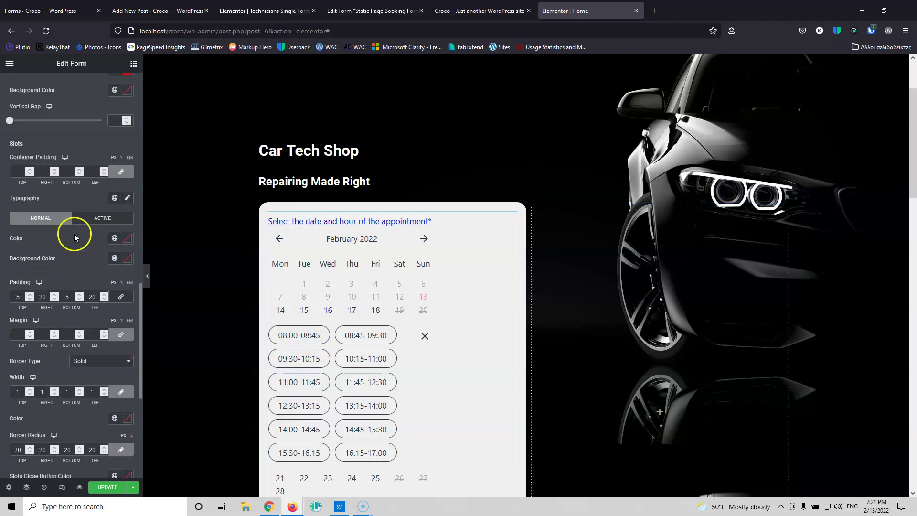
scroll(77, 254, down, 4)
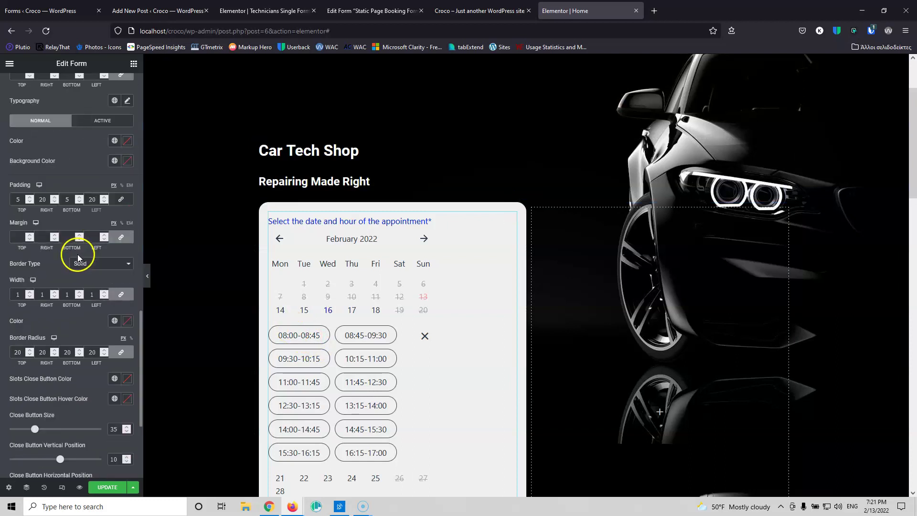
scroll(77, 259, up, 7)
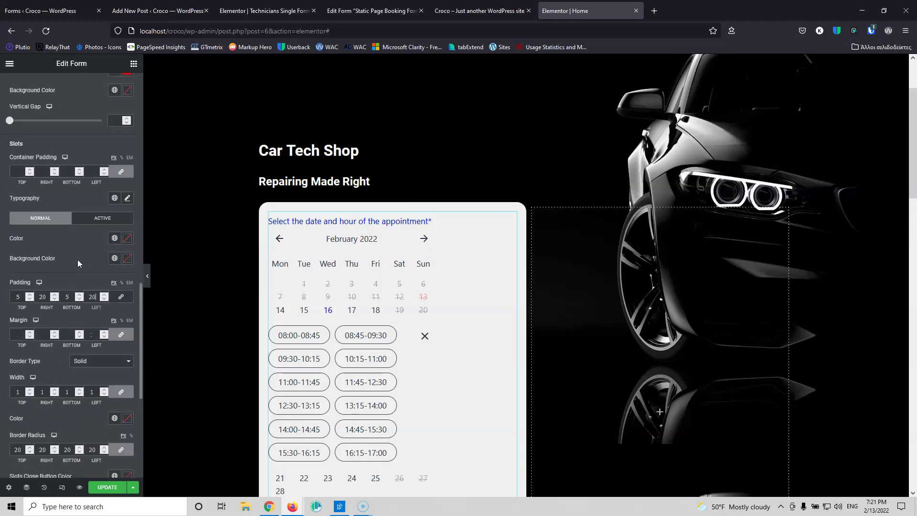
scroll(81, 283, down, 6)
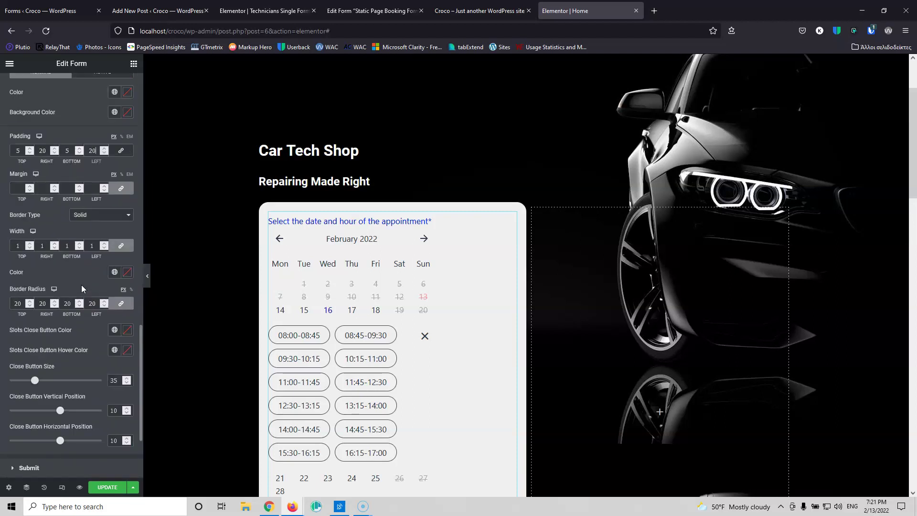
scroll(88, 264, up, 3)
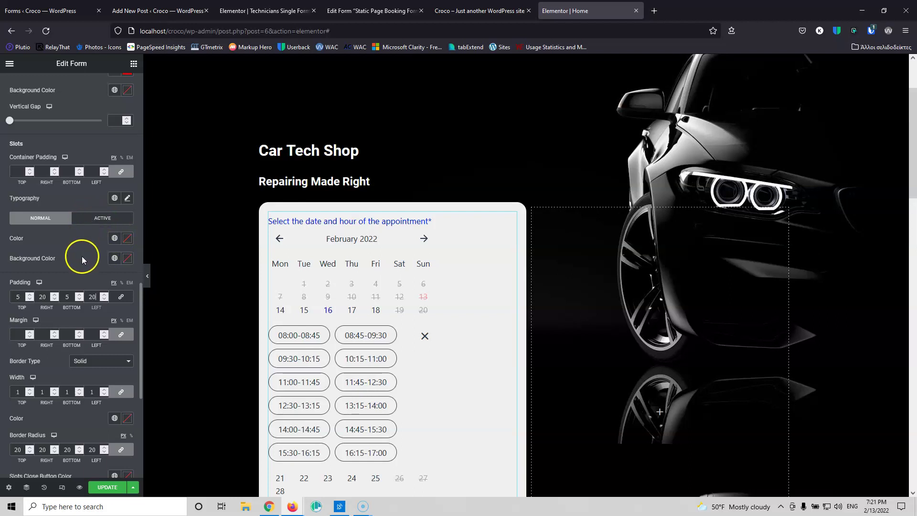
scroll(82, 256, down, 2)
scroll(82, 256, down, 4)
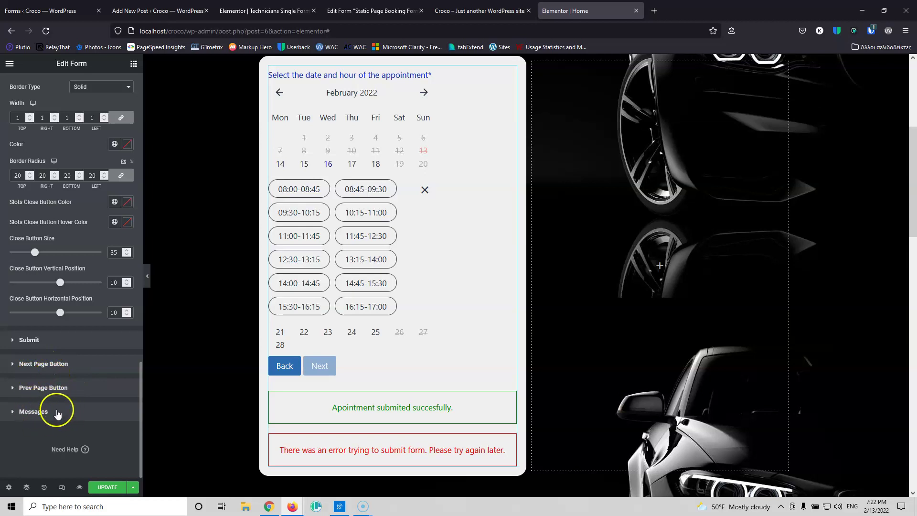
click(110, 487)
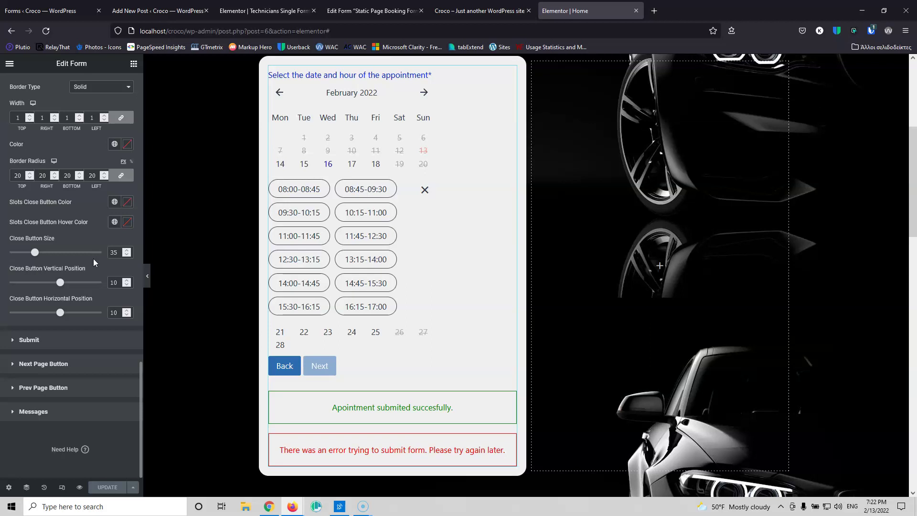
- Close the Home page editor and open the Home-g page from the live site's navigation
click(636, 10)
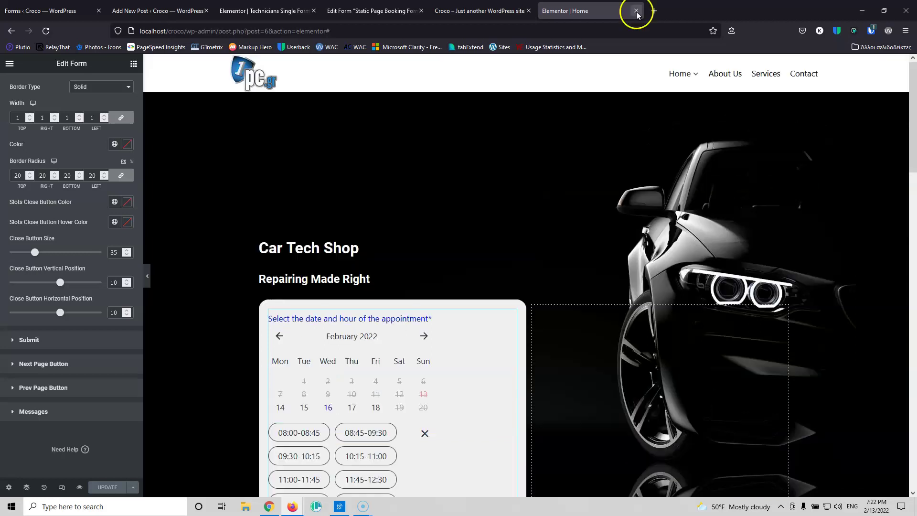
scroll(372, 109, up, 5)
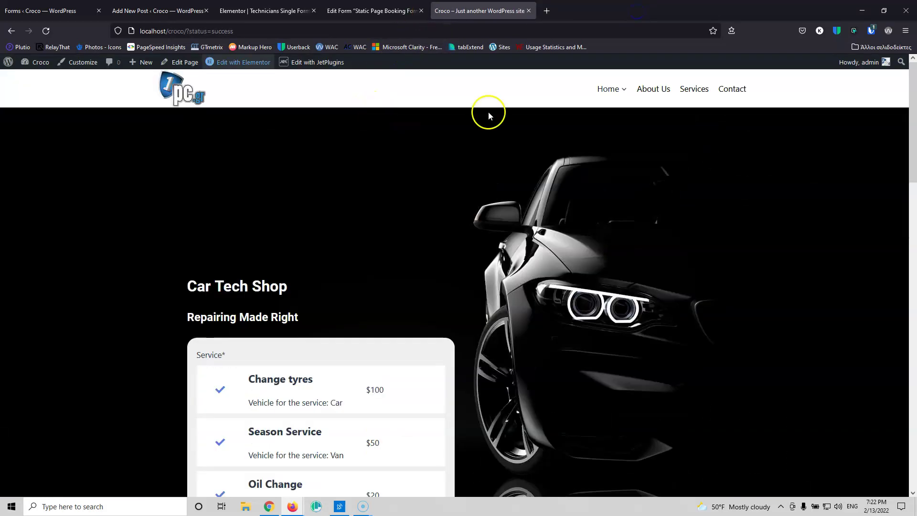
mouse_move(621, 92)
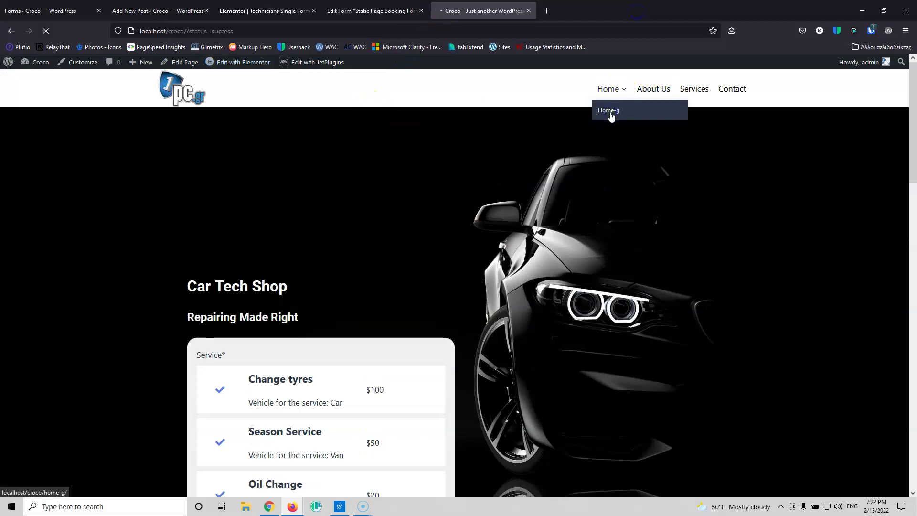
- Close the booking form editor, technicians listing and new technician post tabs, and return to the Forms list
click(414, 11)
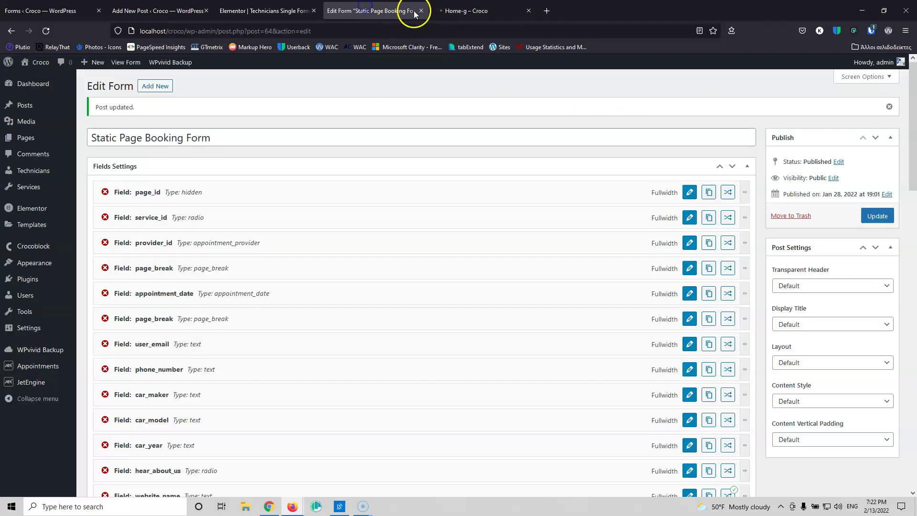
click(421, 10)
click(245, 11)
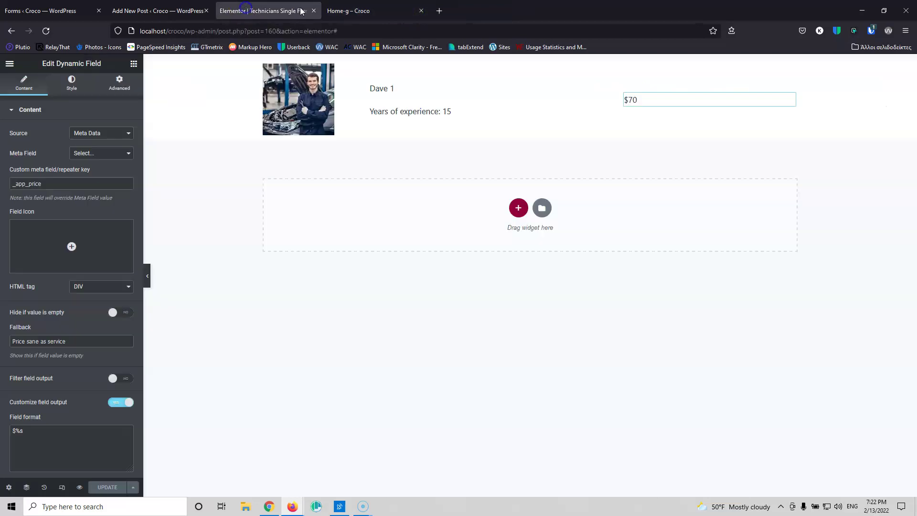
click(313, 10)
click(123, 15)
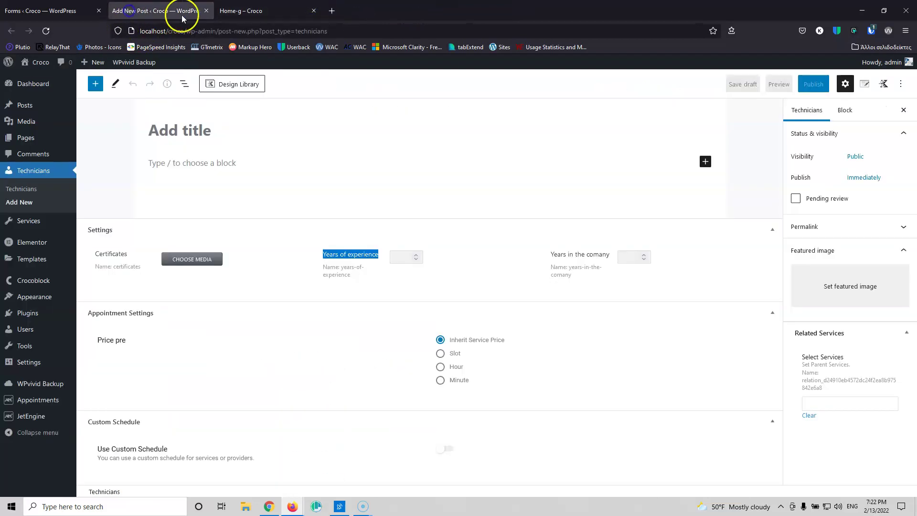
click(206, 10)
click(51, 13)
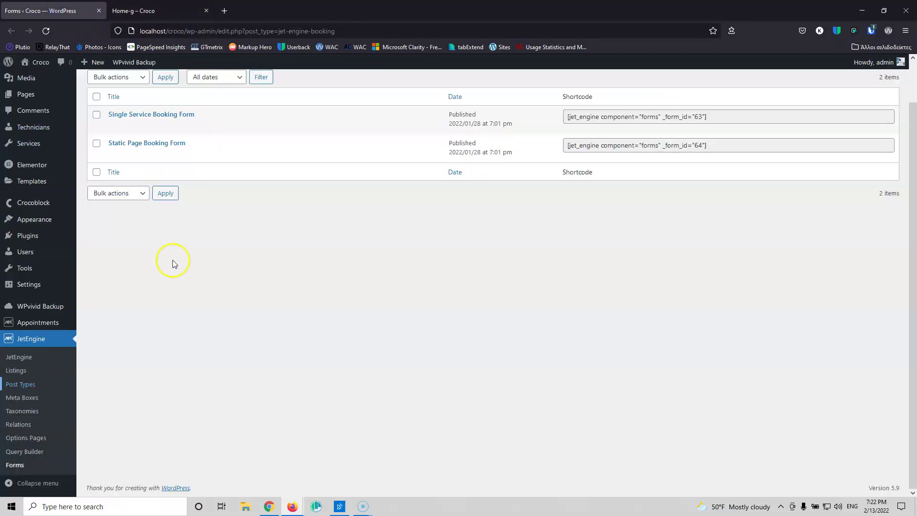
scroll(172, 261, up, 2)
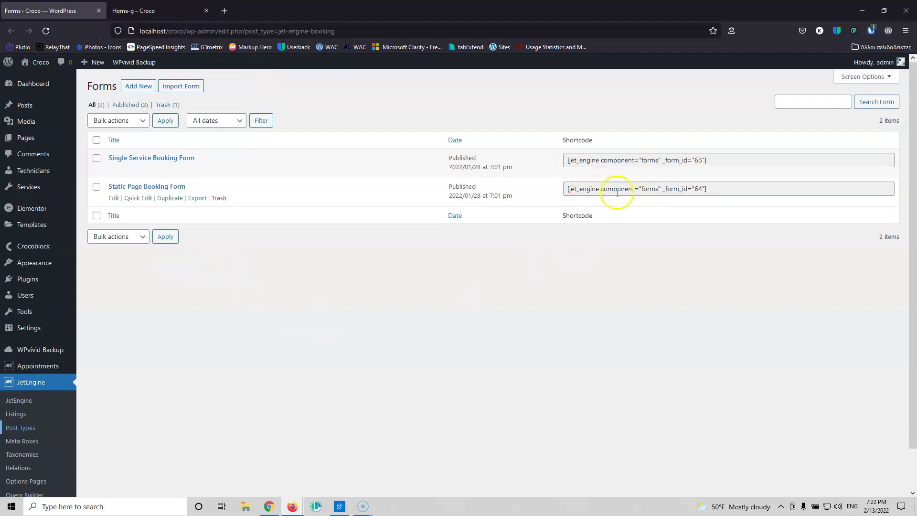
- Open the Home-g page in the WordPress block editor in a new tab, alongside its live version
click(175, 11)
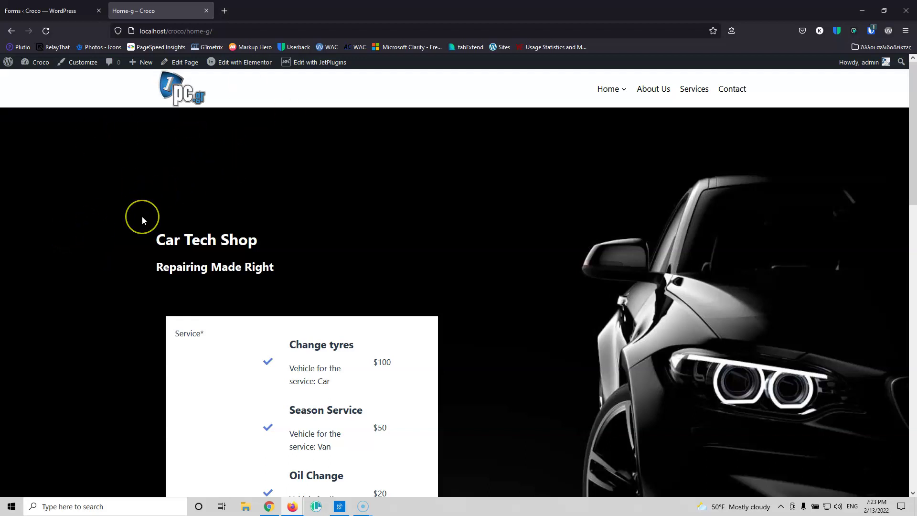
click(180, 67)
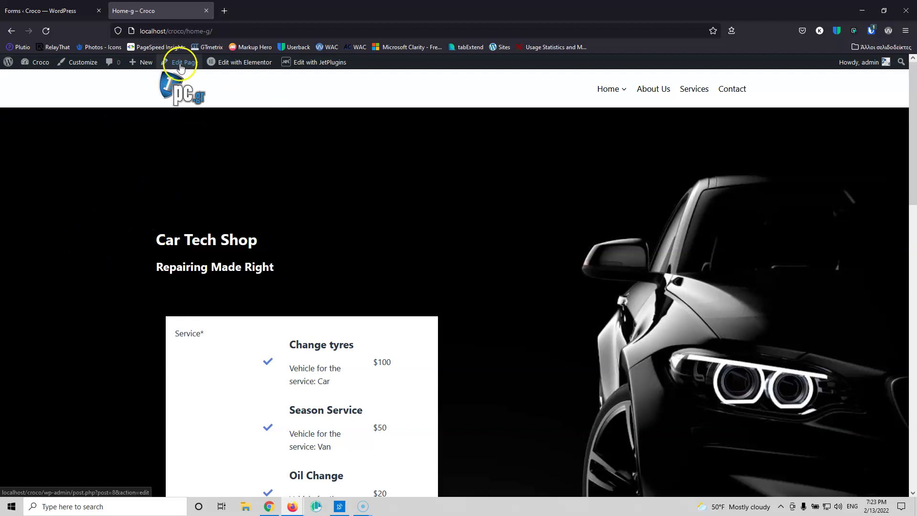
click(258, 12)
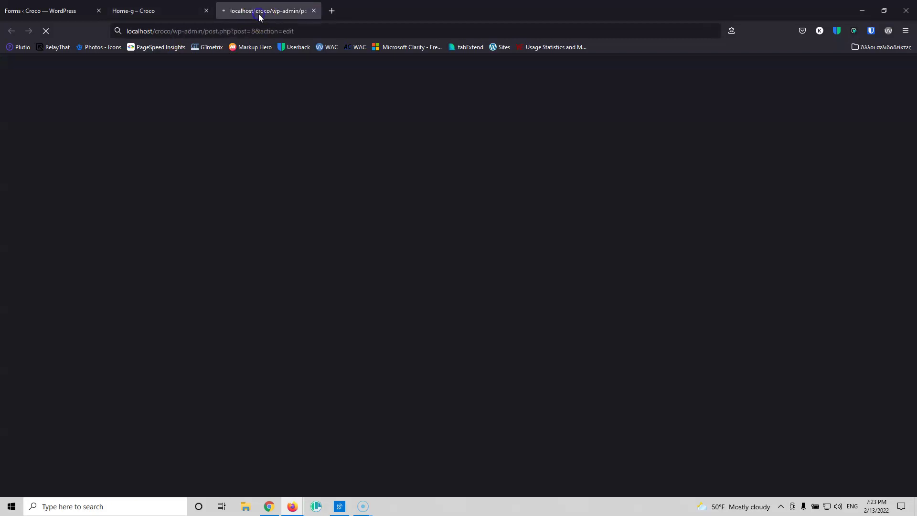
click(143, 11)
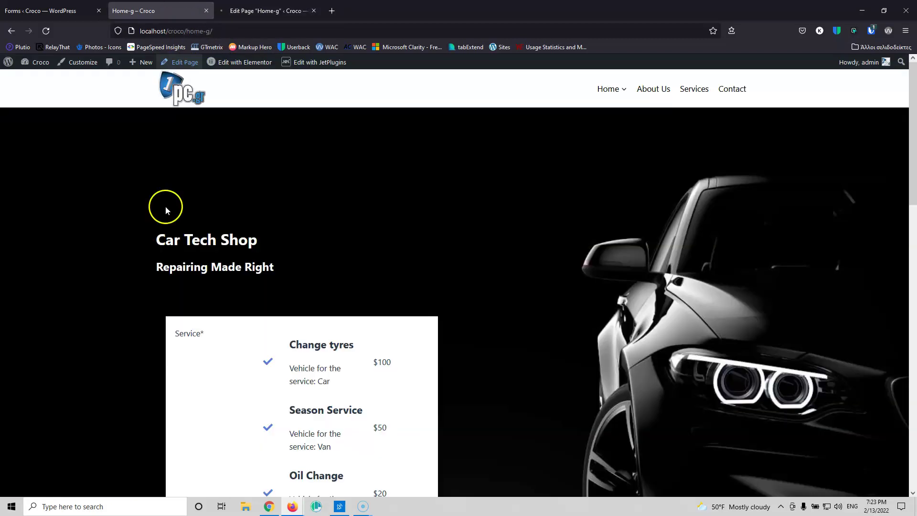
scroll(197, 264, down, 4)
scroll(199, 270, up, 4)
click(256, 6)
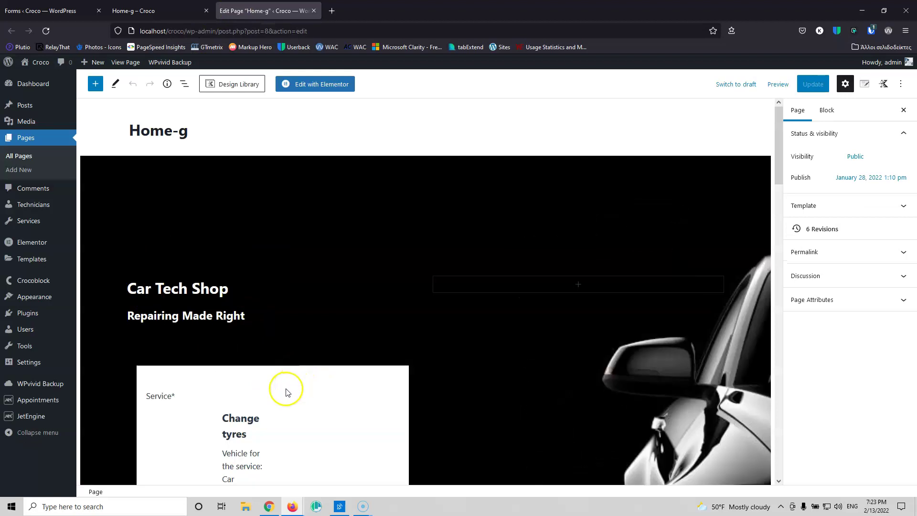
- Remove the existing Form block from the white section below the Repairing Made Right heading
right_click(286, 392)
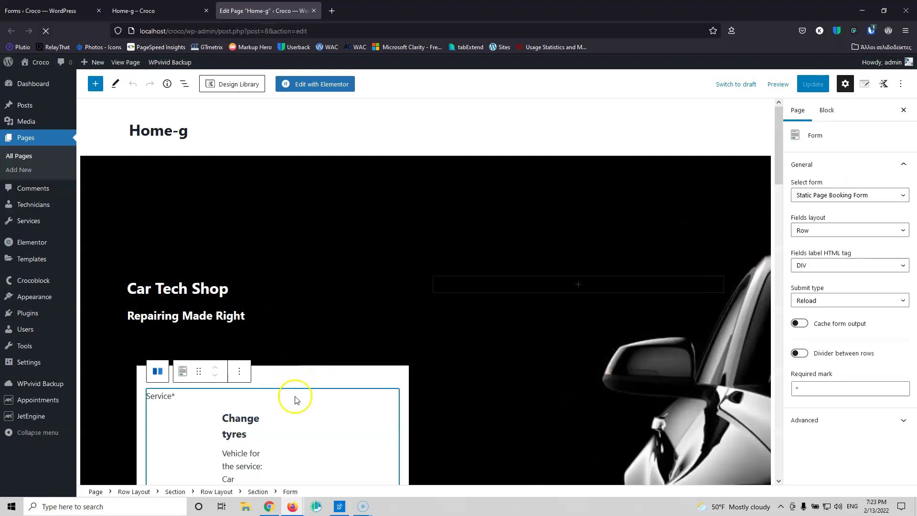
click(262, 414)
click(240, 371)
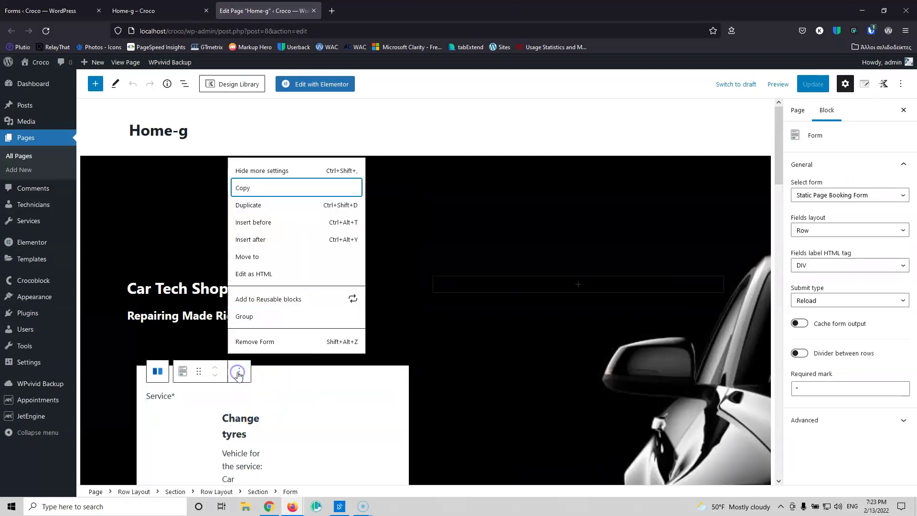
click(263, 343)
- Insert a new Form block in the empty white section and assign Static Page Booking Form to it
click(273, 376)
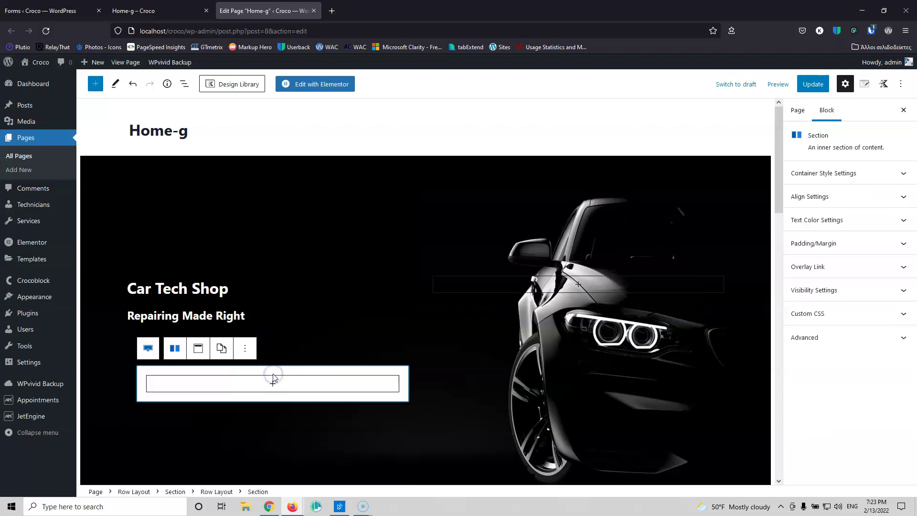
click(275, 383)
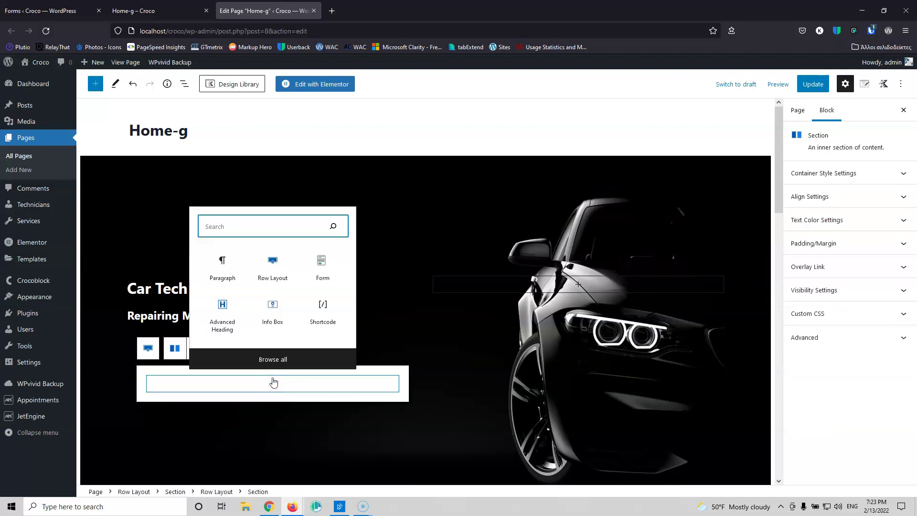
click(323, 264)
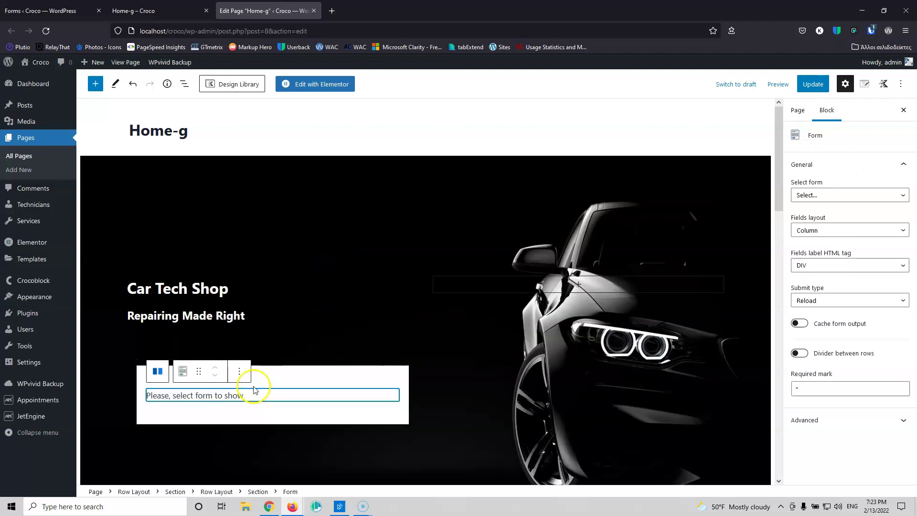
click(831, 196)
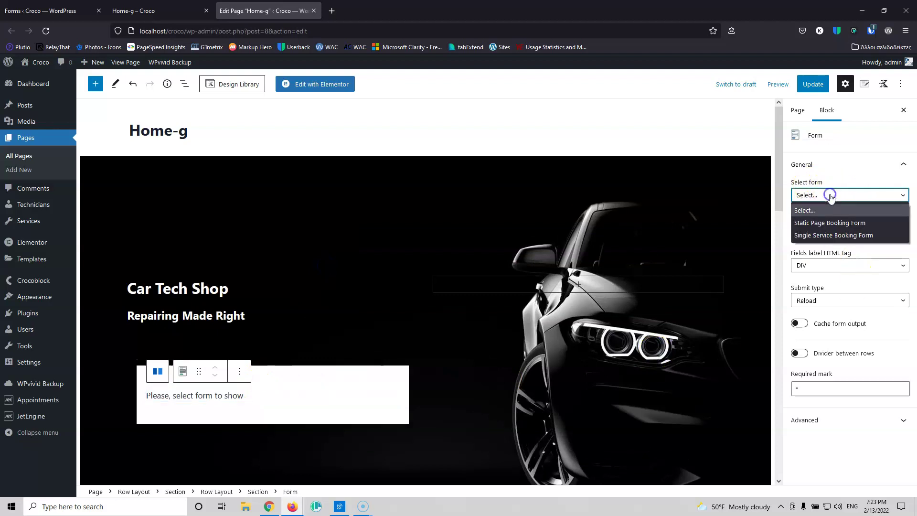
click(836, 224)
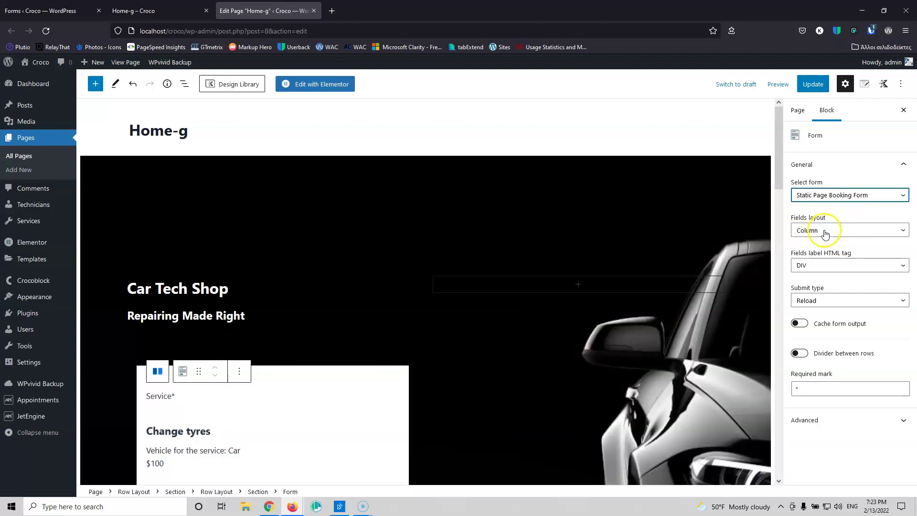
click(837, 231)
click(838, 230)
click(838, 263)
click(831, 244)
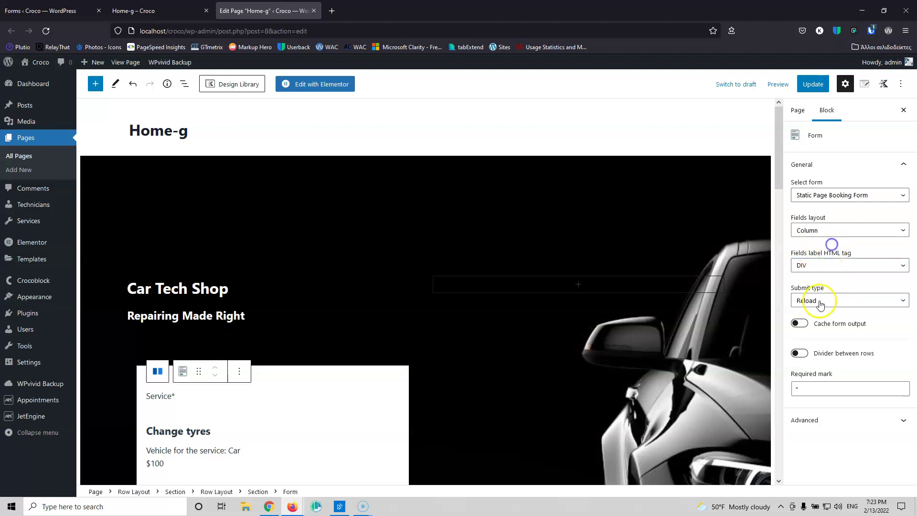
- Keep the form's submit type on Reload, update the Home-g page and reload its live version
click(833, 302)
click(841, 284)
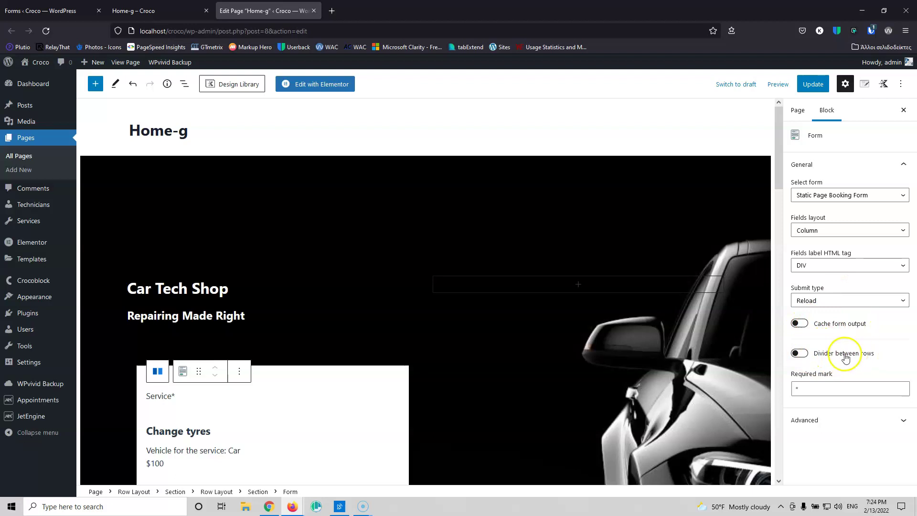
click(812, 84)
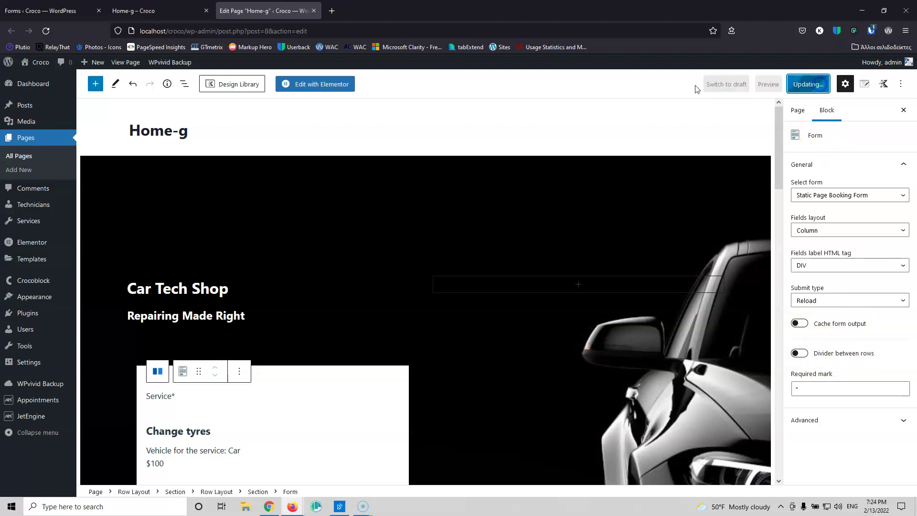
click(164, 11)
click(46, 31)
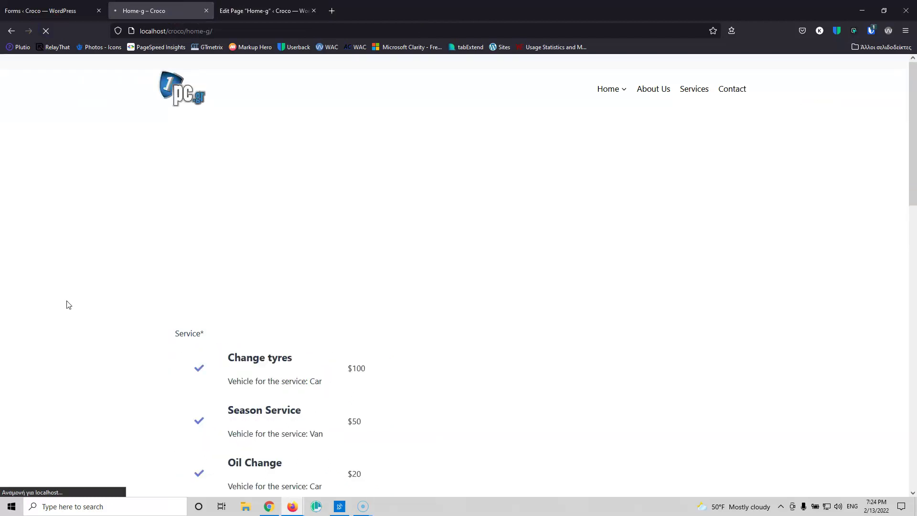
- Try the Change tyres service on the live booking form up to the appointment calendar and return to the service selection
scroll(112, 318, down, 3)
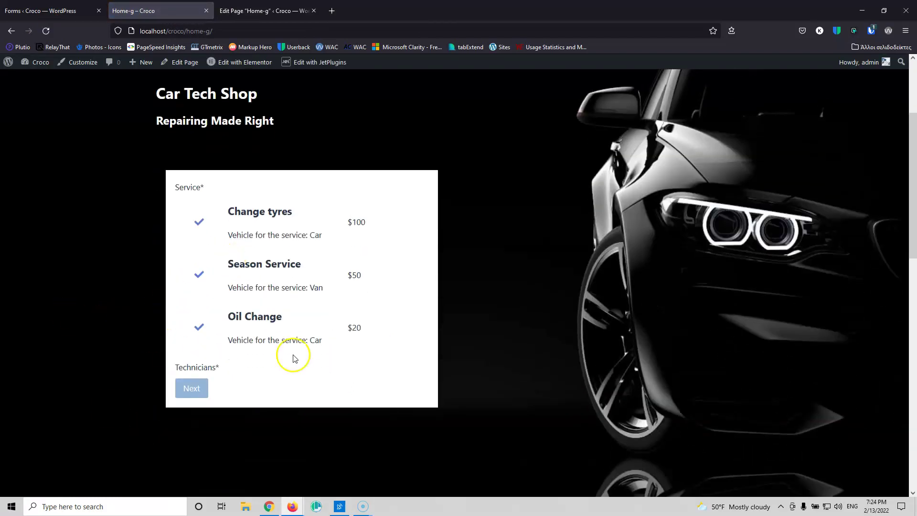
click(268, 223)
click(186, 206)
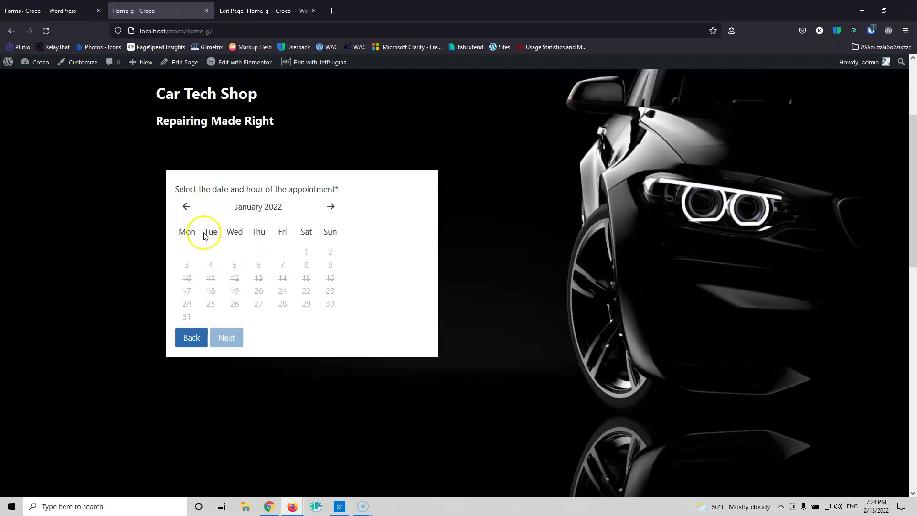
click(193, 338)
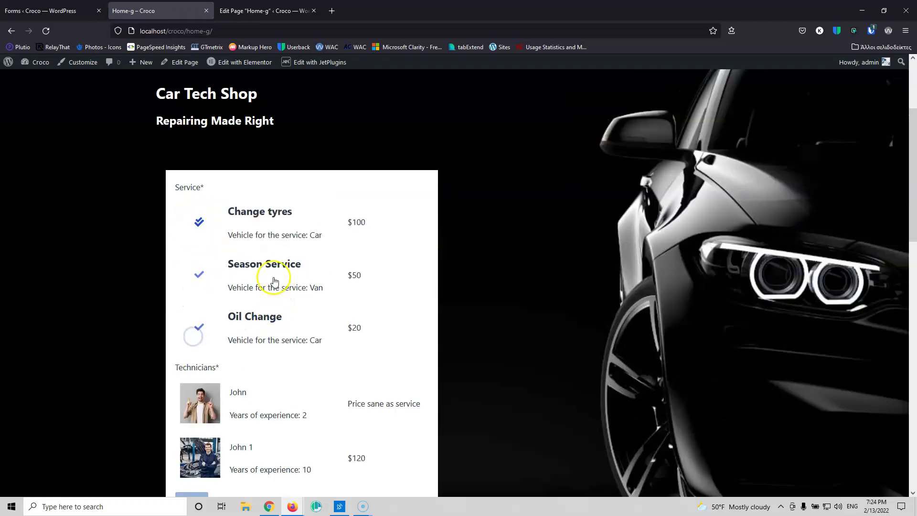
- Select the Oil Change service and its technician with 5 years of experience, and view the appointment calendar
click(238, 327)
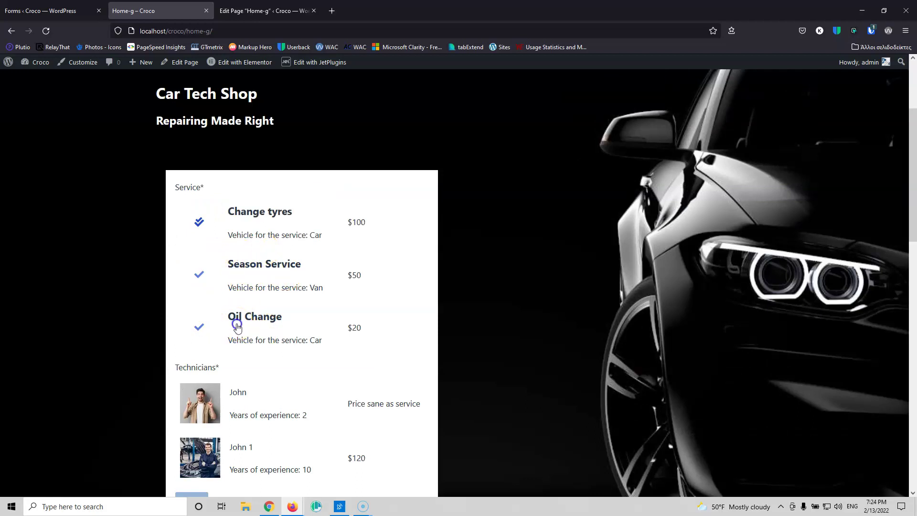
scroll(248, 287, down, 3)
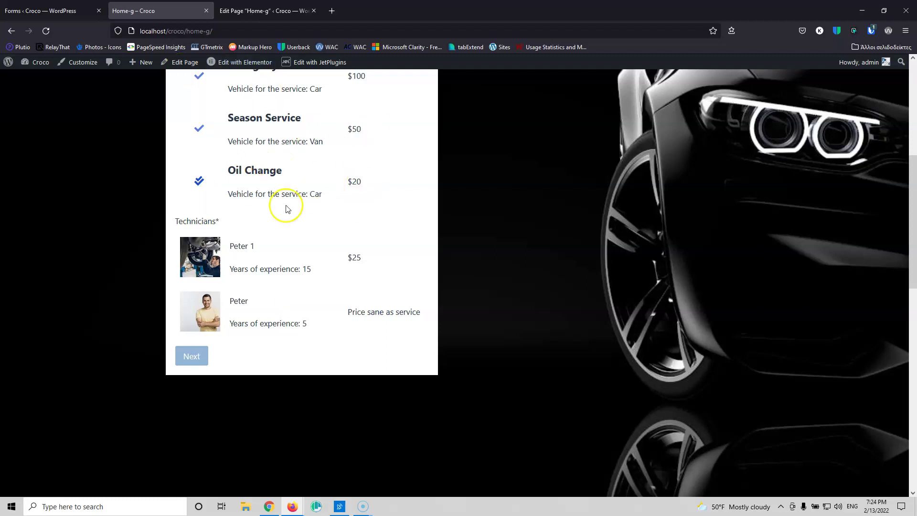
scroll(195, 177, up, 3)
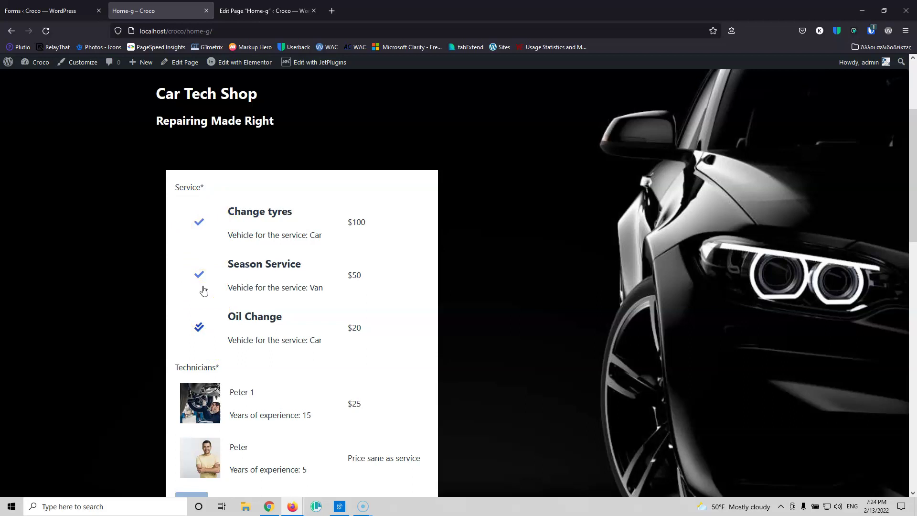
scroll(203, 291, down, 4)
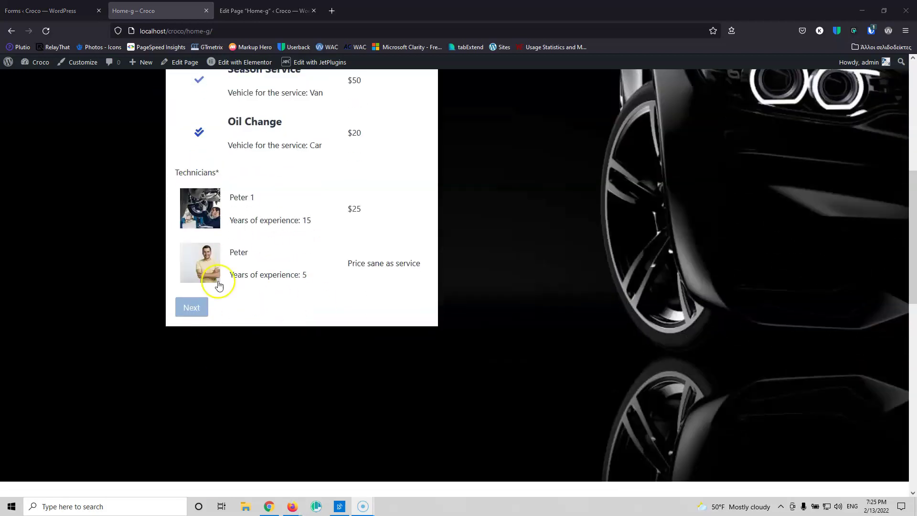
scroll(220, 282, up, 2)
click(207, 354)
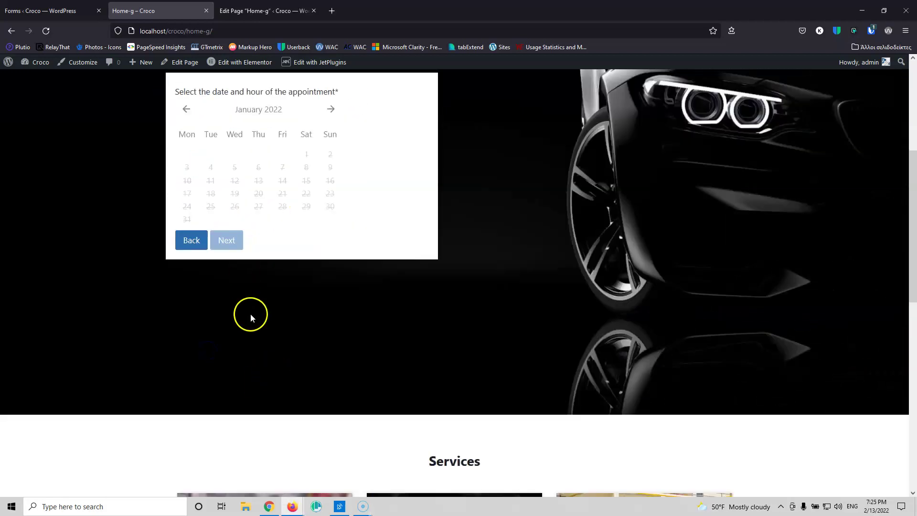
scroll(253, 334, up, 5)
scroll(302, 381, down, 2)
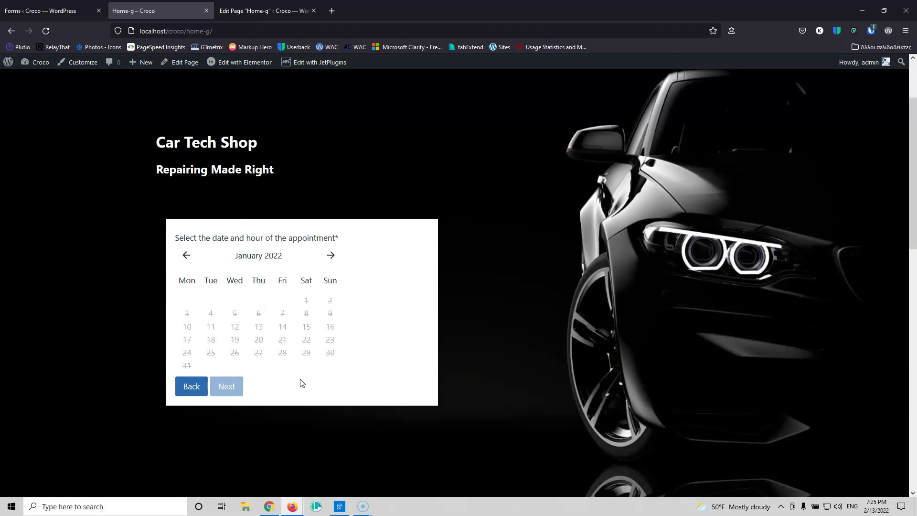
- Browse the appointment calendar back to December and November 2021, returning to the service selection after each check
click(185, 257)
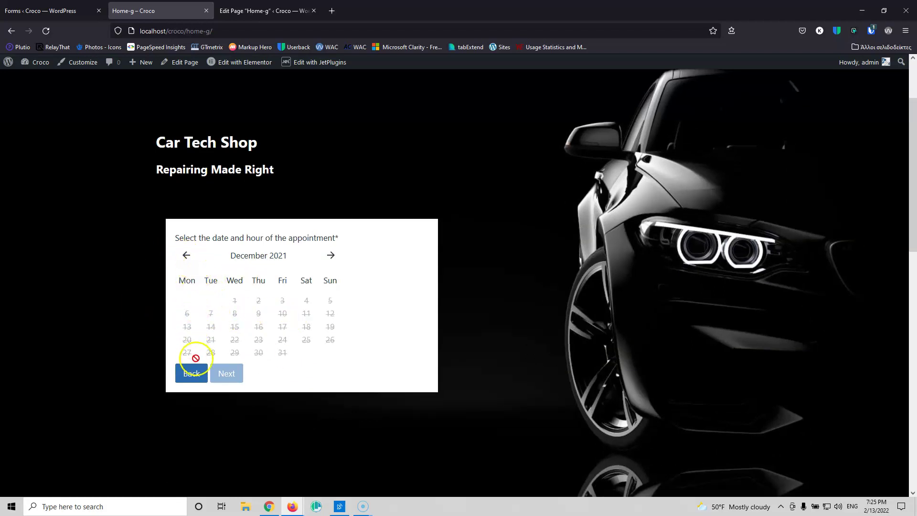
click(192, 373)
click(199, 284)
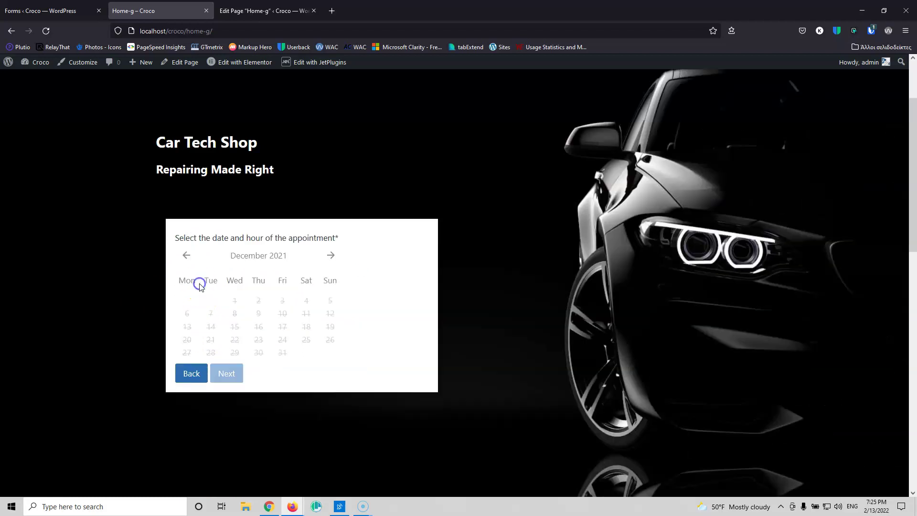
click(186, 255)
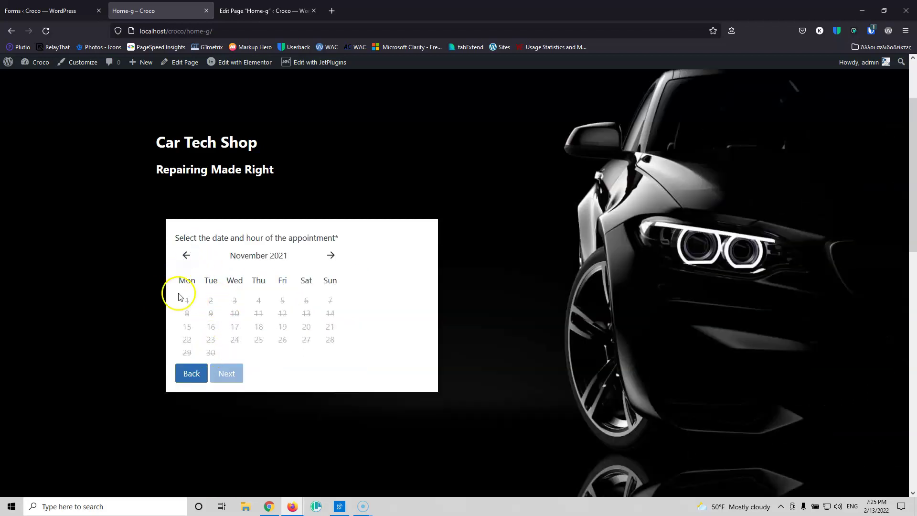
click(198, 381)
- Choose the technician with 2 years of experience and the 11:00-11:45 slot on February 16, 2022, and advance to the customer details page
scroll(252, 347, down, 3)
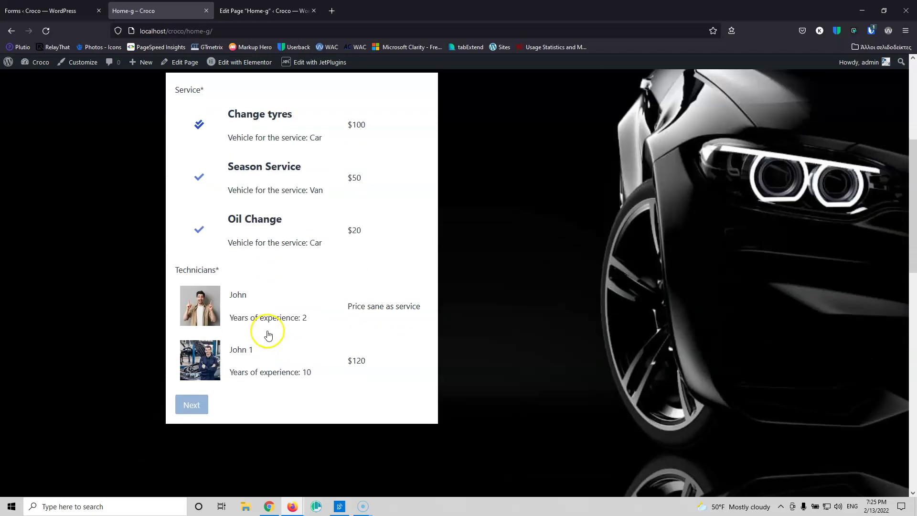
click(251, 308)
click(232, 366)
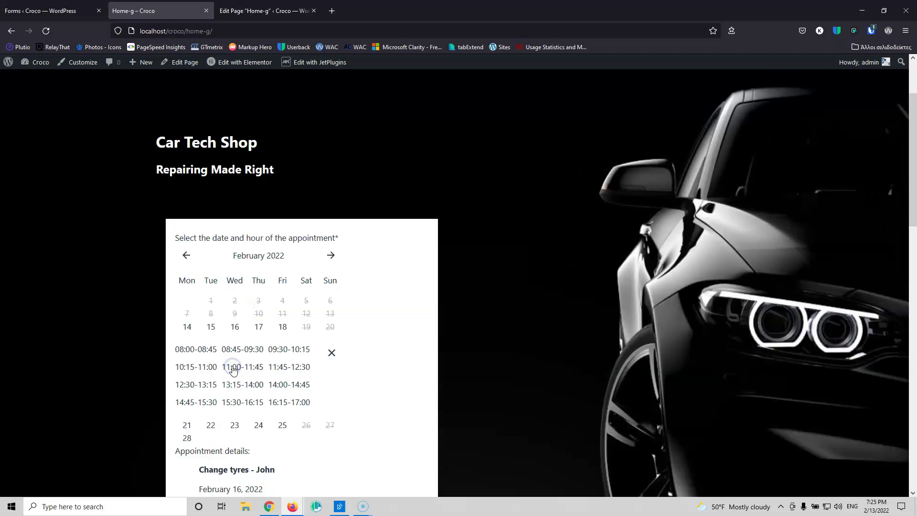
scroll(267, 342, down, 1)
scroll(243, 377, down, 2)
click(226, 402)
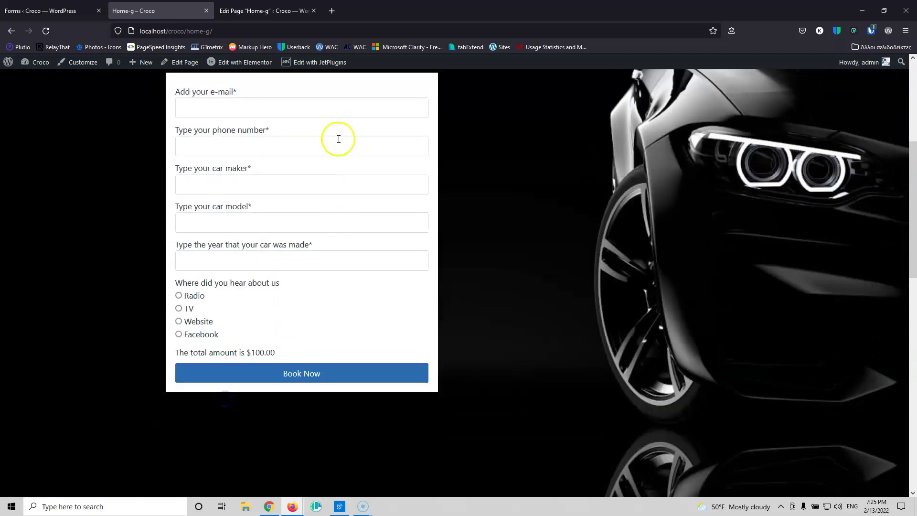
scroll(231, 358, up, 4)
scroll(266, 301, down, 3)
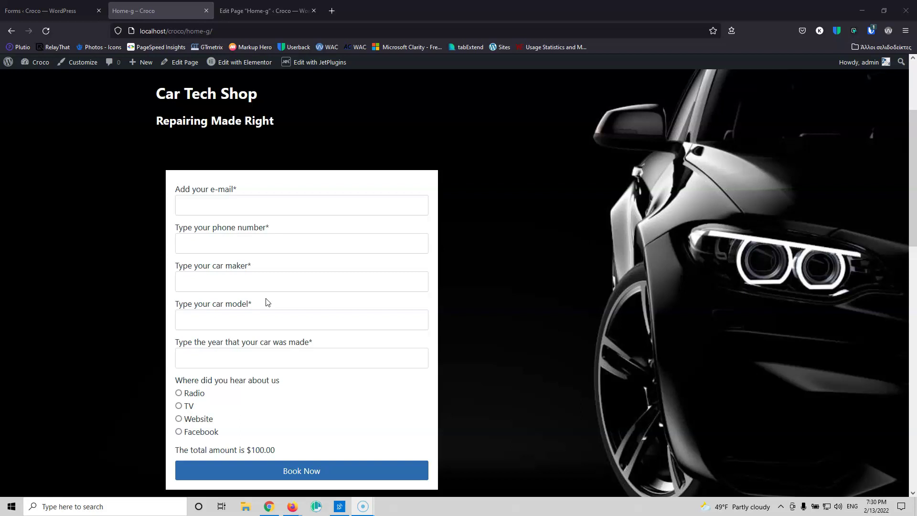
- Open the Crocoblock dashboard in a new tab from the WordPress admin
click(40, 10)
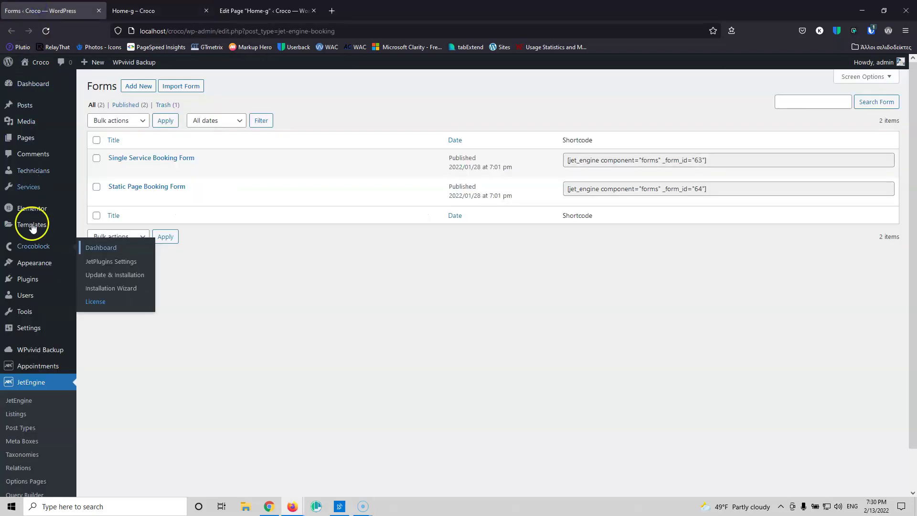
mouse_move(35, 249)
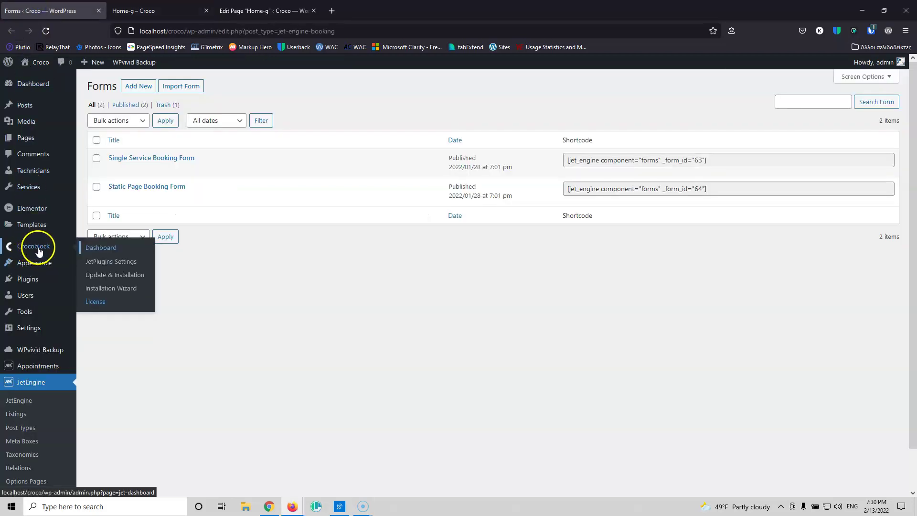
middle_click(100, 248)
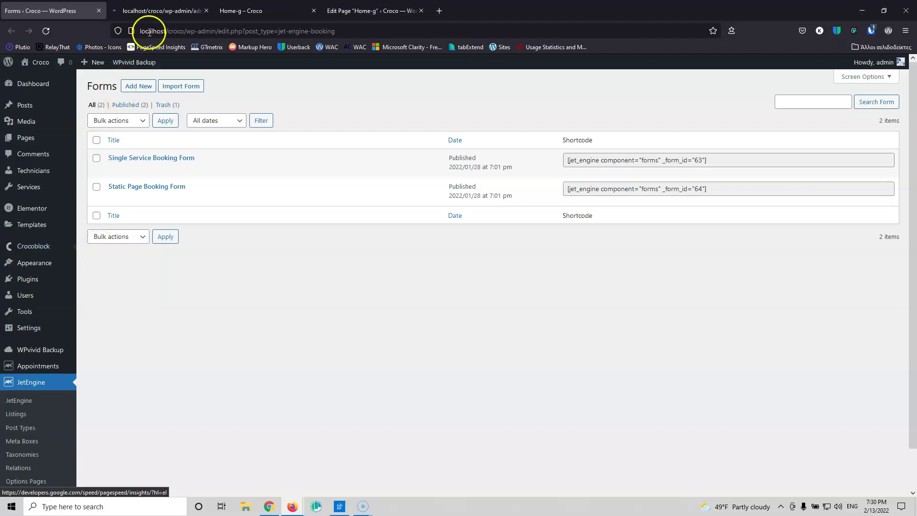
click(156, 10)
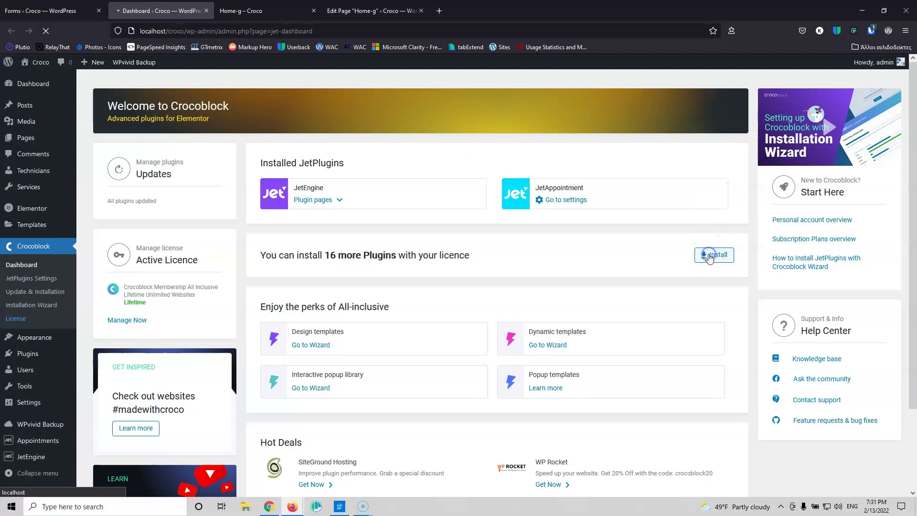
- Install and activate the JetStyleManager plugin from the Crocoblock licence plugins, and update it to version 1.3.4
click(704, 258)
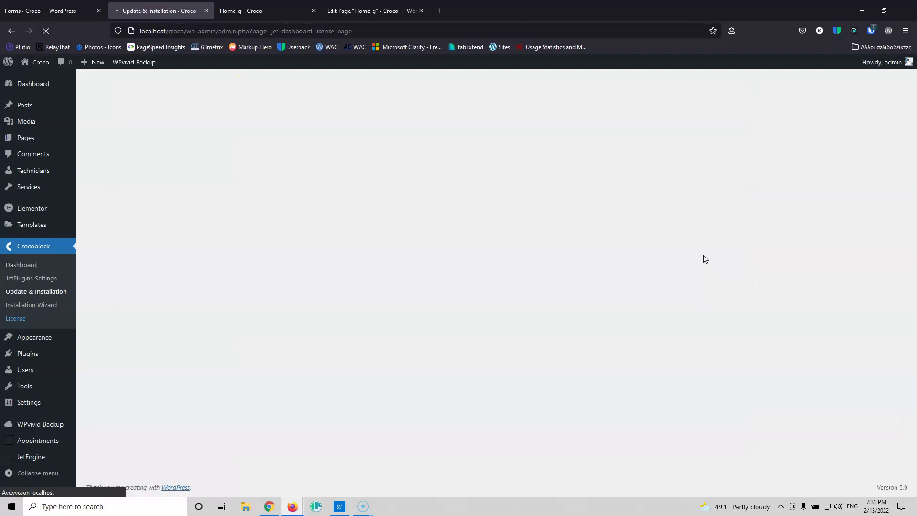
click(579, 420)
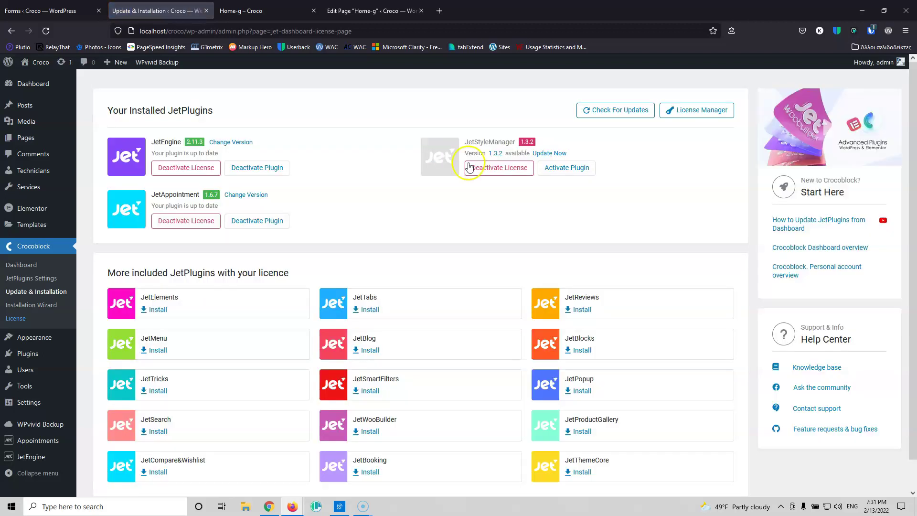
click(566, 169)
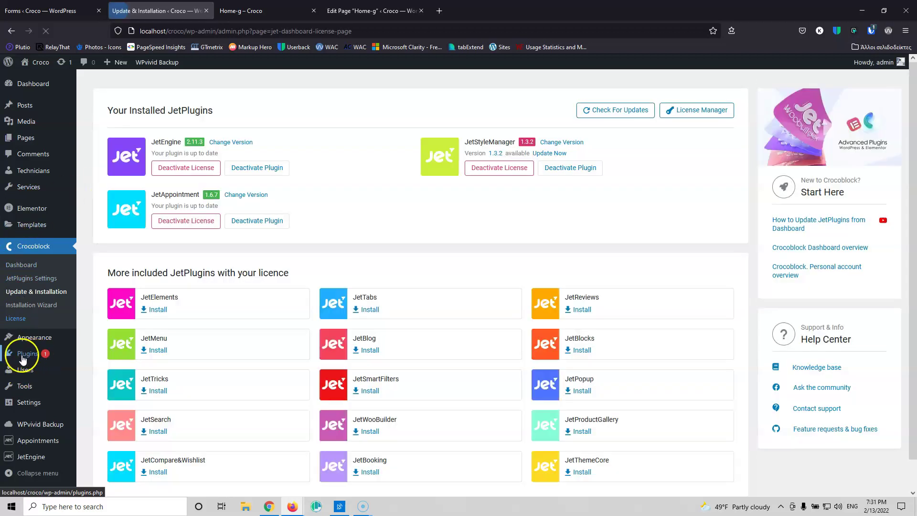
click(22, 358)
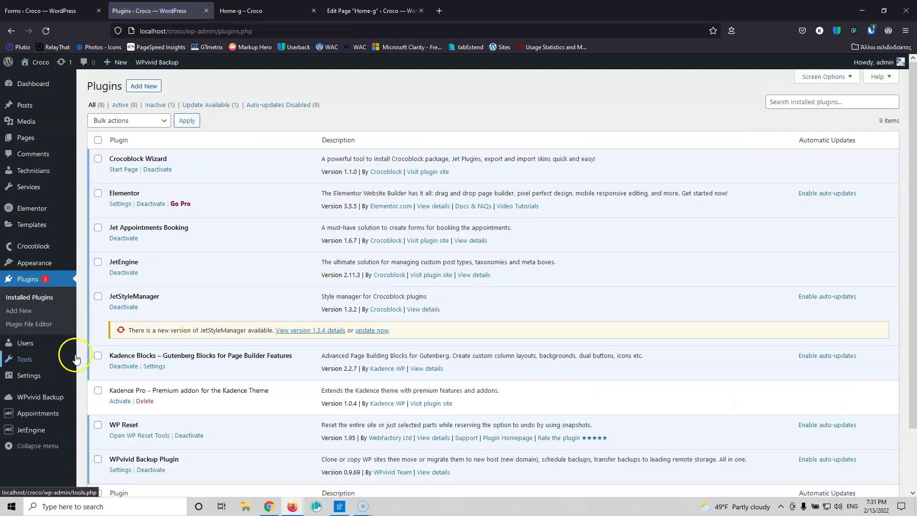
click(367, 331)
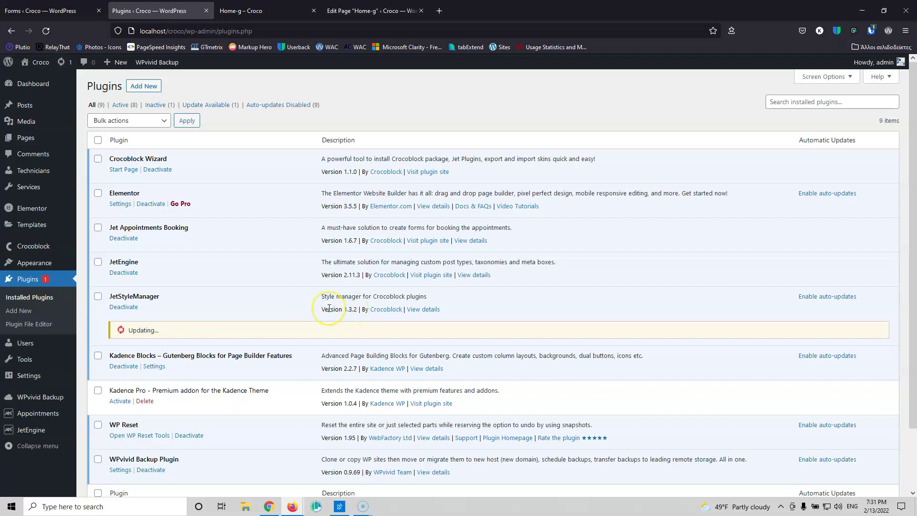
- Return to the Home-g page's block editor and reload it so the new plugin is loaded
click(266, 9)
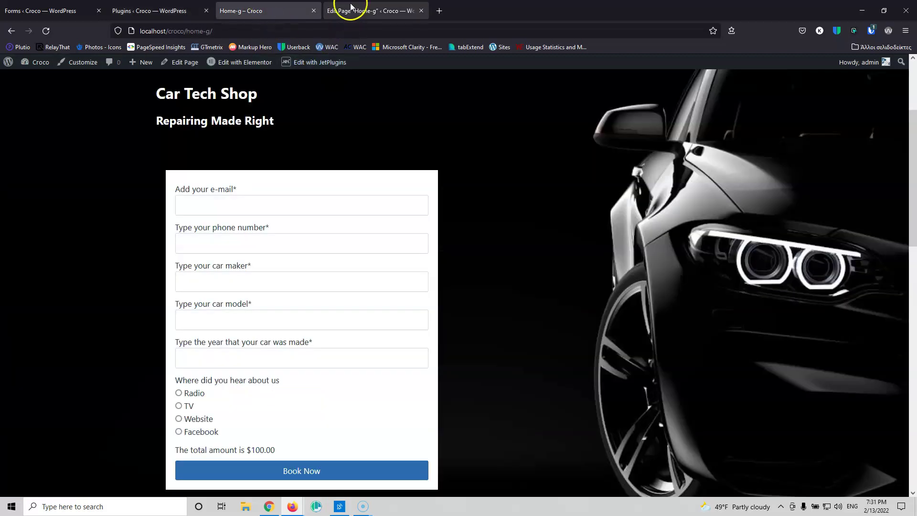
click(351, 7)
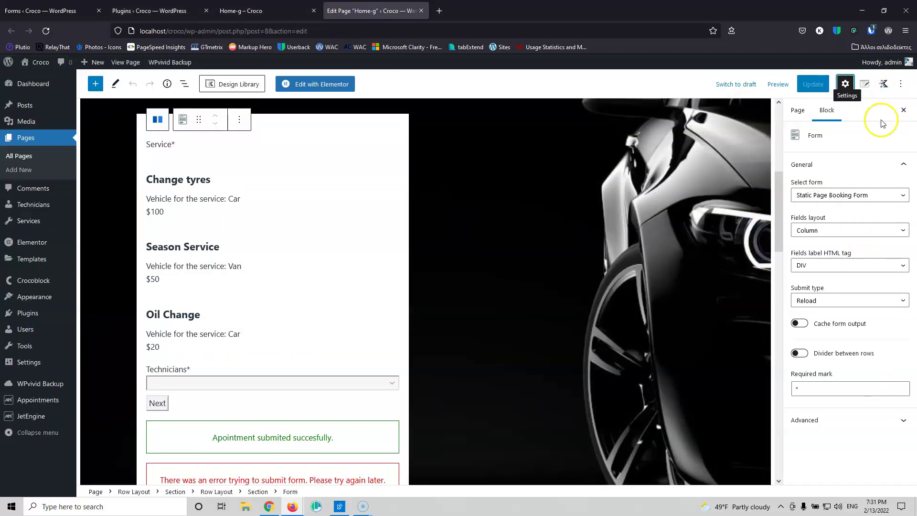
click(46, 31)
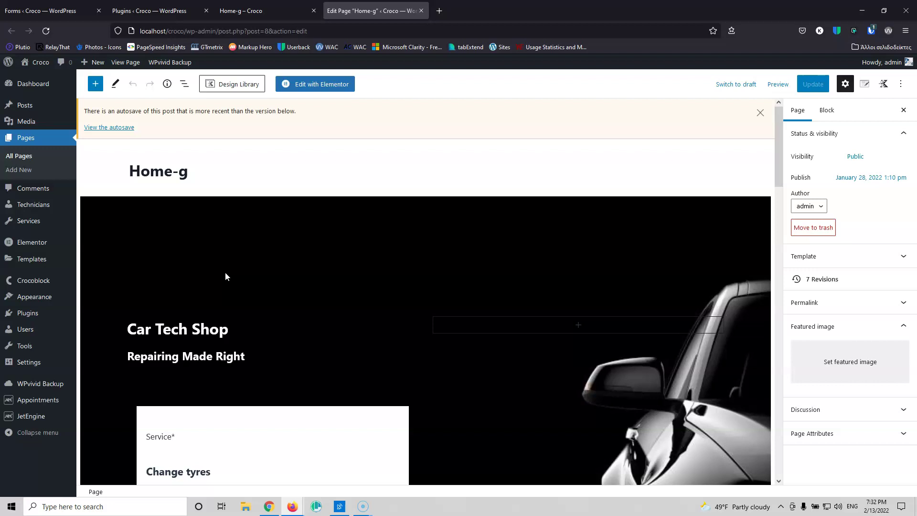
click(240, 10)
click(372, 15)
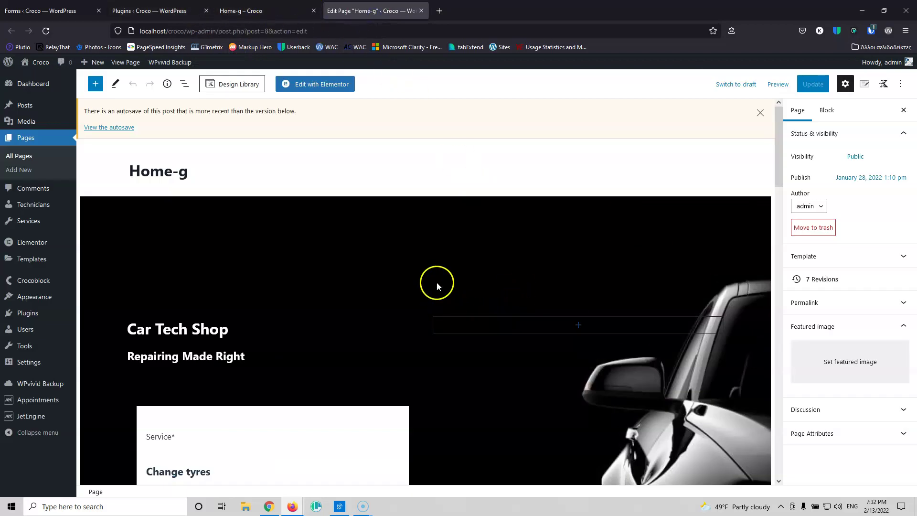
- Select the booking form block, open its block style settings, and review the Rows style options
scroll(335, 284, down, 4)
click(262, 273)
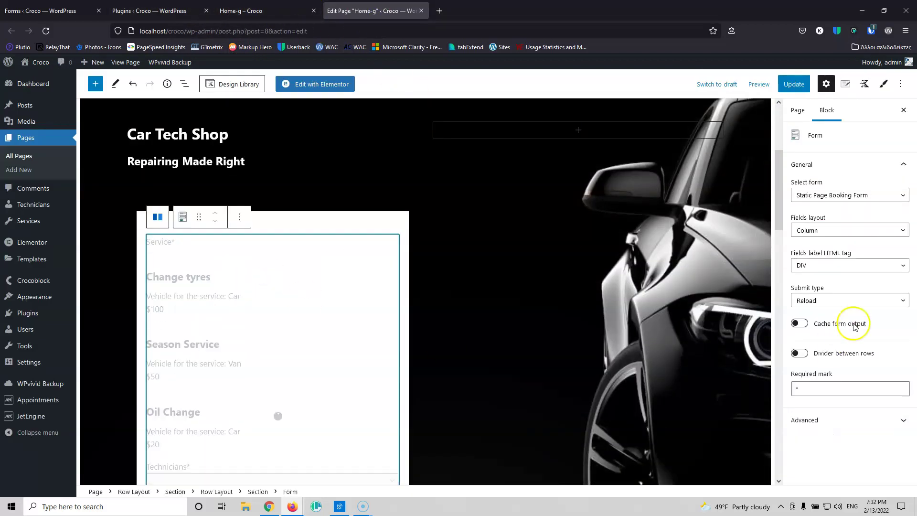
click(885, 84)
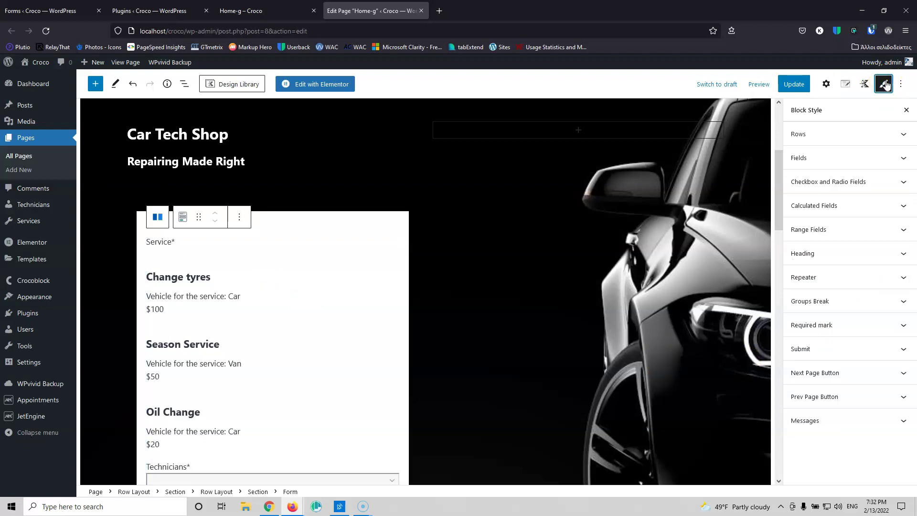
click(839, 132)
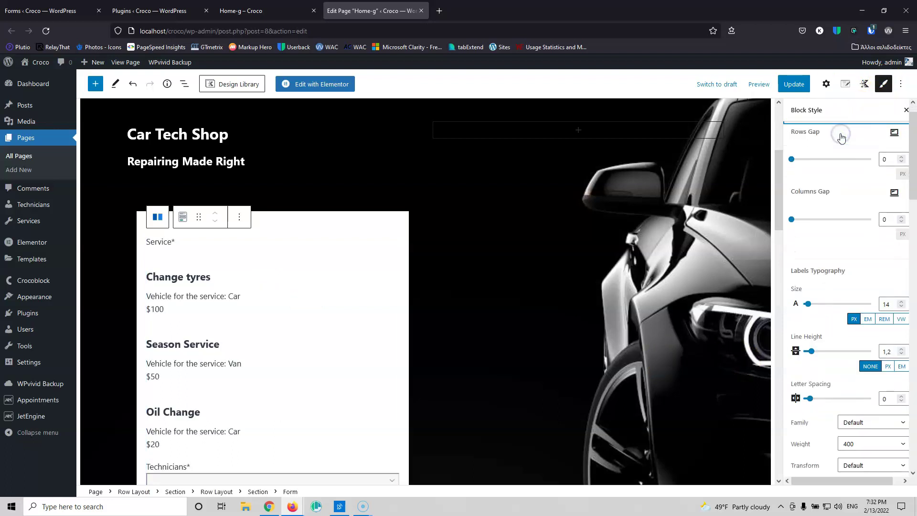
scroll(845, 201, up, 1)
click(829, 135)
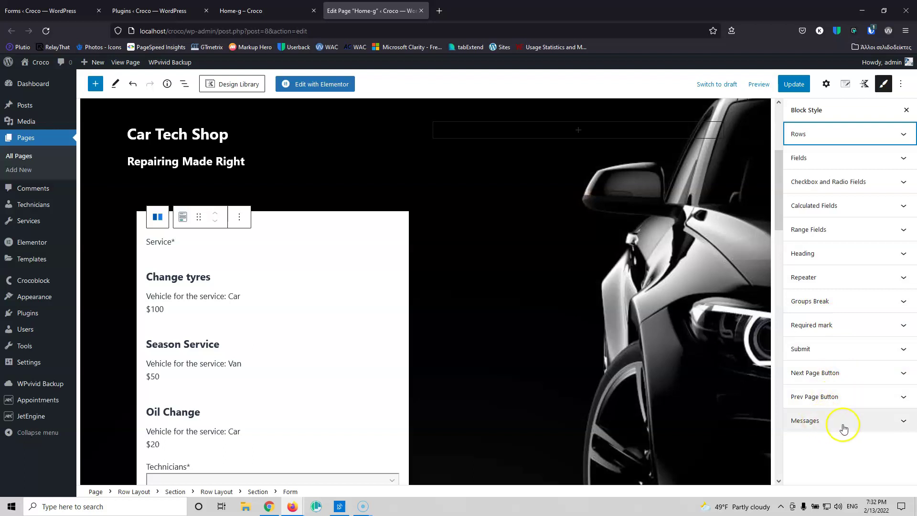
- Reload the live Home-g page and review the first page of the booking form
click(268, 10)
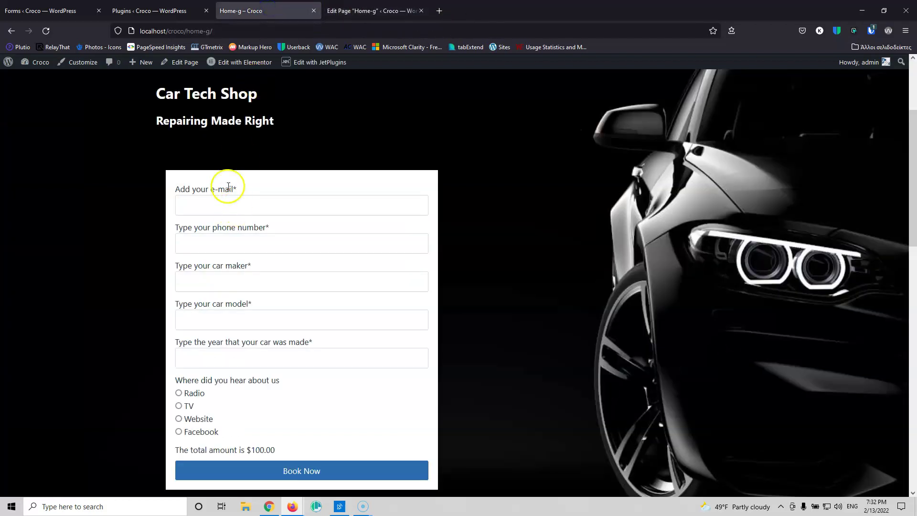
click(46, 32)
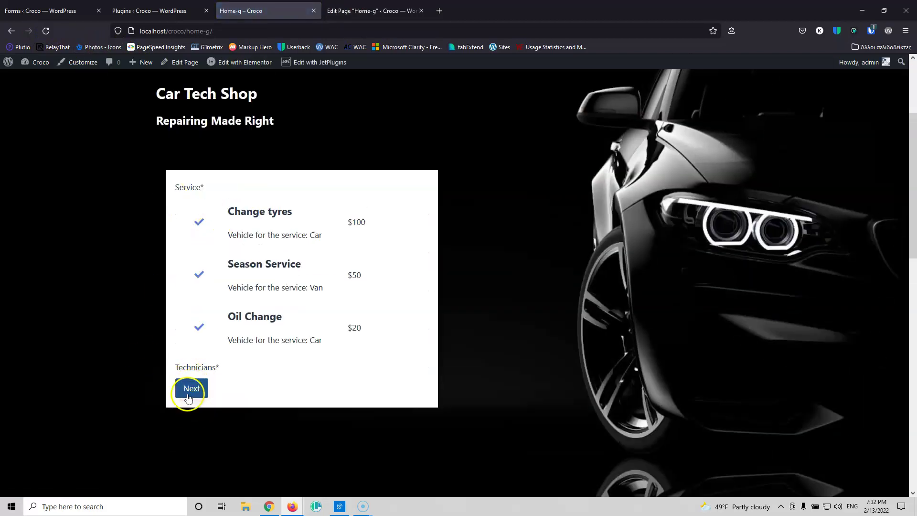
scroll(260, 389, down, 1)
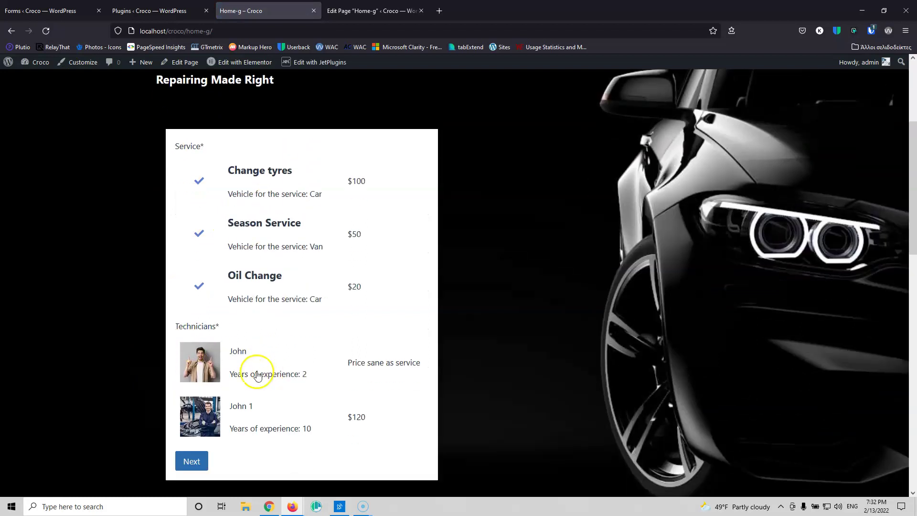
- Return to the page editor and set the background colour of the form's Next Page button to red in its normal state
click(372, 10)
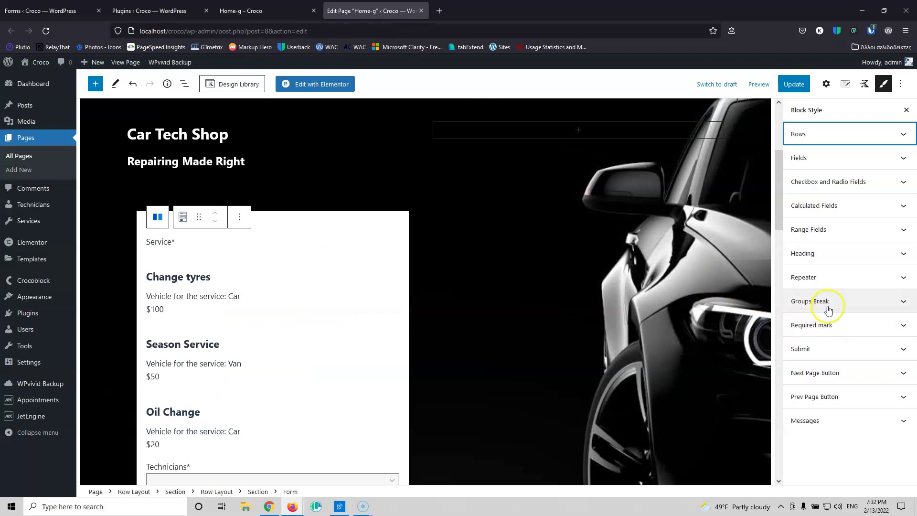
click(830, 374)
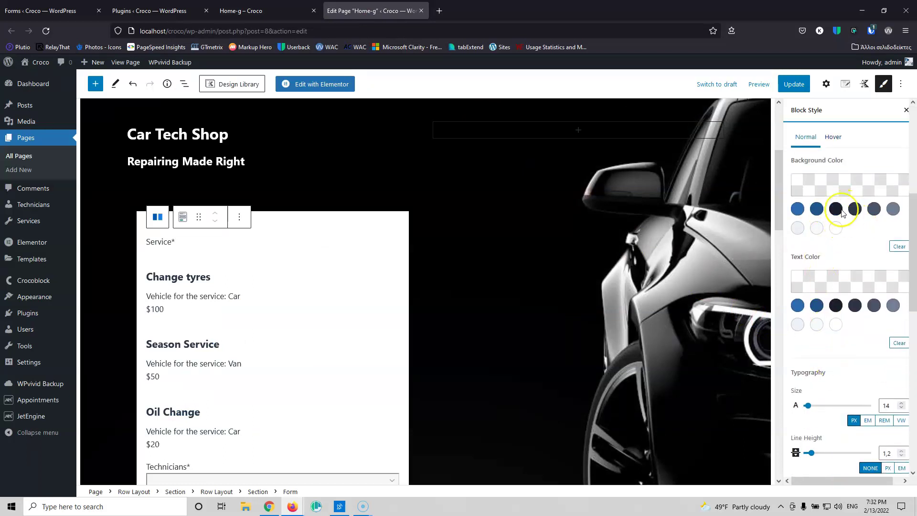
click(823, 184)
click(836, 241)
drag(837, 242, 861, 203)
click(870, 239)
click(549, 252)
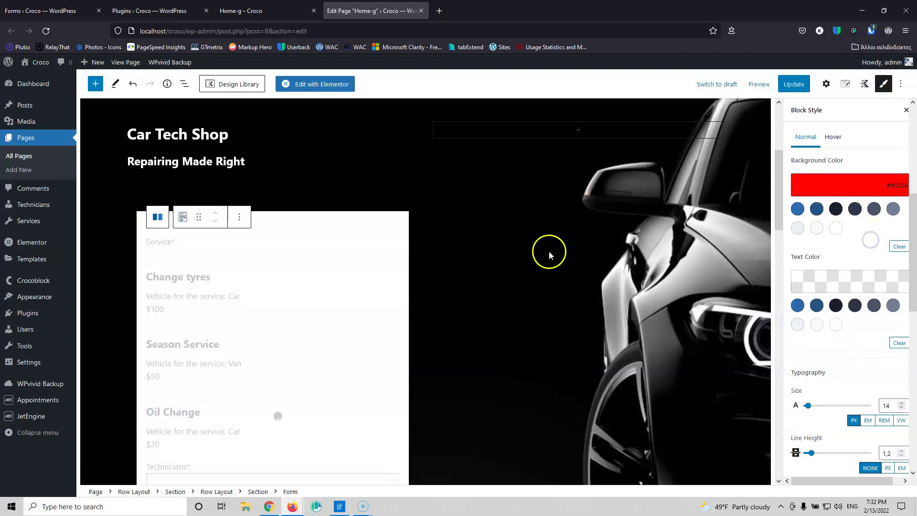
scroll(549, 255, down, 5)
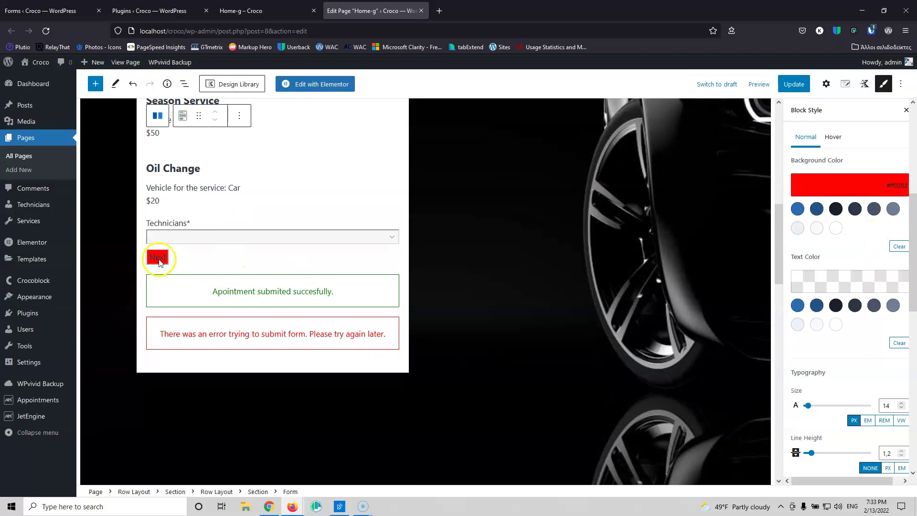
- Update the Home-g page and reload the live page to check the Next button's styling
click(794, 84)
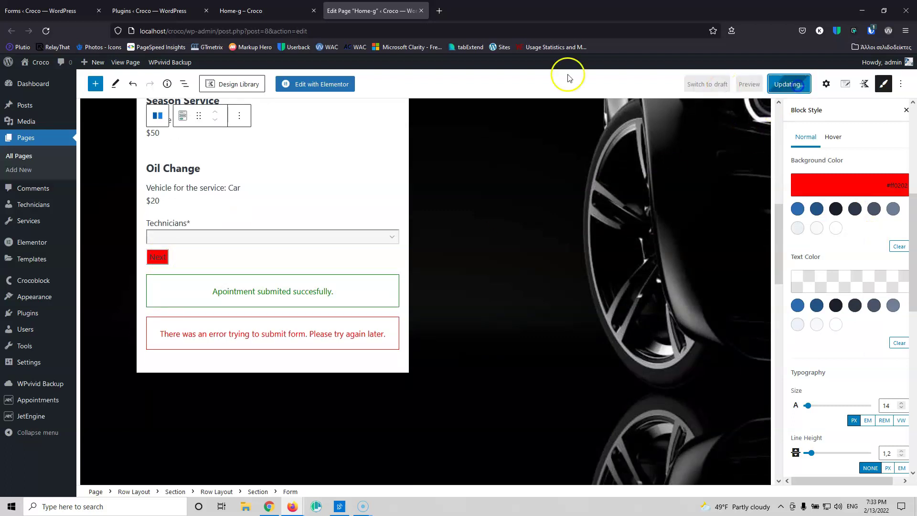
click(246, 10)
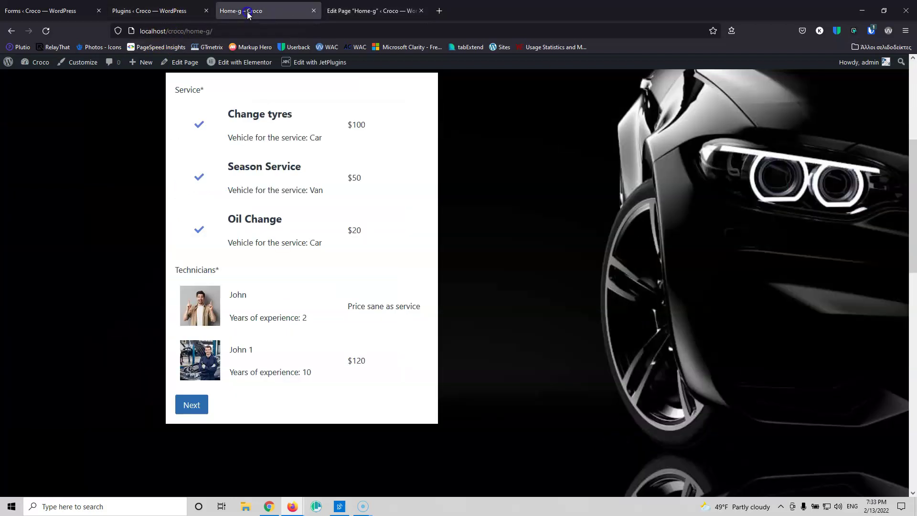
click(45, 32)
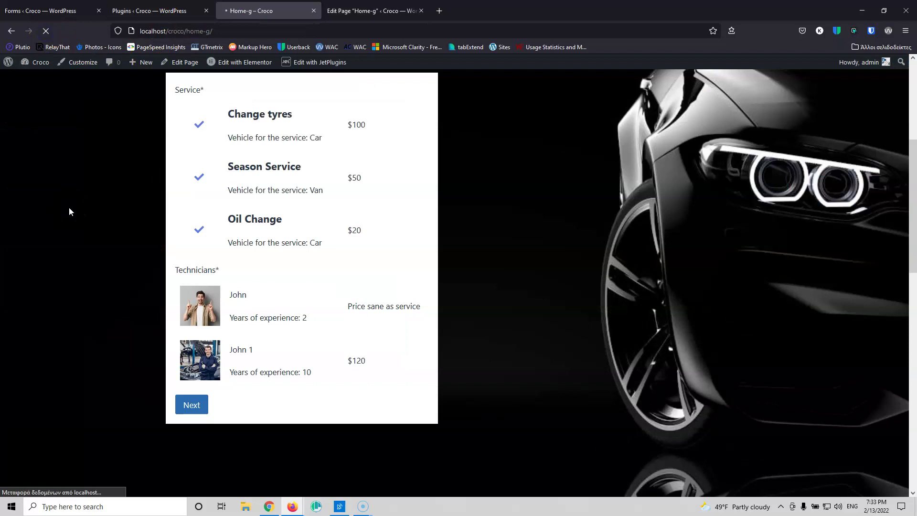
click(191, 286)
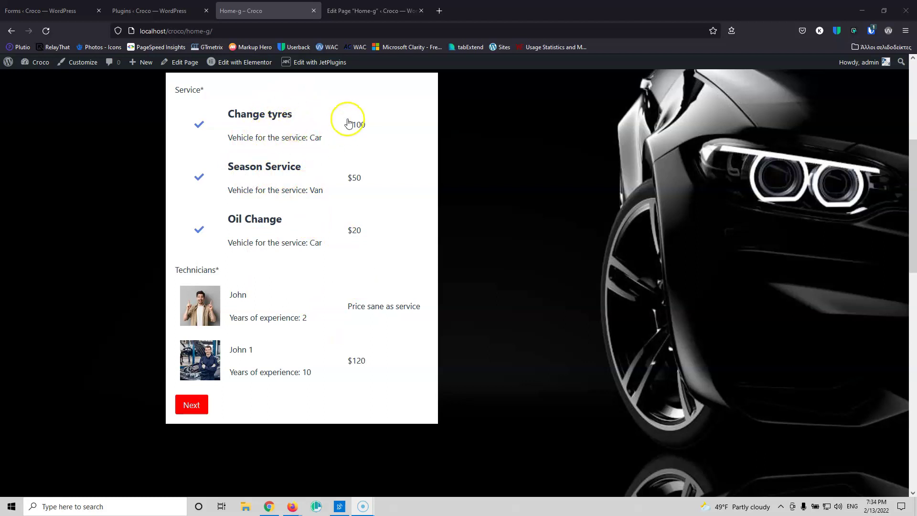
- Open the JetEngine listing items in a new tab and copy the name "Service Single Form Template"
click(52, 11)
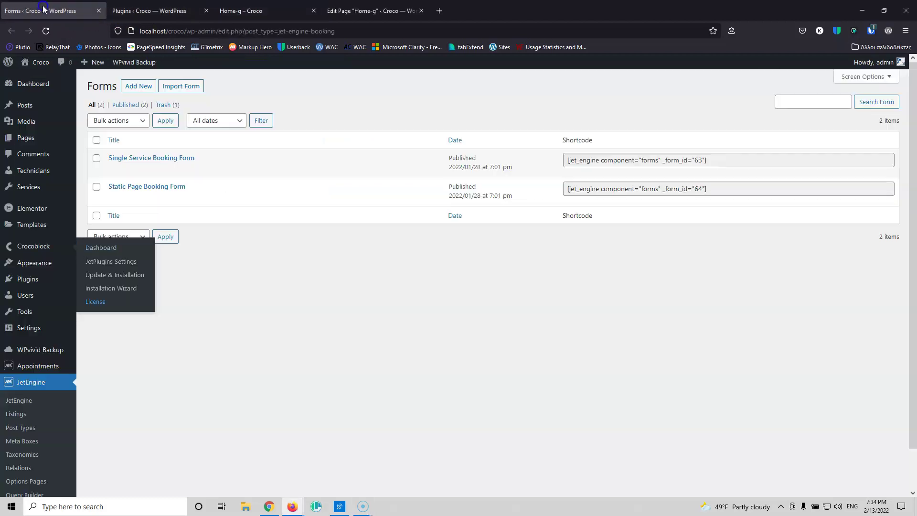
scroll(113, 386, down, 2)
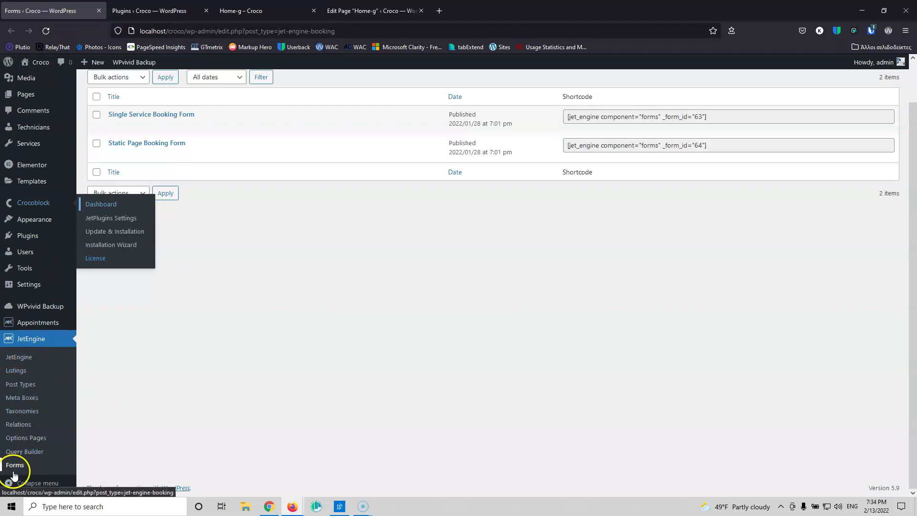
middle_click(19, 376)
click(161, 11)
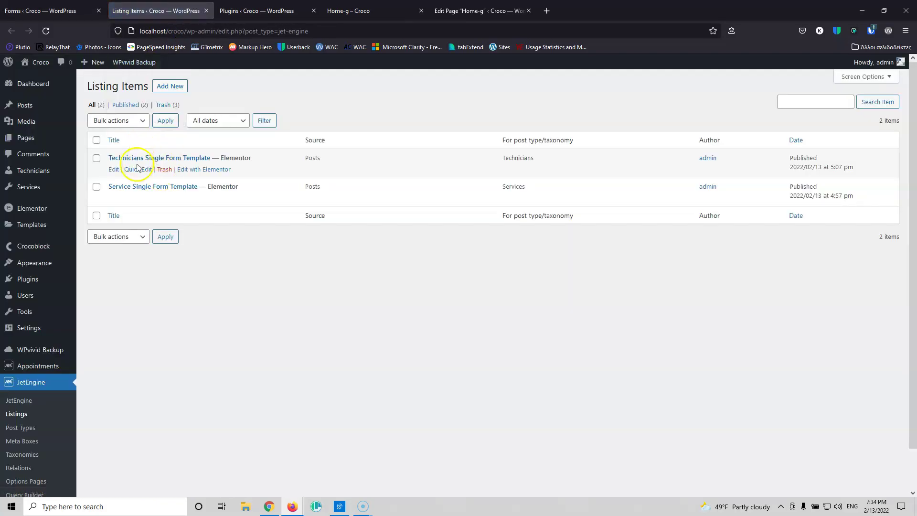
drag(102, 186, 196, 190)
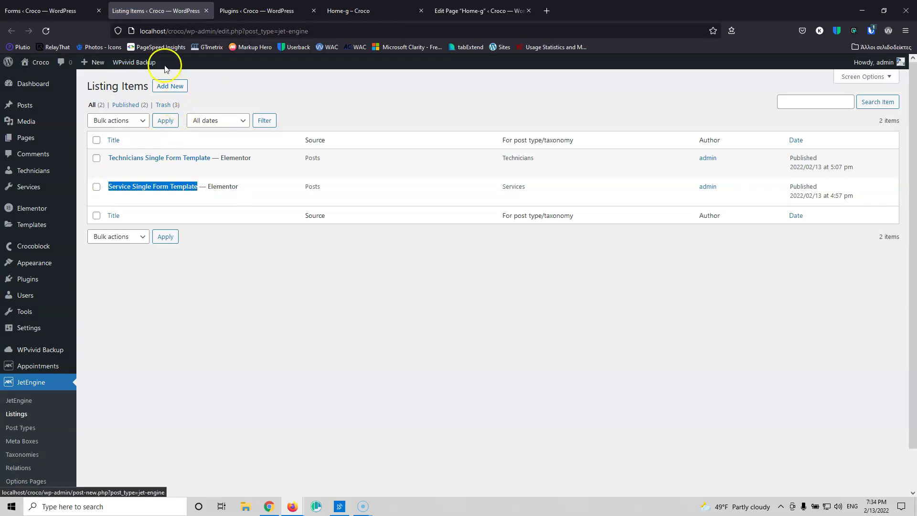
- Create a listing item named "Service Single Form Template G" from the Services post type with the Blocks (Gutenberg) view
click(170, 86)
click(364, 254)
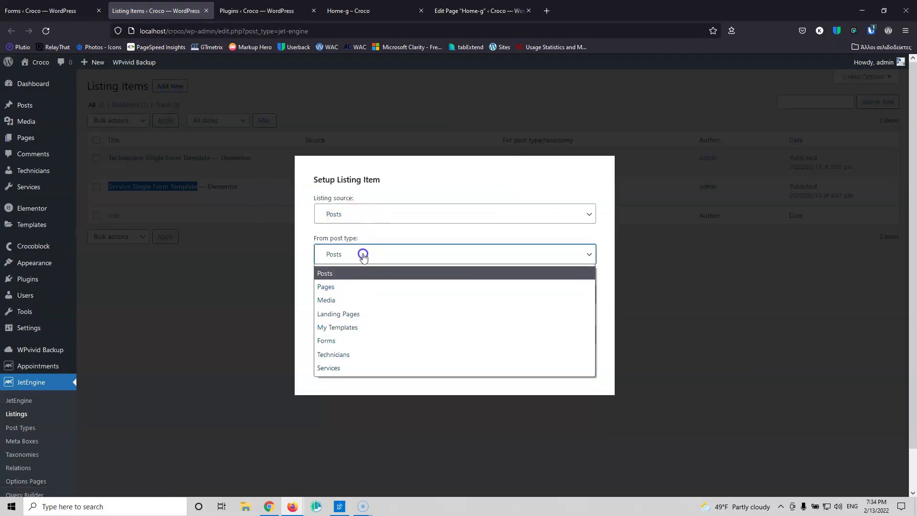
click(359, 367)
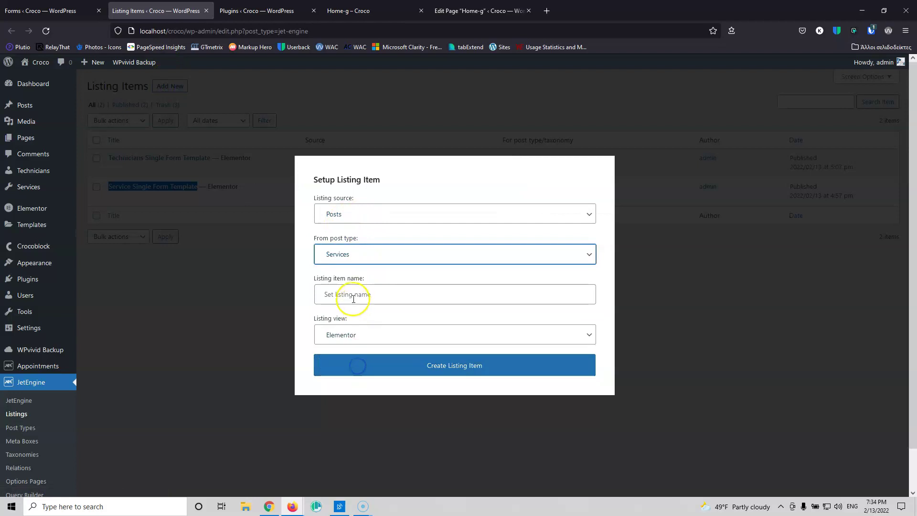
click(369, 296)
text(Service Single Form Template)
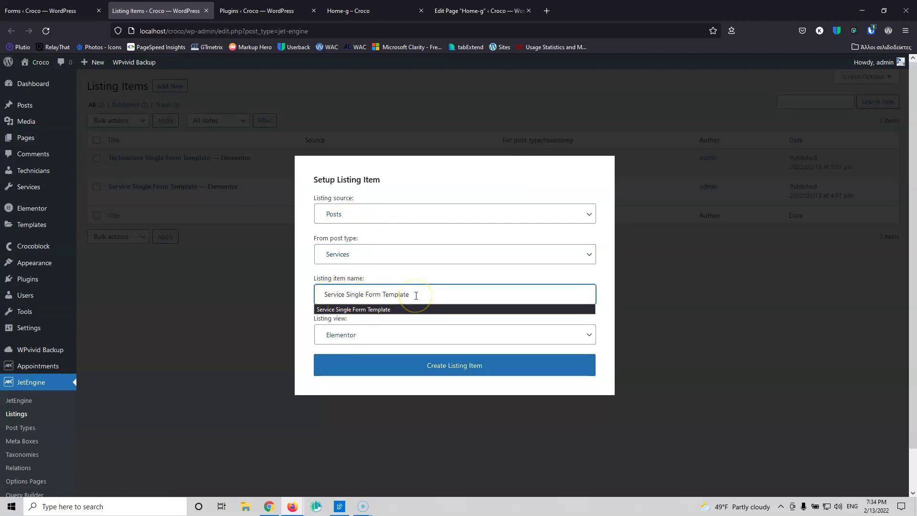
click(374, 335)
click(358, 367)
click(425, 365)
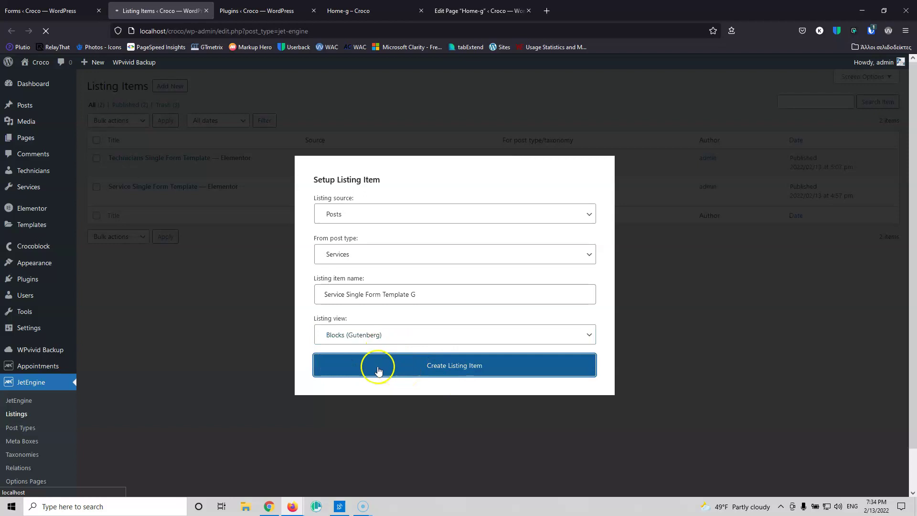
click(382, 359)
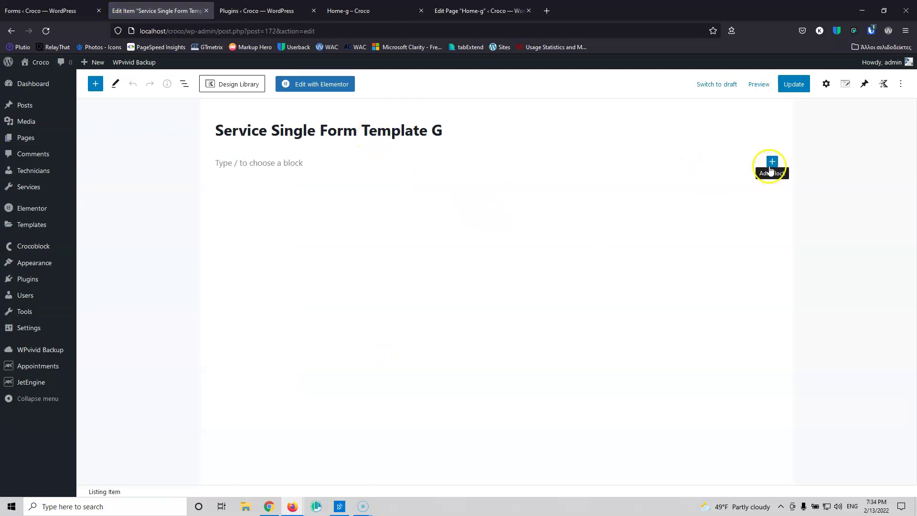
- Insert a Row Layout block with three equal columns in the listing template
click(772, 162)
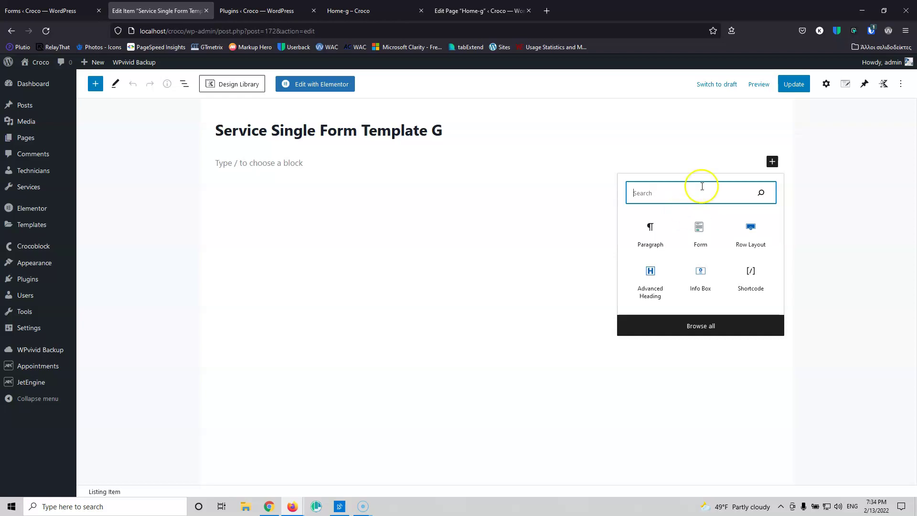
click(752, 231)
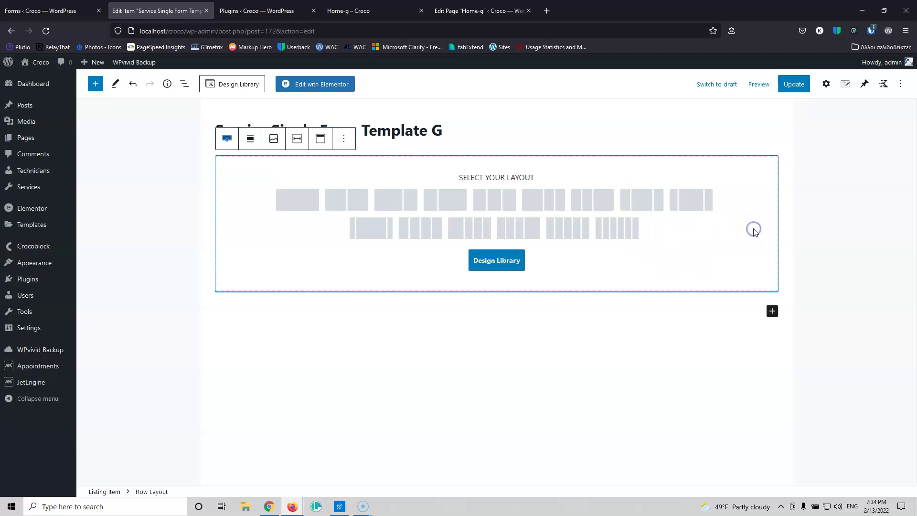
click(489, 203)
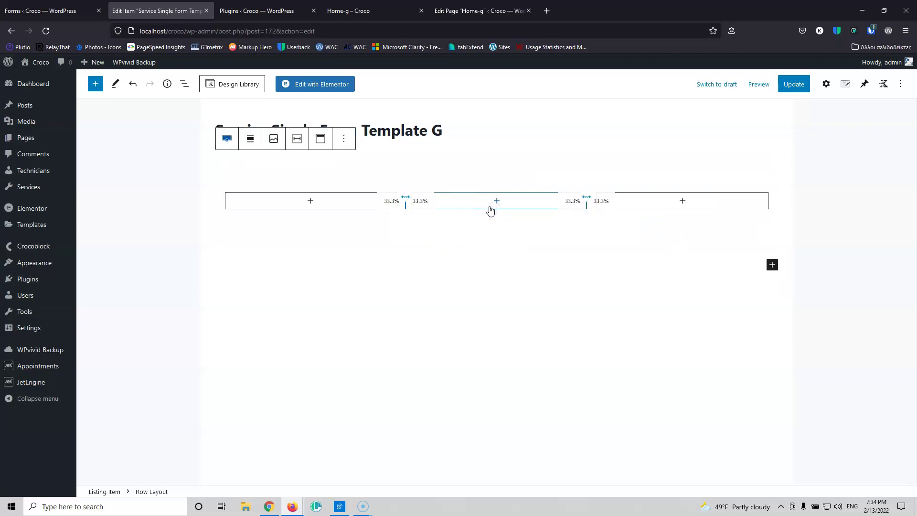
- Insert a Check Mark block in the first column of the row layout
click(312, 201)
click(293, 241)
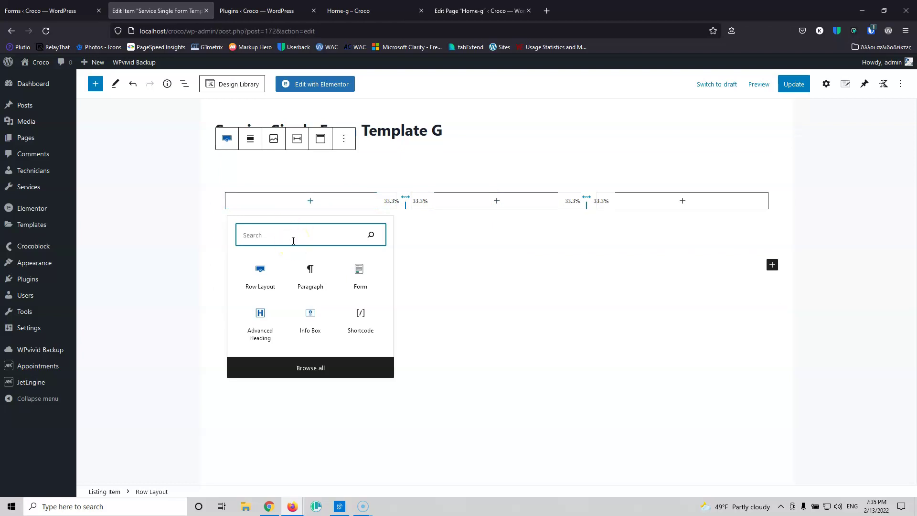
click(295, 236)
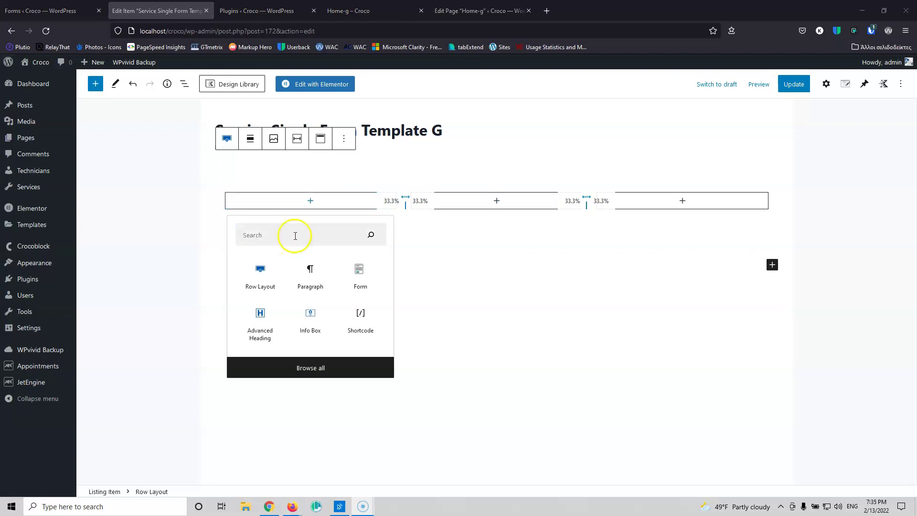
click(311, 368)
scroll(174, 284, down, 10)
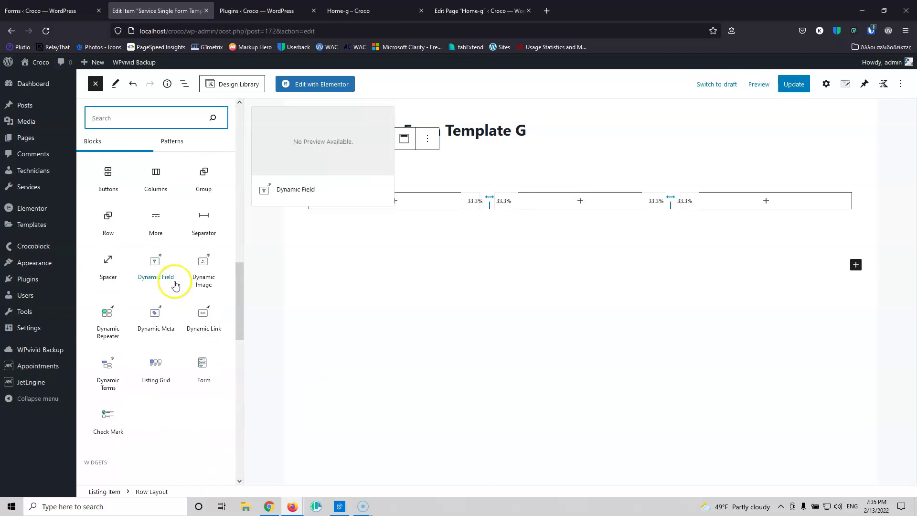
click(107, 419)
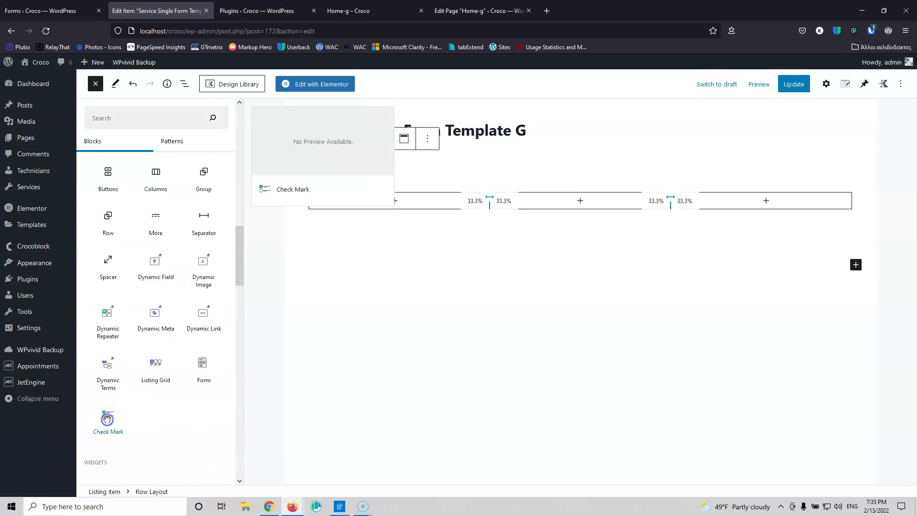
click(372, 211)
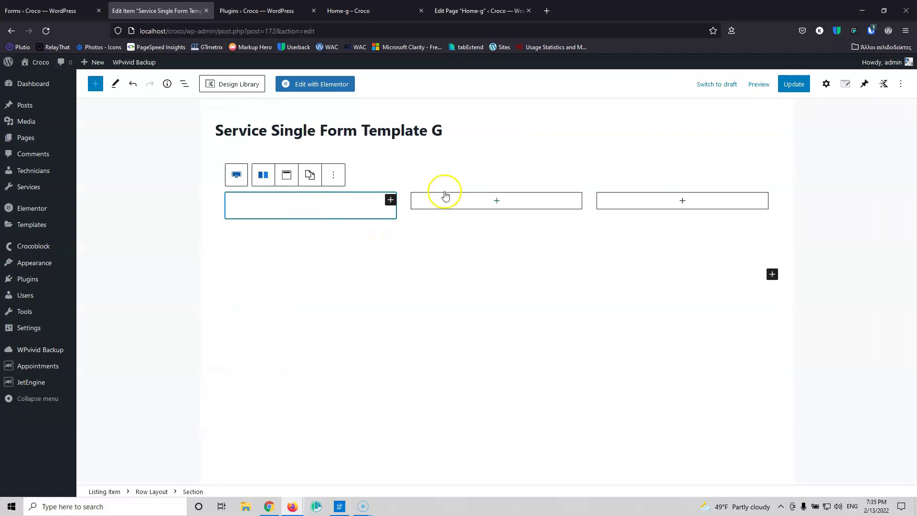
- Select the Check Mark block in the first column and look at the media choices for its default icon
click(825, 85)
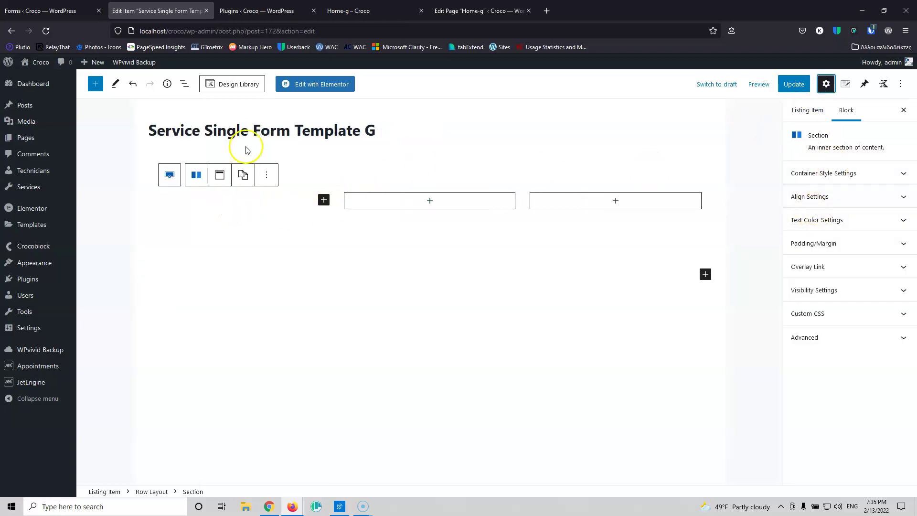
click(185, 83)
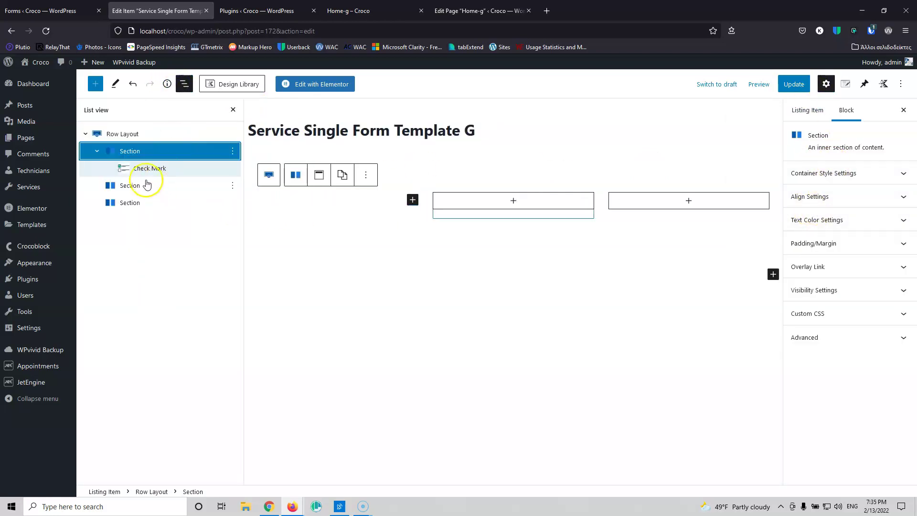
click(137, 170)
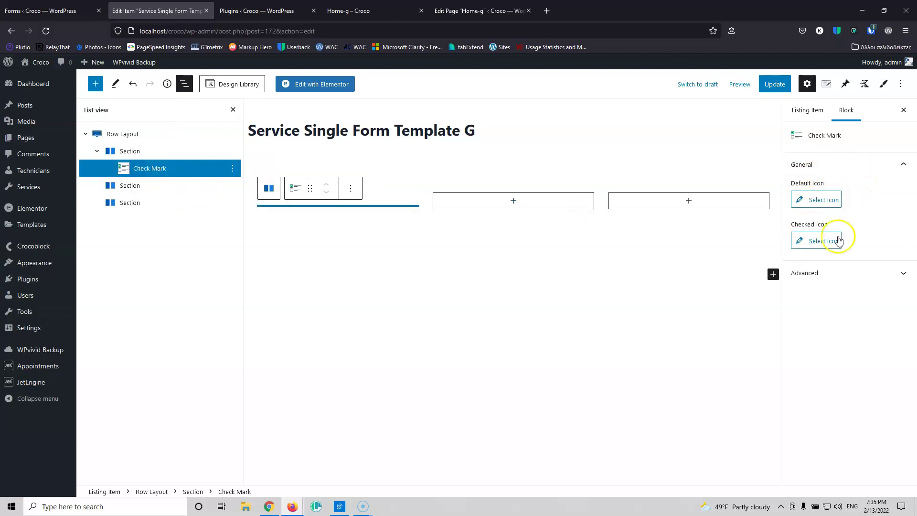
click(814, 201)
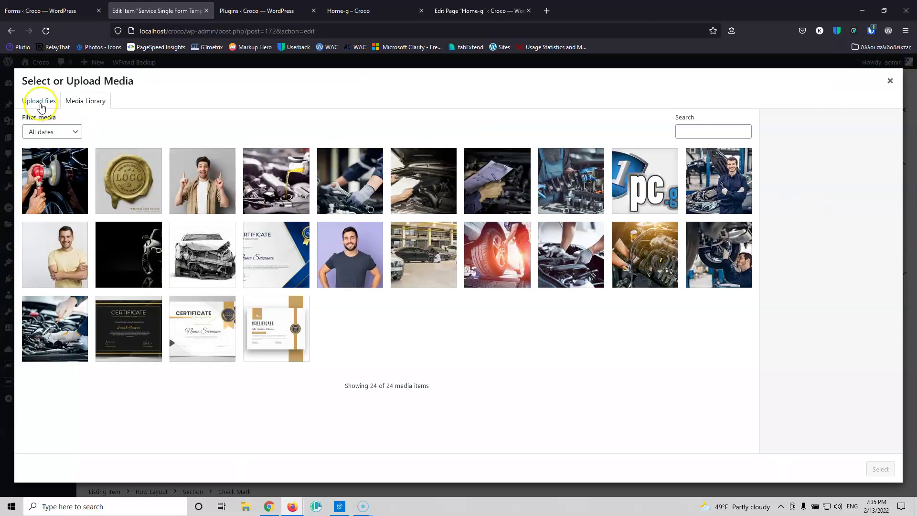
click(890, 80)
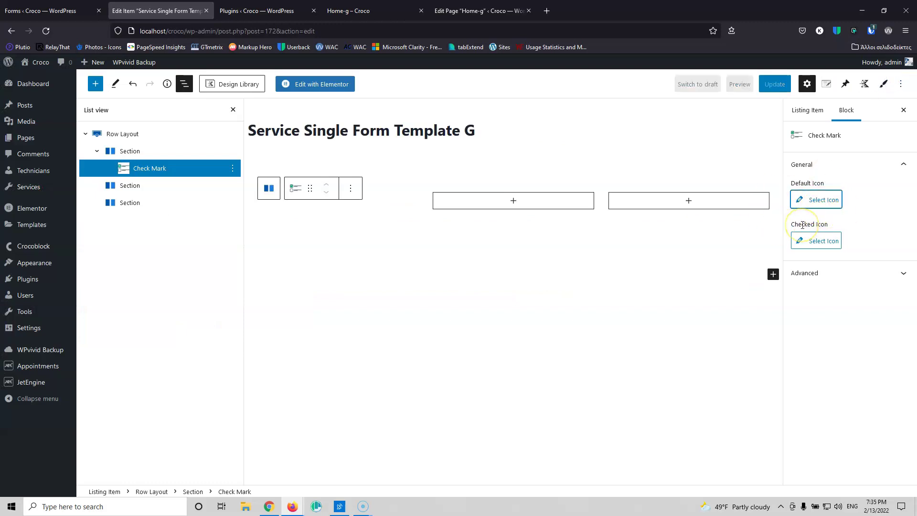
- Insert a Dynamic Field block in the second column of the row layout to show the service title
click(512, 203)
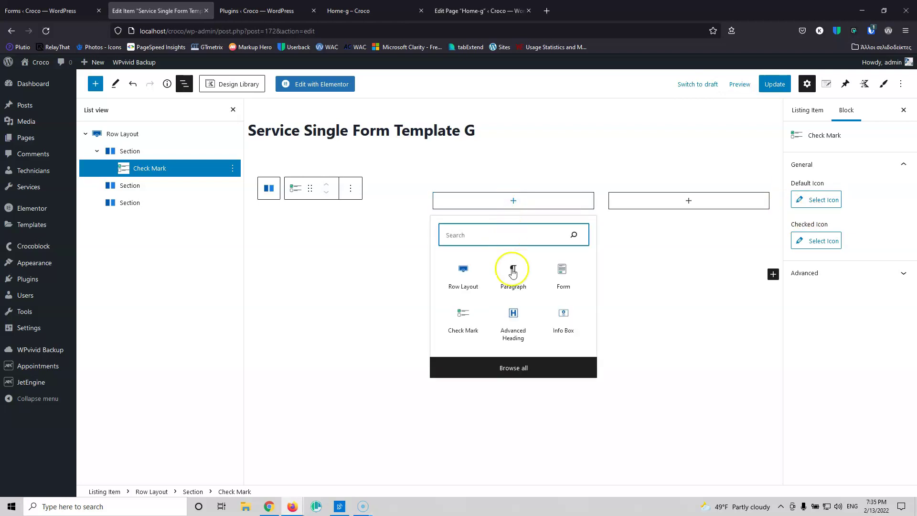
click(508, 368)
scroll(191, 292, down, 15)
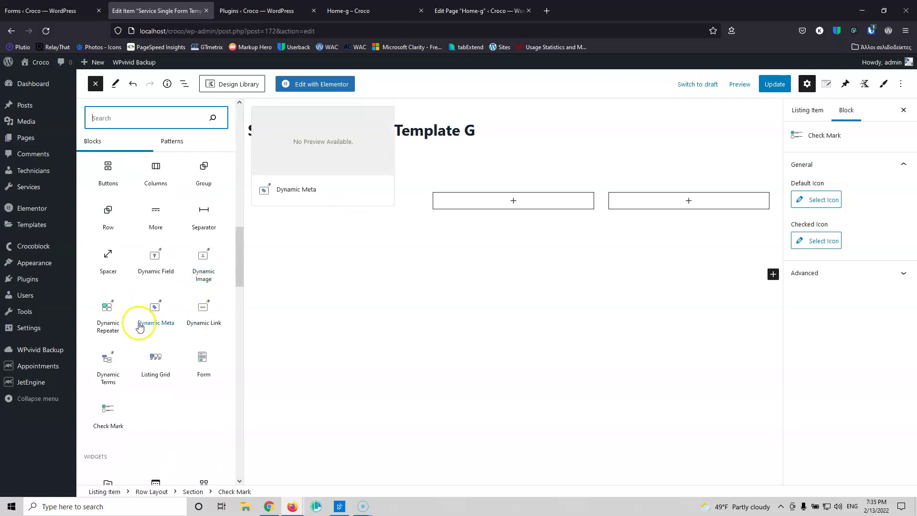
drag(154, 257, 517, 199)
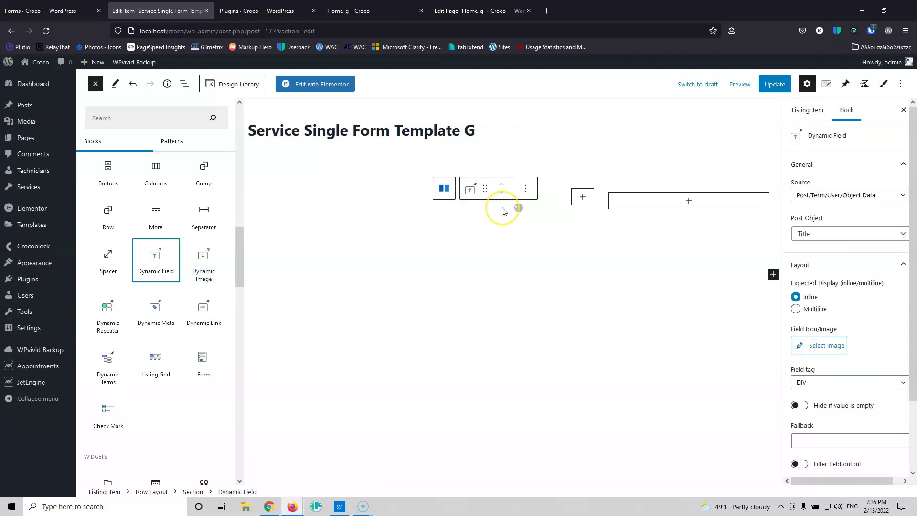
click(485, 214)
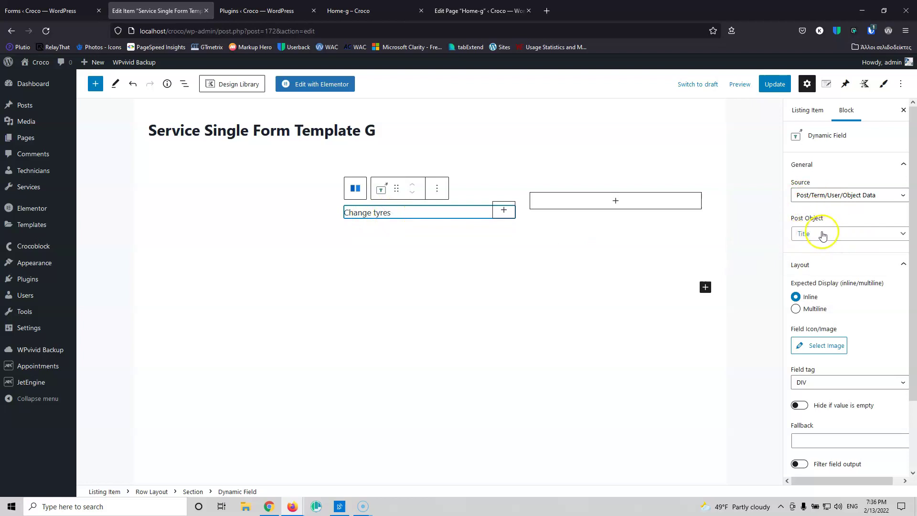
- Insert a Dynamic Field block in the third column with Meta Data as source and "_app_price" as custom meta field
click(614, 203)
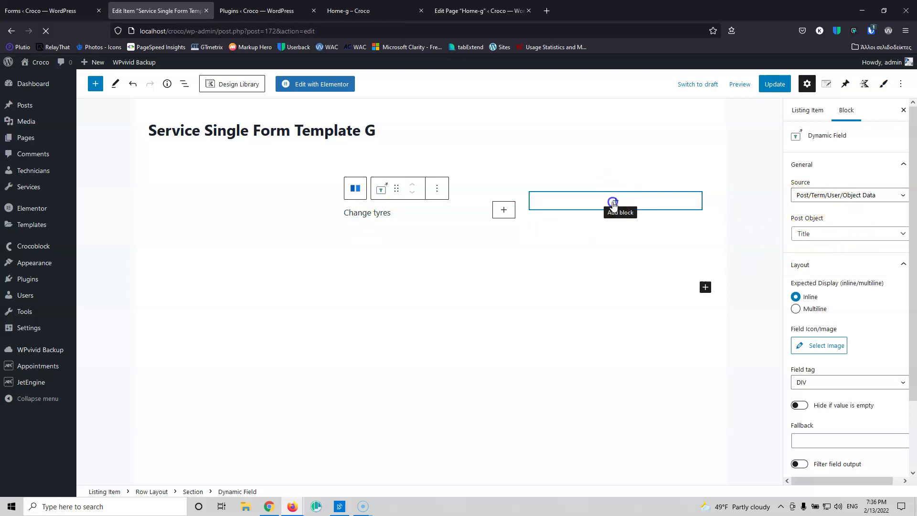
click(564, 319)
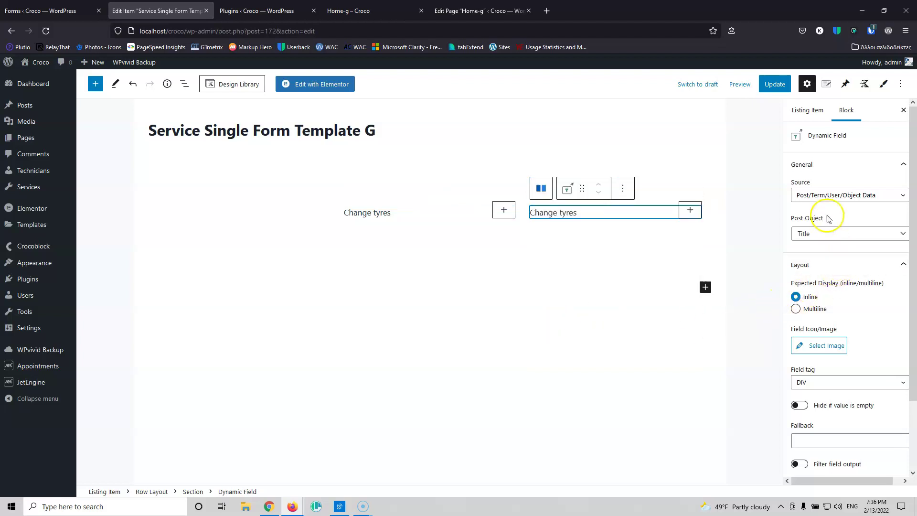
click(825, 195)
click(821, 220)
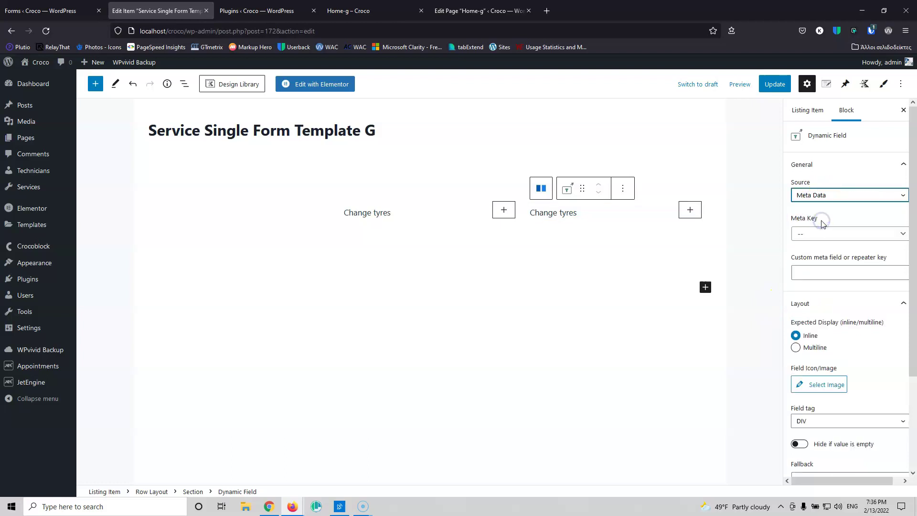
click(821, 273)
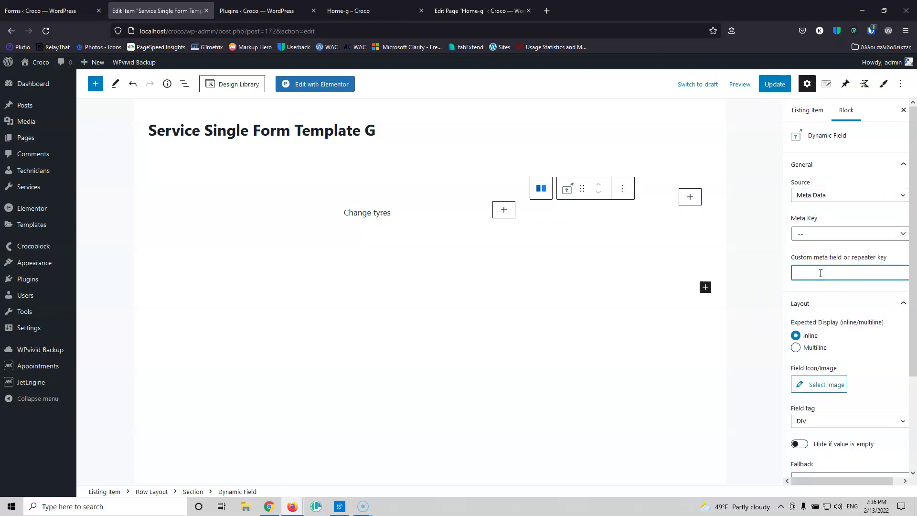
text(_app_price)
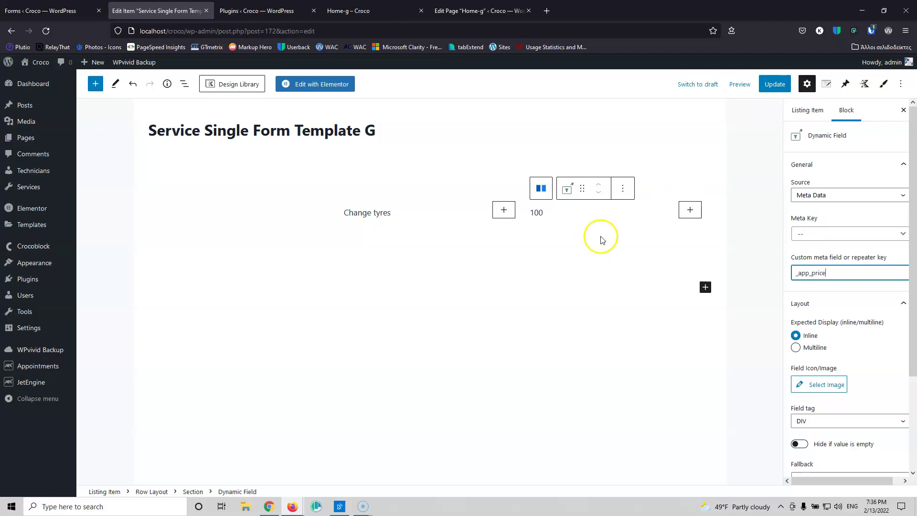
- Customize the price field's output with the format "$%s" and save the listing template
click(557, 215)
scroll(831, 241, down, 3)
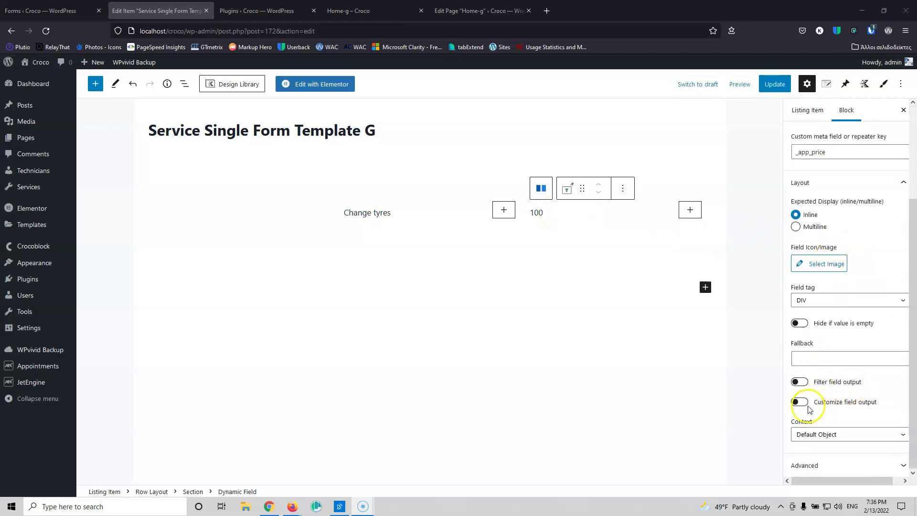
click(804, 405)
scroll(796, 386, down, 2)
click(795, 366)
text($%s)
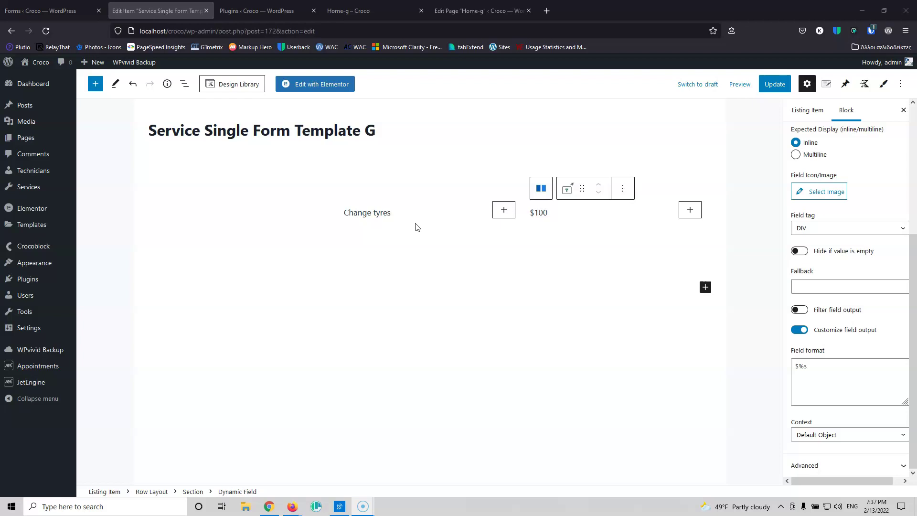
key(ctrl+s)
- Preview the listing template at tablet size and return to the desktop view with the price field selected
click(740, 85)
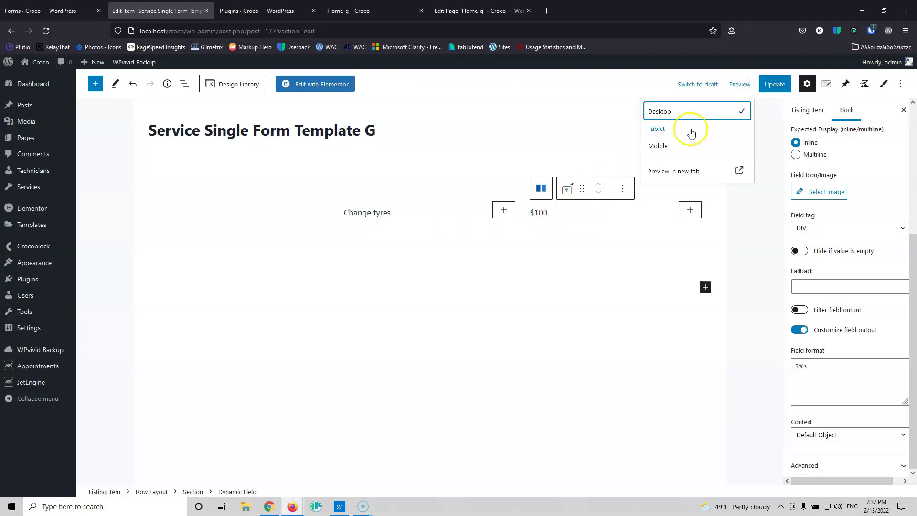
click(668, 128)
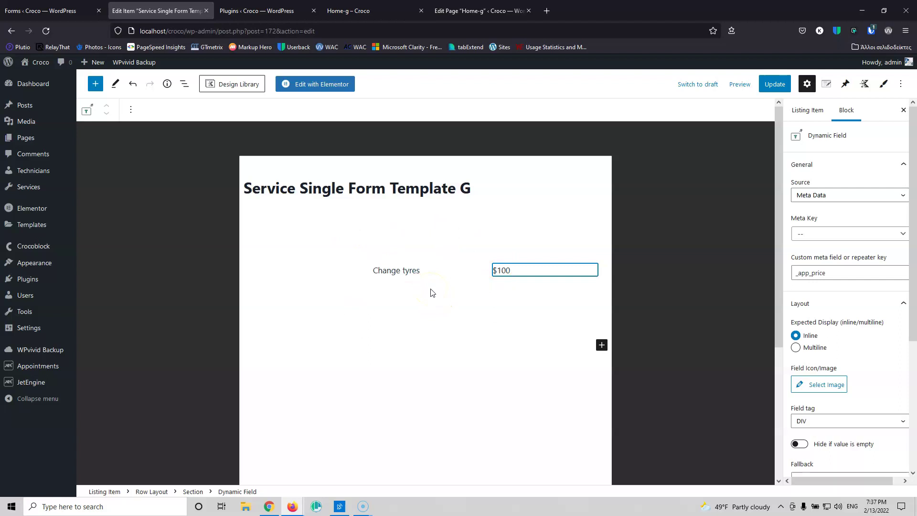
click(549, 214)
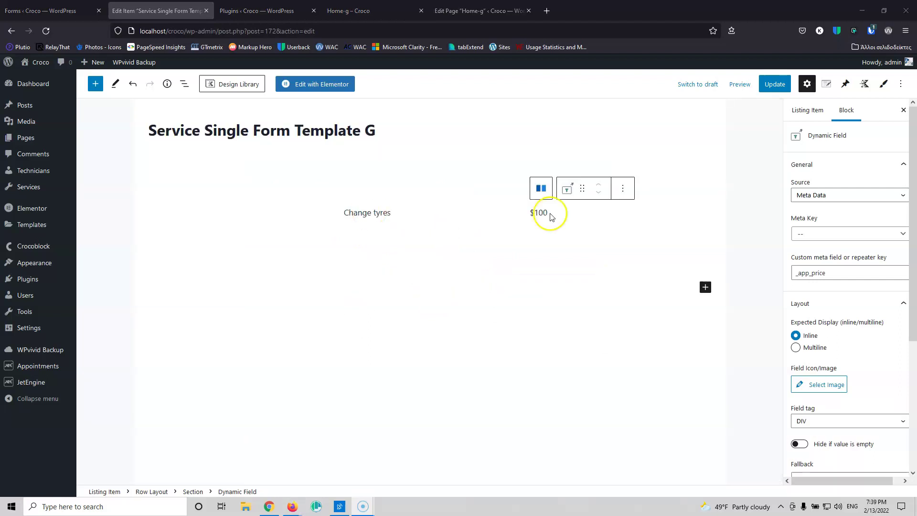
- Switch to the open Home-g page to view the services and technicians in the booking form
click(256, 10)
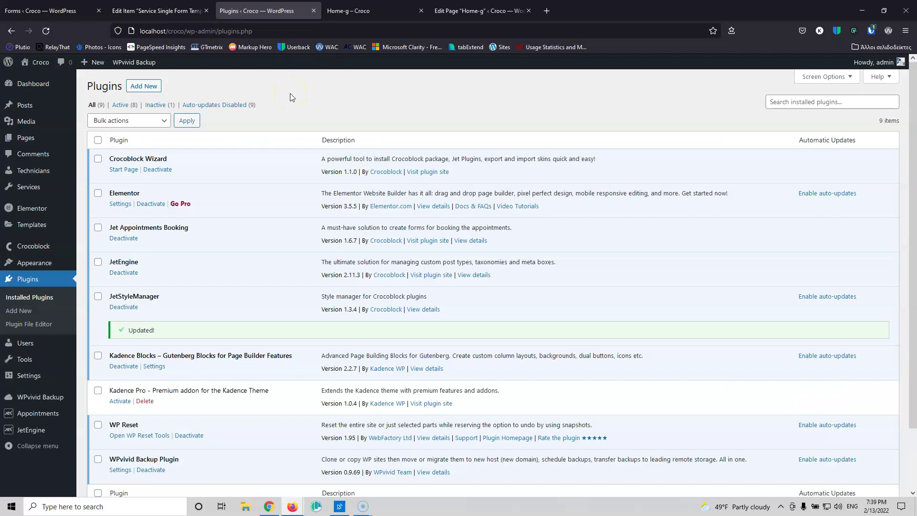
click(401, 10)
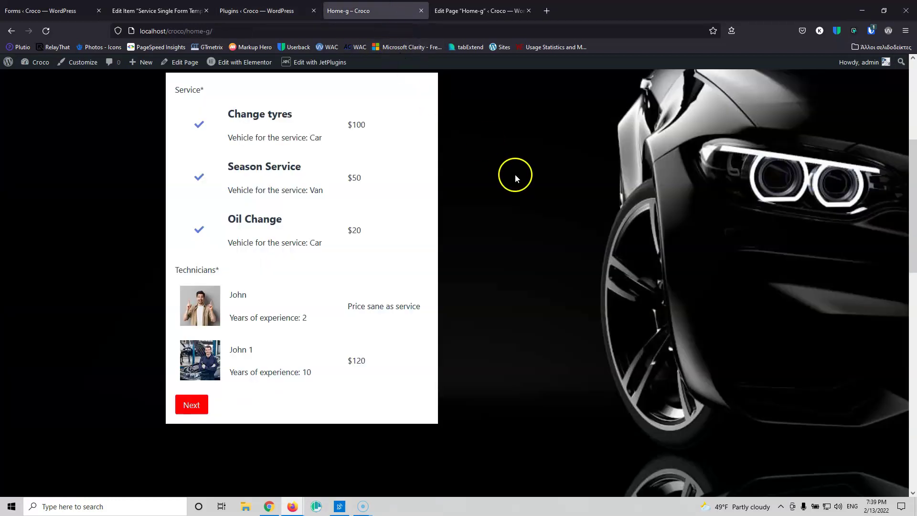